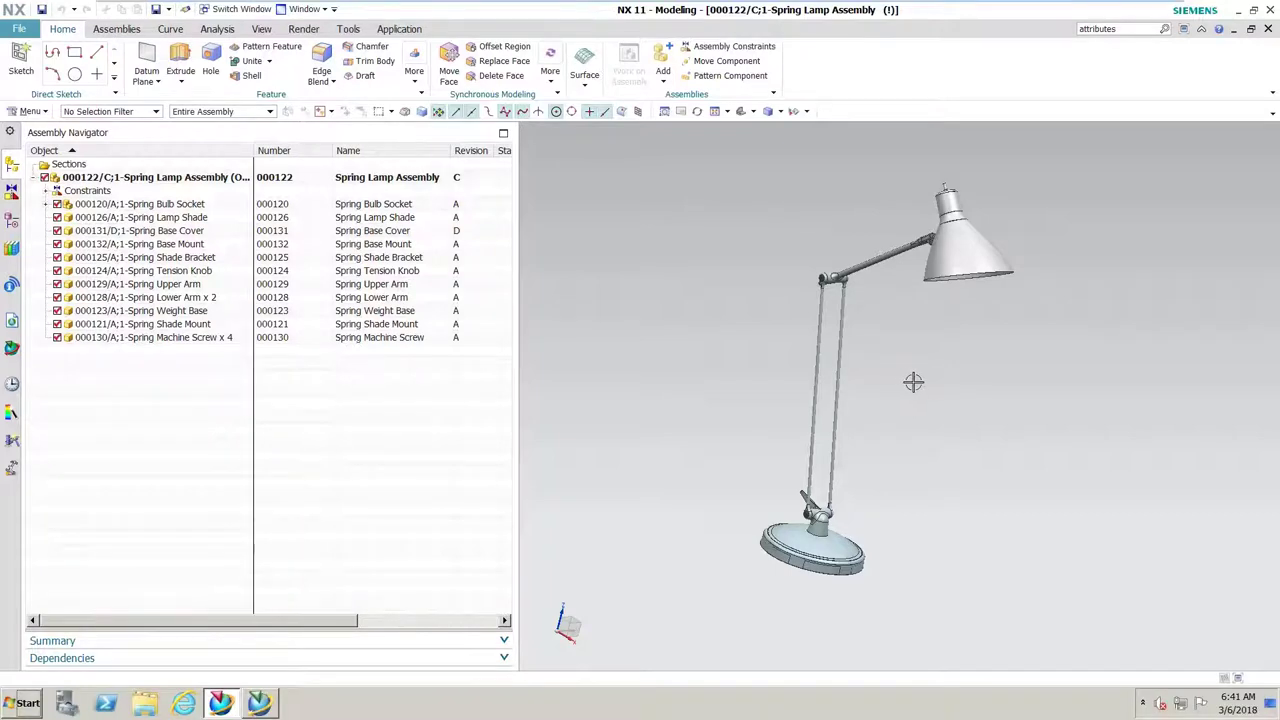
# Step: Inspect the spring lamp assembly model from the side, from above and from underneath
pyautogui.moveTo(915, 382); pyautogui.dragTo(1115, 311, button='middle')
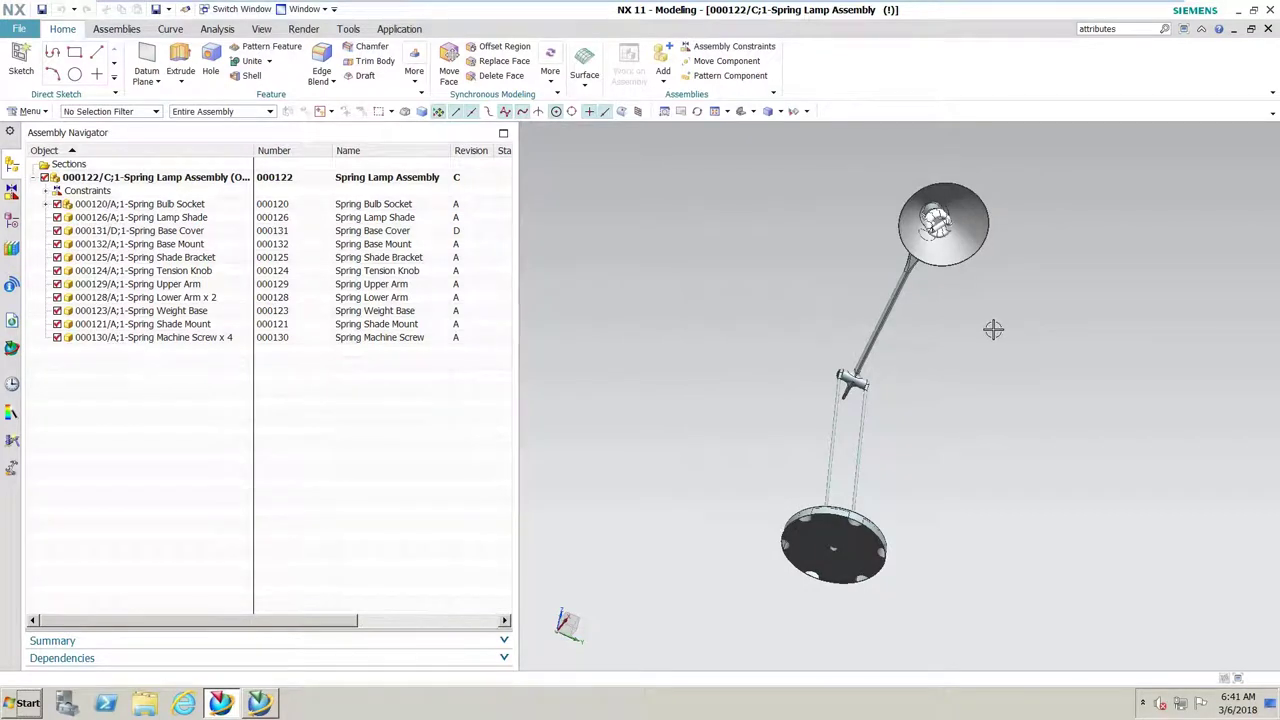
pyautogui.moveTo(971, 306); pyautogui.dragTo(1004, 388, button='middle')
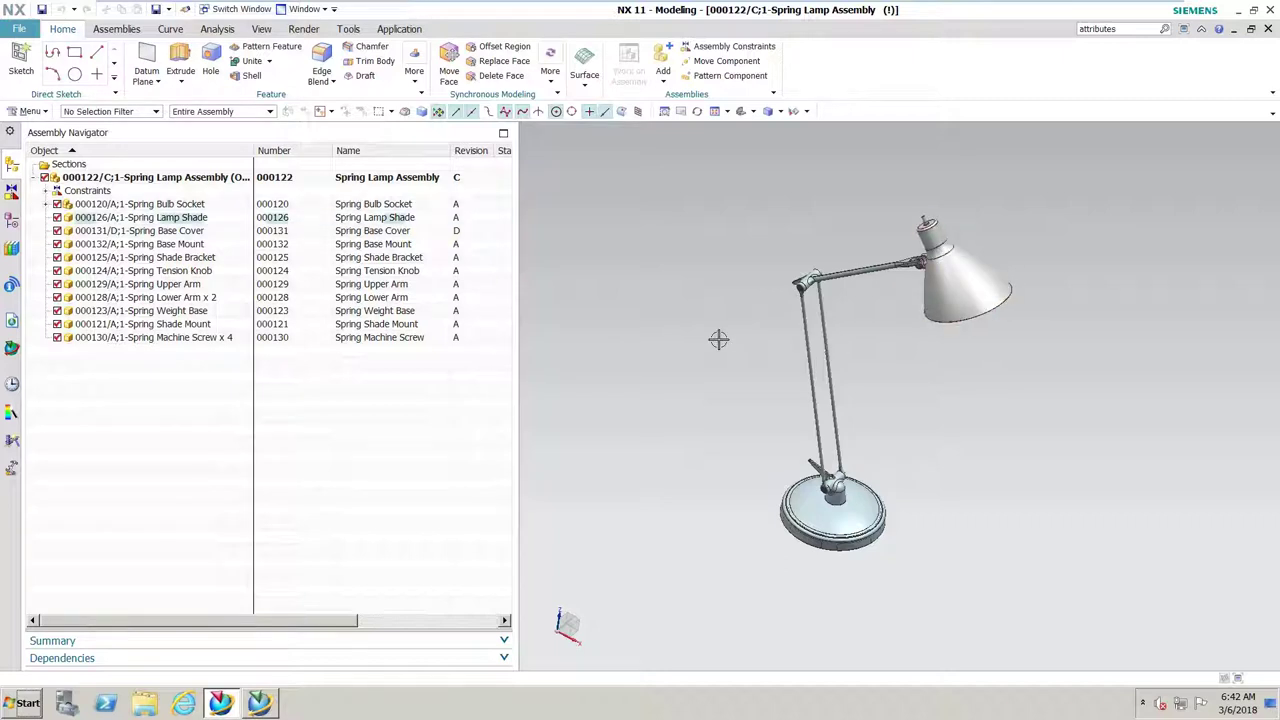
pyautogui.moveTo(770, 364); pyautogui.dragTo(777, 334, button='middle')
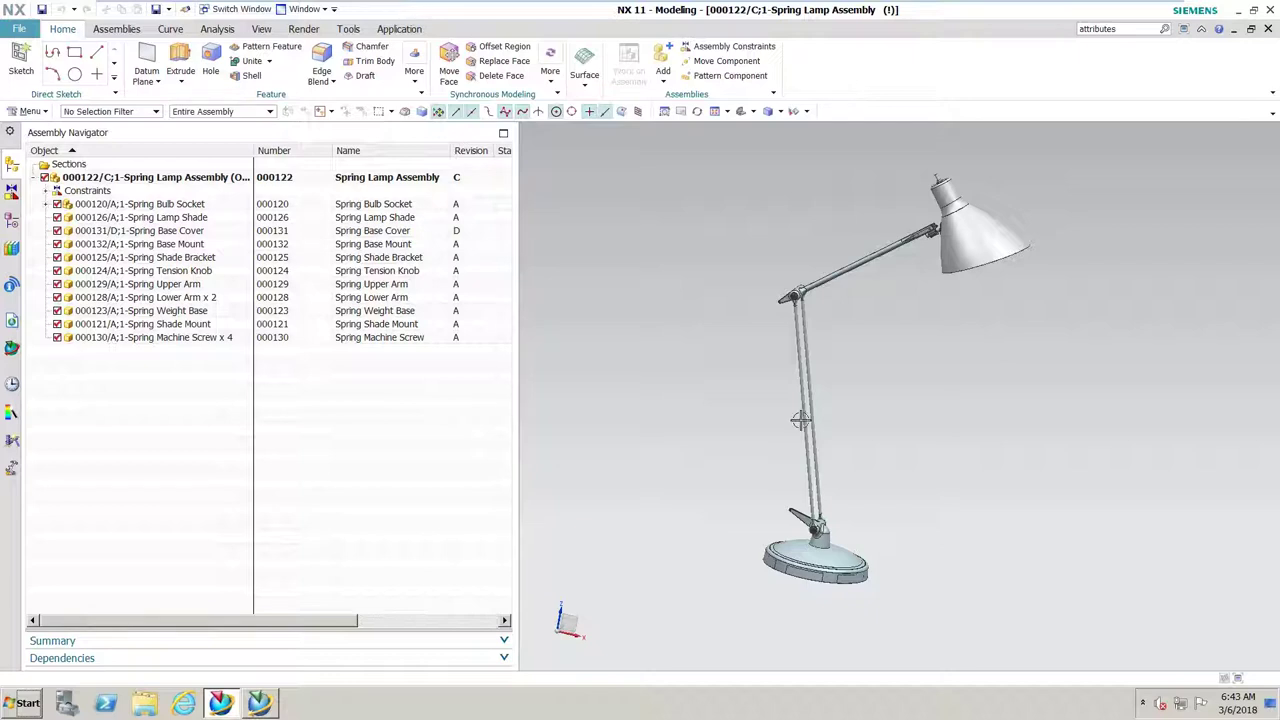
pyautogui.moveTo(894, 417); pyautogui.dragTo(734, 534, button='middle')
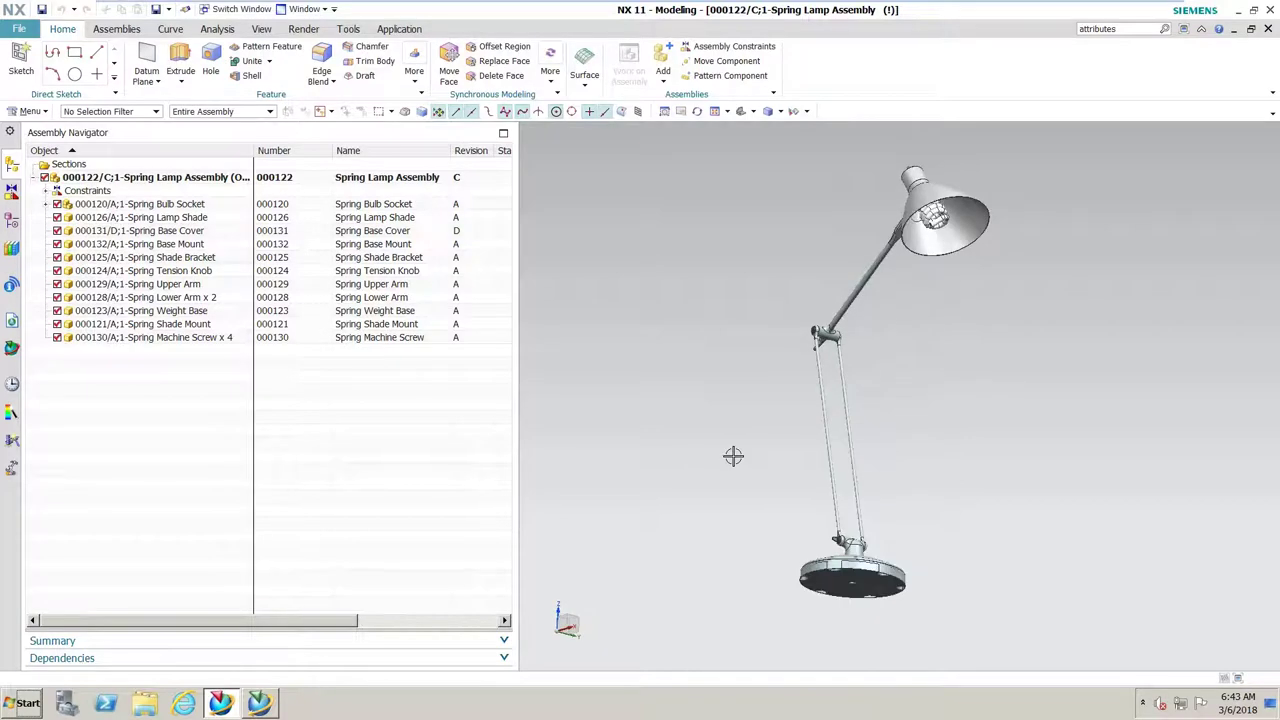
# Step: Switch to Teamcenter and show the summary of revision 000131/D;1 of the Spring Base Cover in the Project 22 folder
pyautogui.click(259, 703)
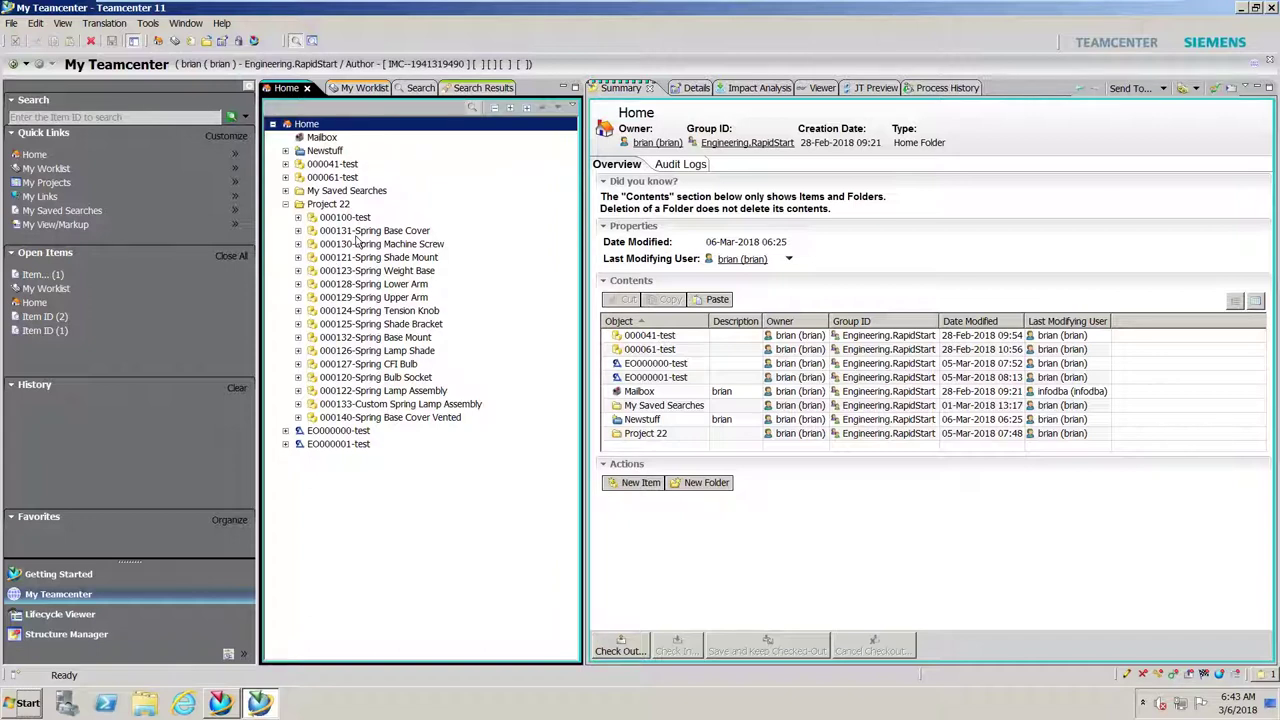
pyautogui.click(298, 231)
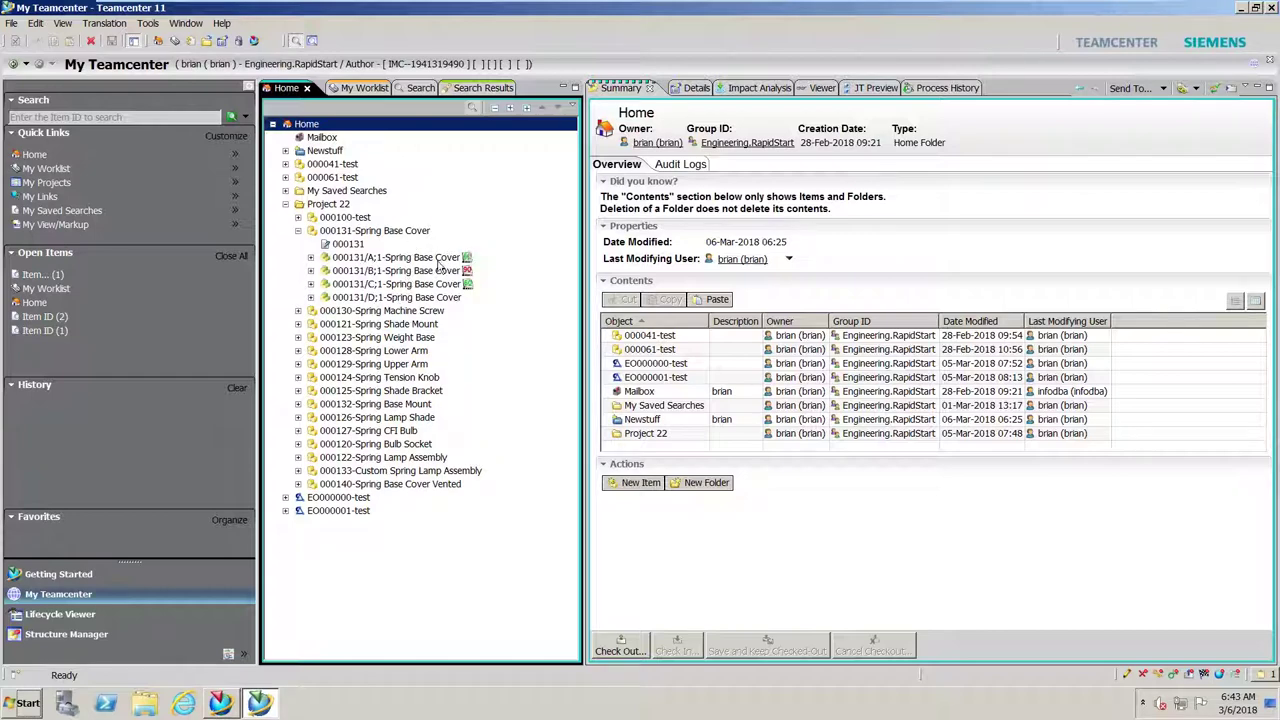
pyautogui.click(310, 298)
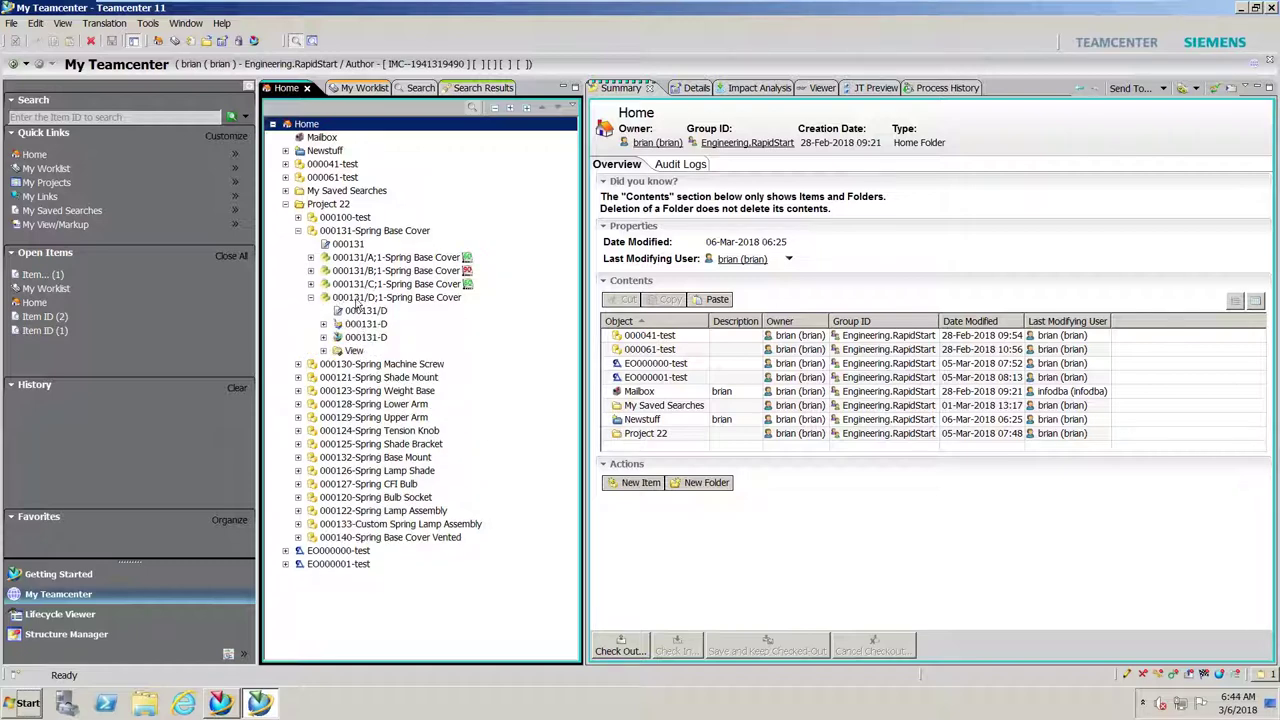
pyautogui.click(358, 300)
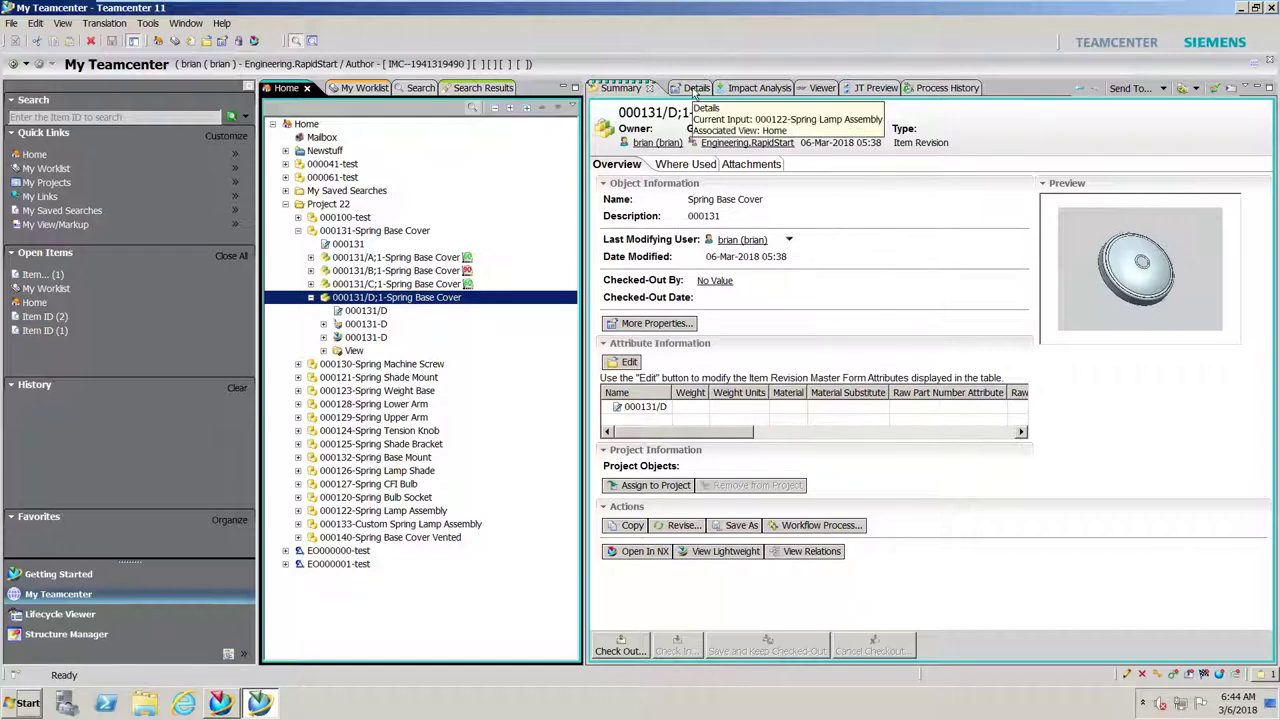
# Step: Show the details table for revision 000131/D;1 and widen the Type and Group ID columns
pyautogui.click(694, 88)
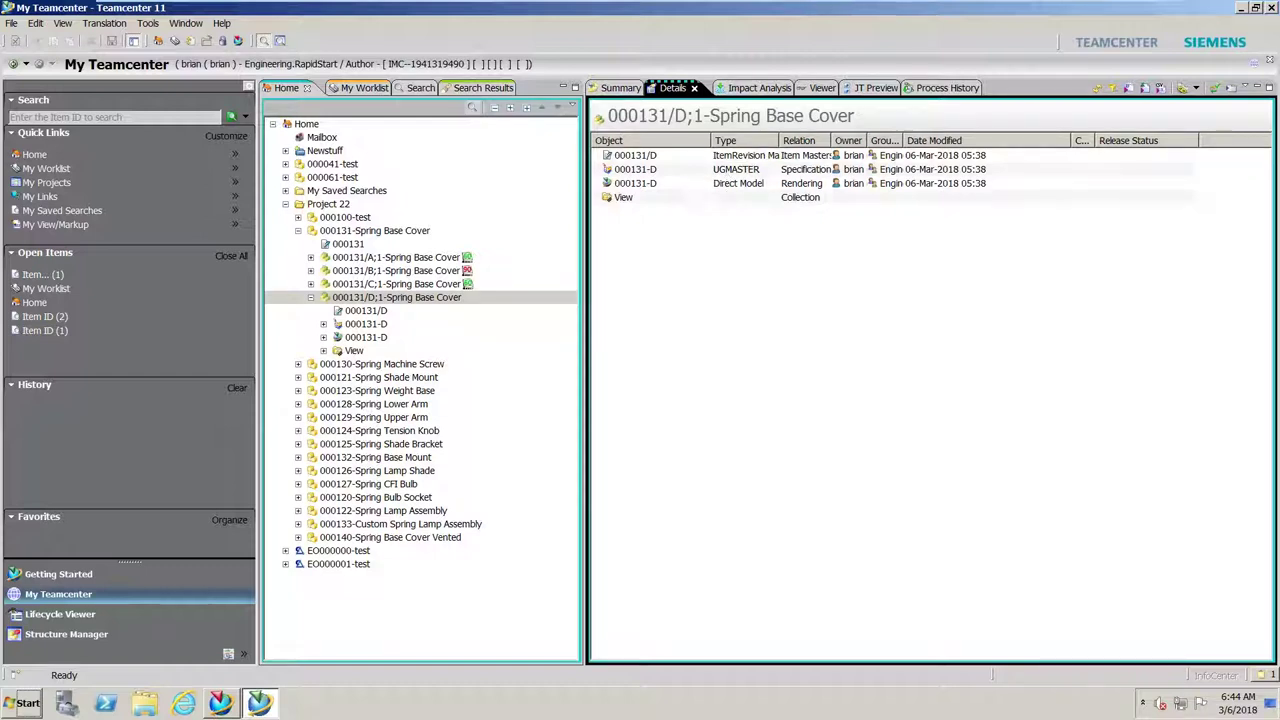
pyautogui.moveTo(780, 140); pyautogui.dragTo(813, 140)
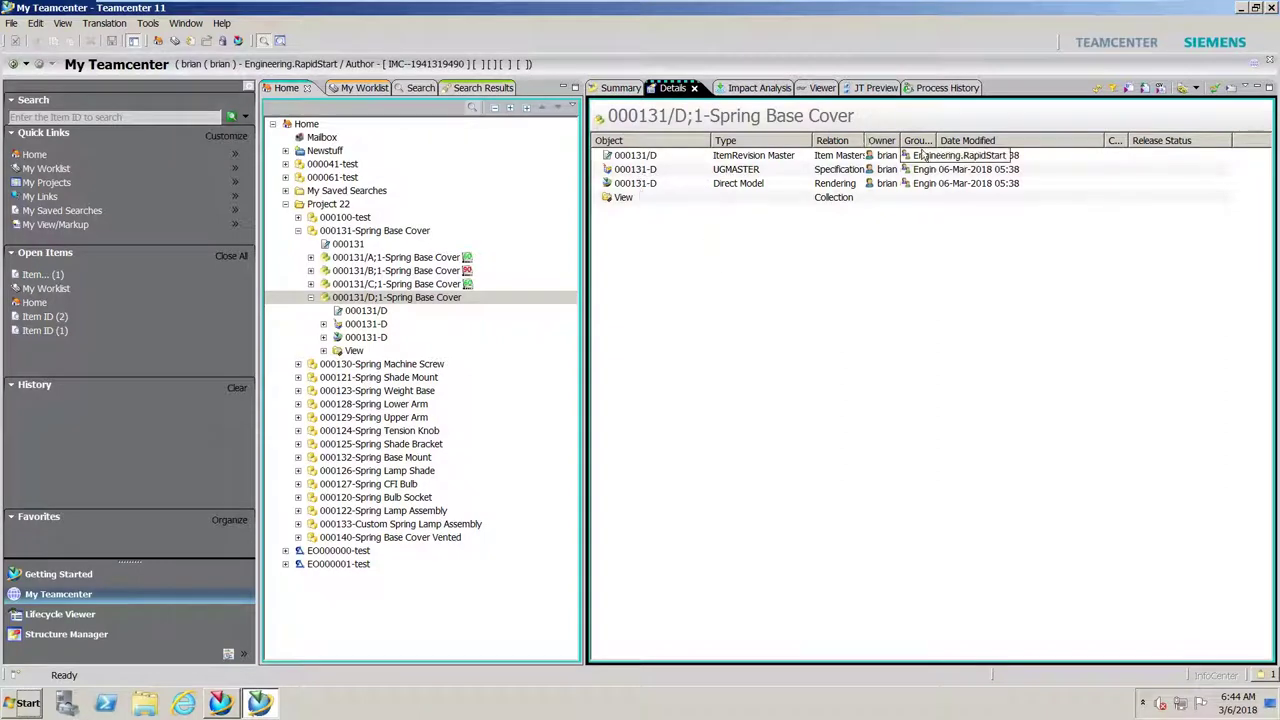
pyautogui.moveTo(938, 141); pyautogui.dragTo(1008, 141)
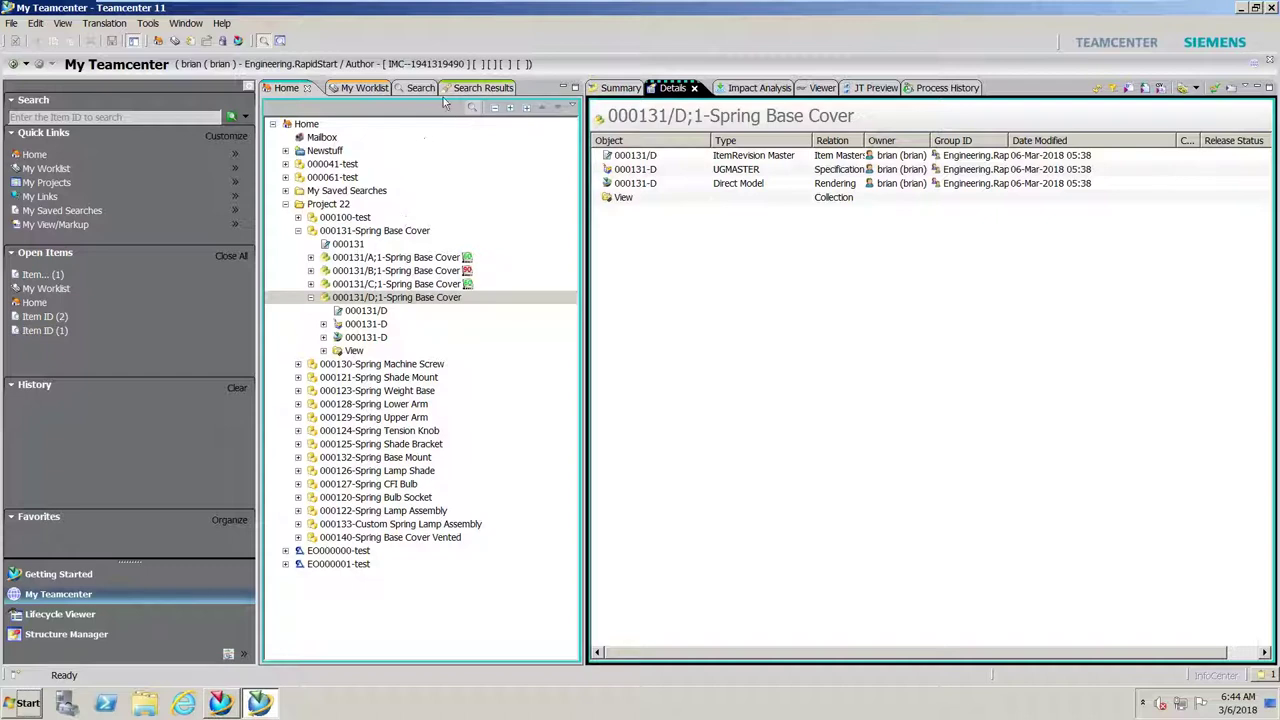
# Step: Collapse revision 000131/D;1, the Spring Base Cover item and the Project 22 folder in the Home tree
pyautogui.click(311, 298)
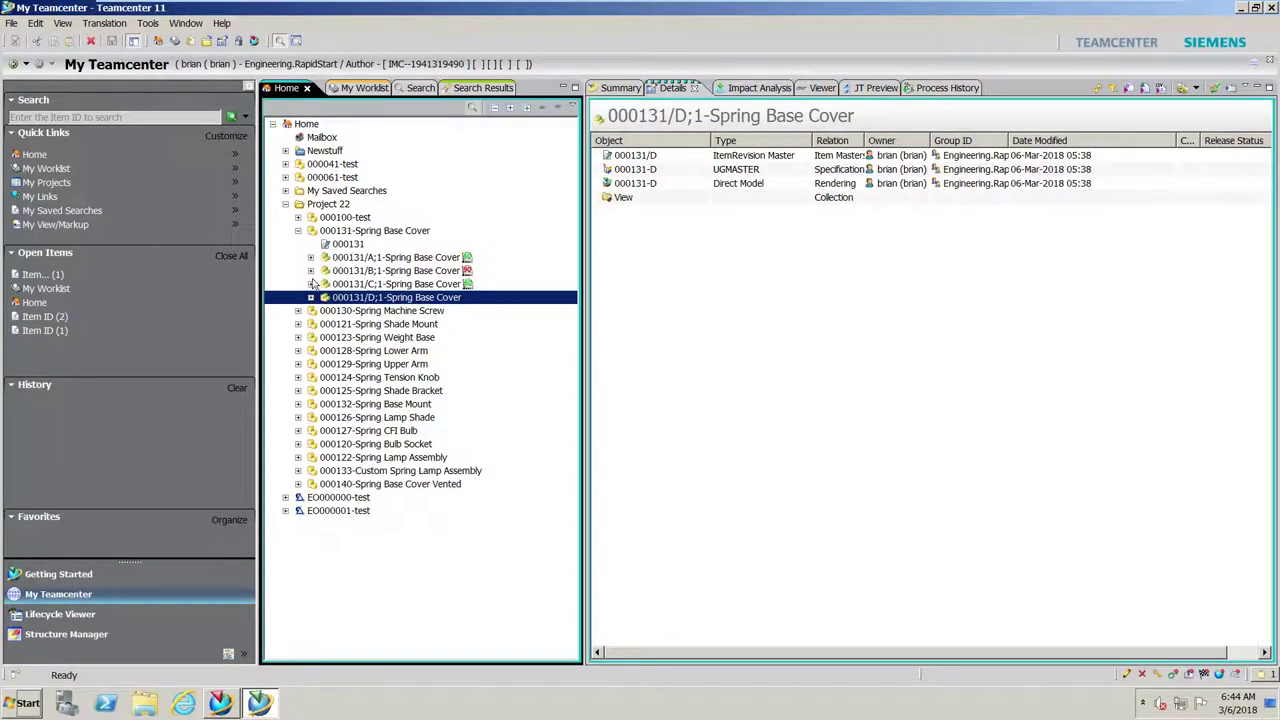
pyautogui.click(297, 231)
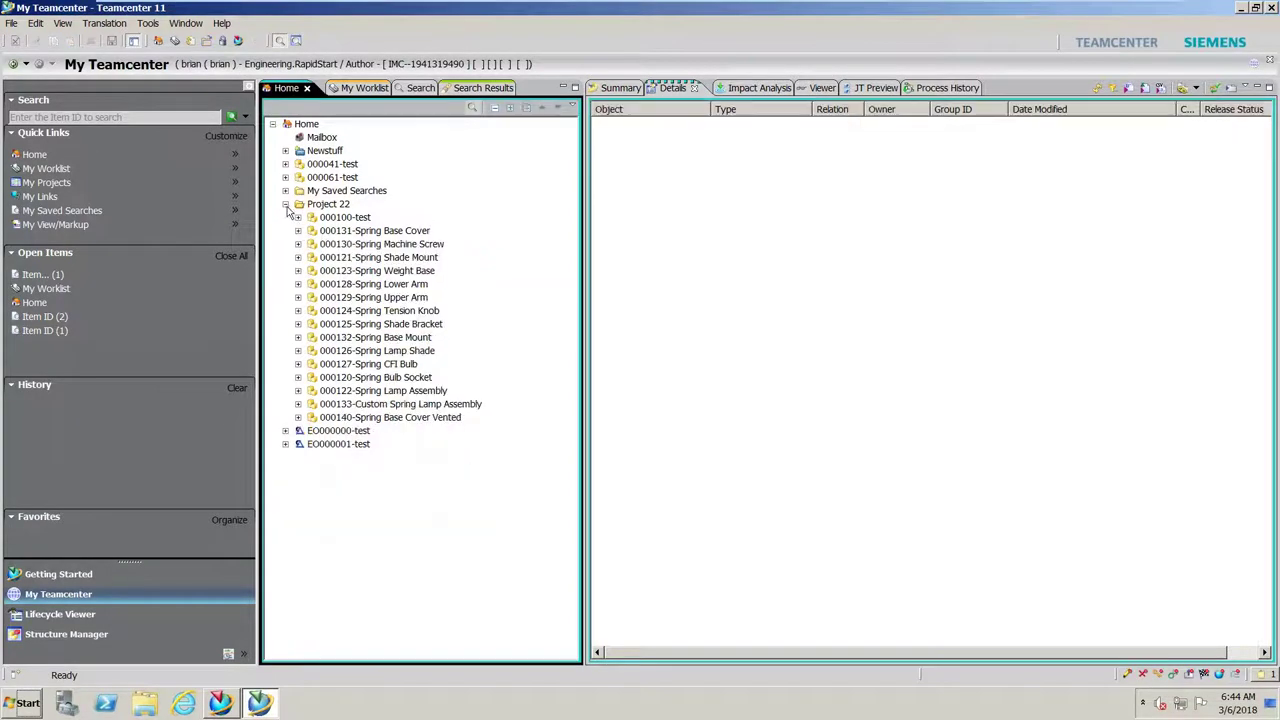
pyautogui.click(286, 204)
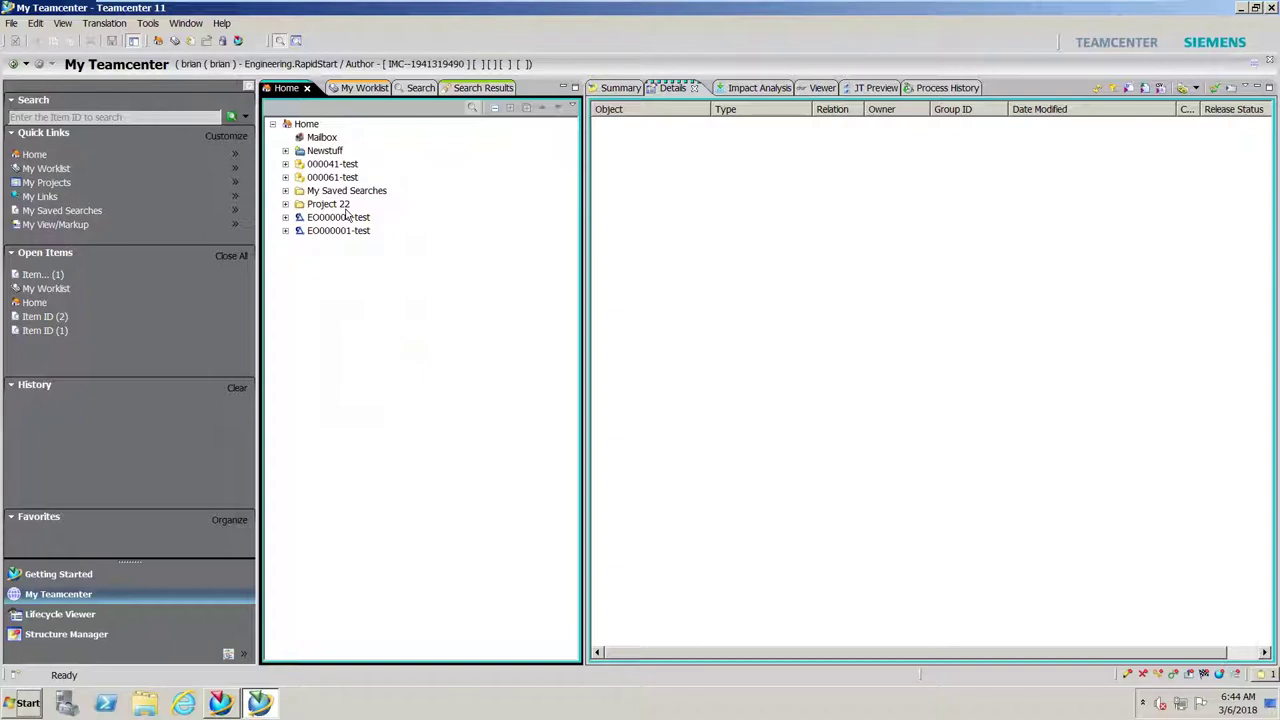
# Step: Clear the preset criteria of the Item query and search for the item ID *131
pyautogui.click(420, 88)
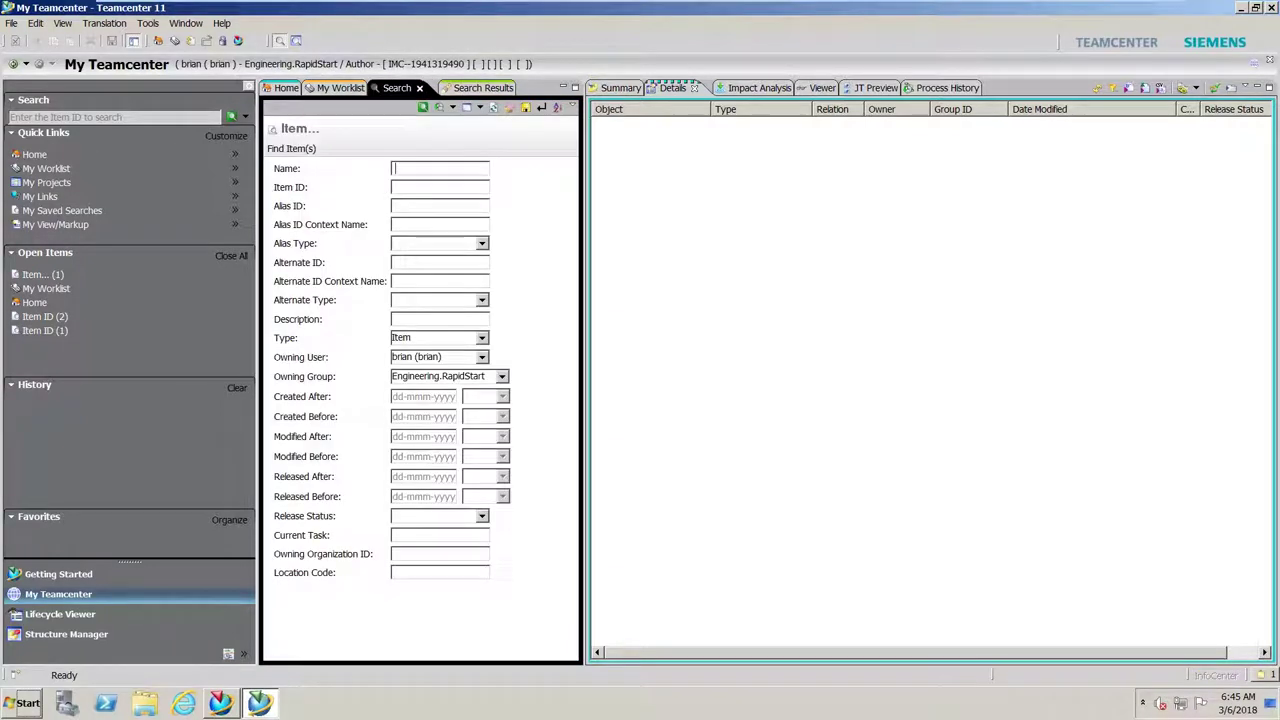
pyautogui.click(479, 108)
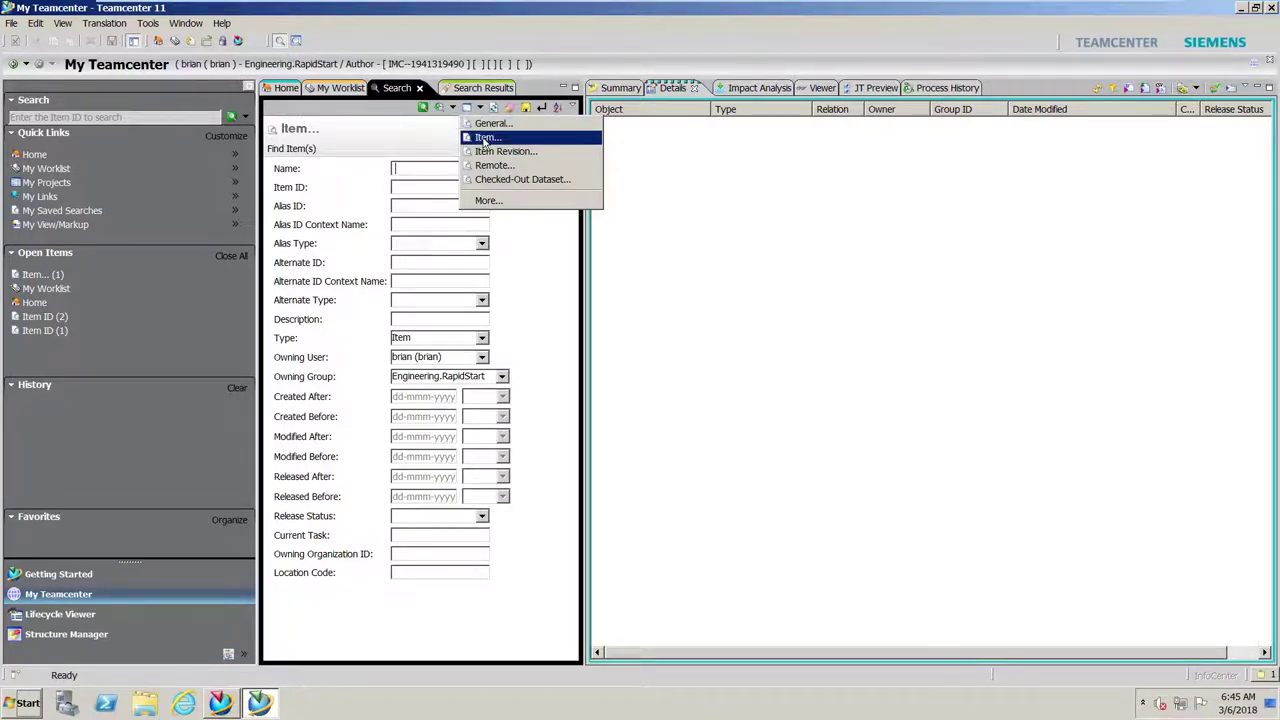
pyautogui.click(484, 138)
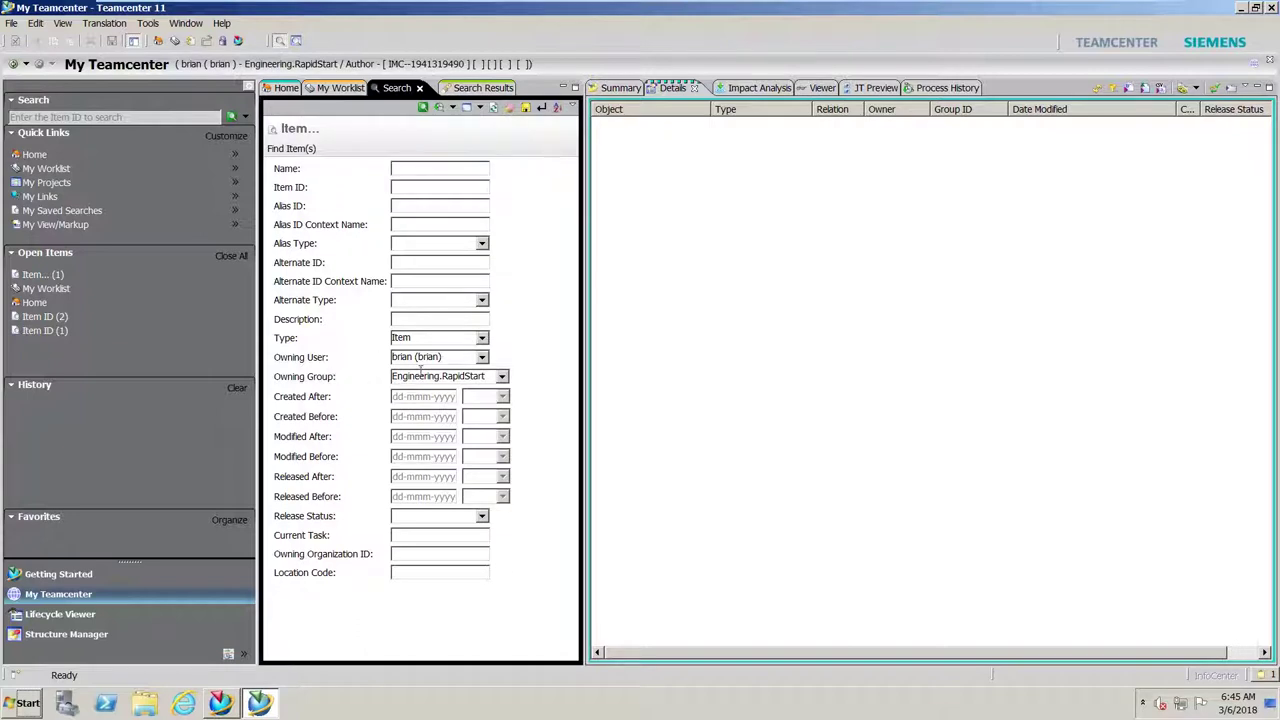
pyautogui.click(510, 108)
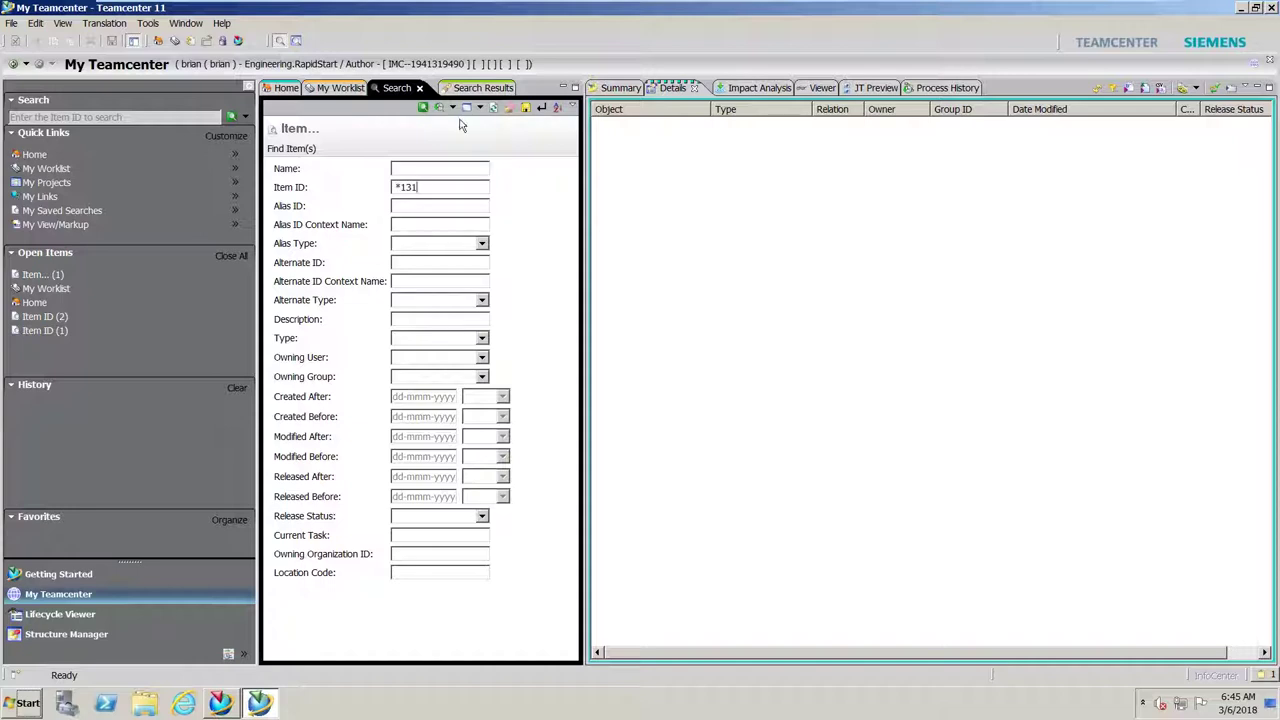
pyautogui.click(423, 108)
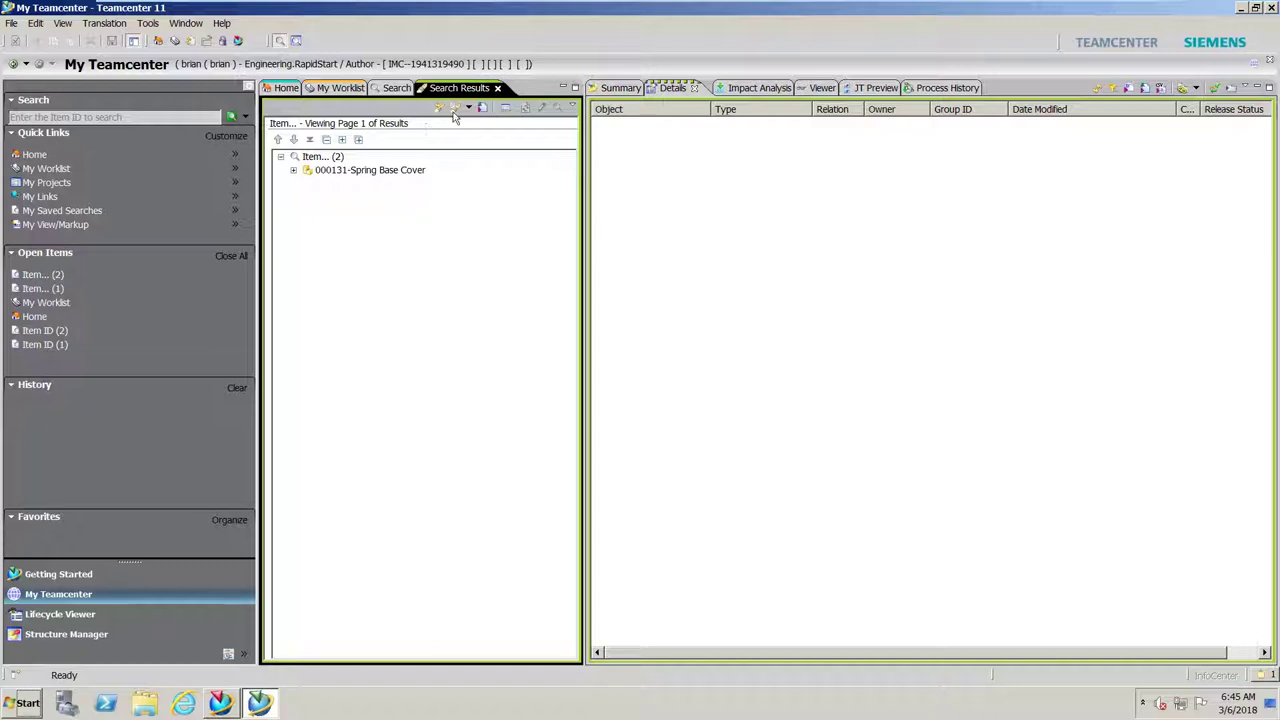
# Step: Display the Direct Model of the found Spring Base Cover's revision D in the viewer and examine it from several angles
pyautogui.click(294, 171)
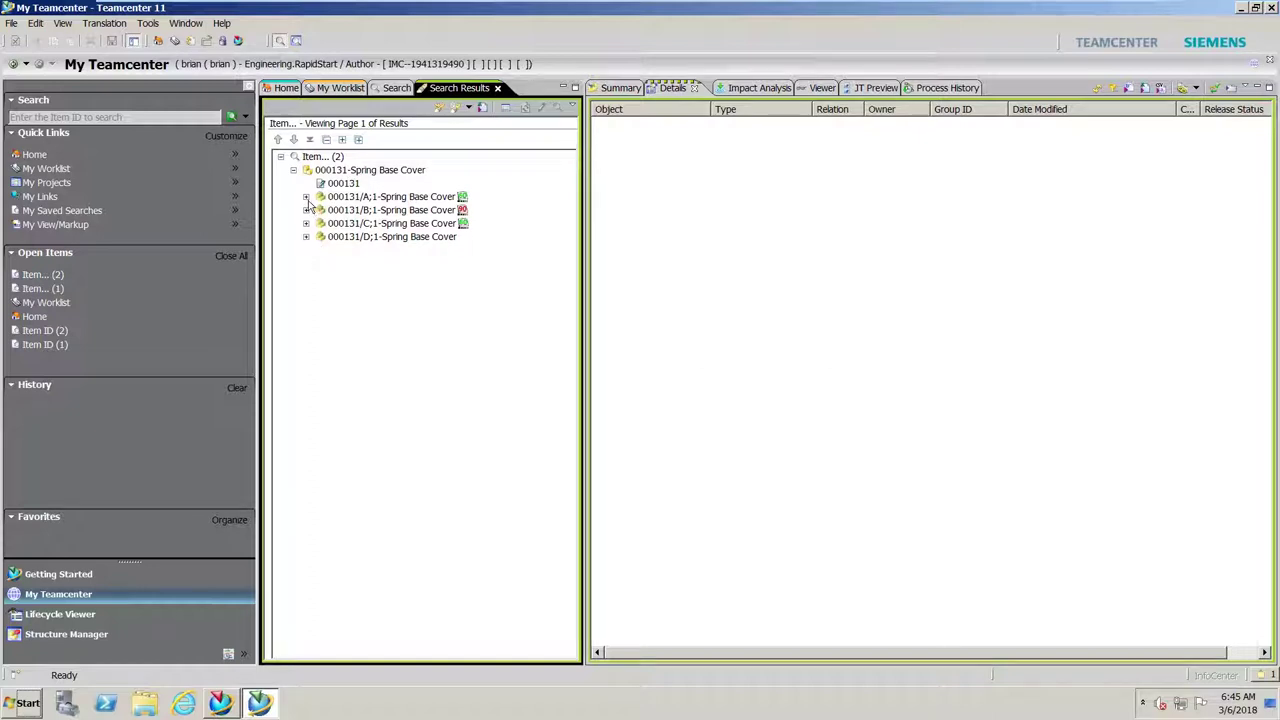
pyautogui.click(306, 237)
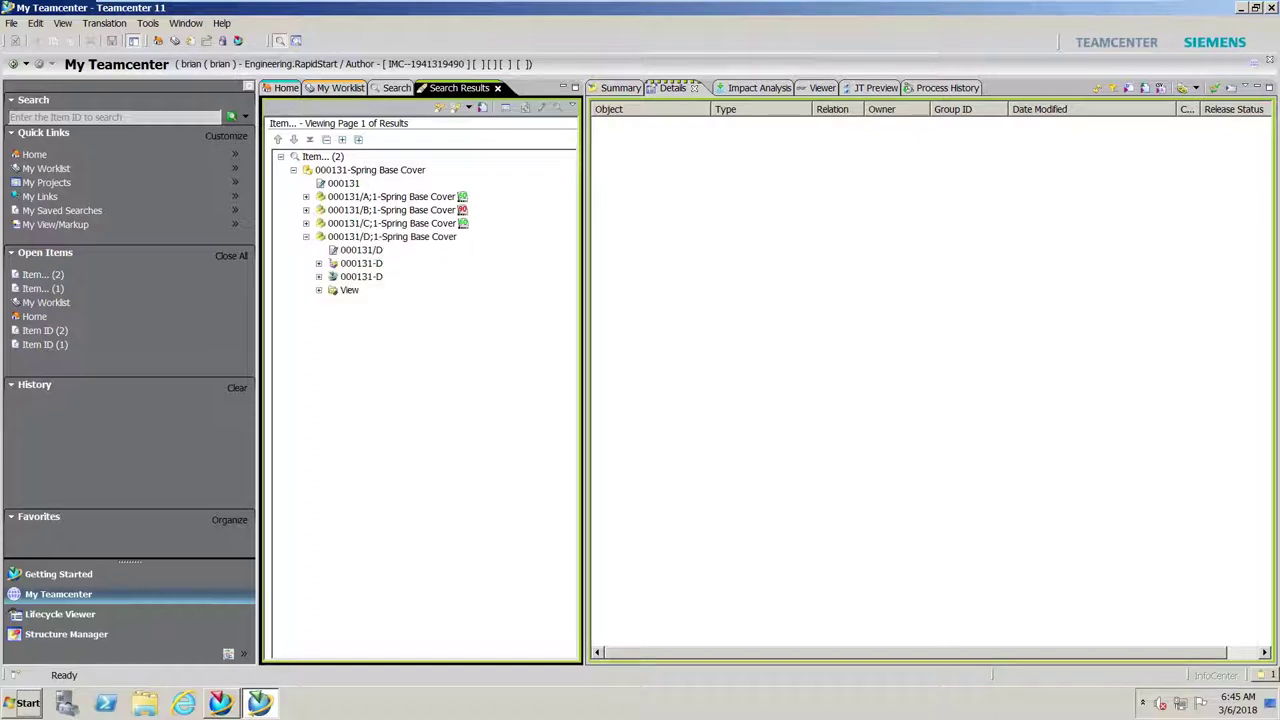
pyautogui.click(359, 265)
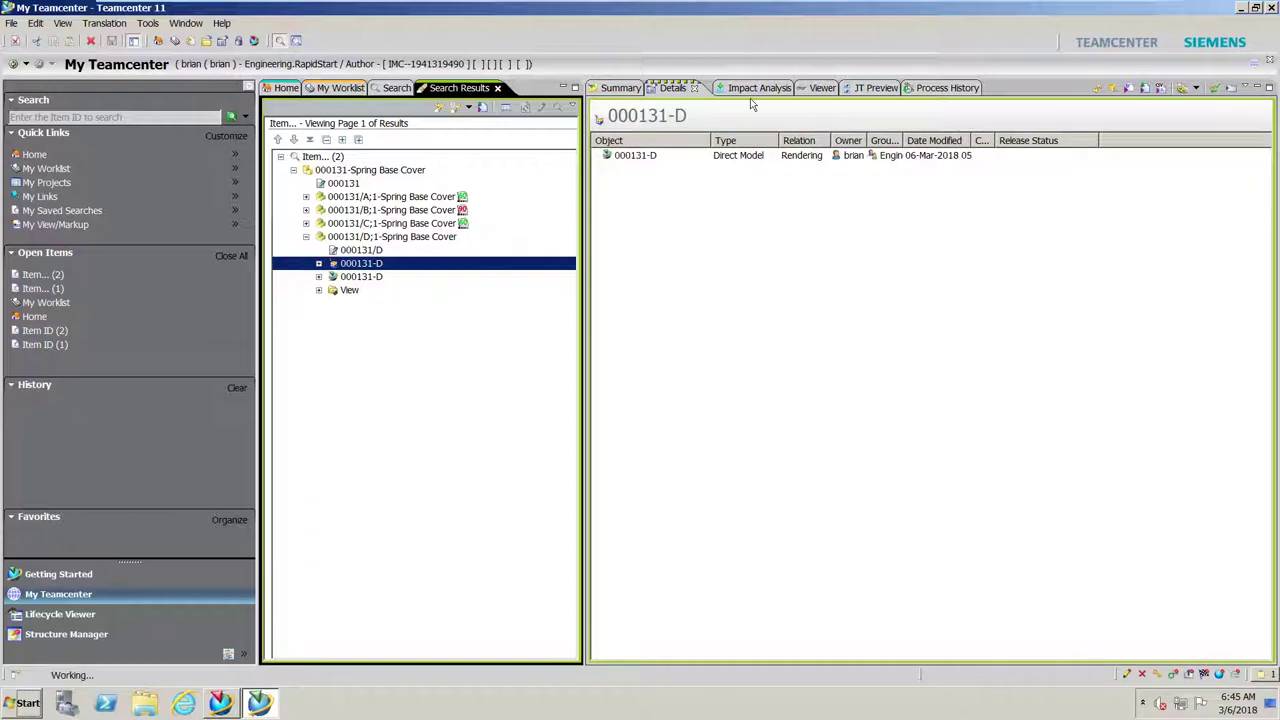
pyautogui.click(822, 88)
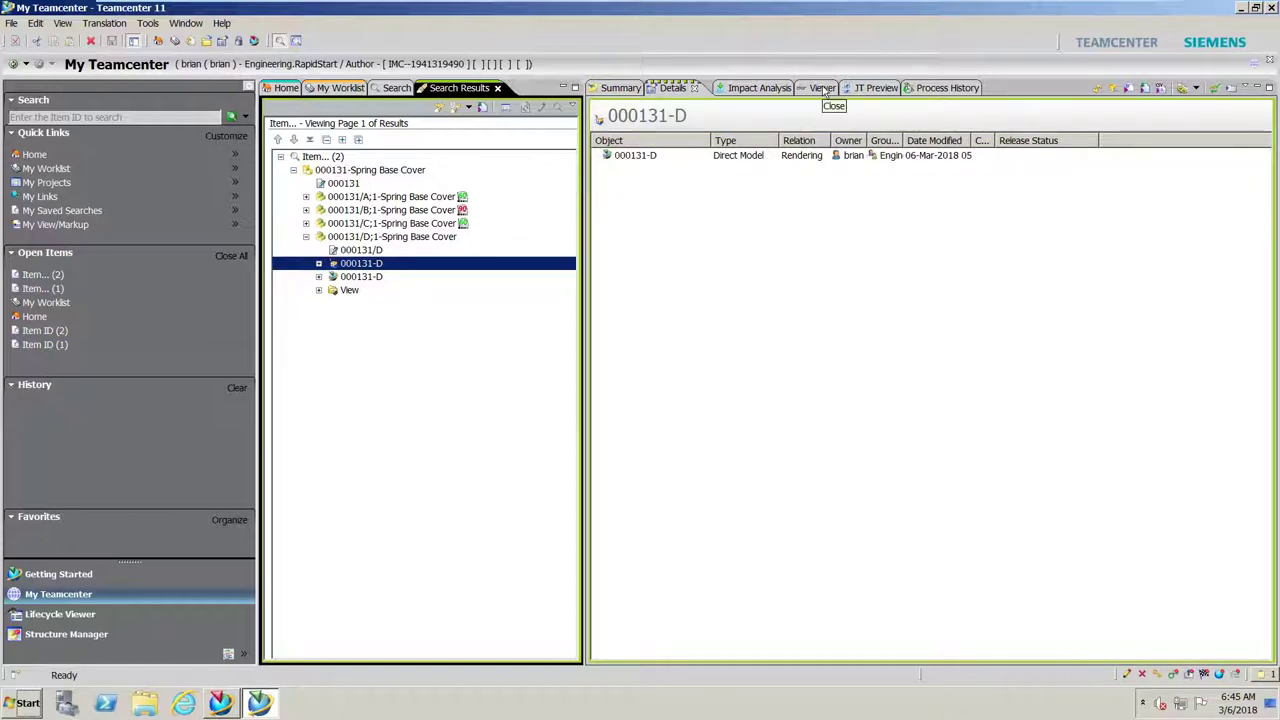
pyautogui.click(361, 277)
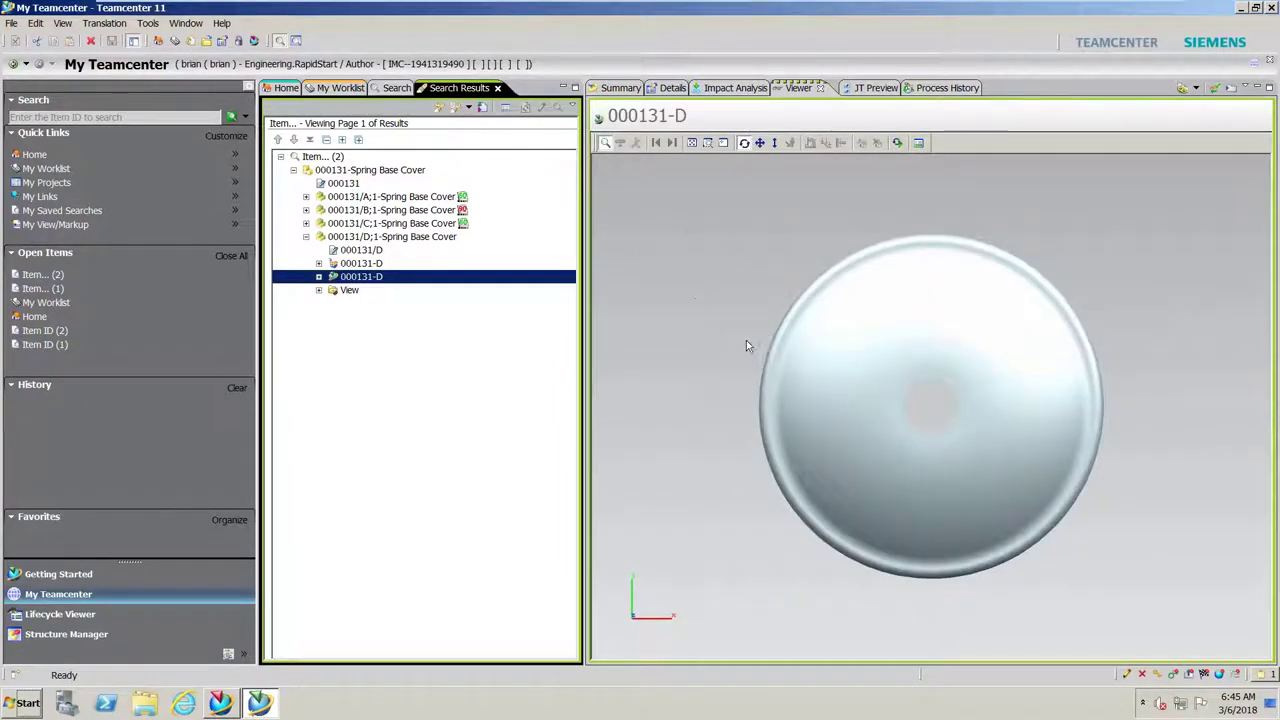
pyautogui.click(707, 358)
pyautogui.moveTo(707, 358); pyautogui.dragTo(726, 340)
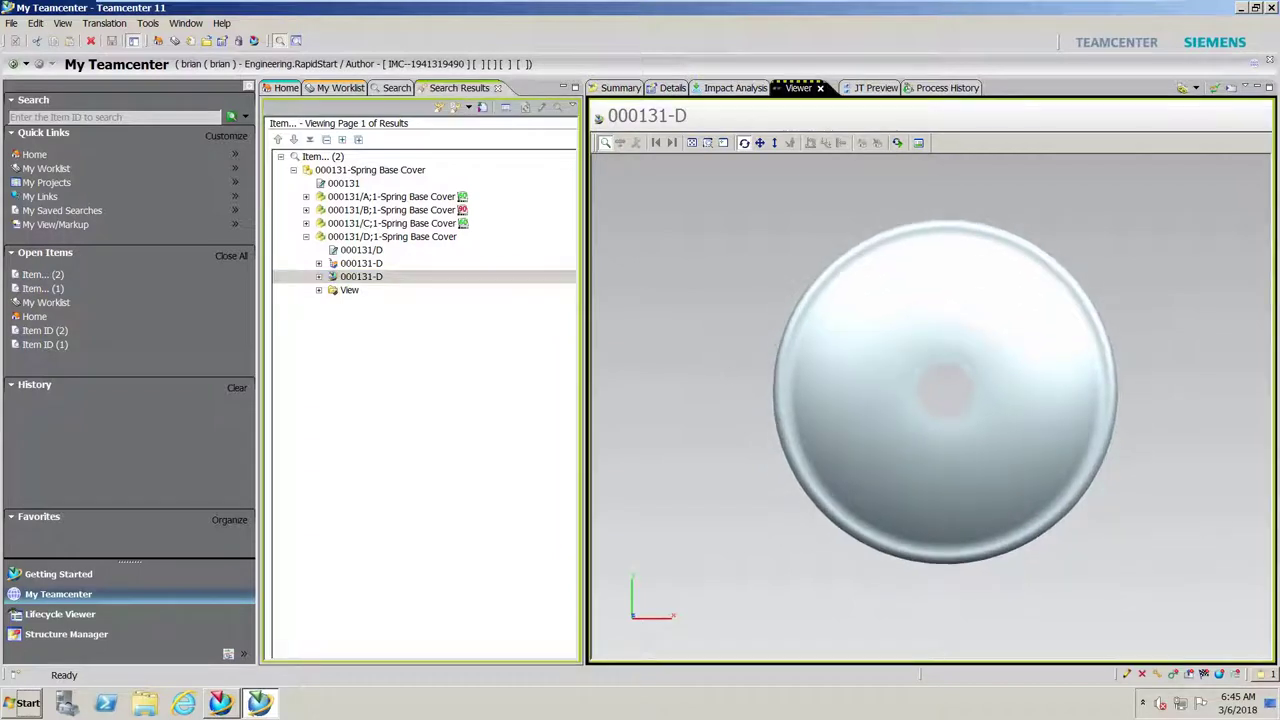
pyautogui.moveTo(737, 392); pyautogui.dragTo(809, 257)
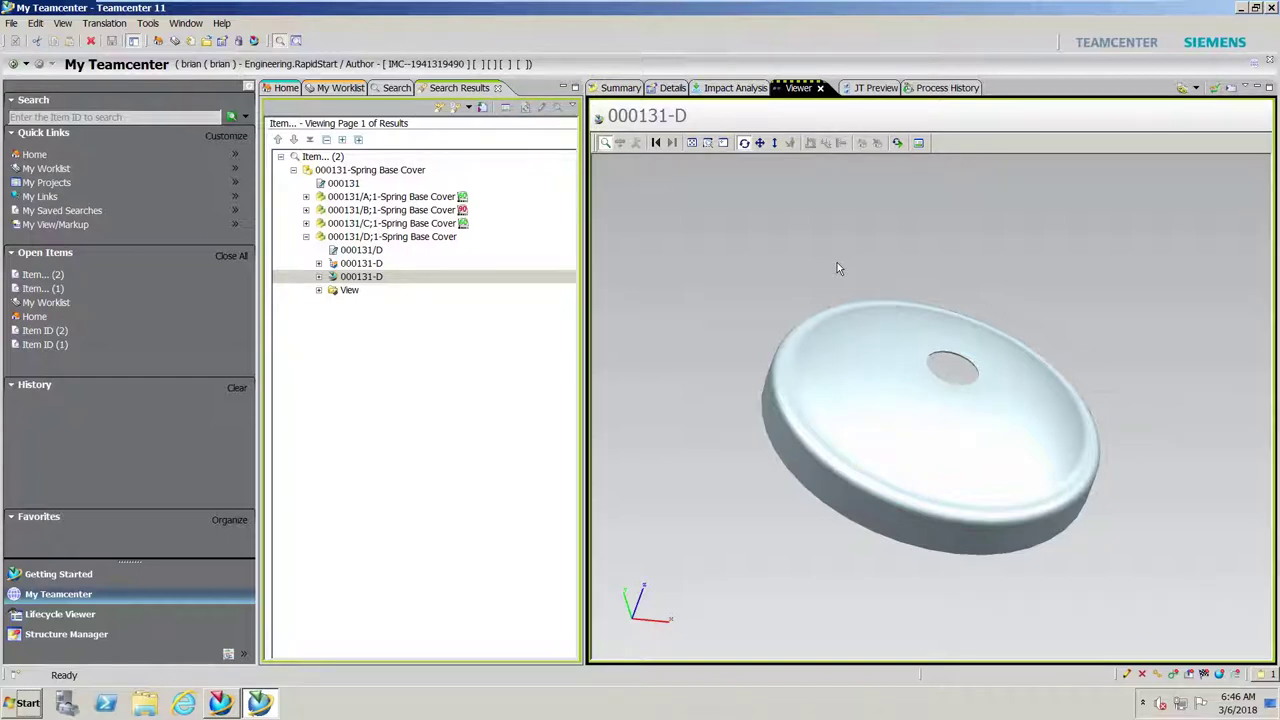
pyautogui.moveTo(989, 236)
pyautogui.mouseDown()
pyautogui.moveTo(970, 264)
pyautogui.moveTo(966, 234)
pyautogui.moveTo(986, 246)
pyautogui.moveTo(949, 265)
pyautogui.moveTo(877, 260)
pyautogui.moveTo(843, 191)
pyautogui.moveTo(918, 224)
pyautogui.moveTo(991, 234)
pyautogui.mouseUp()
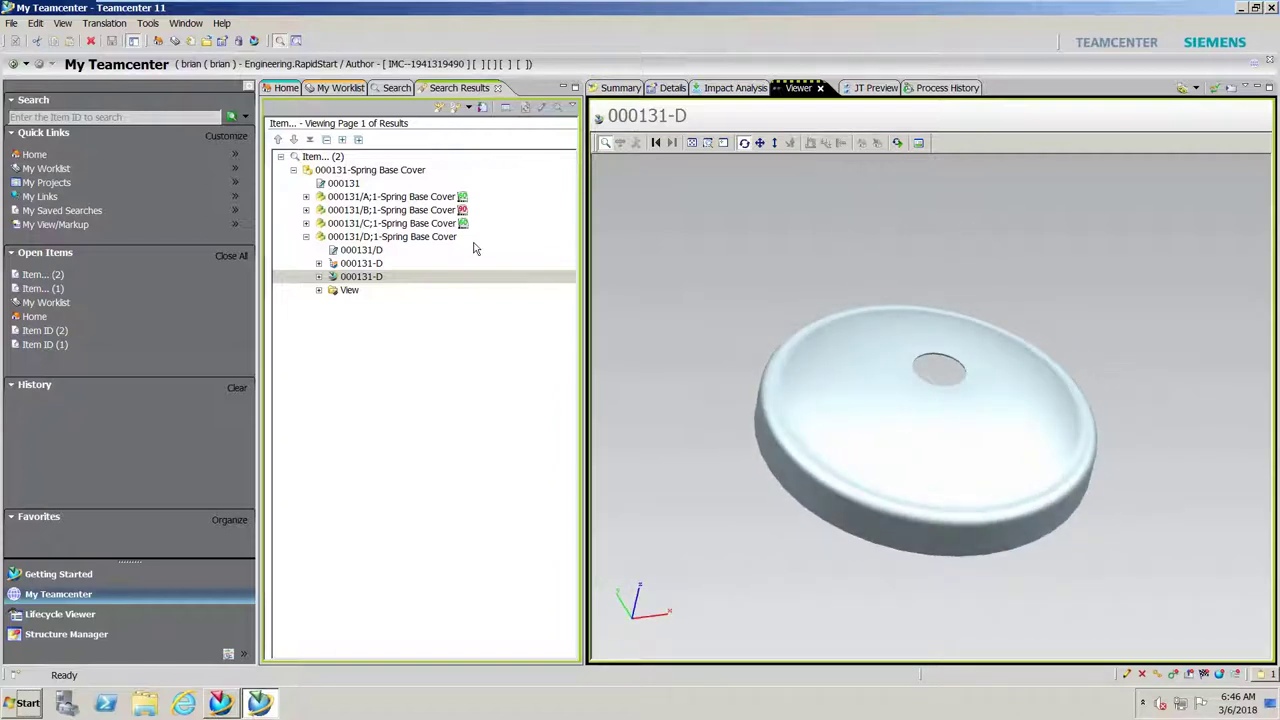
# Step: Return to the Home tree and show the summary of revision 000122/C;1 of the Spring Lamp Assembly in Project 22
pyautogui.click(307, 237)
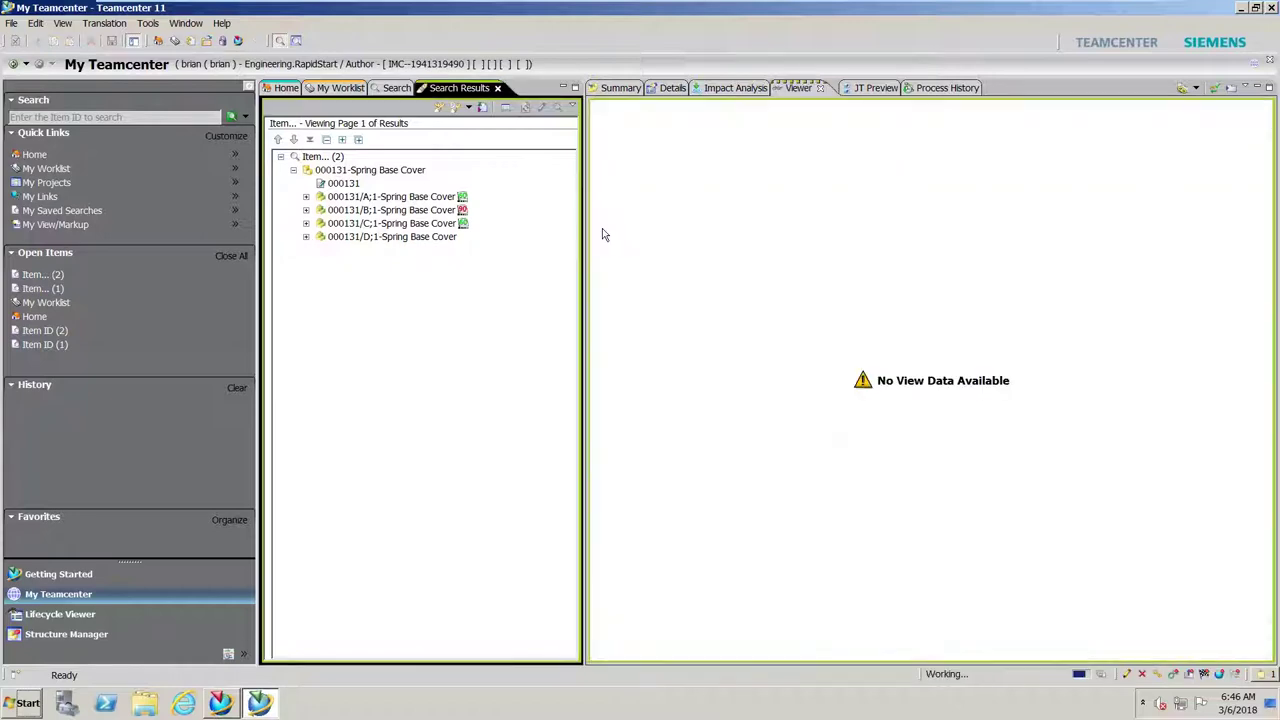
pyautogui.click(620, 88)
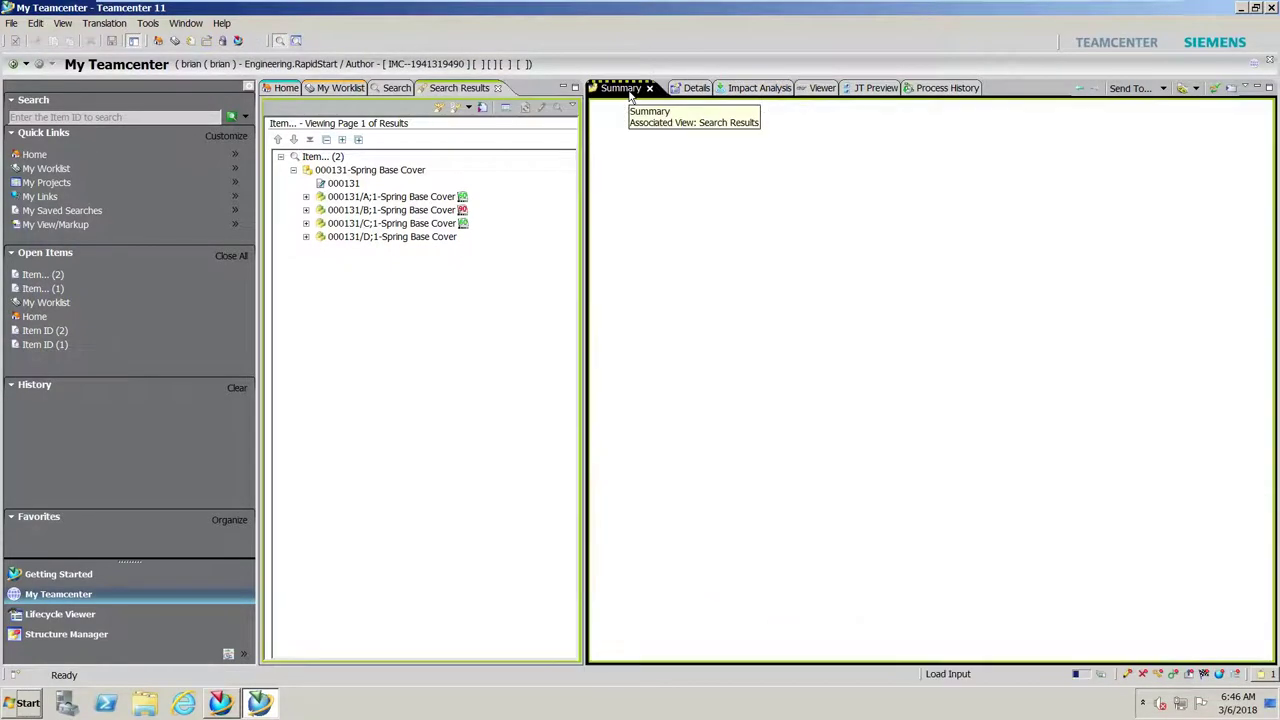
pyautogui.click(285, 89)
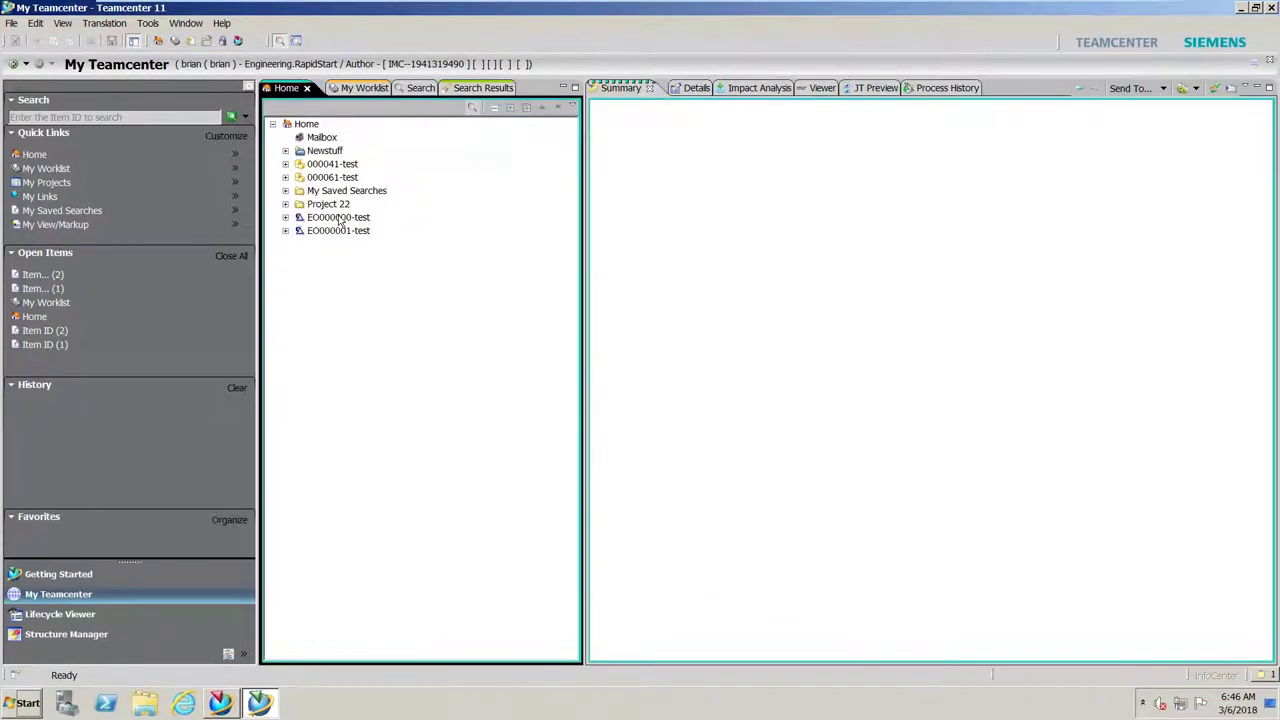
pyautogui.click(286, 204)
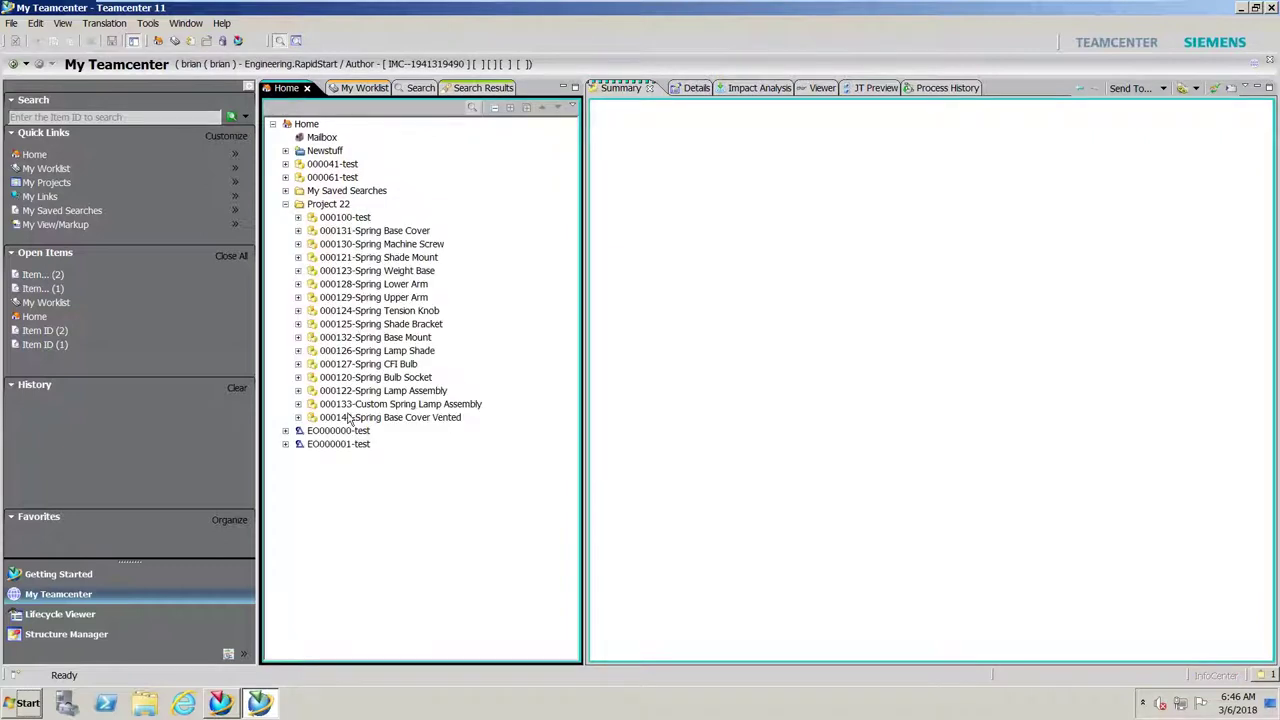
pyautogui.click(298, 390)
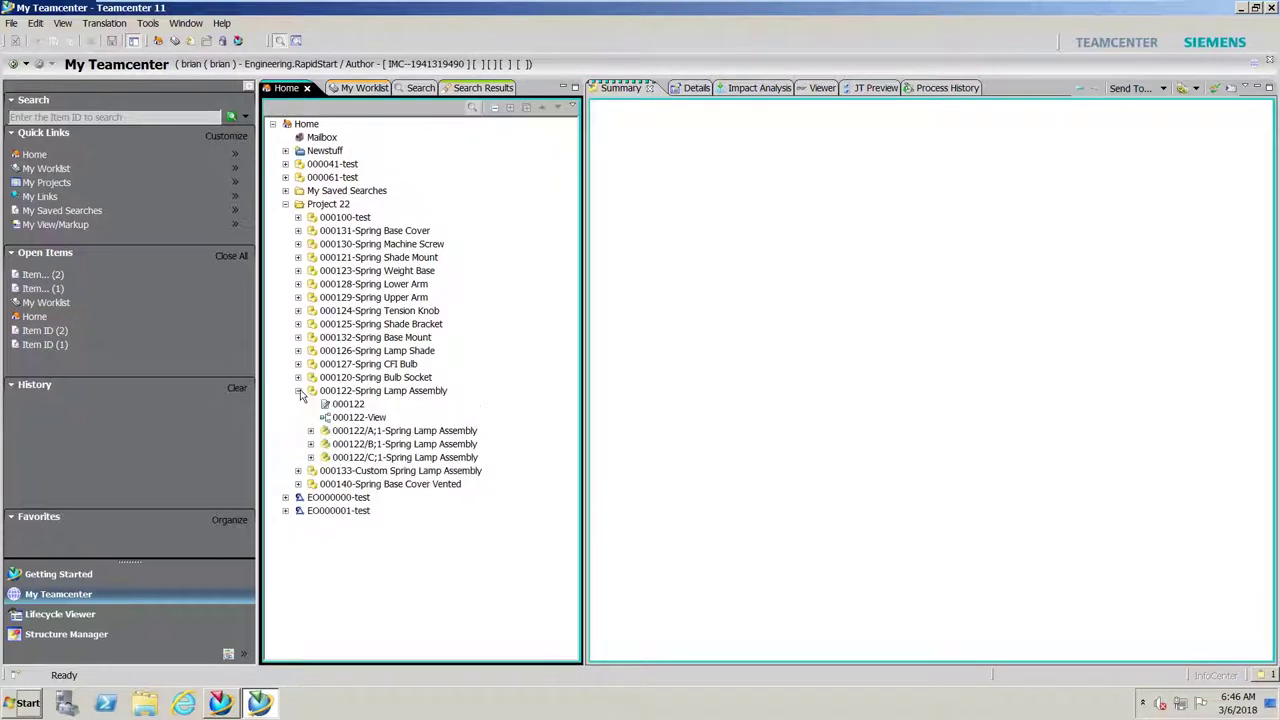
pyautogui.click(310, 457)
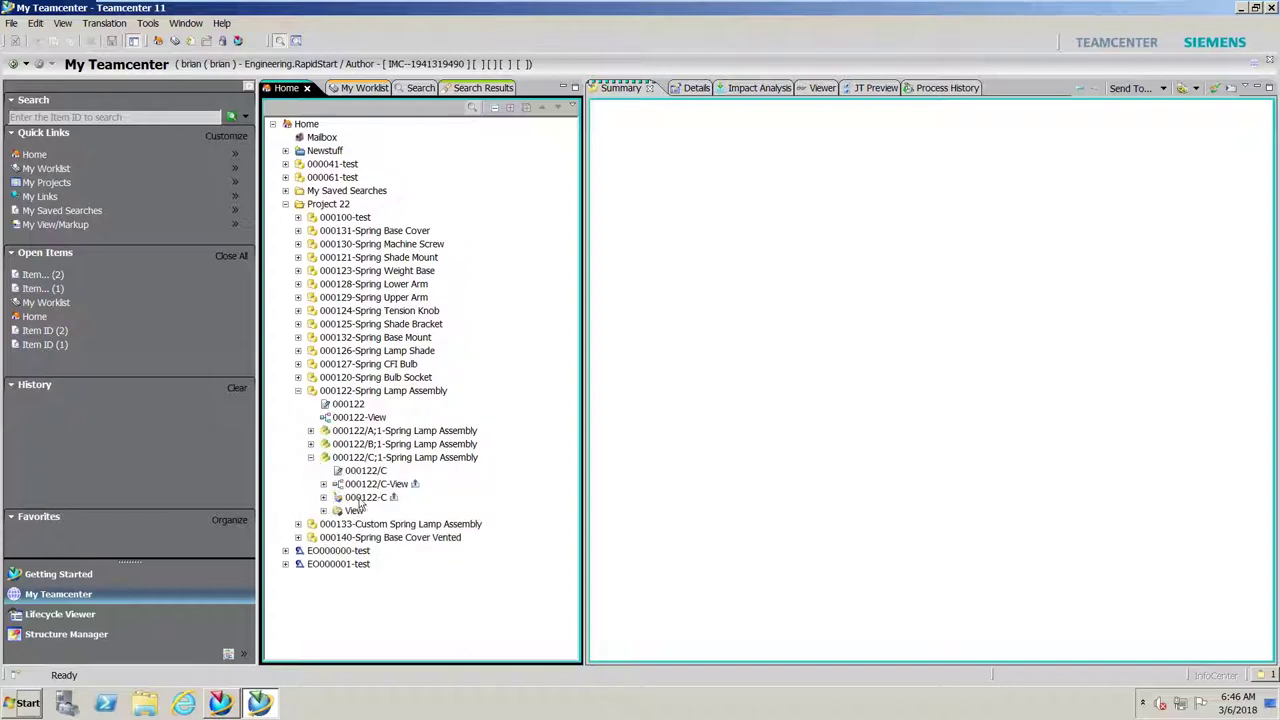
pyautogui.click(368, 460)
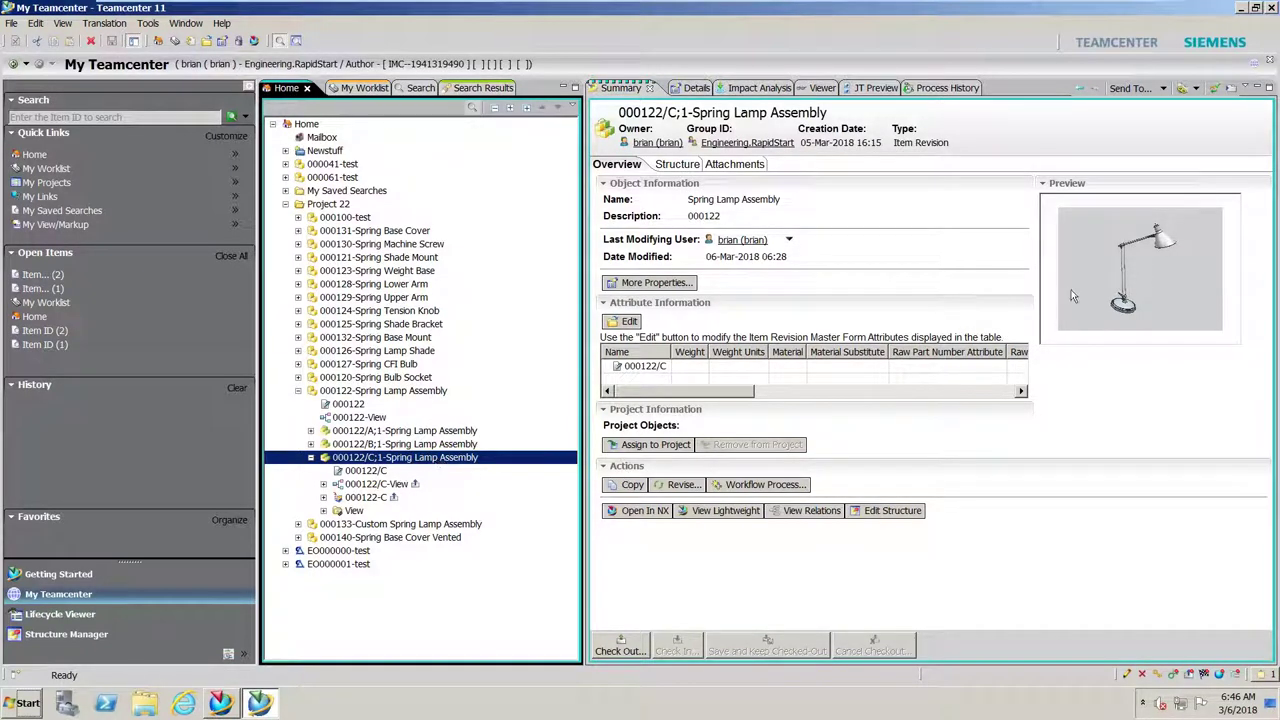
# Step: Send revision 000122/C;1 of the Spring Lamp Assembly to Structure Manager
pyautogui.moveTo(1115, 249); pyautogui.dragTo(1122, 272)
pyautogui.rightClick(390, 461)
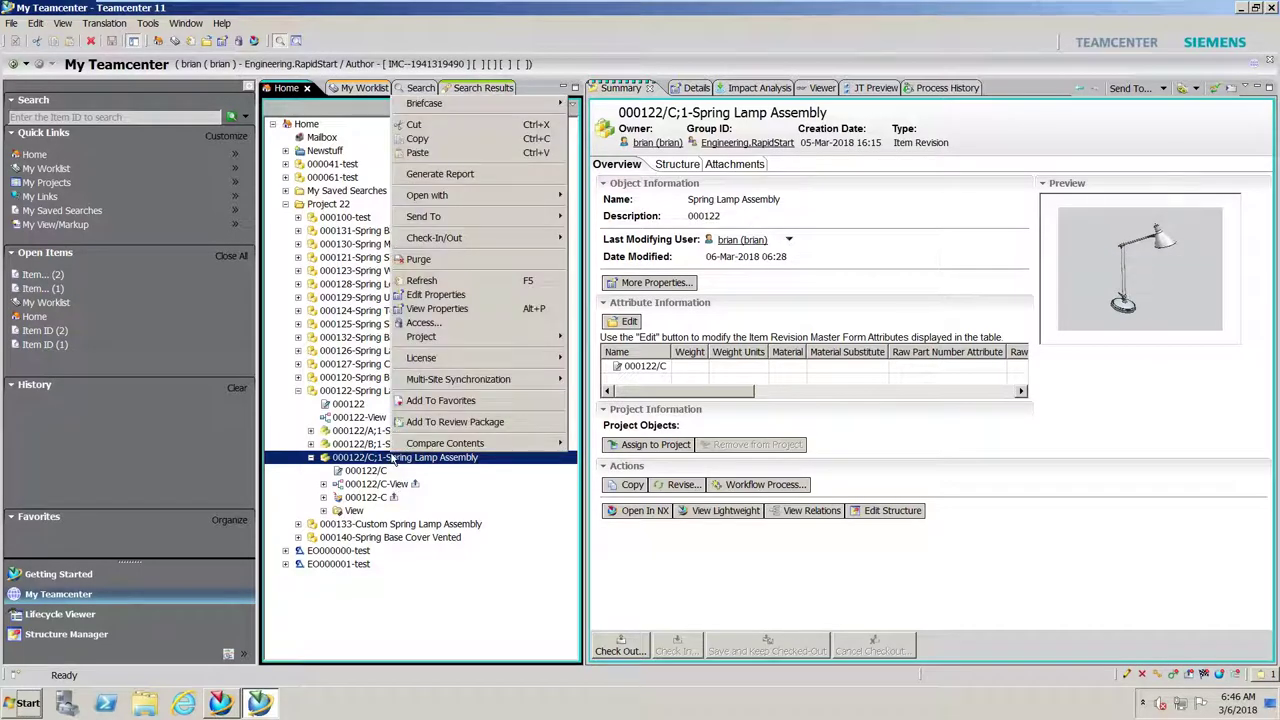
pyautogui.moveTo(508, 217)
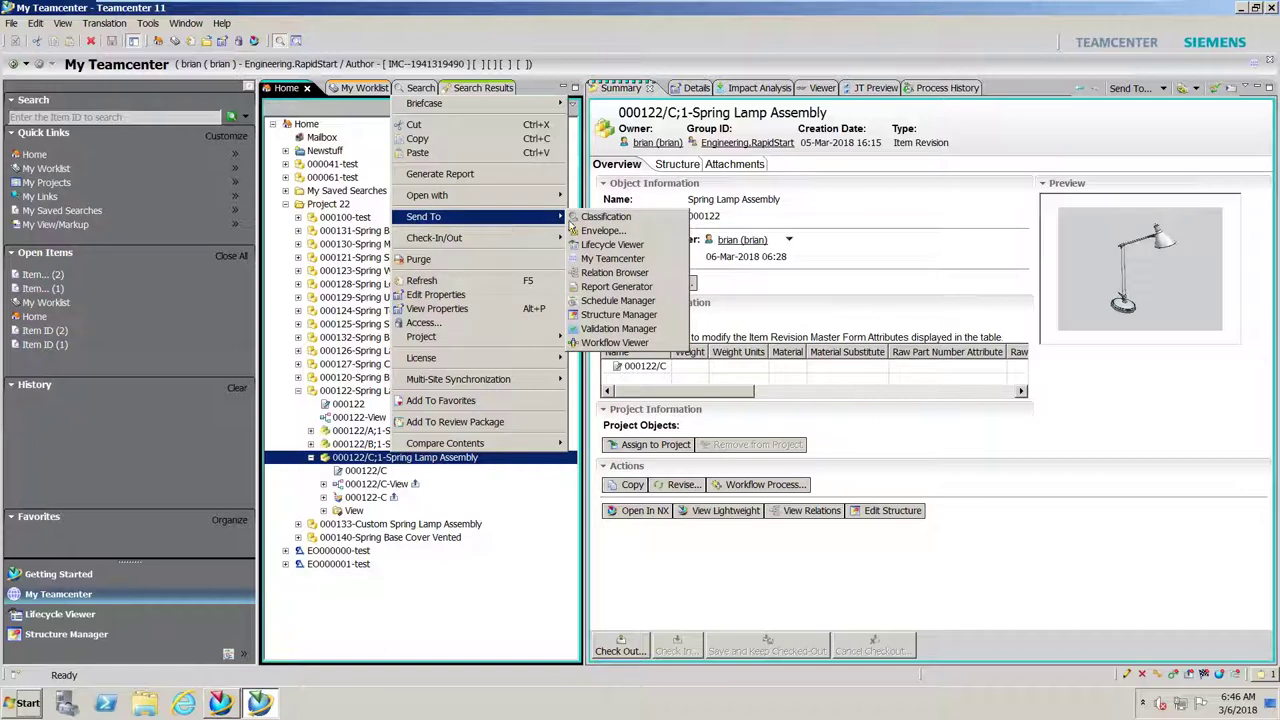
pyautogui.click(618, 314)
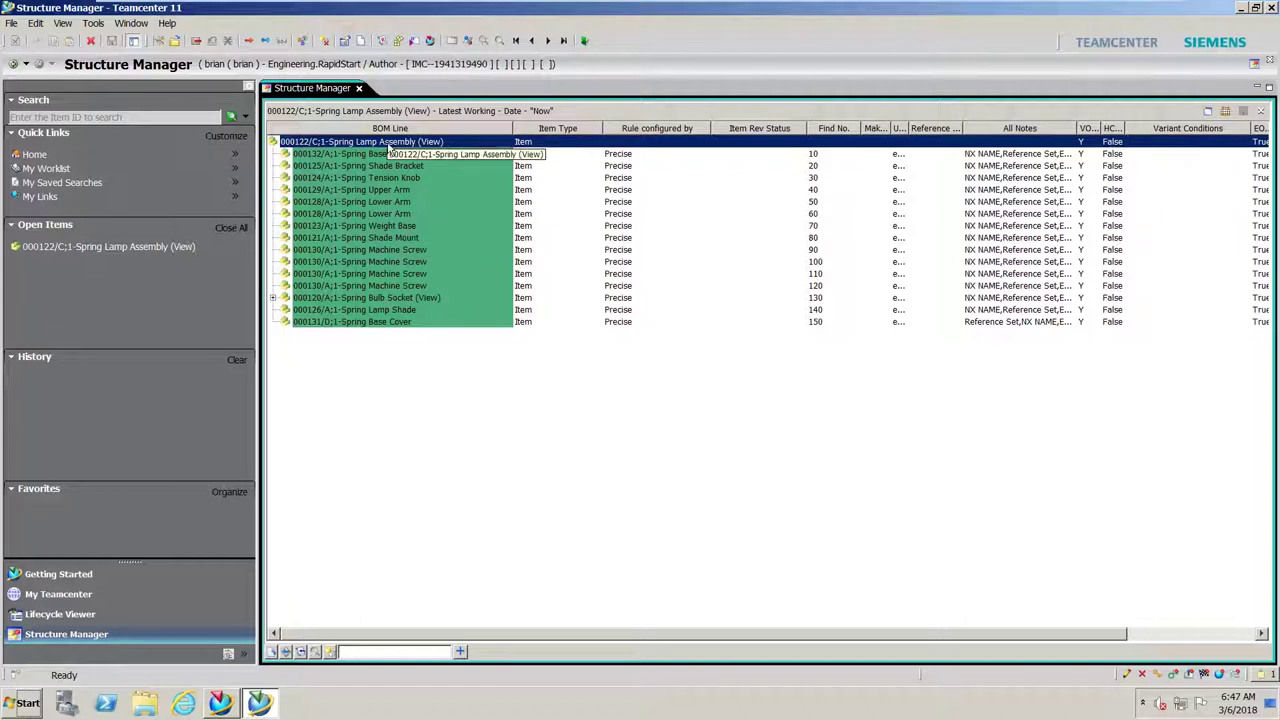
# Step: Show the graphics viewer beside the BOM and load the whole Spring Lamp Assembly structure into it
pyautogui.click(452, 41)
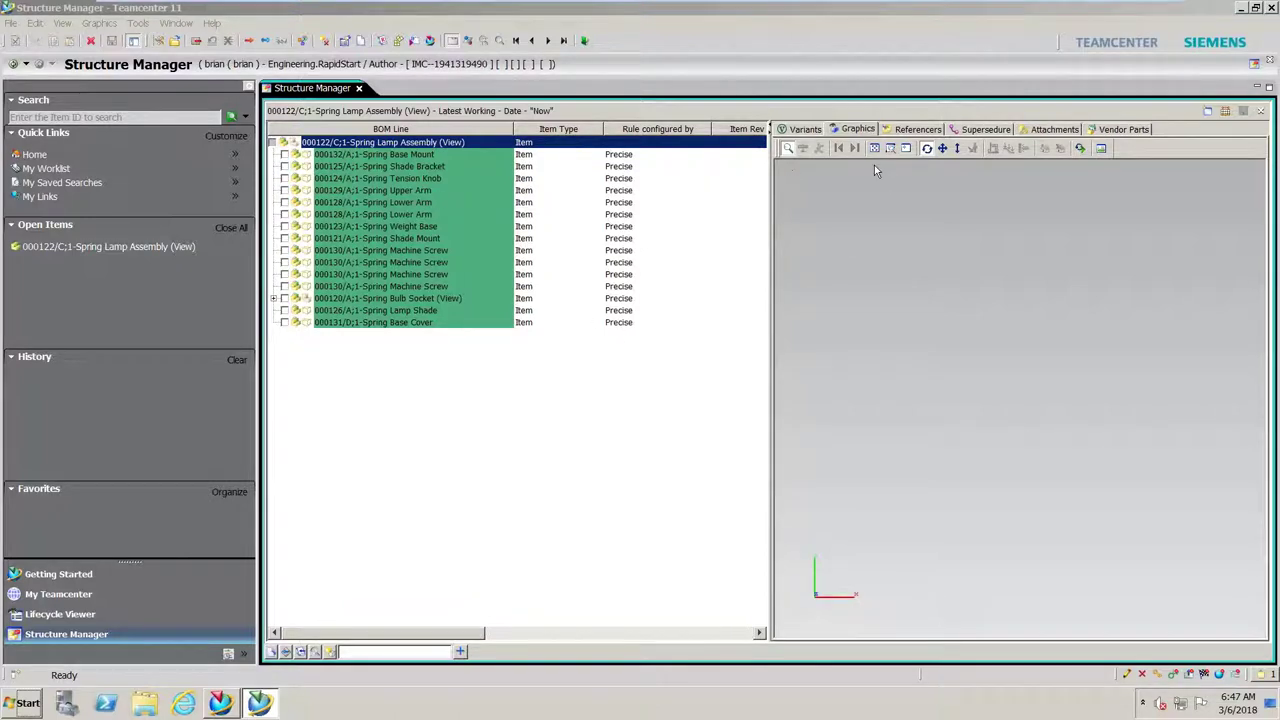
pyautogui.click(272, 142)
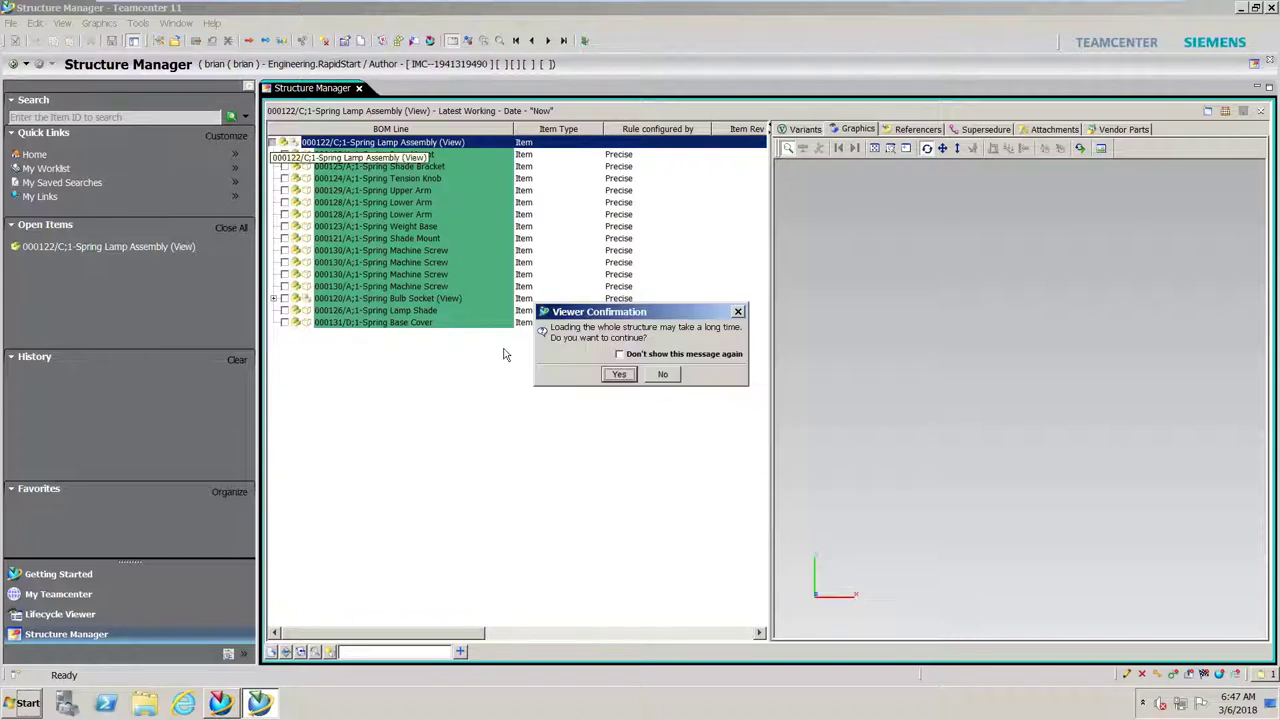
pyautogui.click(619, 376)
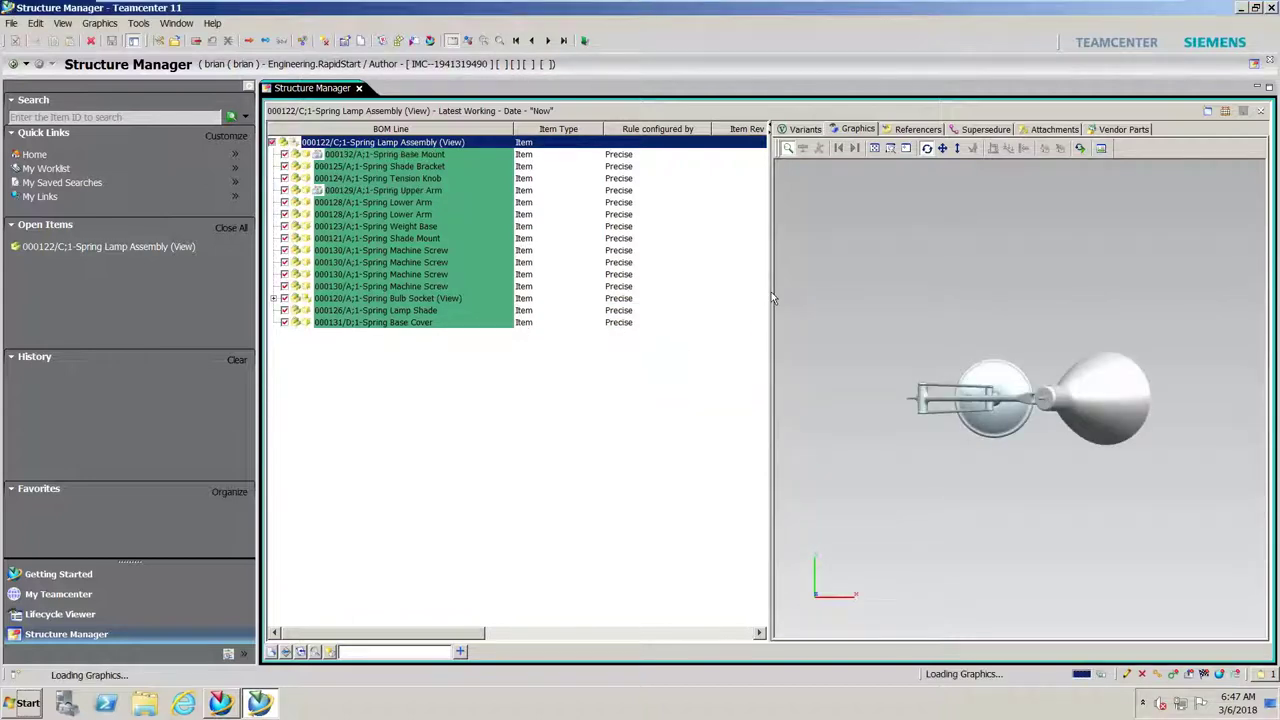
# Step: Orbit the lamp assembly and highlight the Lamp Shade, a Lower Arm and the Shade Mount to match BOM lines with the model
pyautogui.moveTo(959, 487); pyautogui.dragTo(840, 336)
pyautogui.click(426, 313)
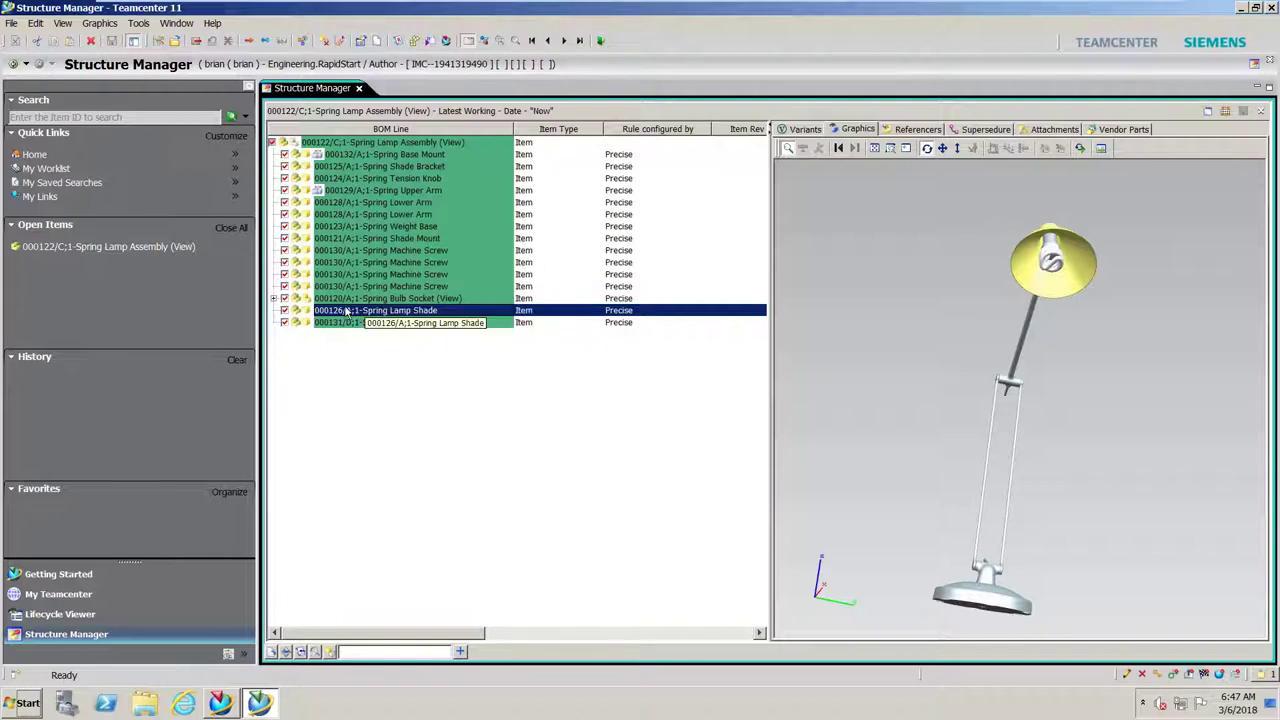
pyautogui.moveTo(960, 256); pyautogui.dragTo(1051, 293)
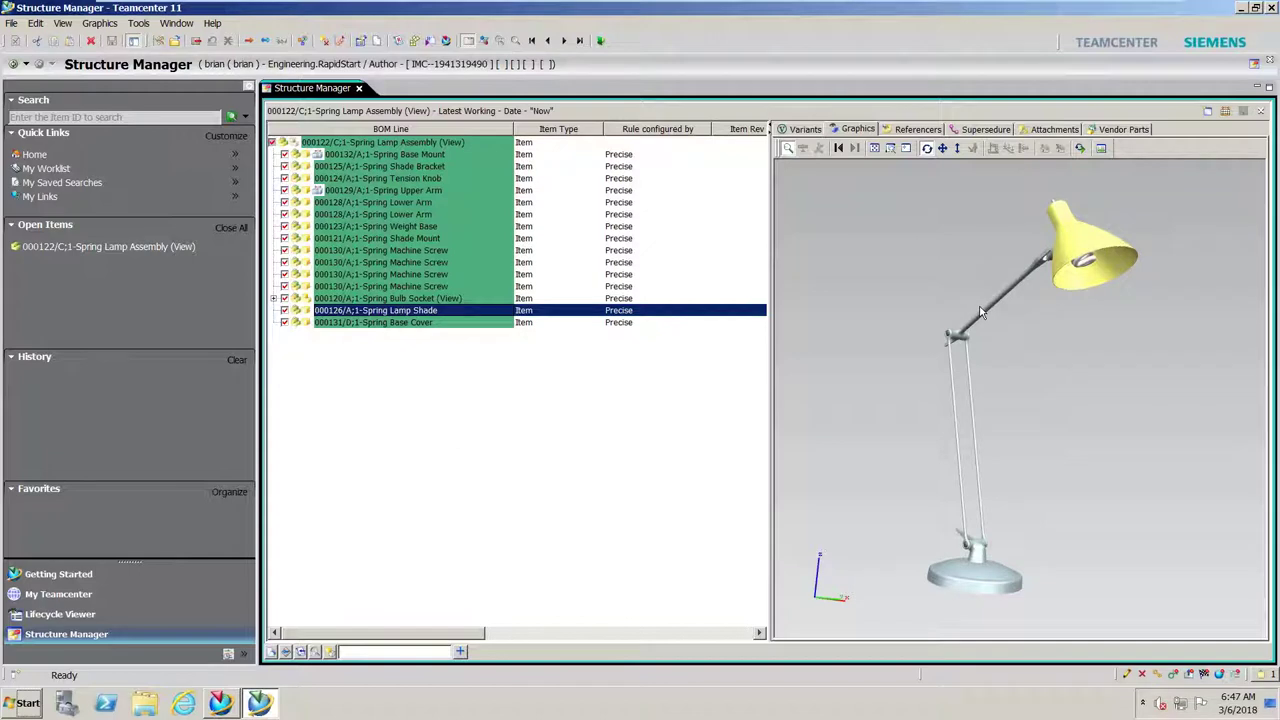
pyautogui.click(980, 490)
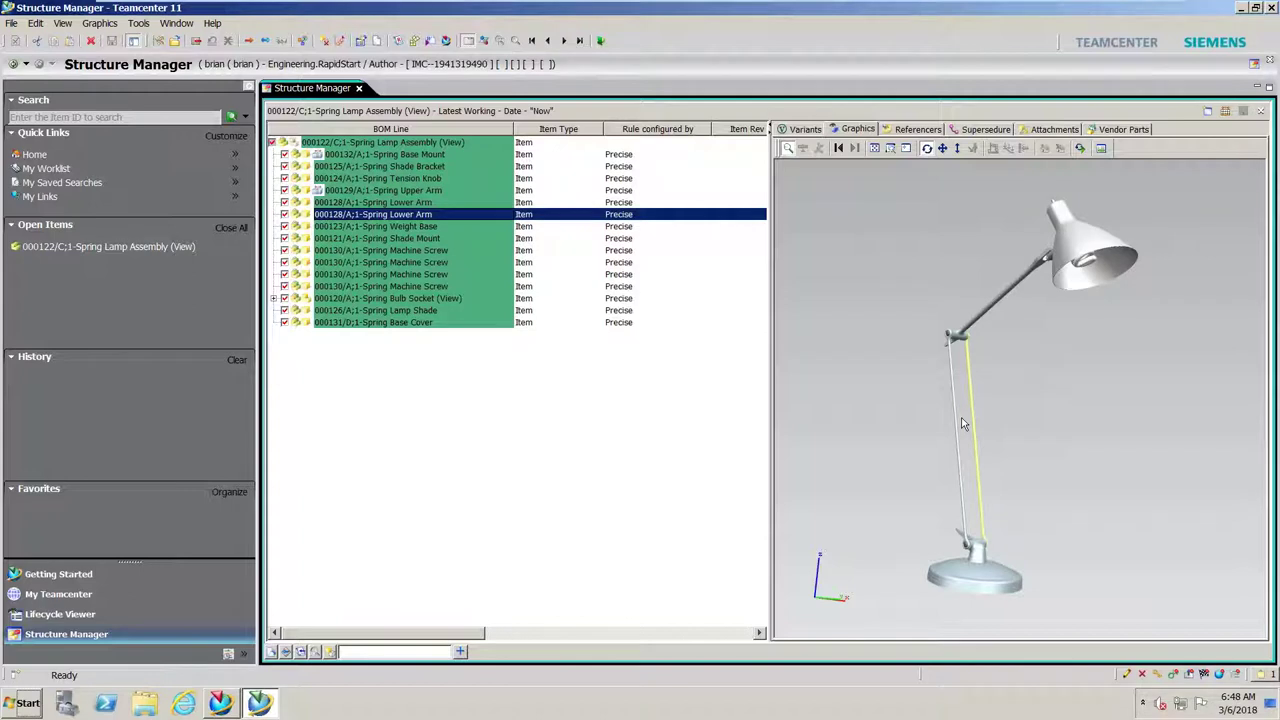
pyautogui.click(339, 240)
pyautogui.click(369, 311)
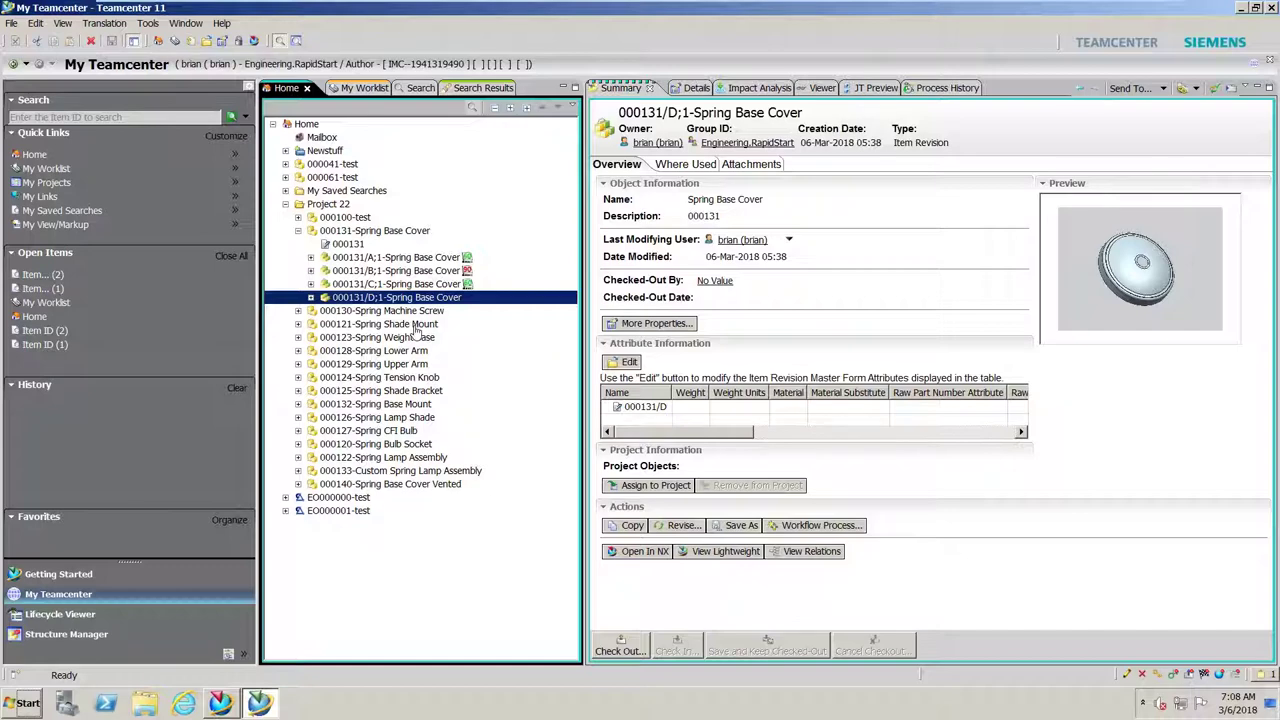
# Step: Expand revision 000131/D;1 of the Spring Base Cover in My Teamcenter and examine where it is used
pyautogui.click(311, 298)
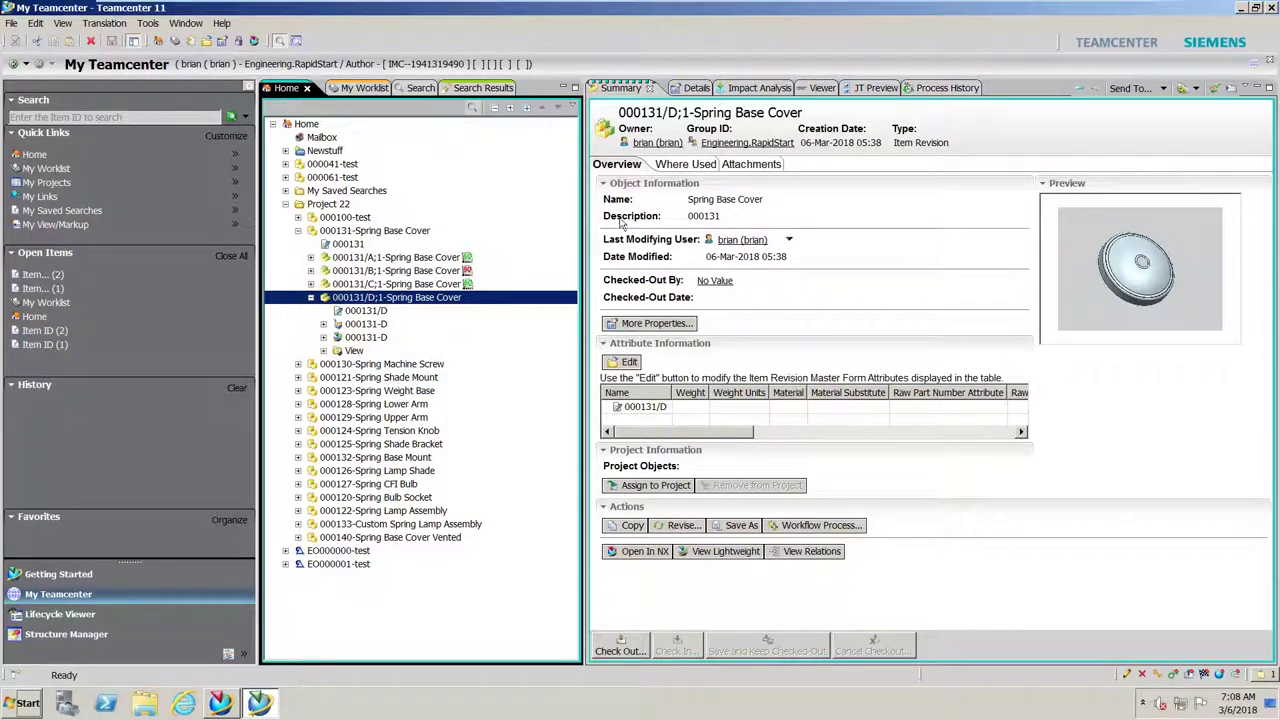
pyautogui.click(685, 165)
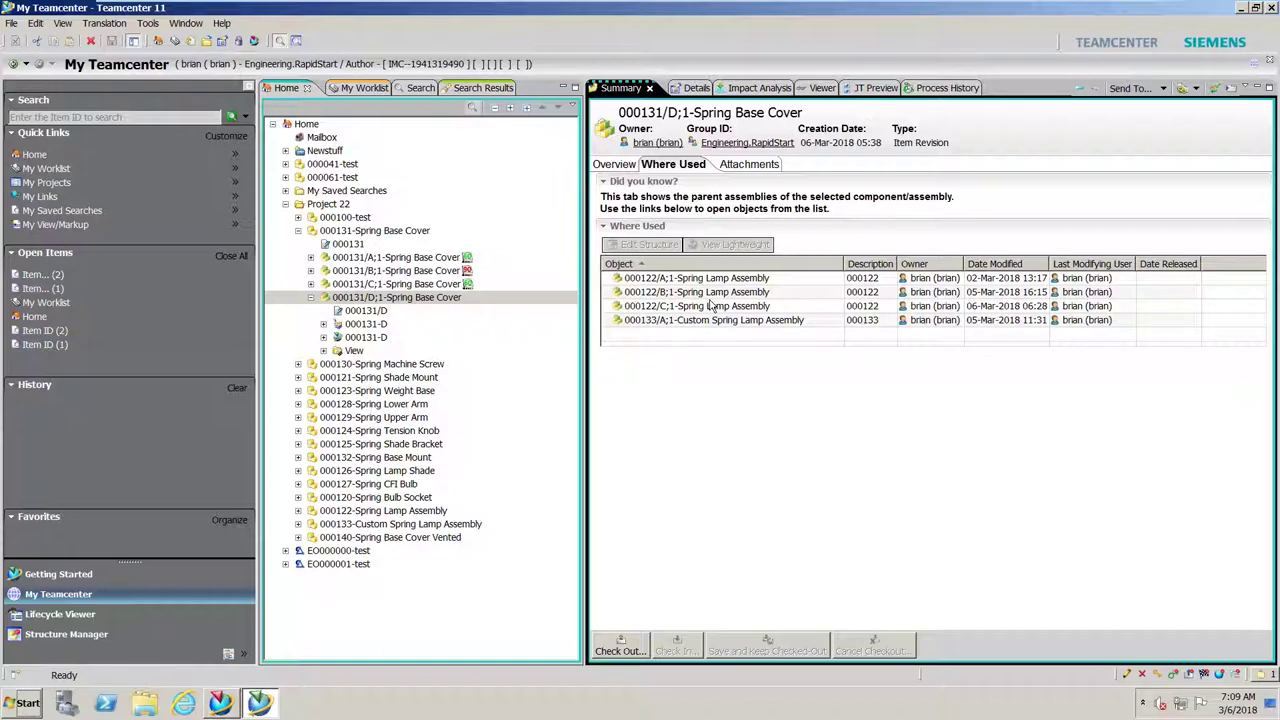
# Step: Open the UGMASTER dataset 000131-D in NX and show the part's model history beside a wider graphics area
pyautogui.click(365, 325)
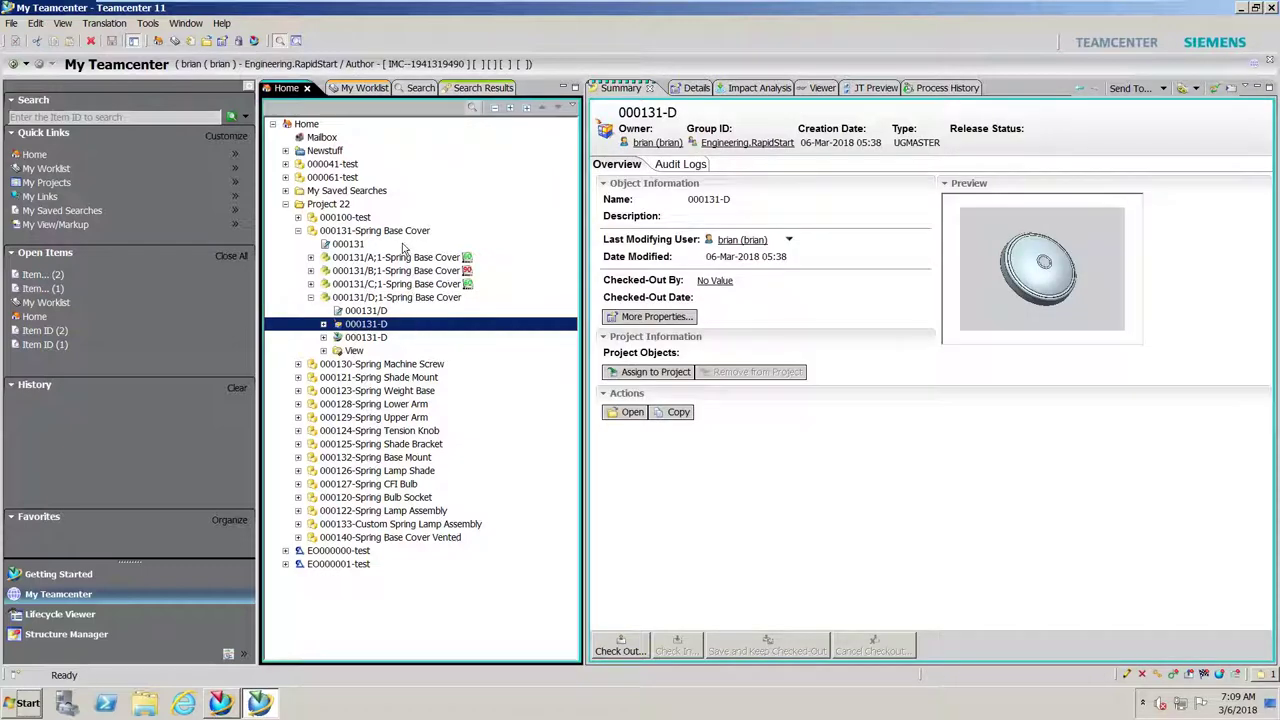
pyautogui.click(254, 40)
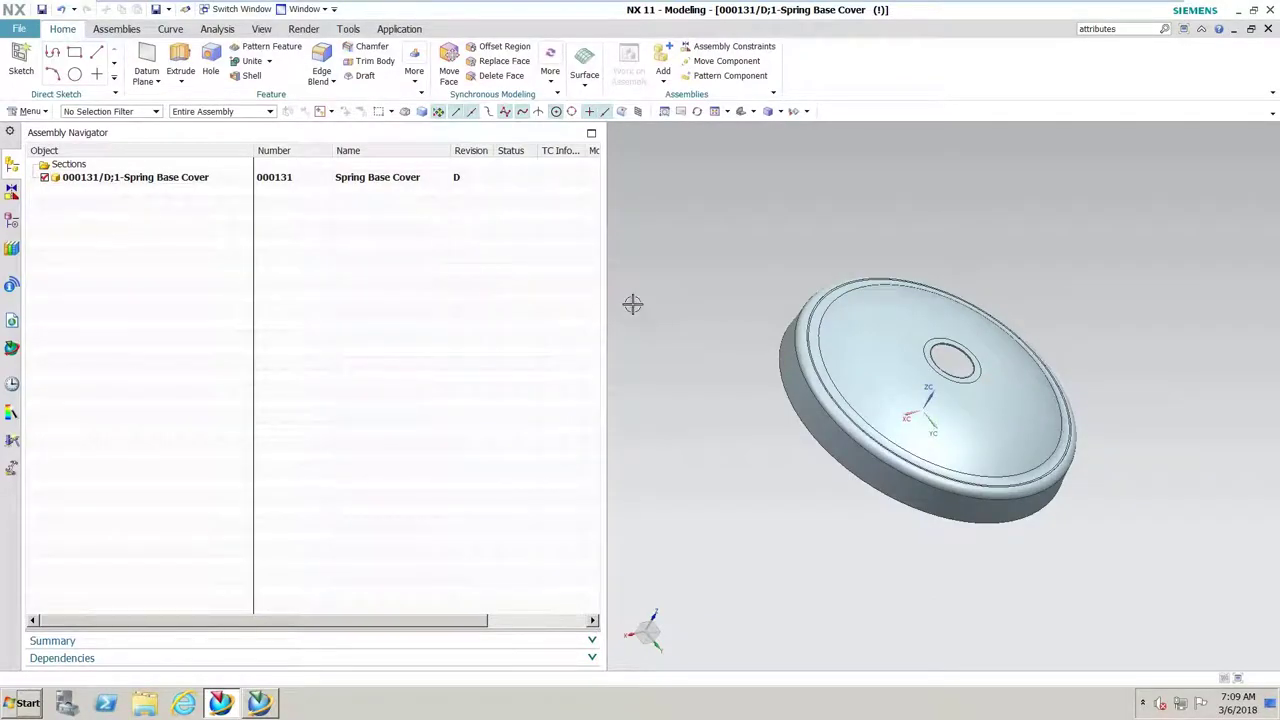
pyautogui.moveTo(605, 303); pyautogui.dragTo(493, 300)
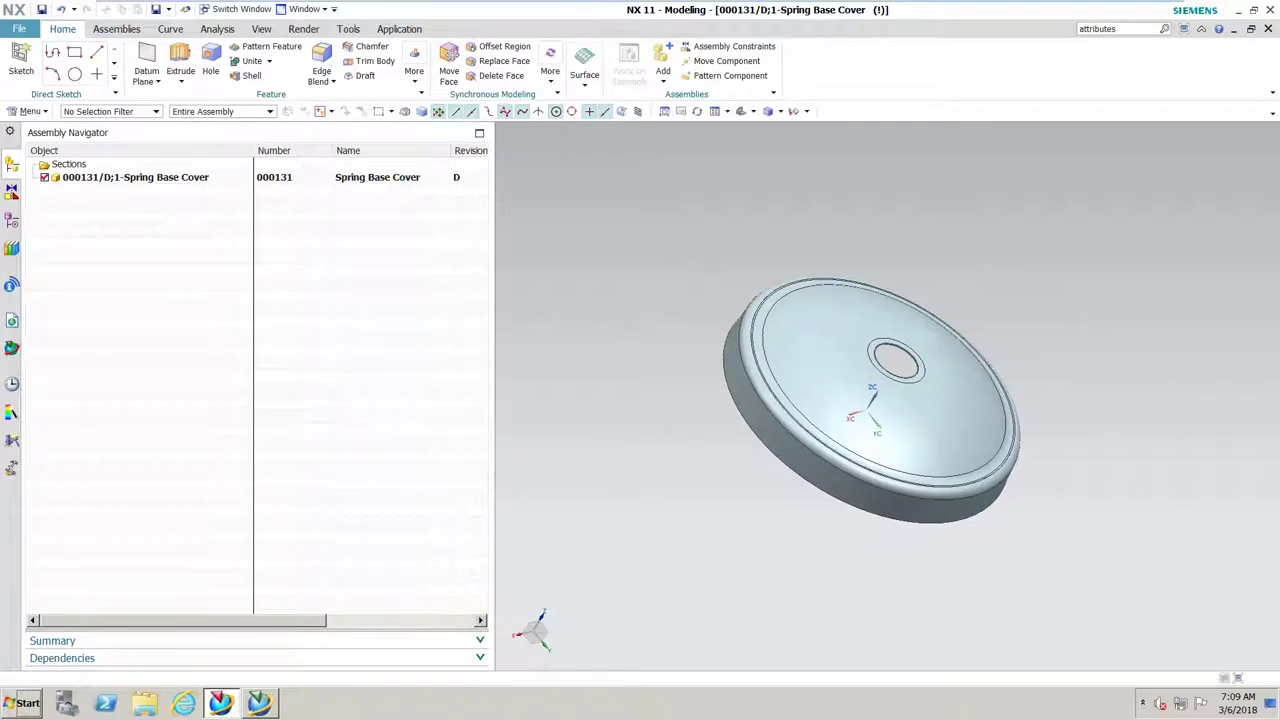
pyautogui.click(12, 220)
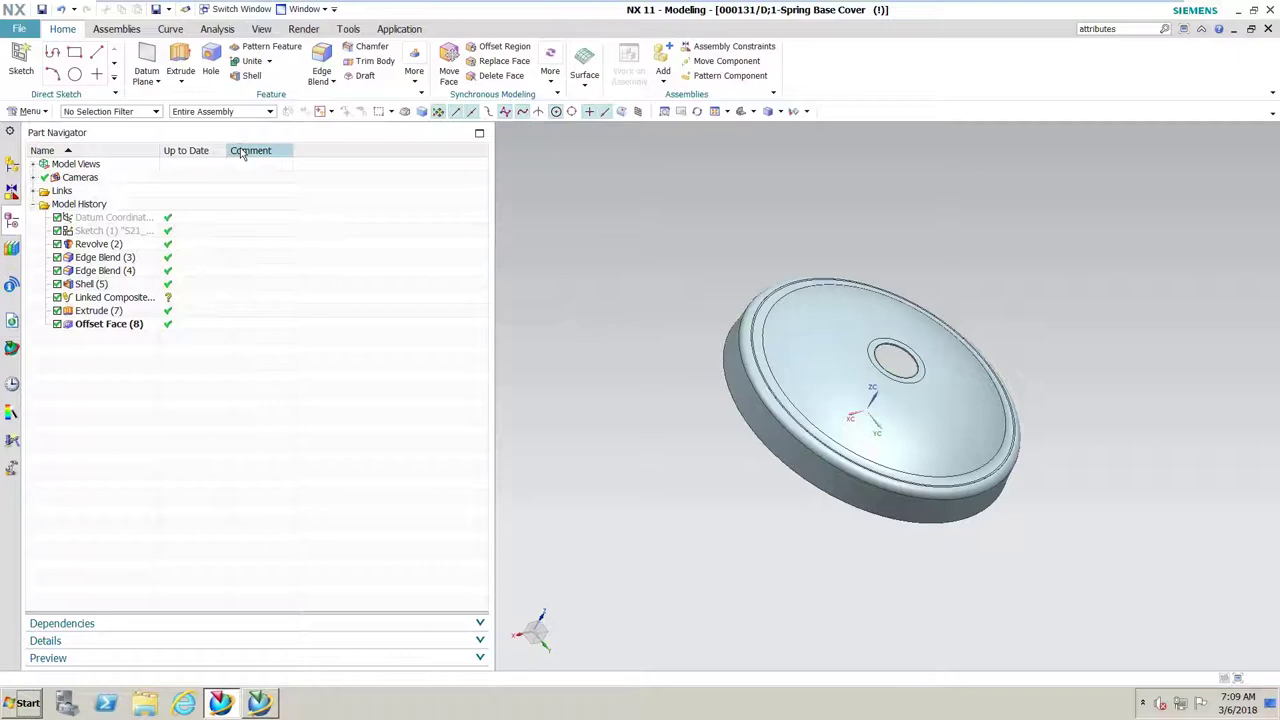
# Step: Save the Spring Base Cover work part as a new revision, assigning revision E
pyautogui.click(18, 30)
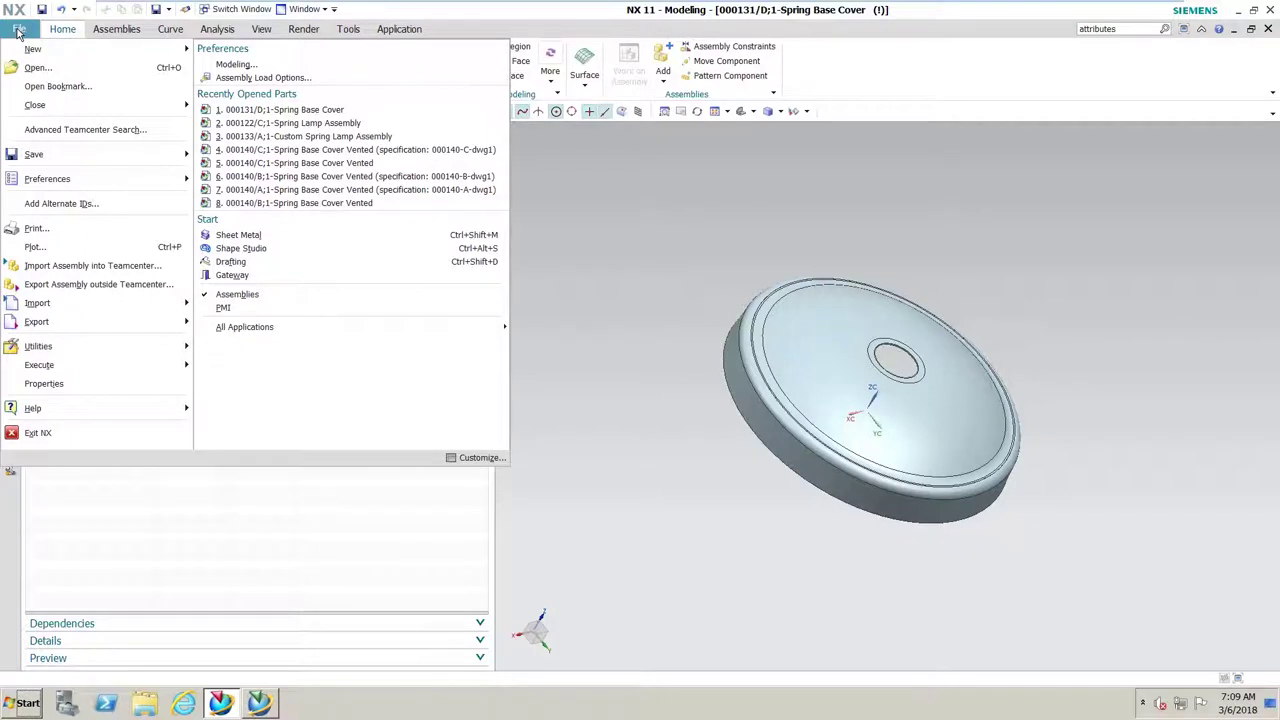
pyautogui.moveTo(121, 167)
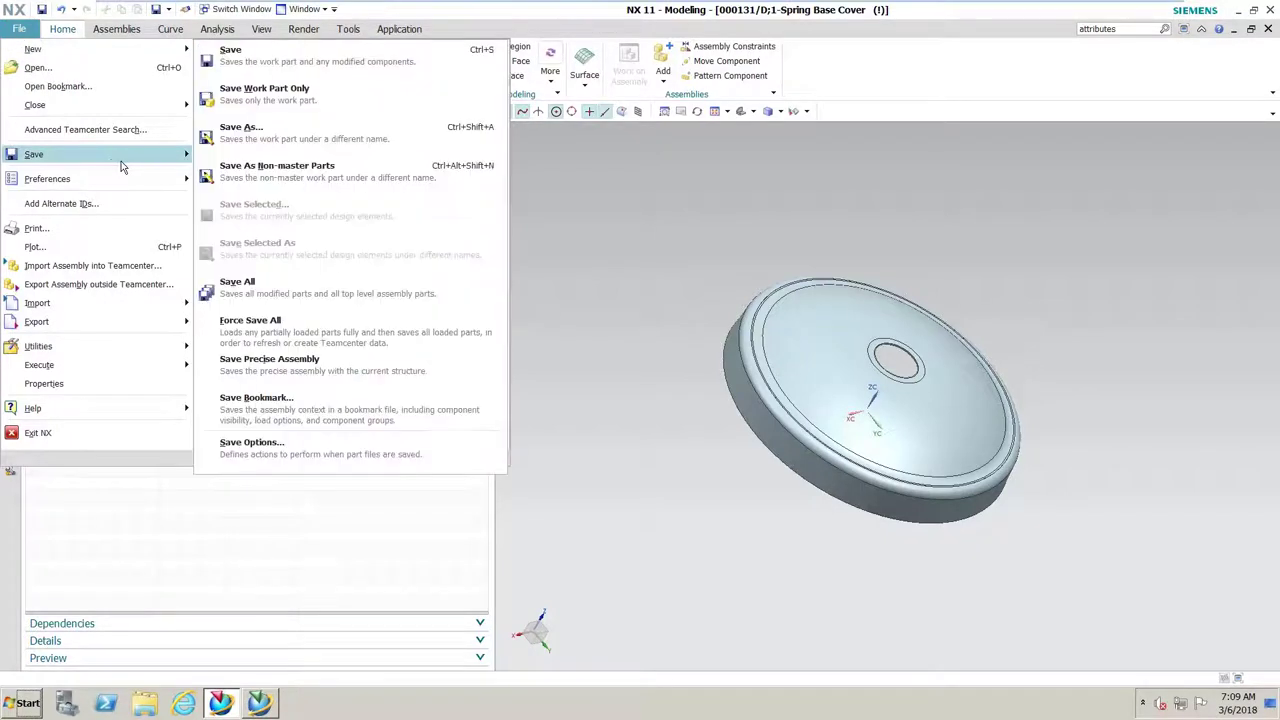
pyautogui.click(248, 130)
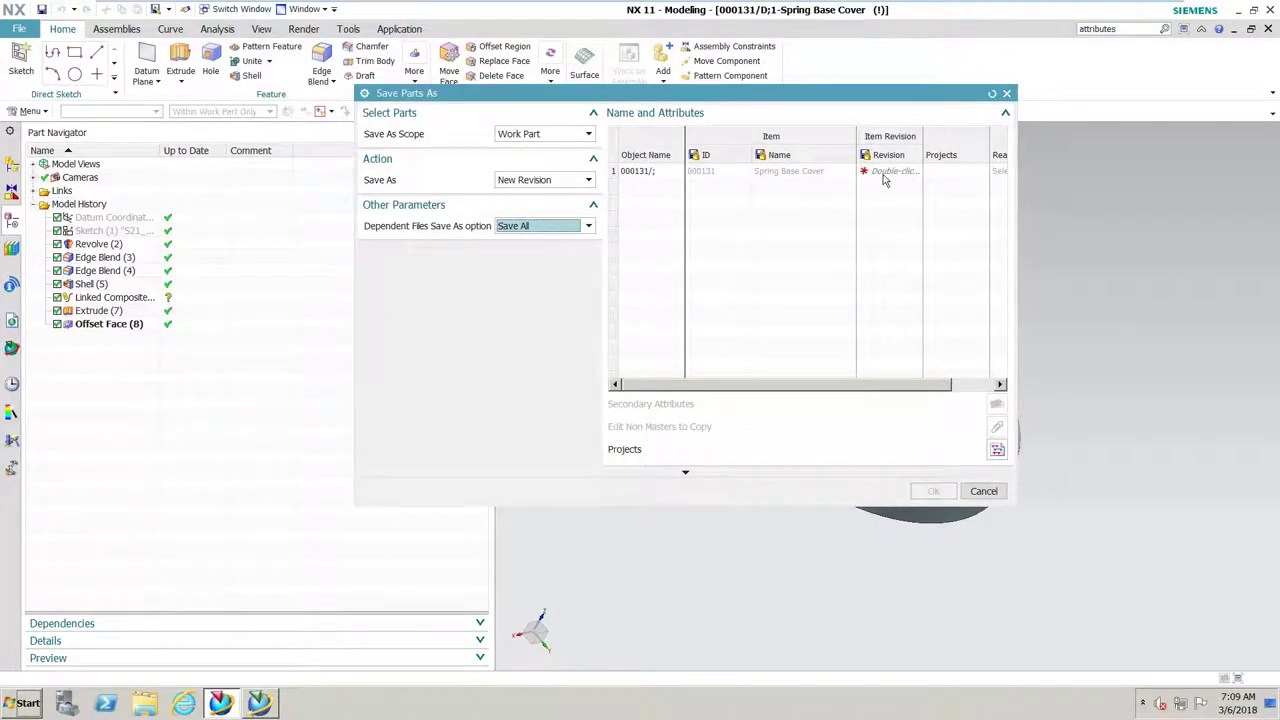
pyautogui.click(590, 182)
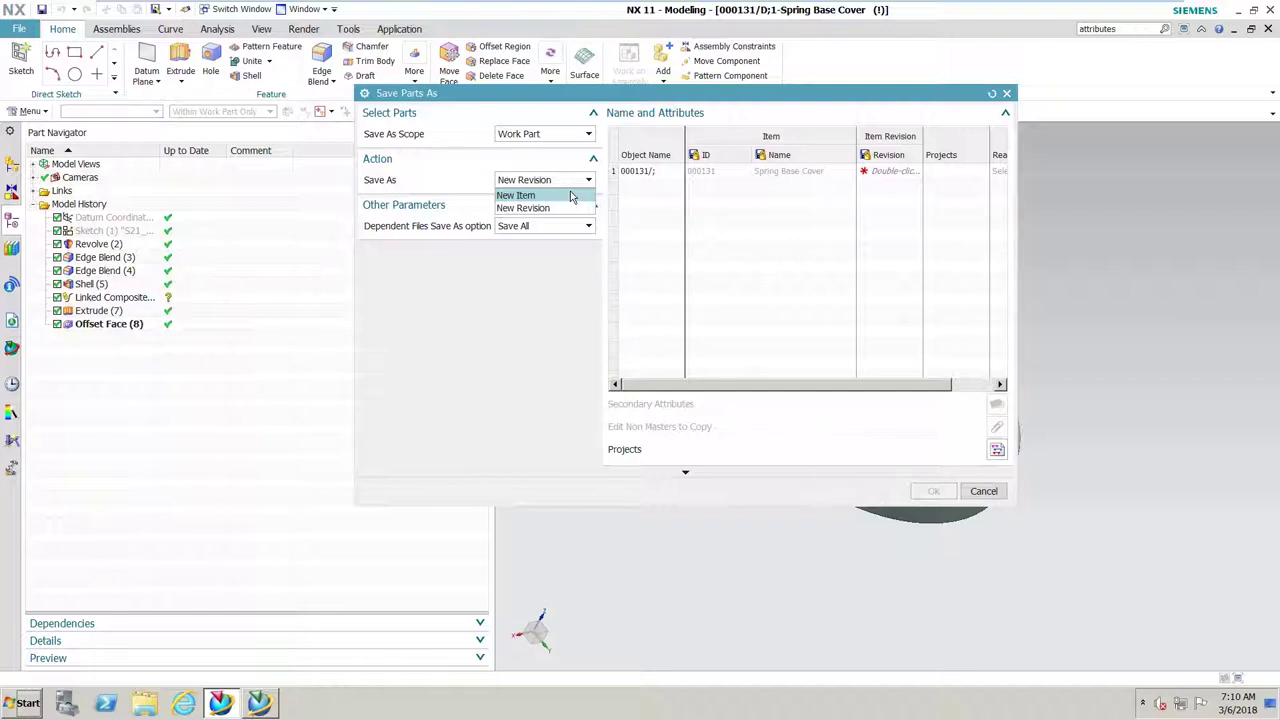
pyautogui.click(566, 208)
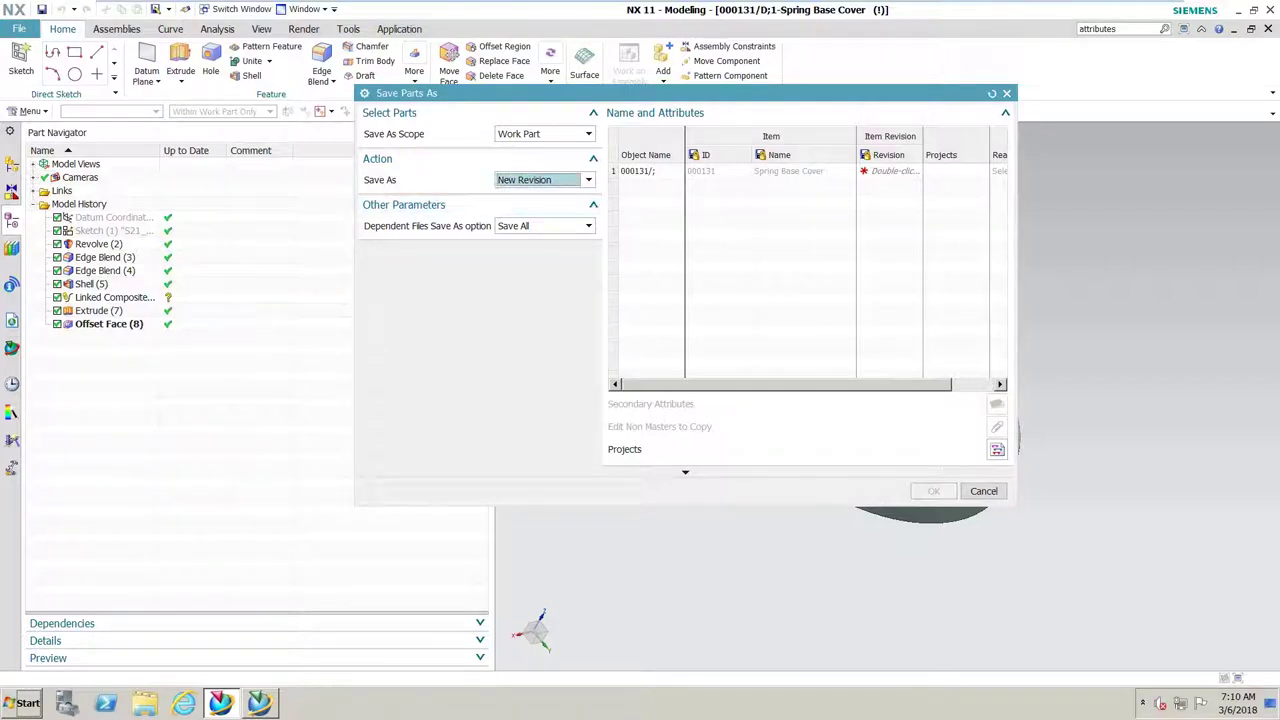
pyautogui.doubleClick(894, 172)
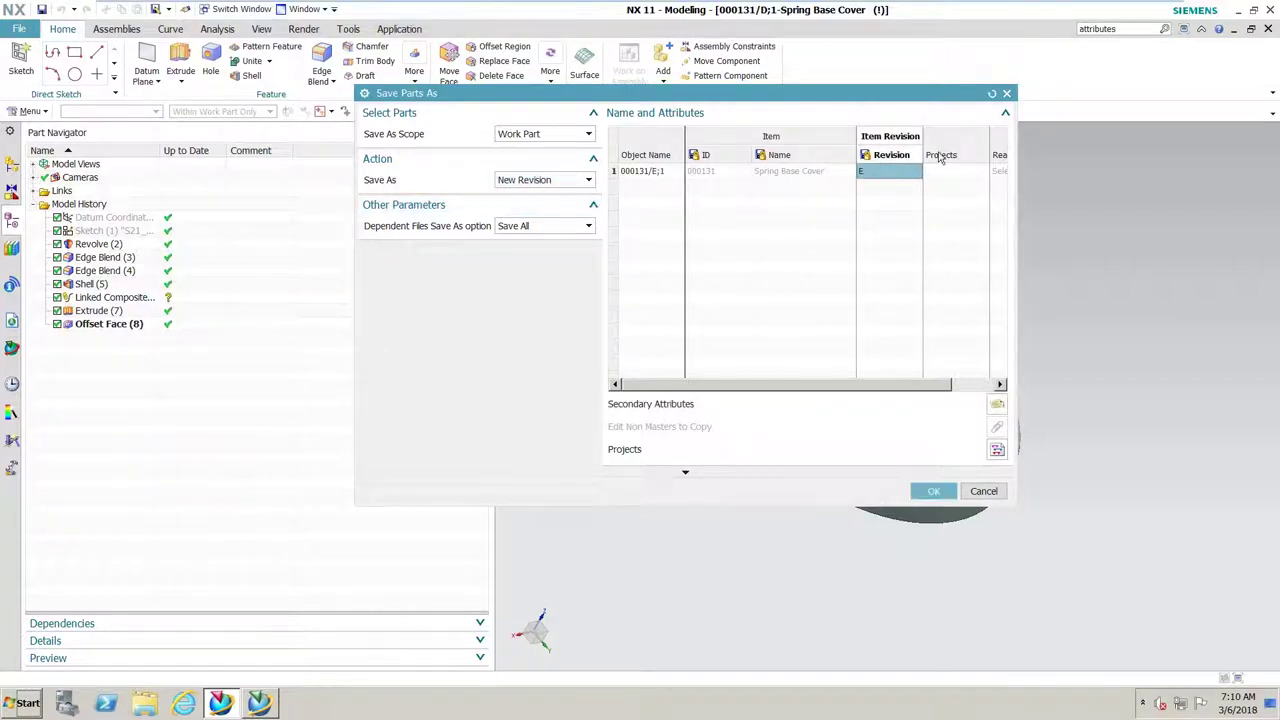
pyautogui.click(935, 493)
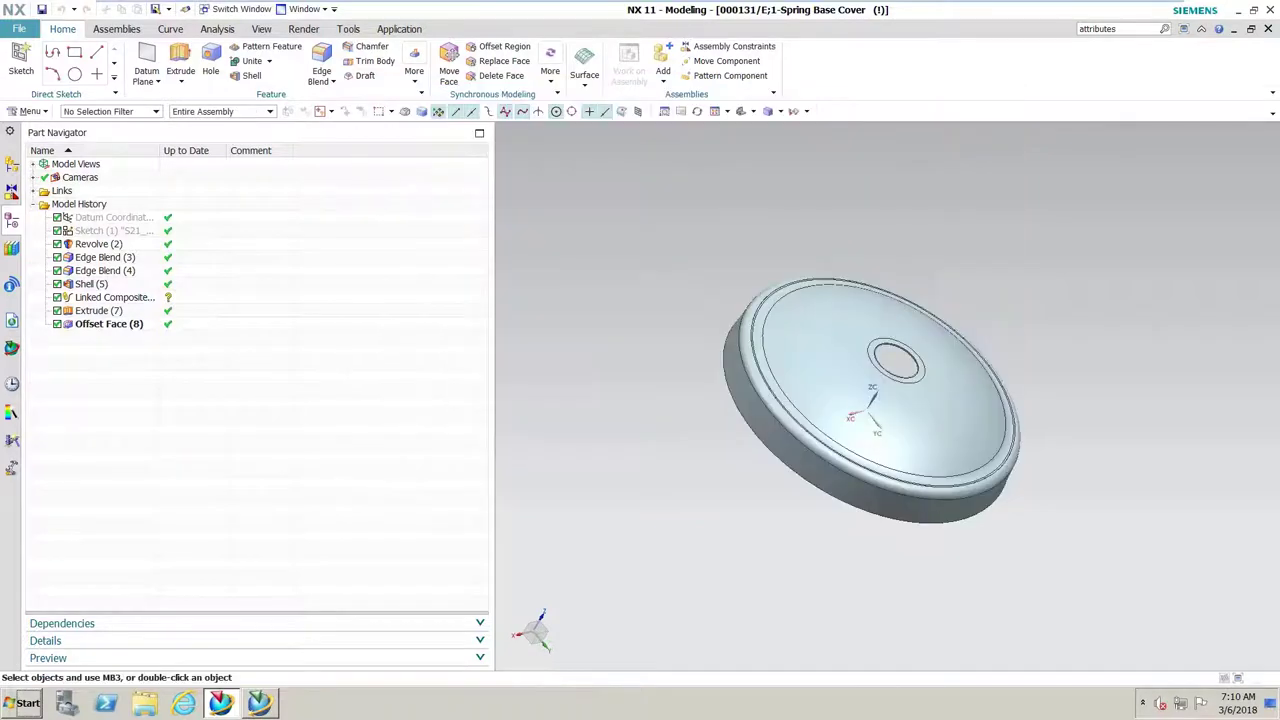
# Step: Switch to Teamcenter, collapse revision 000131/D;1 and expand revision 000131/E;1 to examine its datasets
pyautogui.click(271, 711)
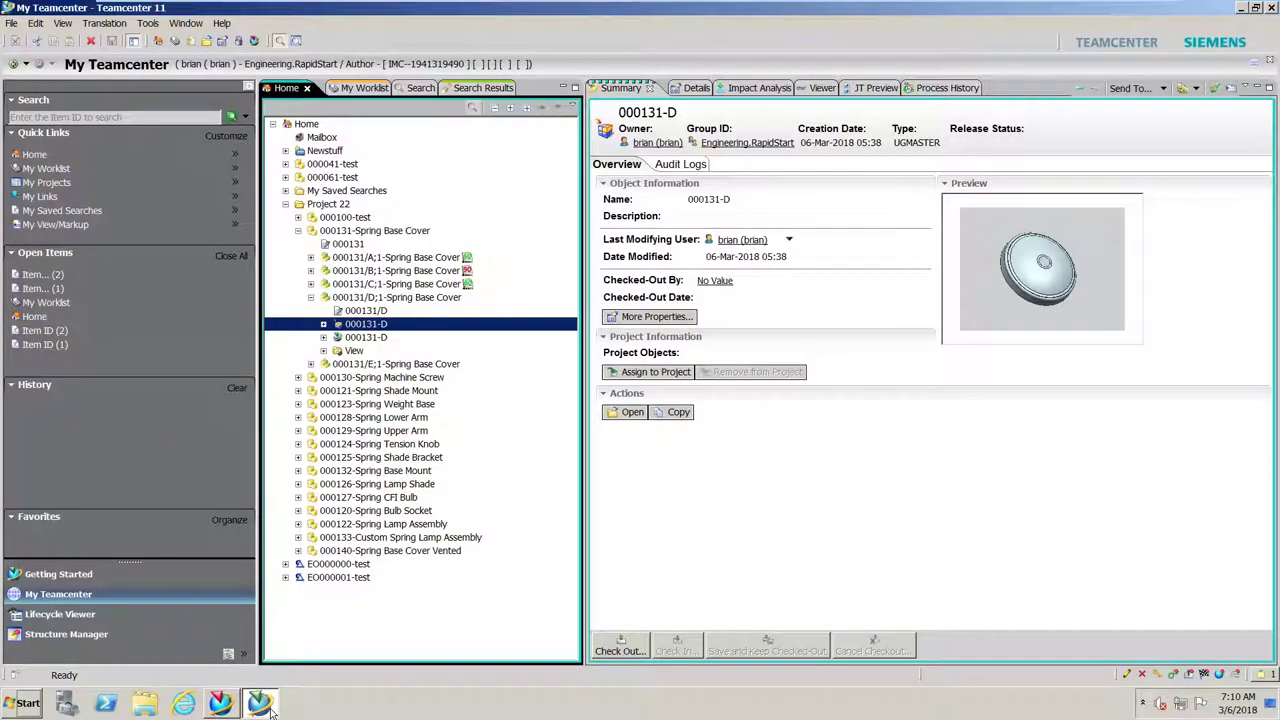
pyautogui.click(310, 297)
pyautogui.click(310, 310)
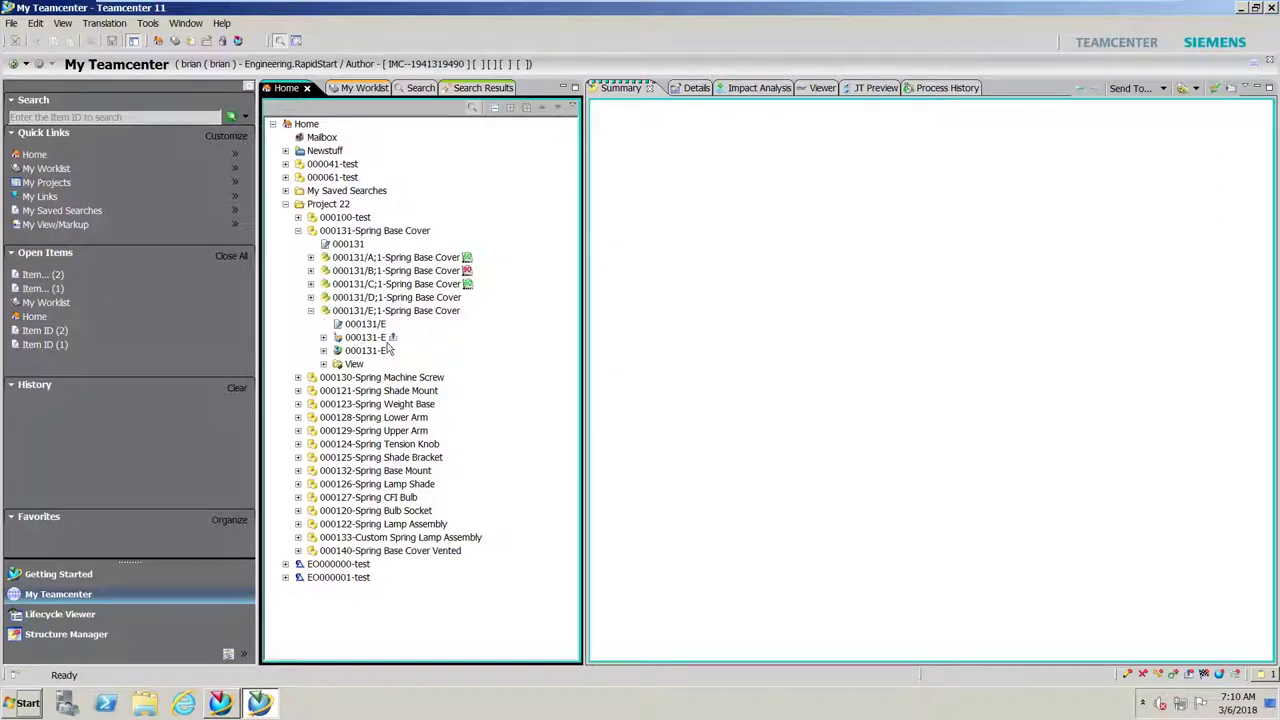
pyautogui.click(310, 310)
pyautogui.click(311, 310)
pyautogui.click(311, 310)
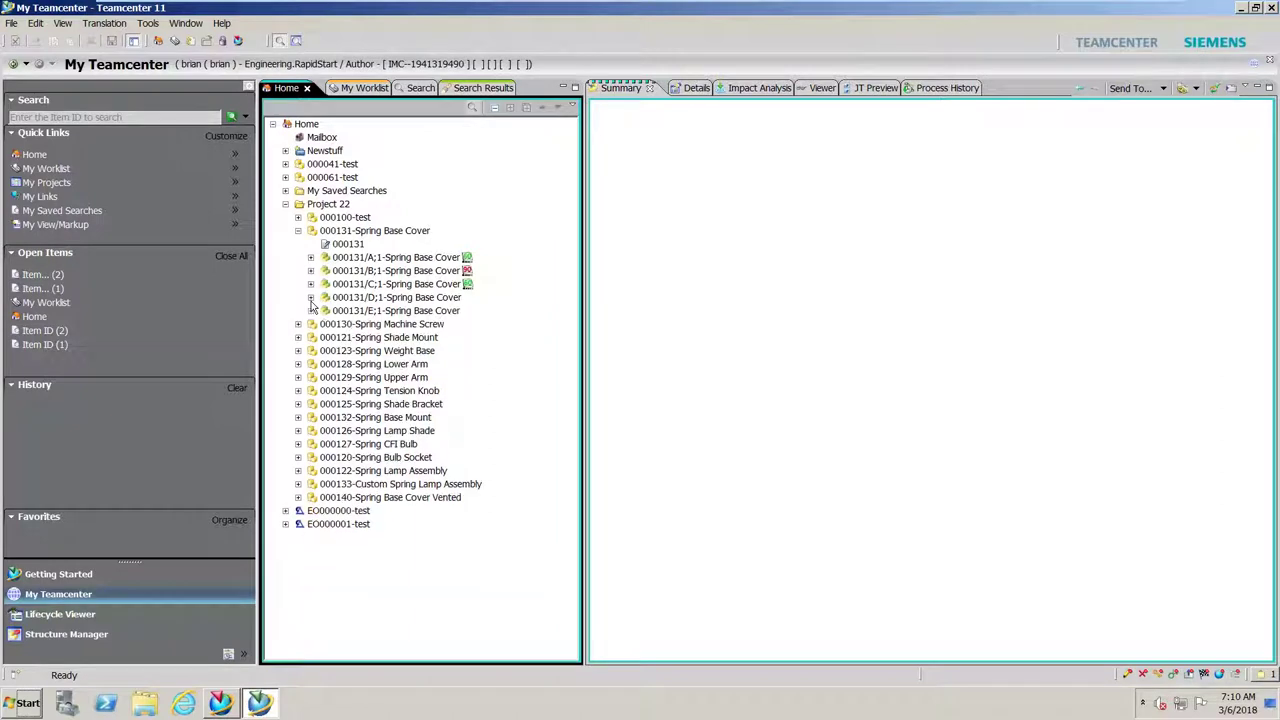
pyautogui.click(311, 311)
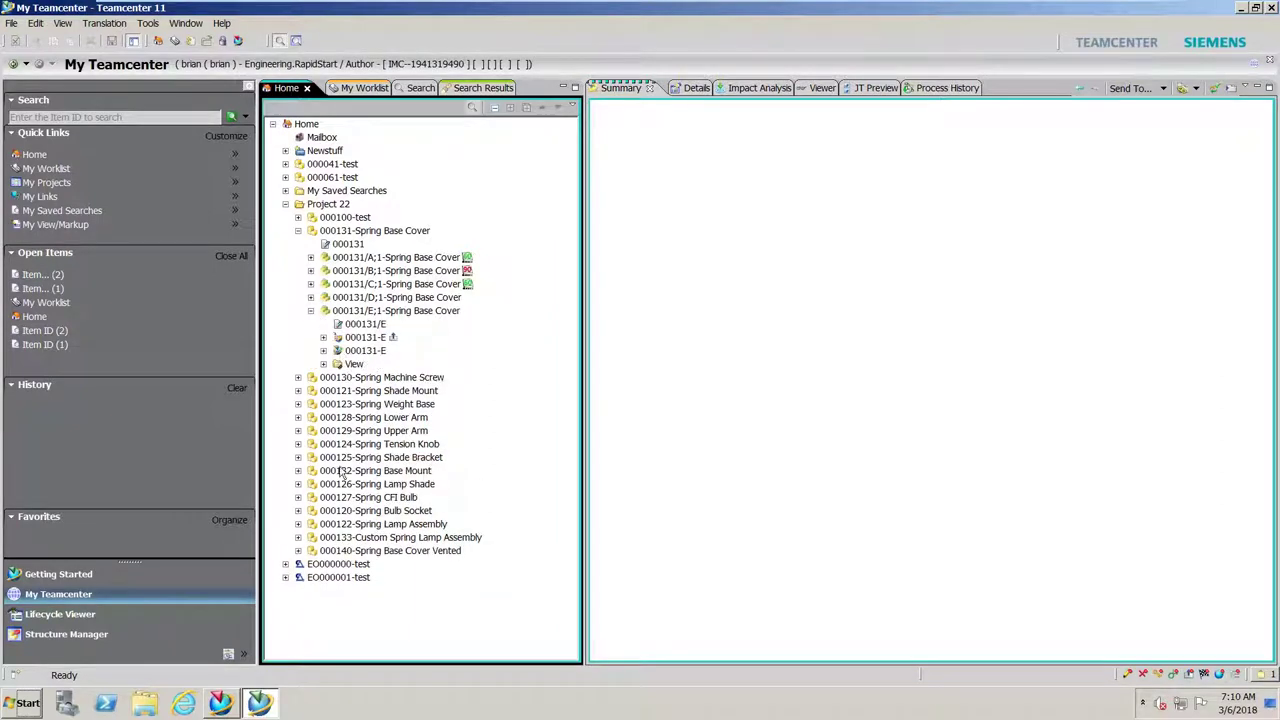
# Step: Switch back to NX and set the radius of Edge Blend (3) on the Spring Base Cover to 10 mm
pyautogui.click(233, 708)
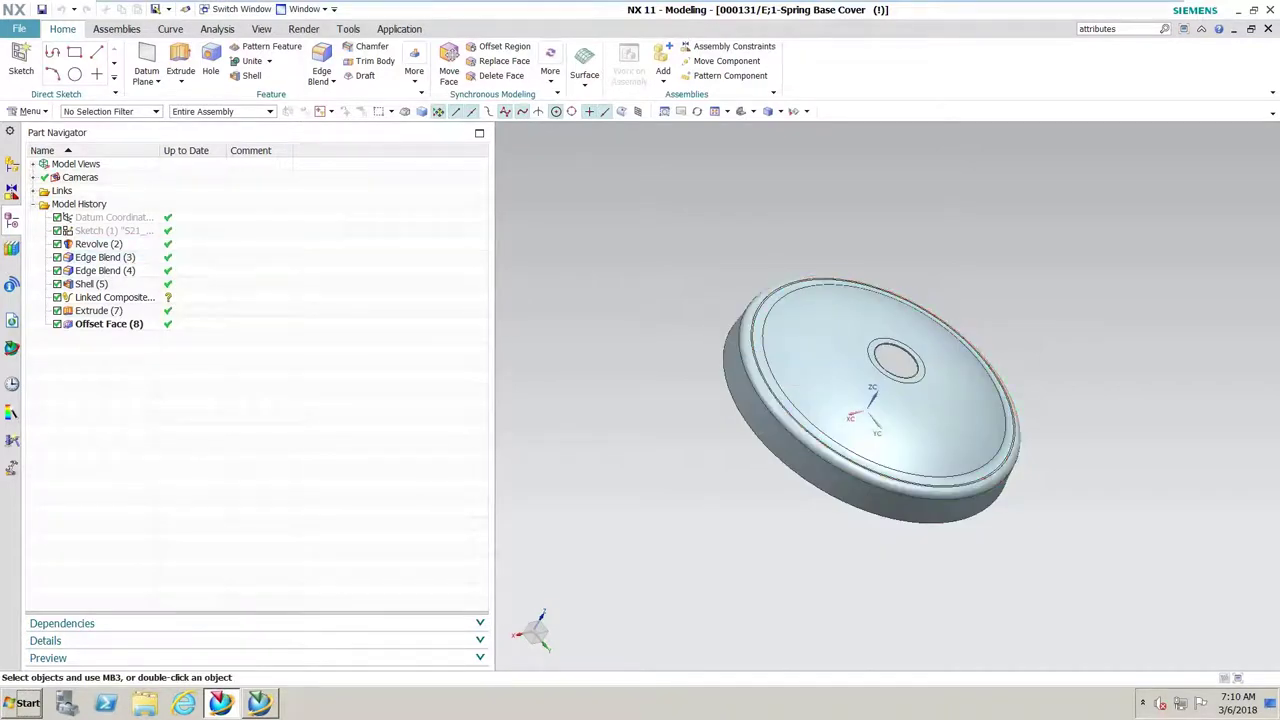
pyautogui.click(100, 270)
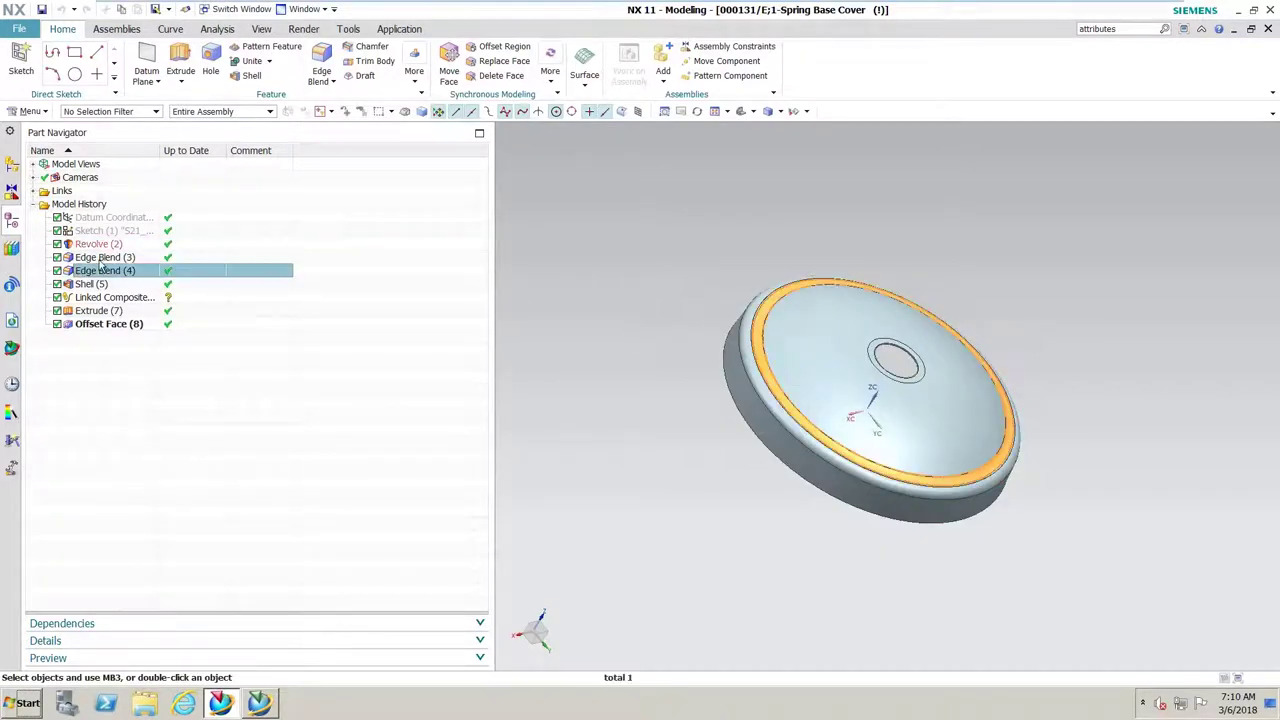
pyautogui.click(100, 257)
pyautogui.rightClick(100, 257)
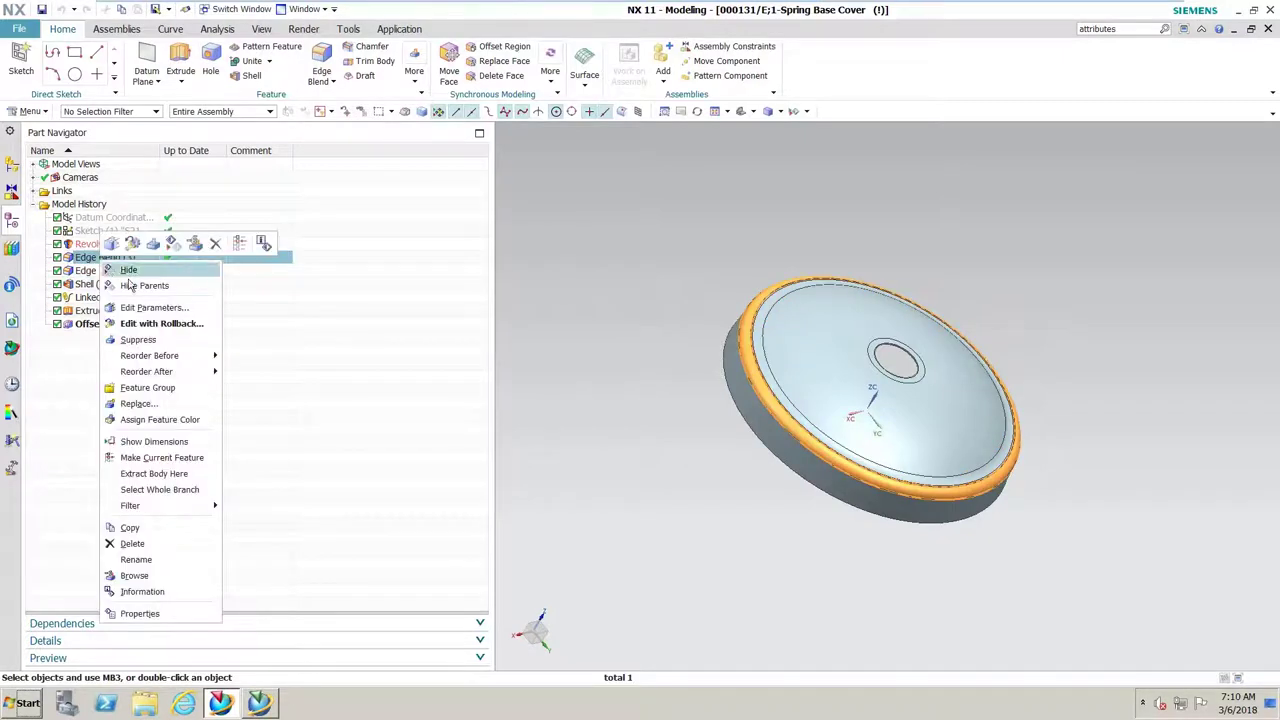
pyautogui.click(120, 312)
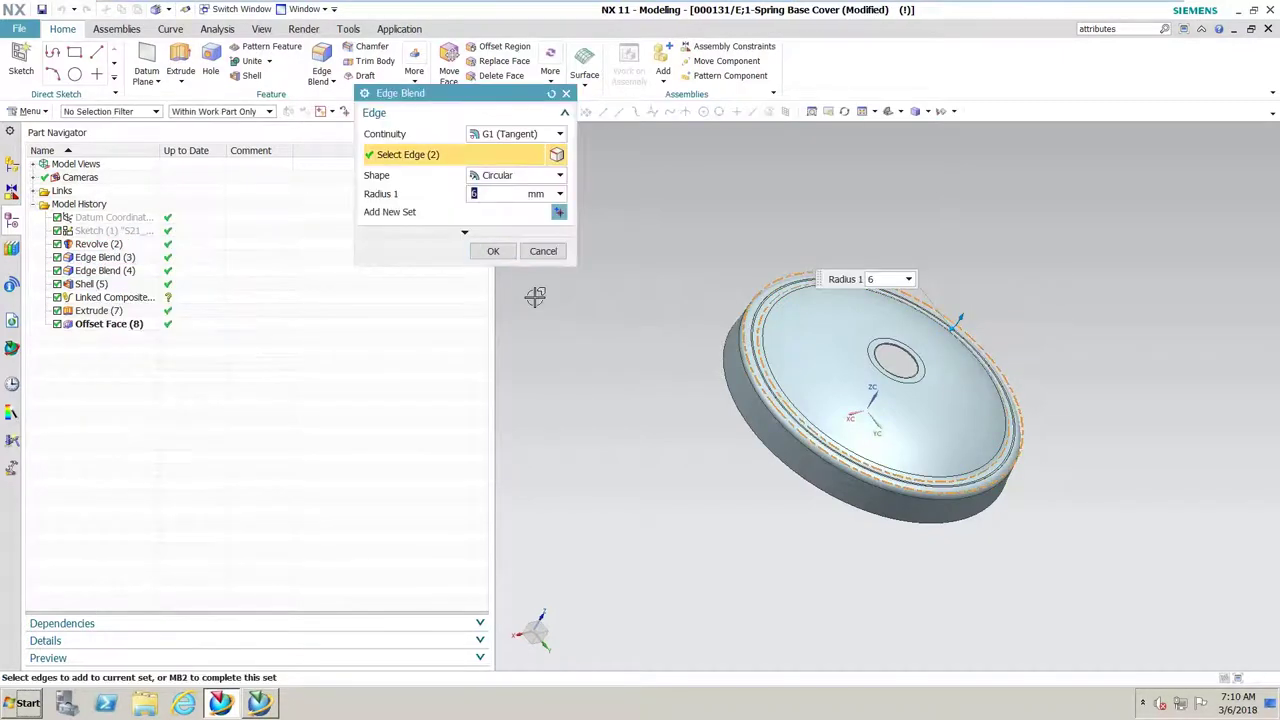
pyautogui.moveTo(485, 193); pyautogui.dragTo(466, 194)
pyautogui.write('10')
pyautogui.press('Return')
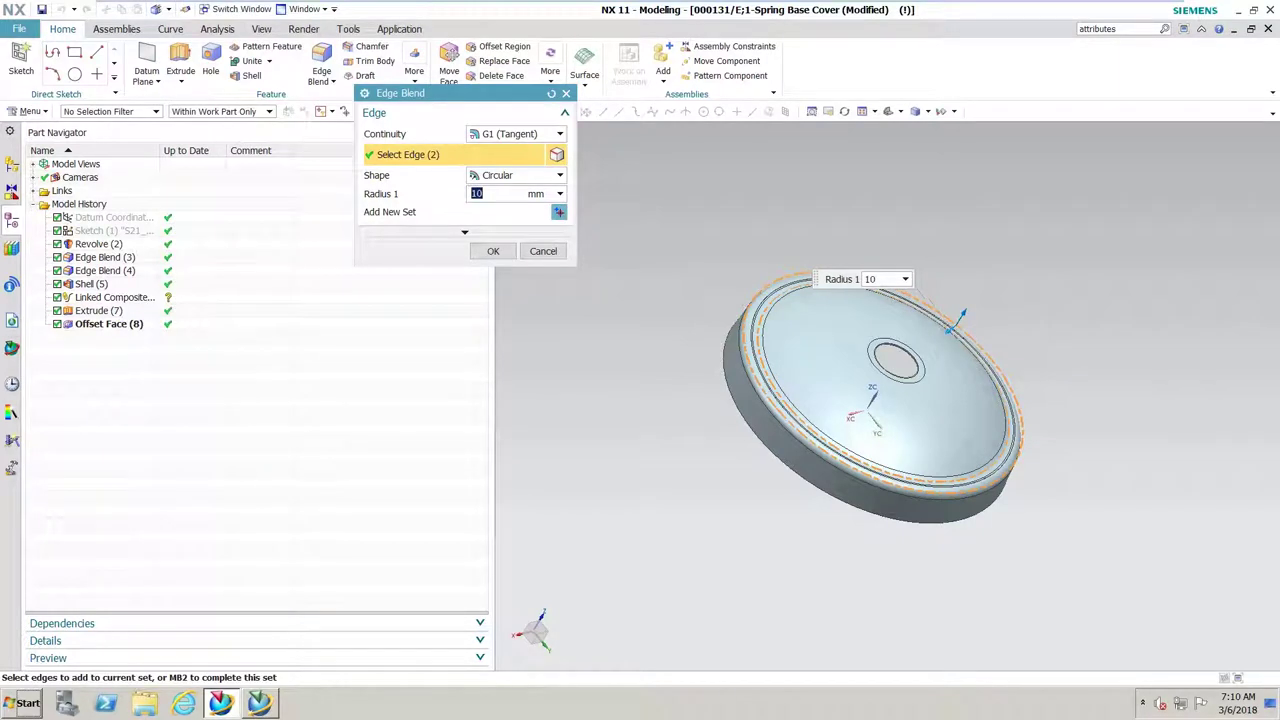
pyautogui.click(493, 251)
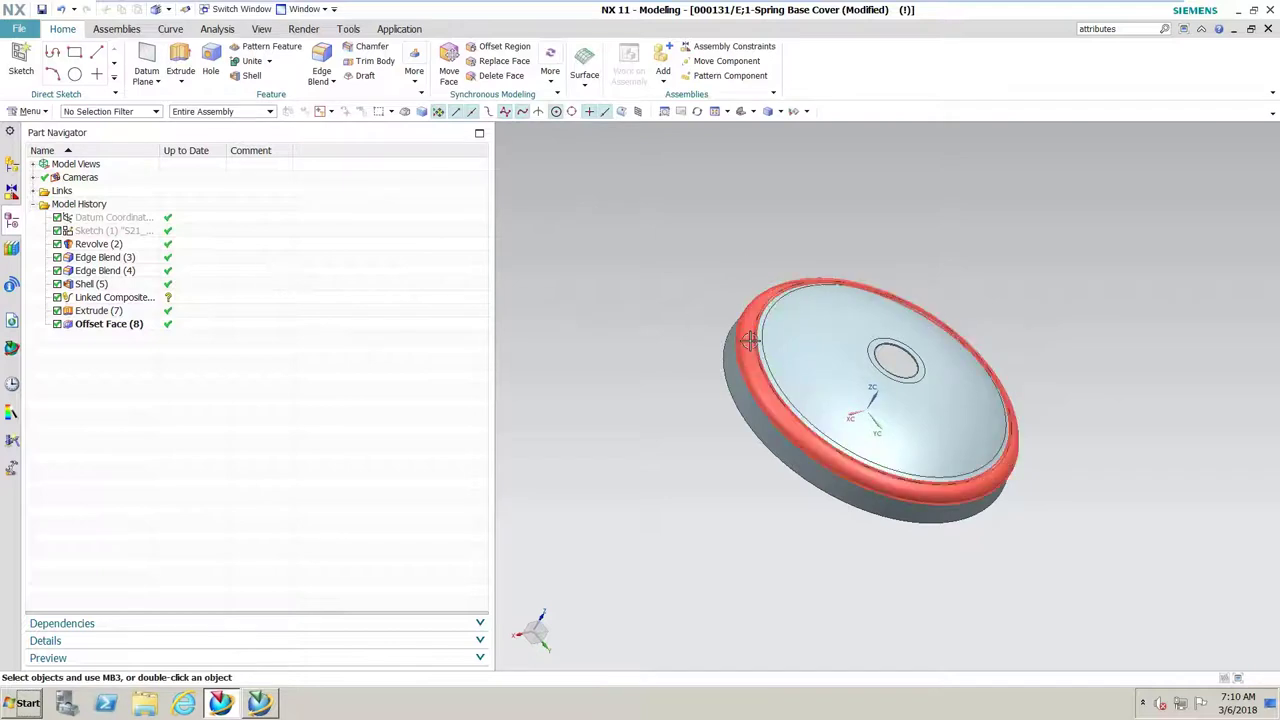
# Step: Save the modified revision E of the Spring Base Cover and close the part
pyautogui.click(42, 10)
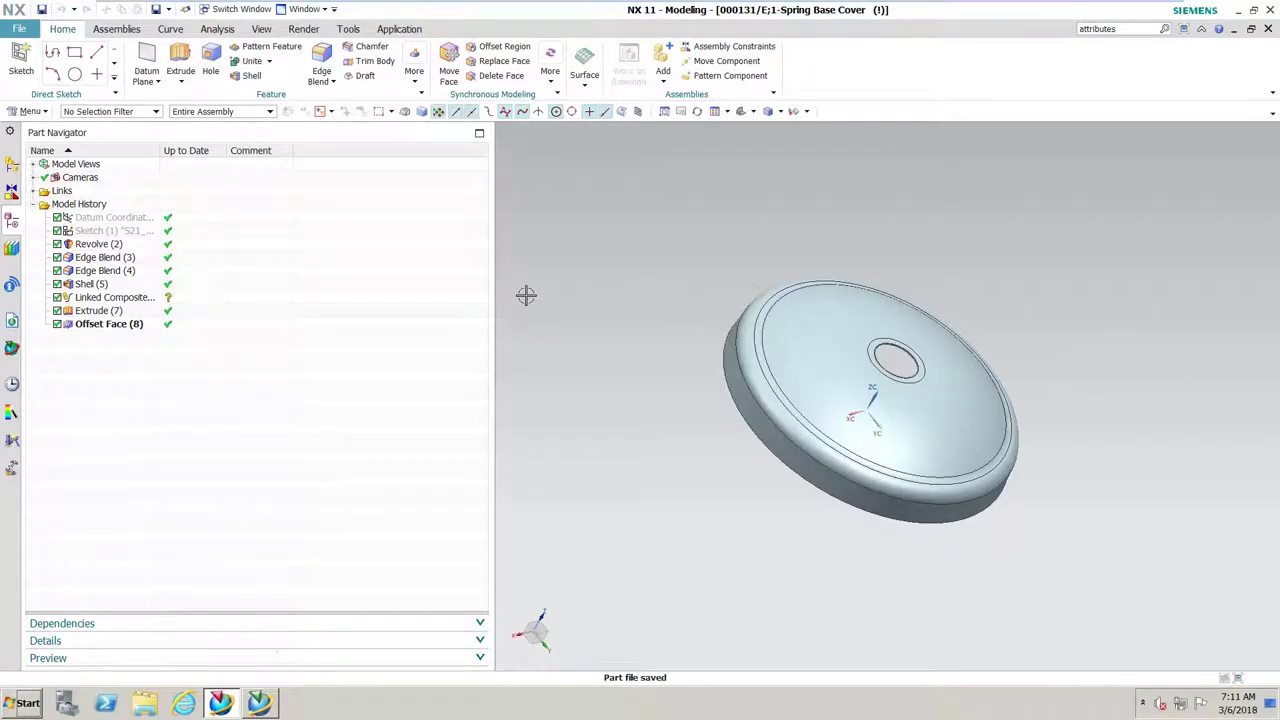
pyautogui.click(1268, 28)
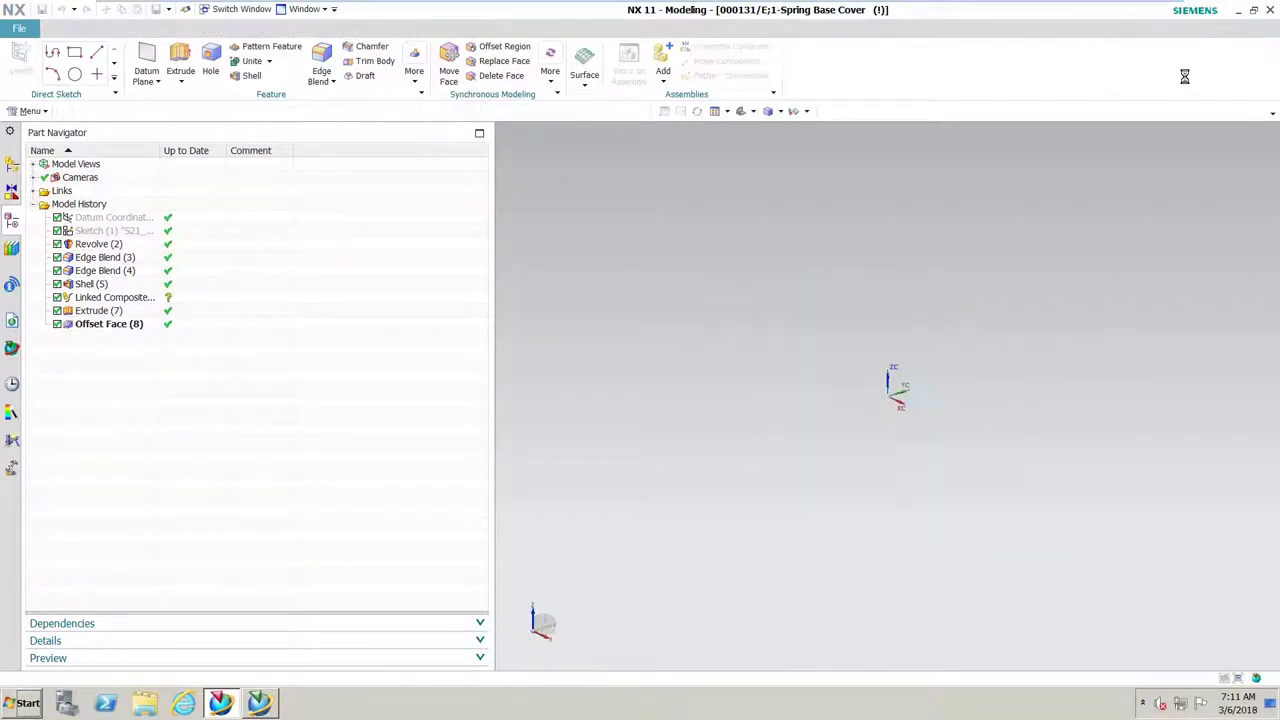
# Step: Switch to Teamcenter and select revision 000131/E;1-Spring Base Cover to examine its summary
pyautogui.click(1267, 128)
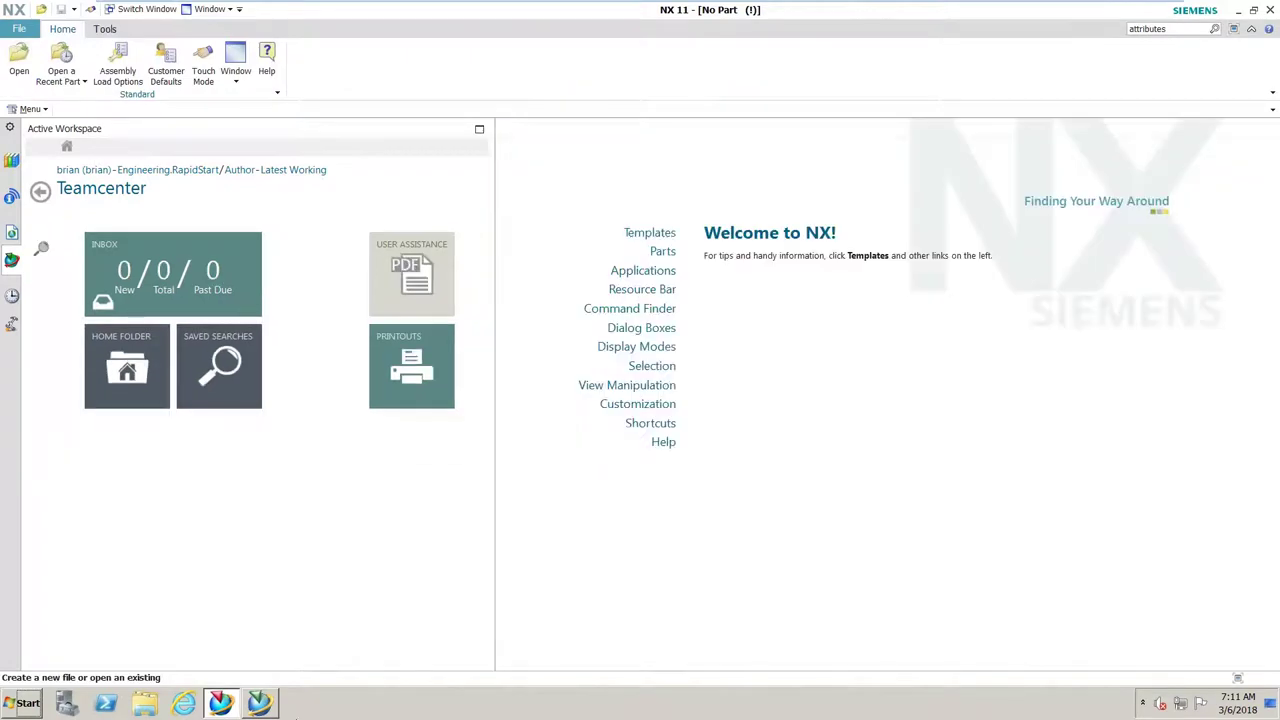
pyautogui.click(261, 704)
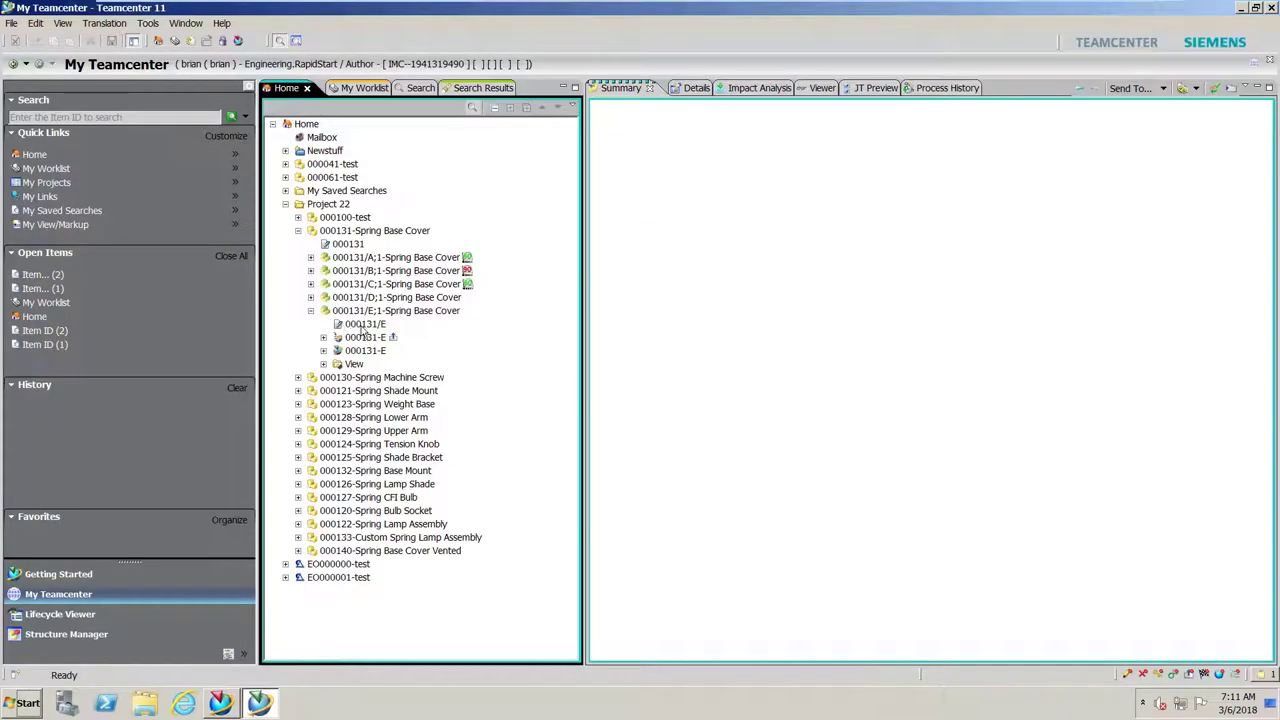
pyautogui.rightClick(374, 313)
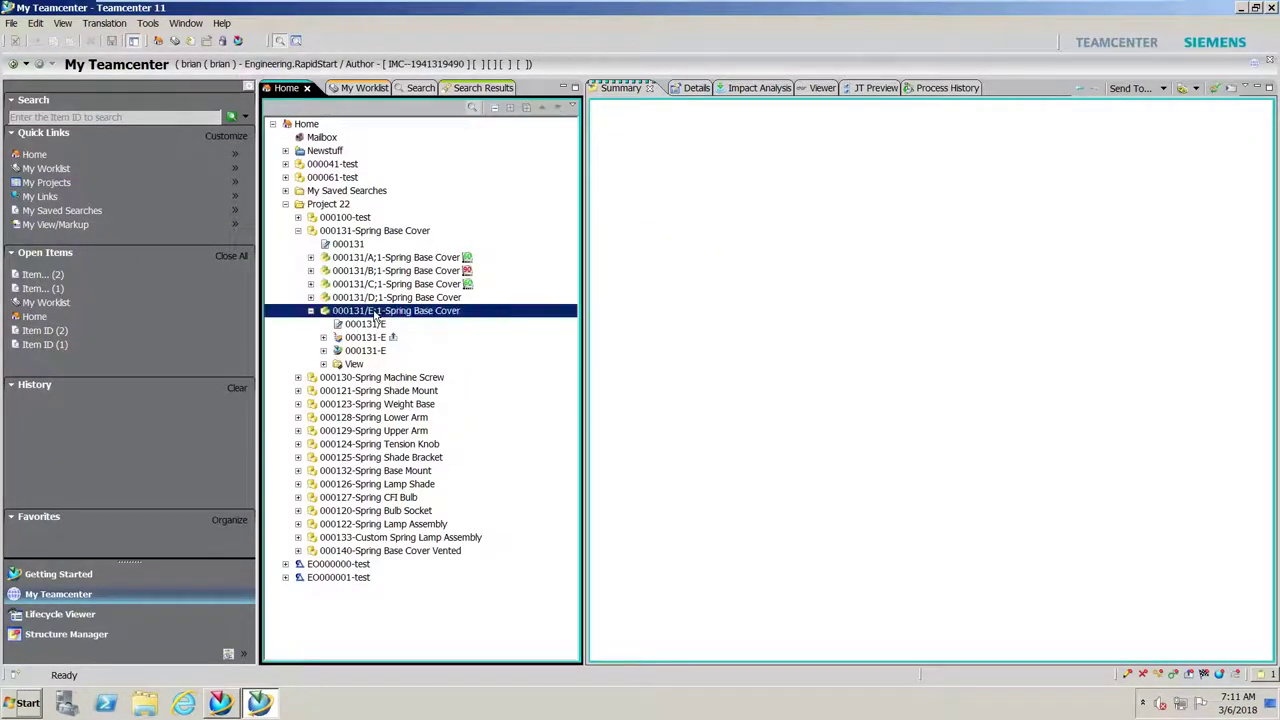
pyautogui.click(406, 496)
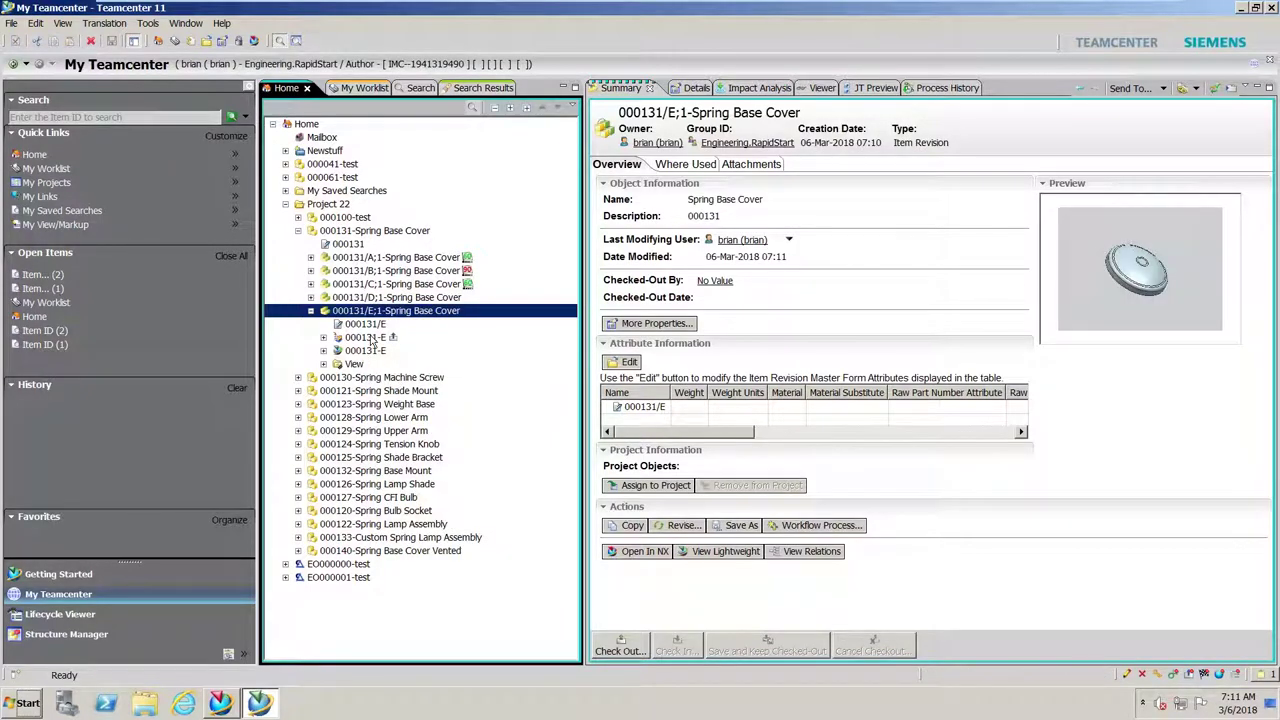
pyautogui.click(259, 703)
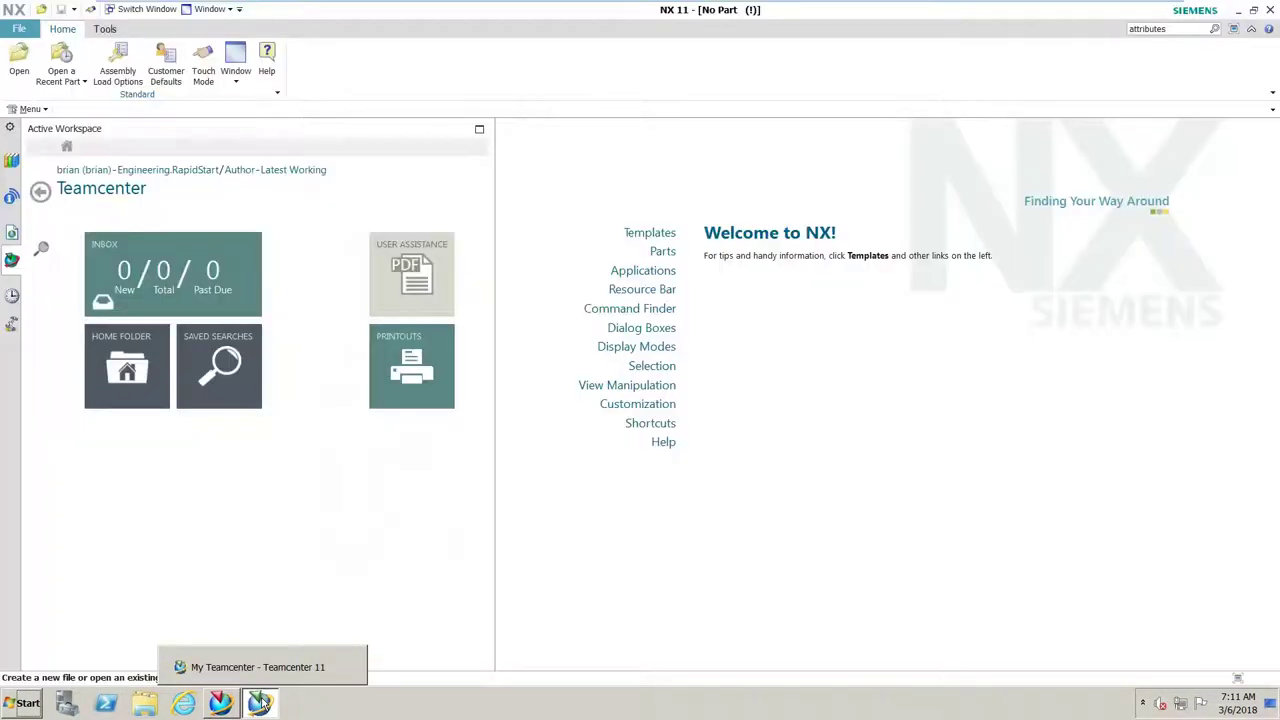
pyautogui.click(259, 703)
pyautogui.click(222, 704)
pyautogui.click(222, 704)
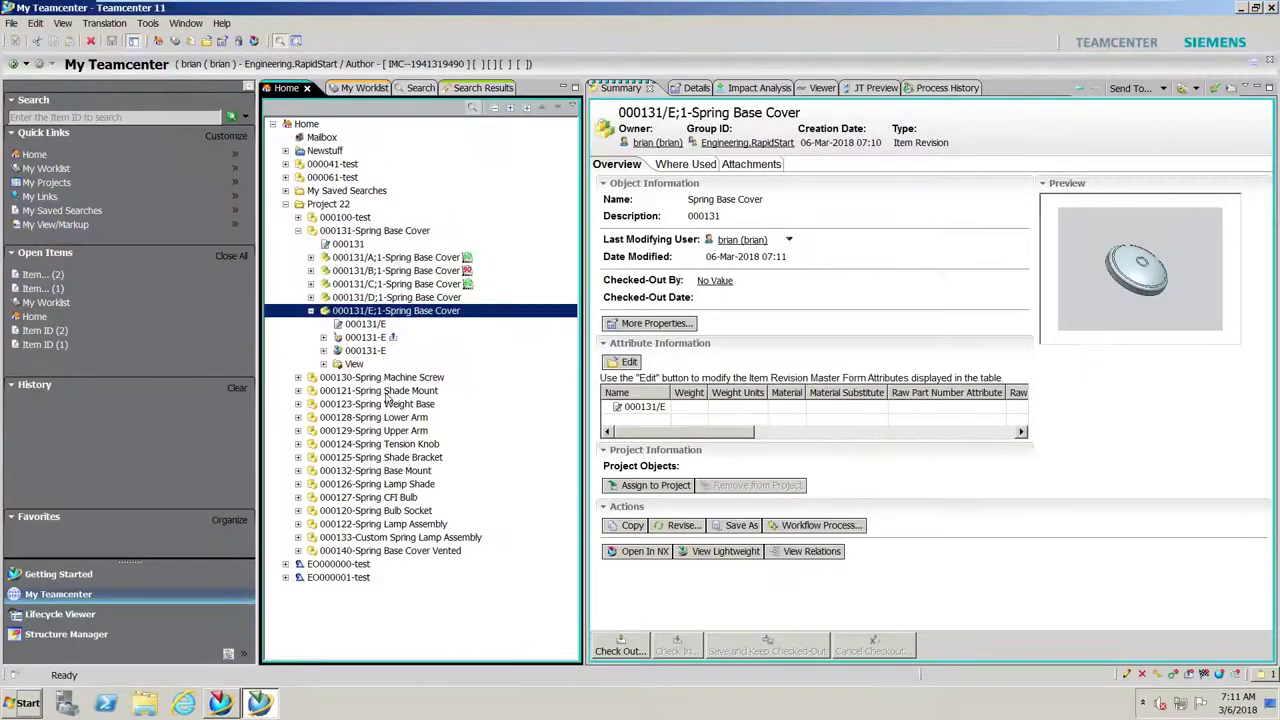
# Step: Check in the 000131-E dataset of the Spring Base Cover and reload the contents of revision 000131/E;1
pyautogui.rightClick(382, 338)
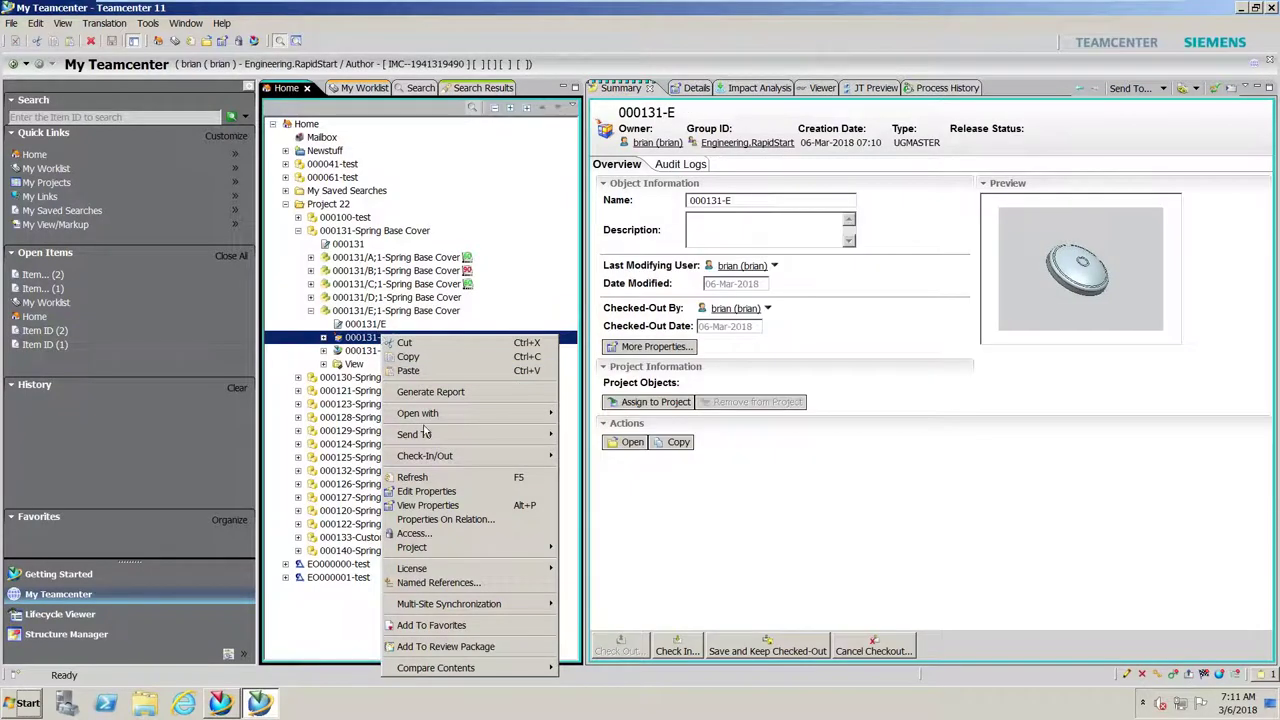
pyautogui.moveTo(447, 460)
pyautogui.click(603, 472)
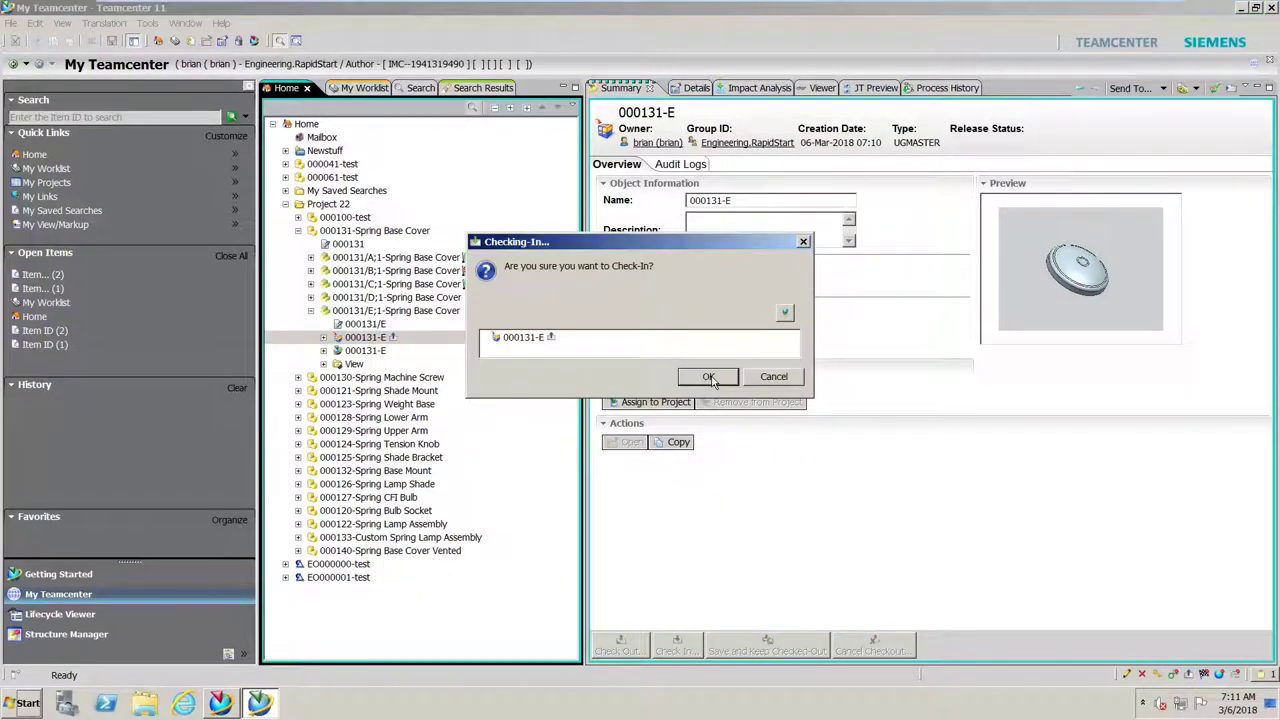
pyautogui.click(708, 377)
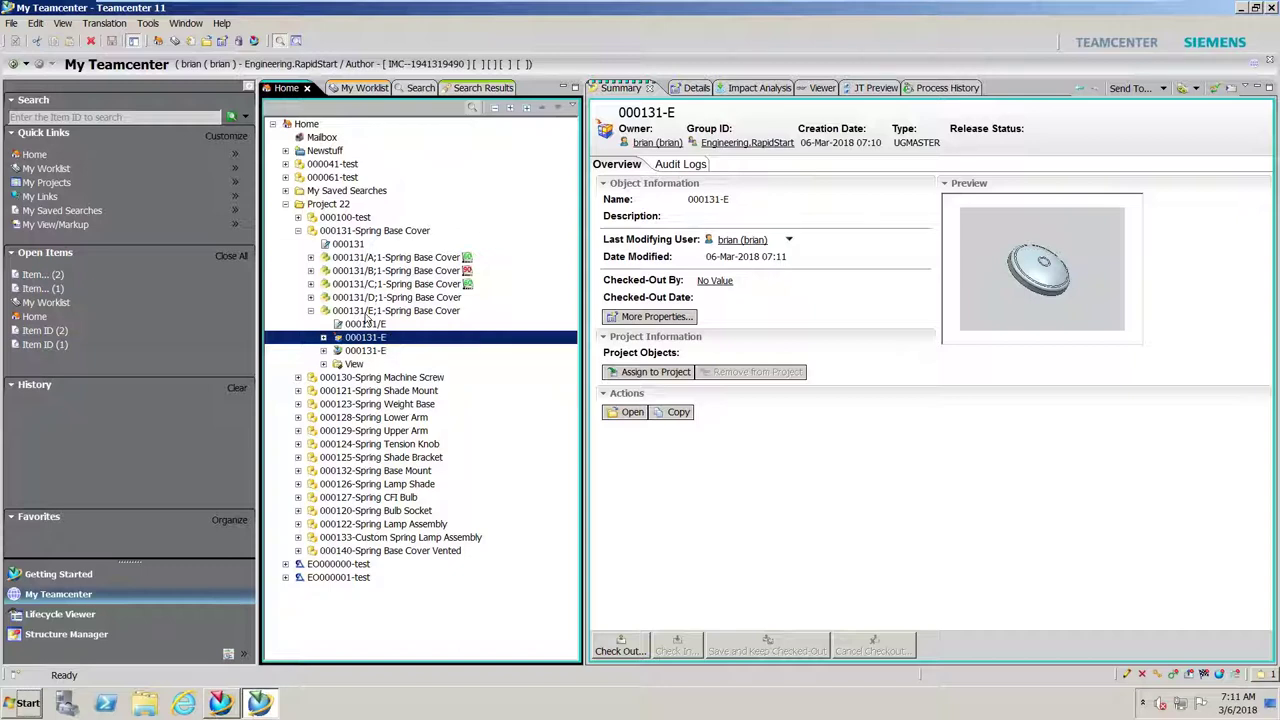
pyautogui.click(311, 311)
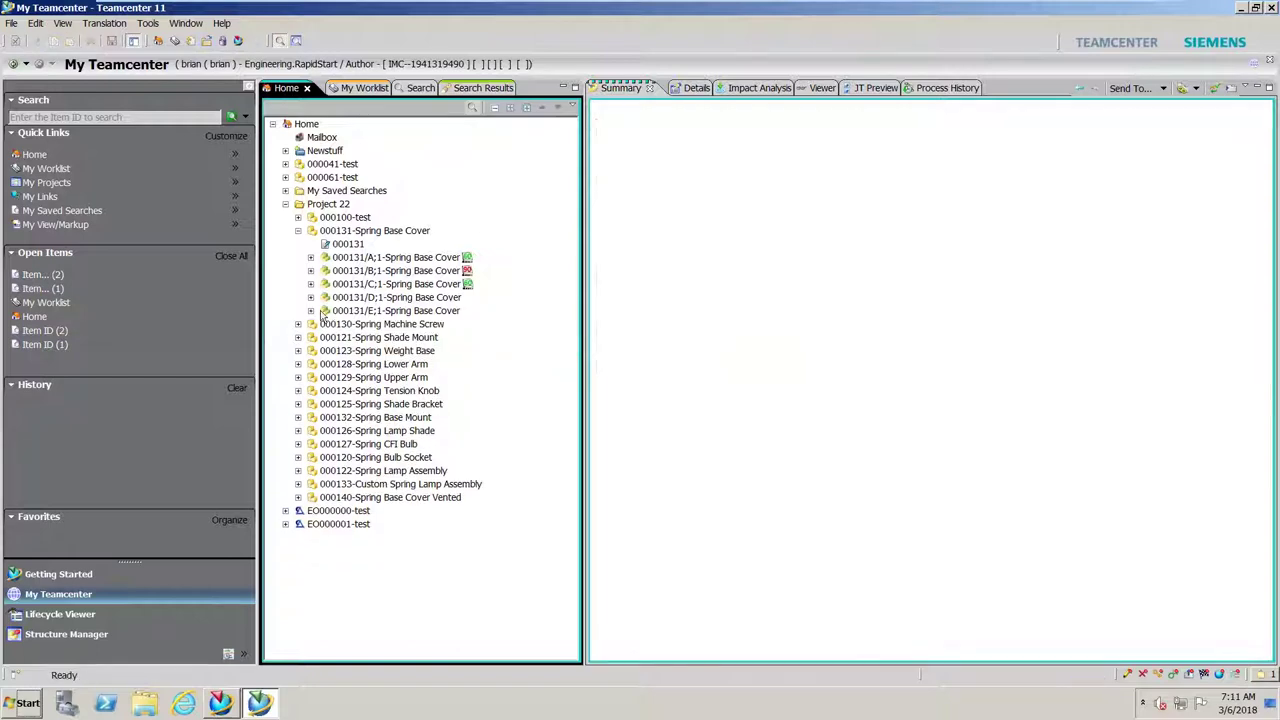
pyautogui.click(311, 311)
# Step: Submit revision 000131/E;1-Spring Base Cover to a new workflow process with the Quick Release template, reviewing the template's task flow
pyautogui.click(367, 312)
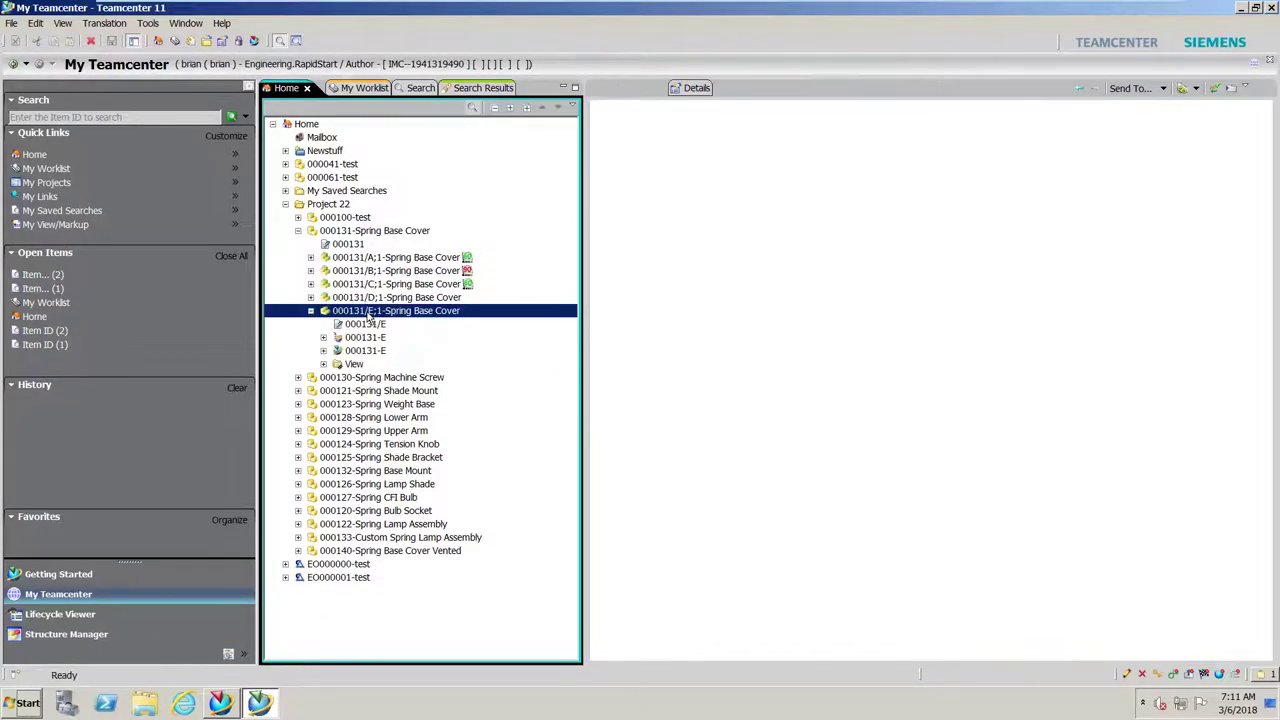
pyautogui.click(11, 23)
pyautogui.moveTo(25, 40)
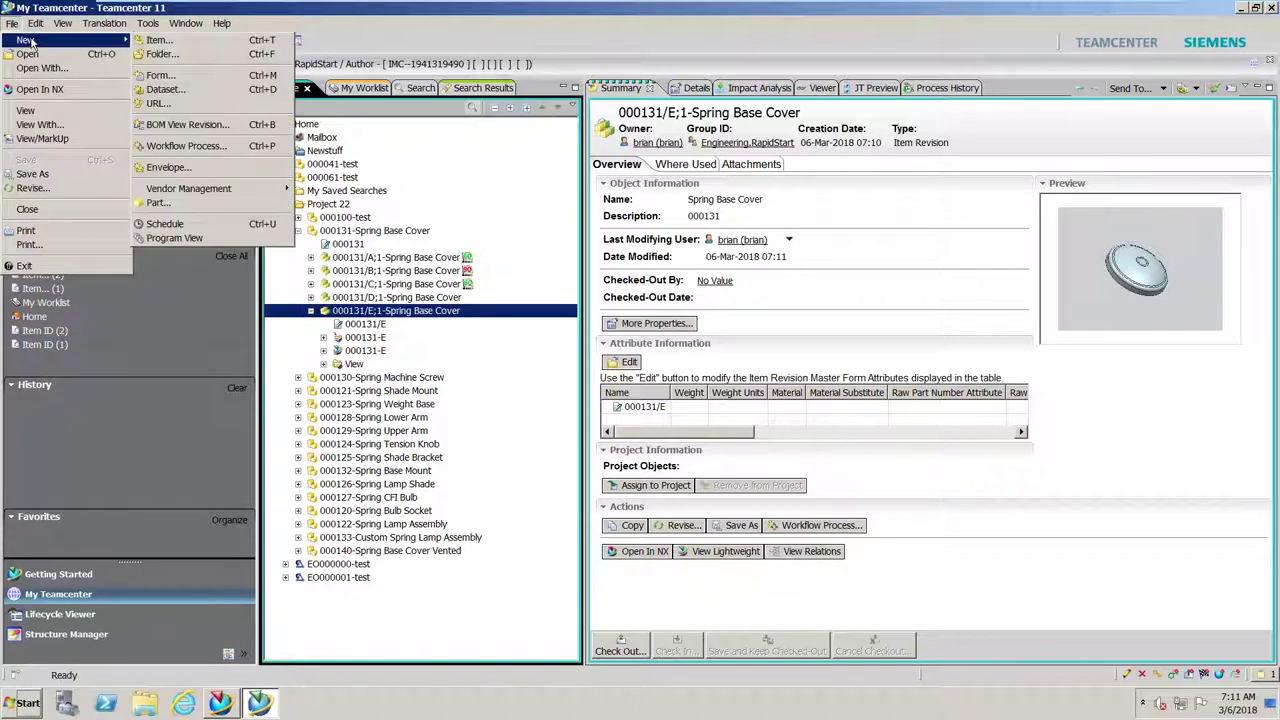
pyautogui.click(186, 146)
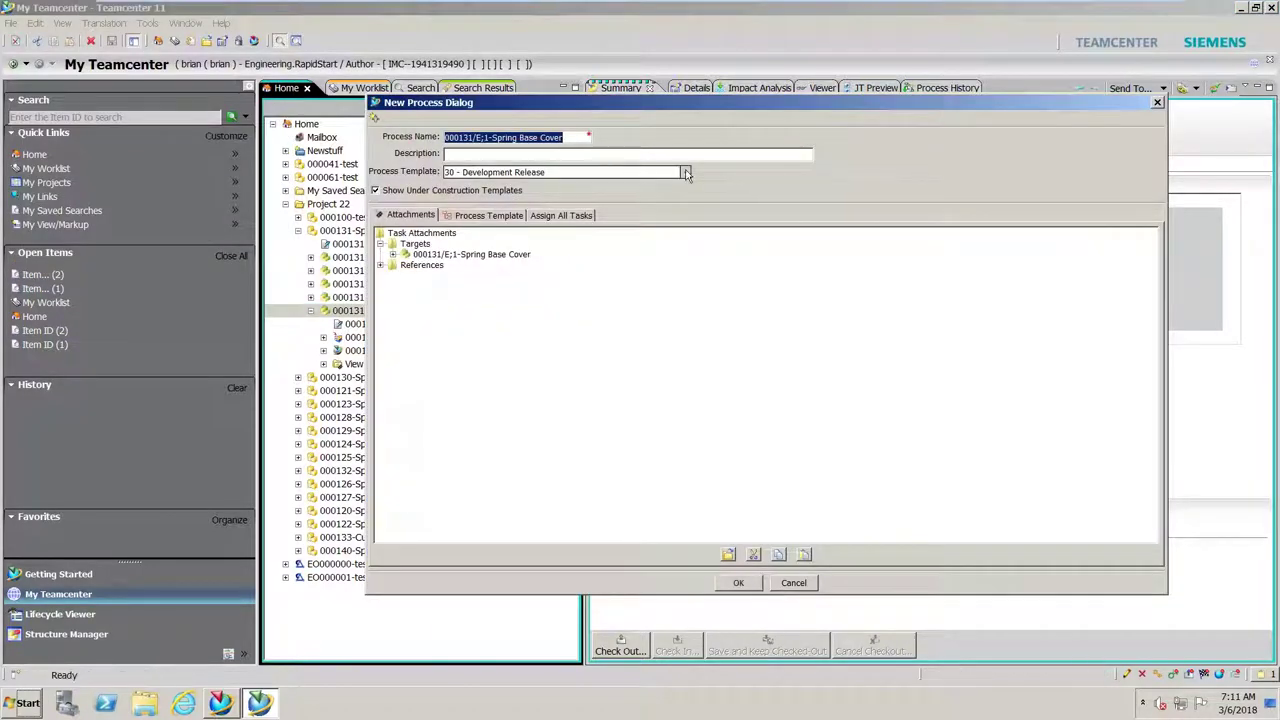
pyautogui.click(686, 173)
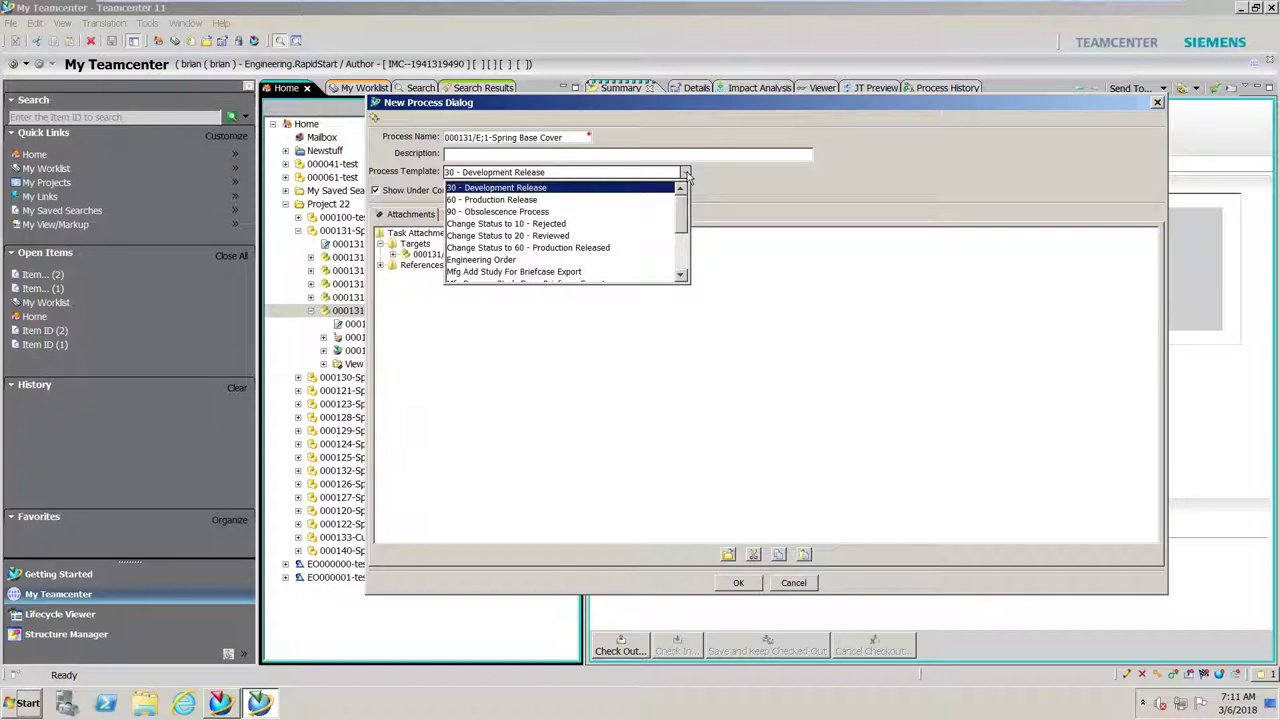
pyautogui.scroll(-2, 681, 222)
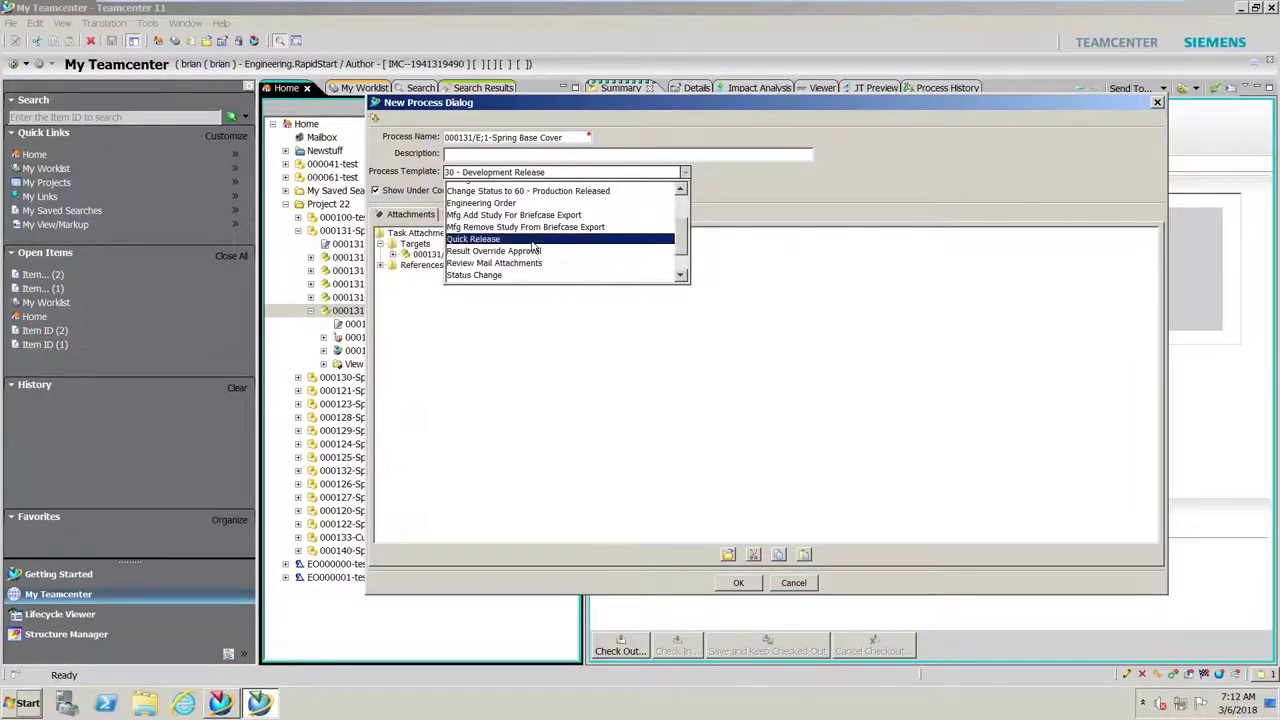
pyautogui.click(531, 243)
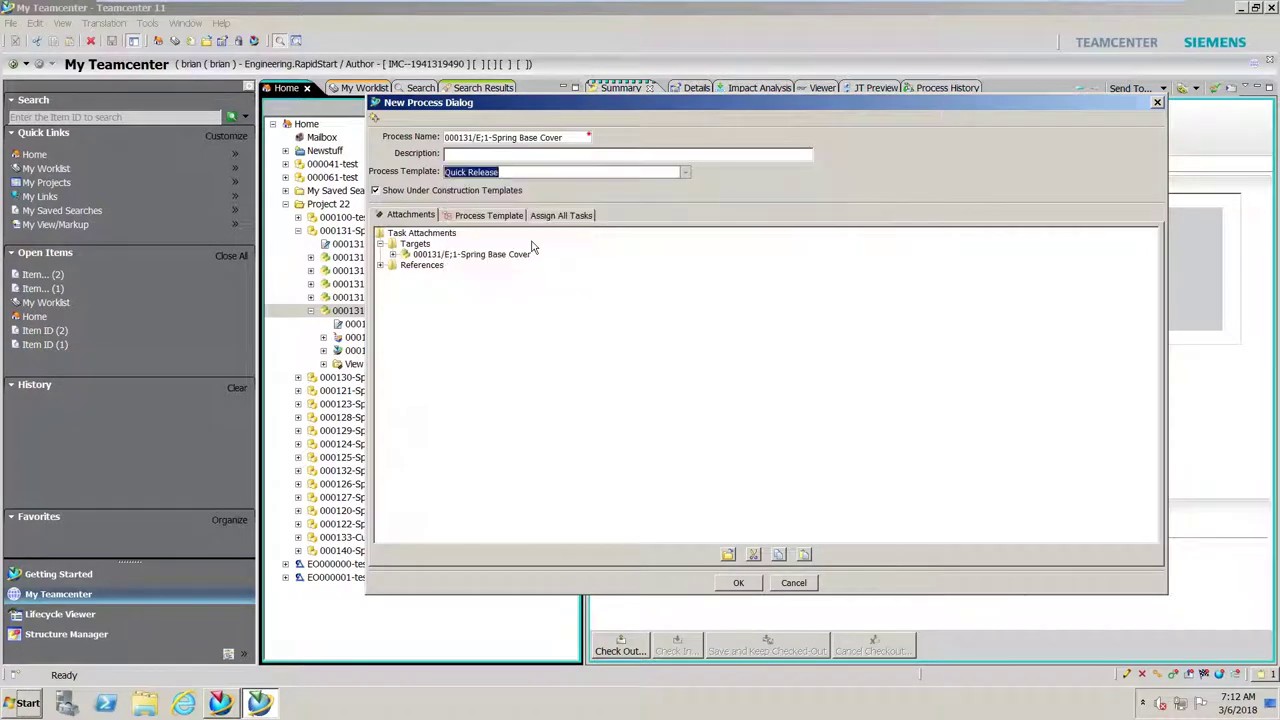
pyautogui.click(500, 215)
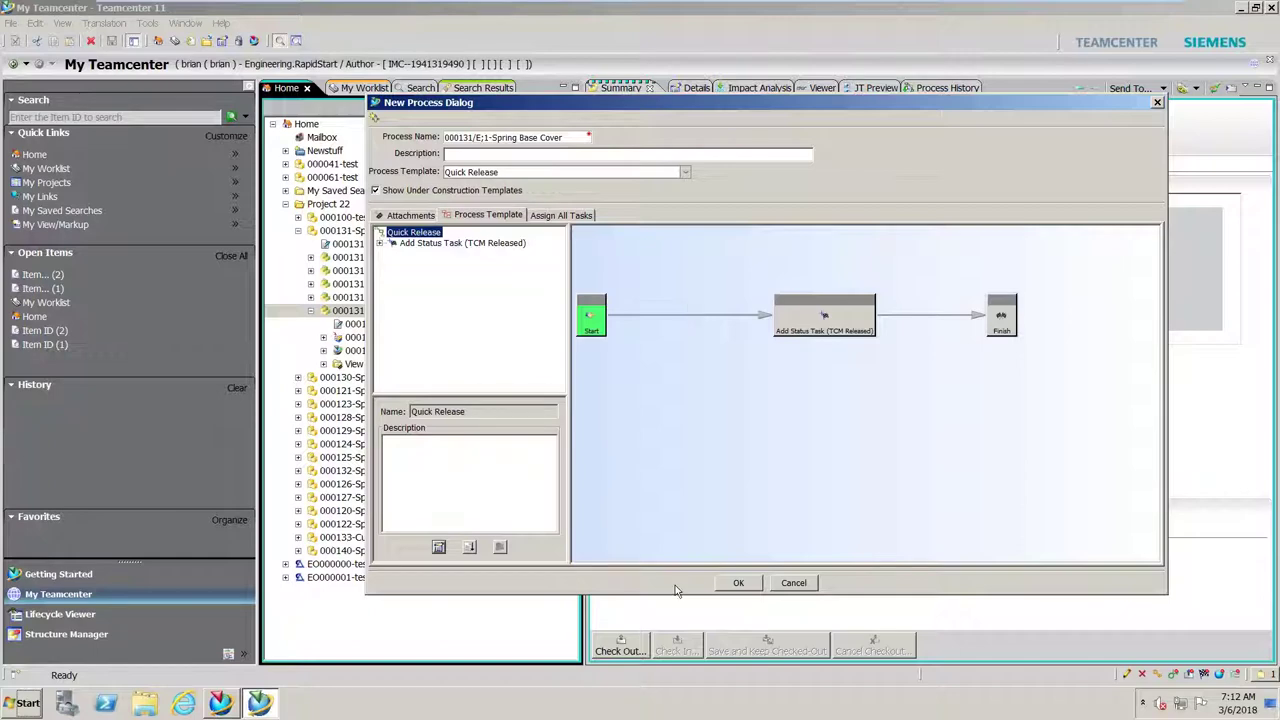
pyautogui.click(753, 584)
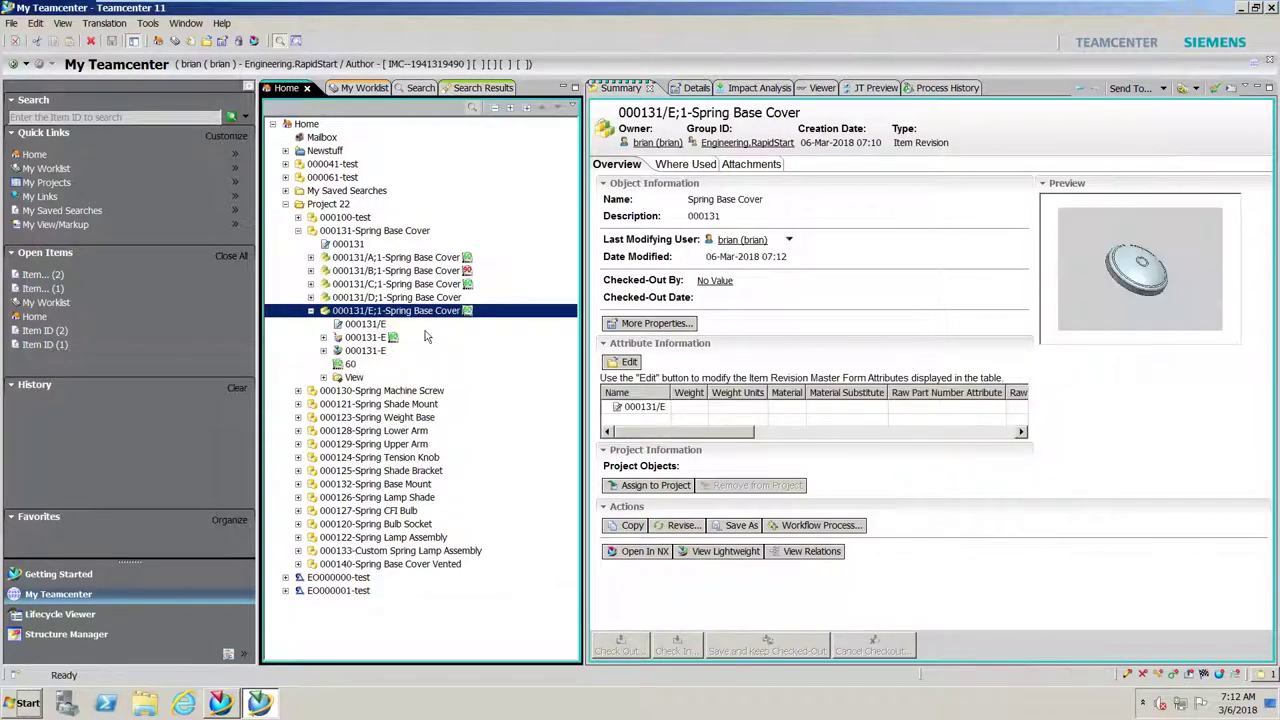
# Step: Check the write access of revision 000131/E;1 and examine which parent assemblies use it
pyautogui.moveTo(1129, 676)
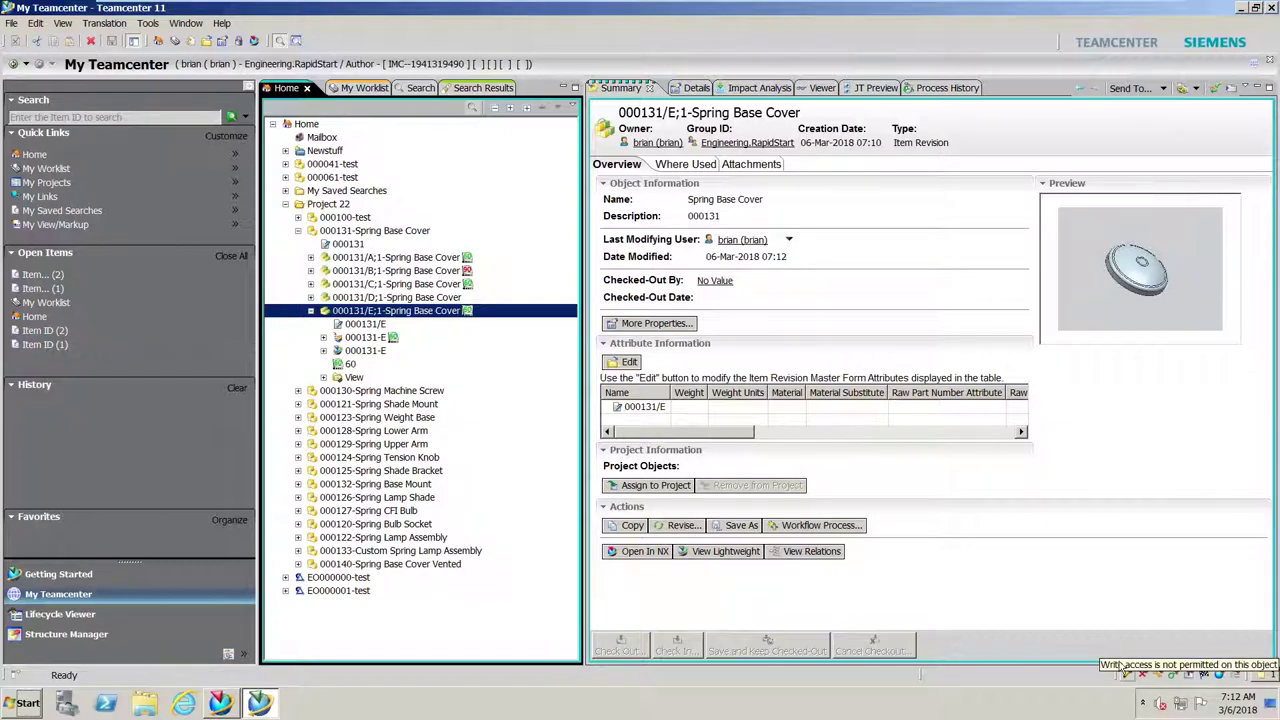
pyautogui.click(311, 311)
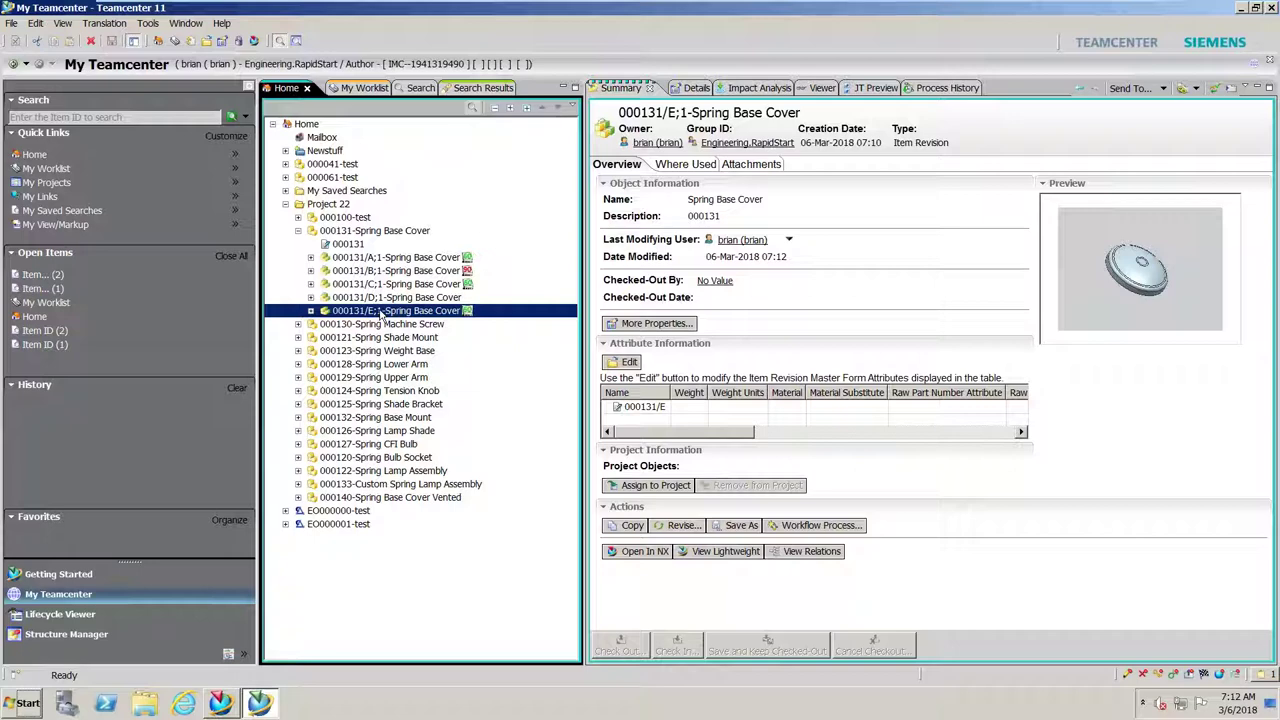
pyautogui.click(677, 170)
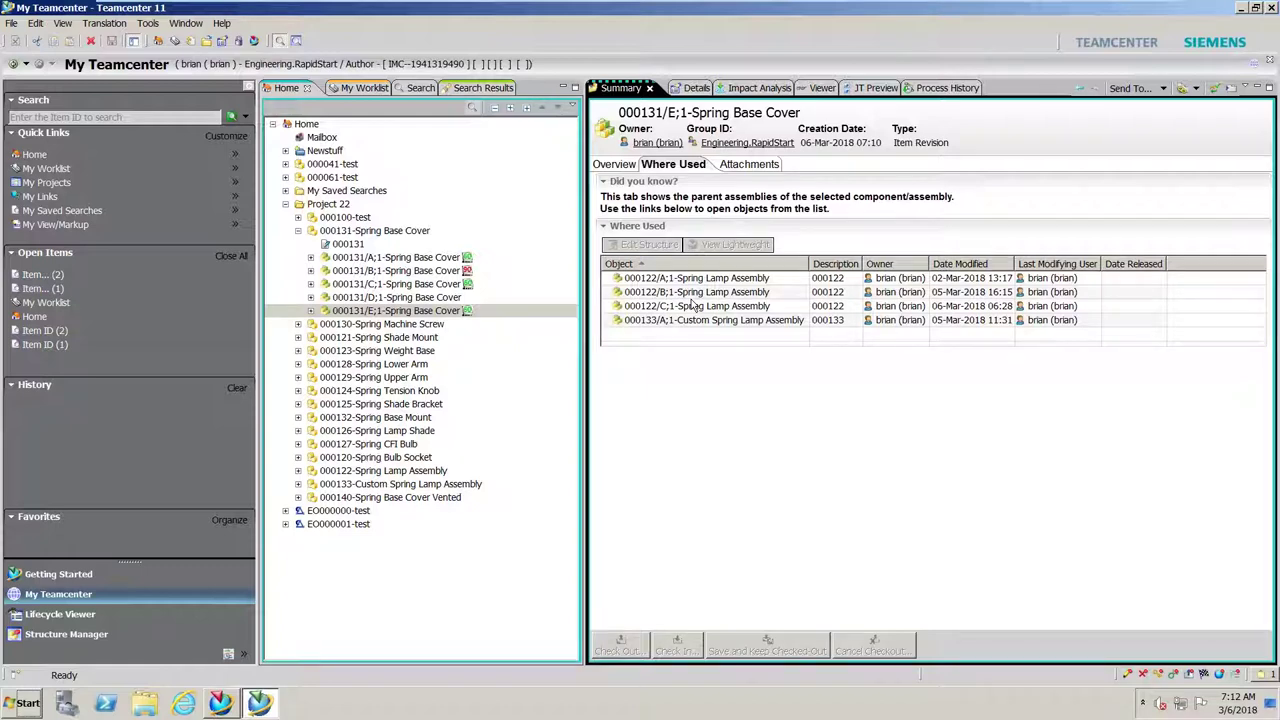
# Step: Switch to NX, display 000122/C;1-Spring Lamp Assembly and widen the Assembly Navigator to examine the component revisions and status
pyautogui.click(221, 705)
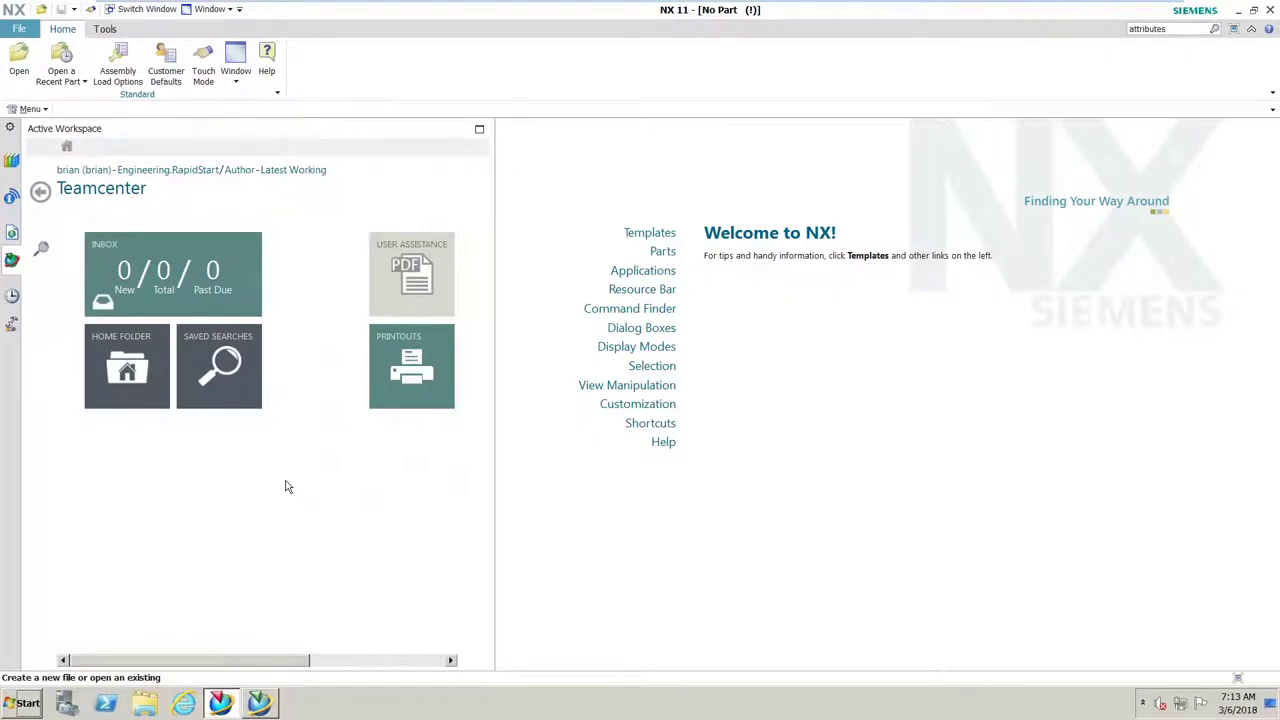
pyautogui.click(20, 29)
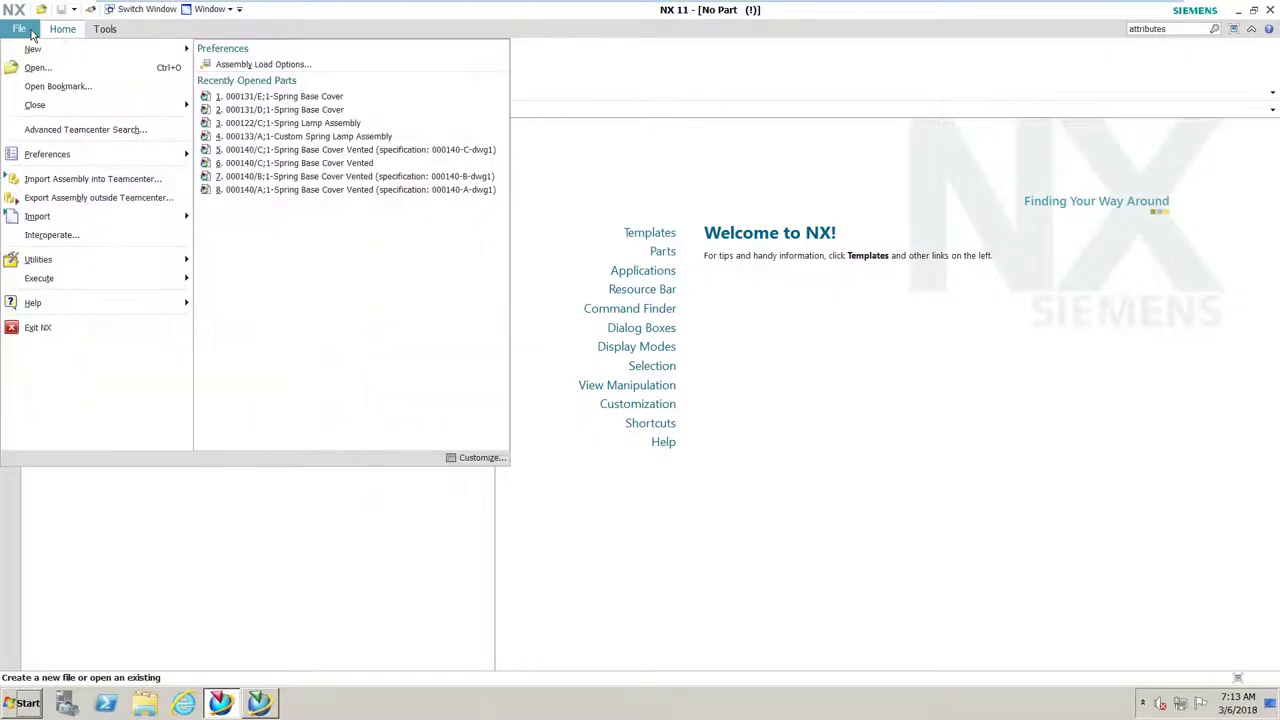
pyautogui.click(210, 9)
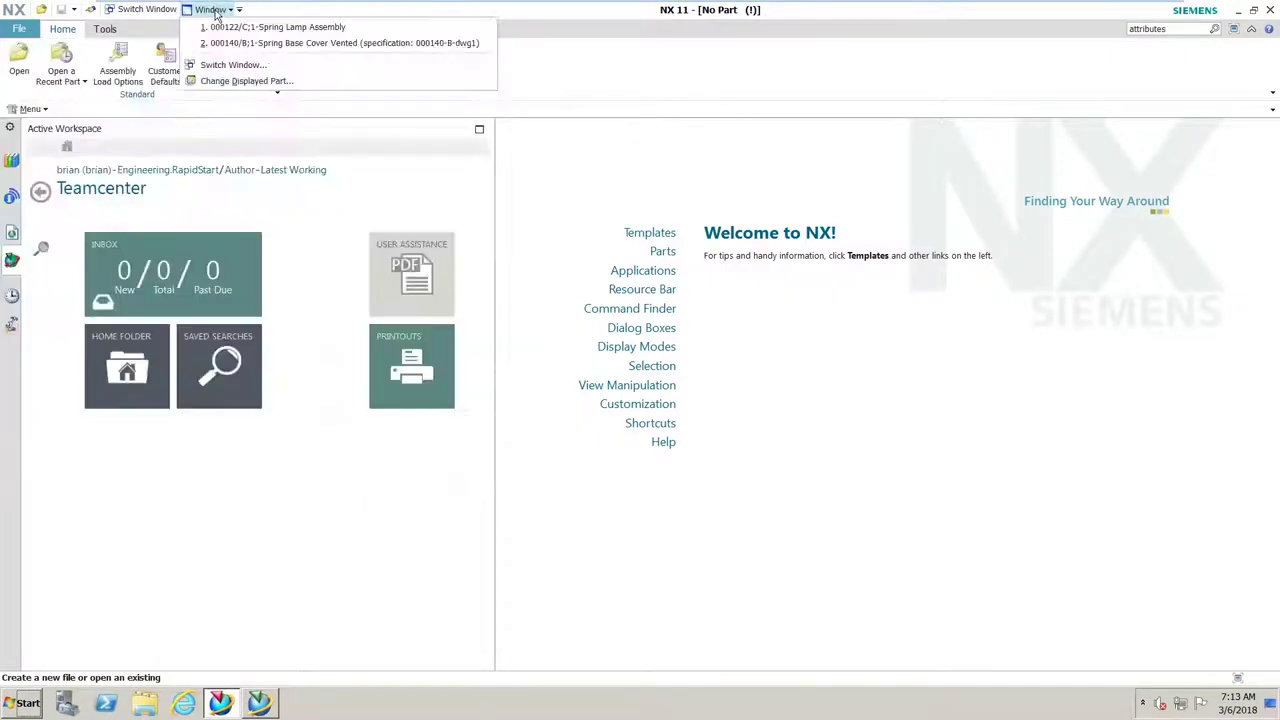
pyautogui.click(270, 27)
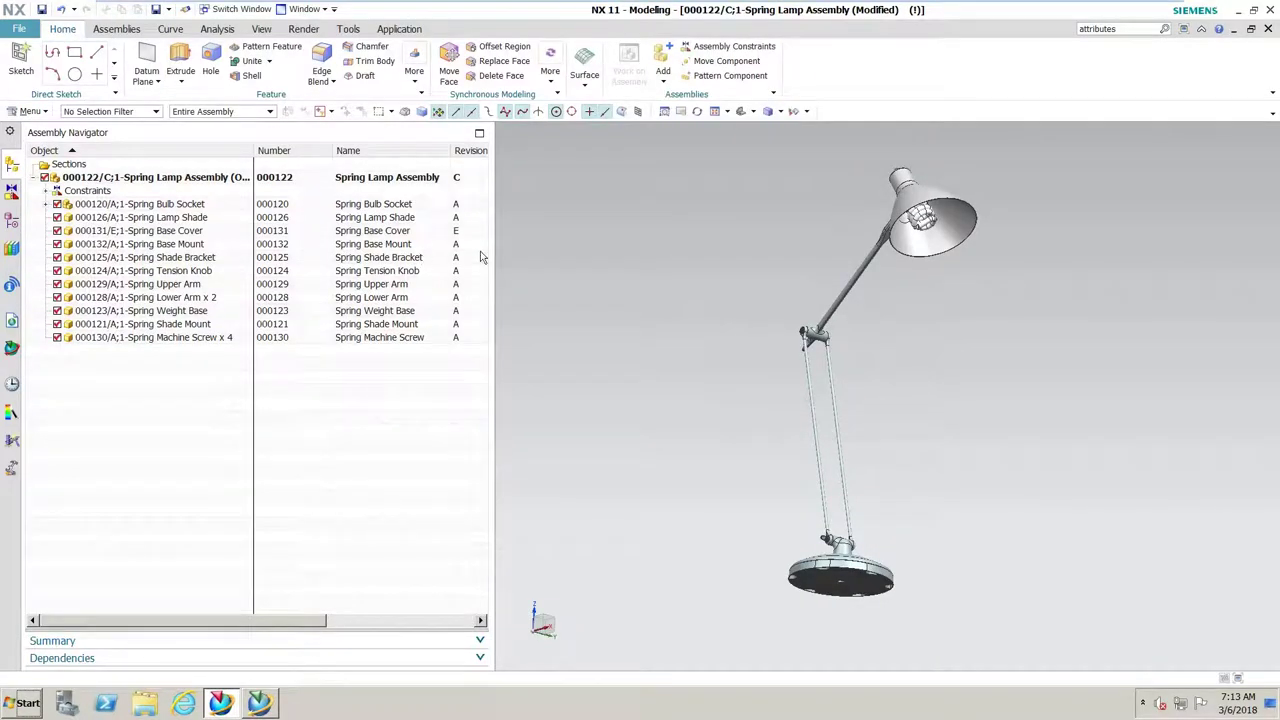
pyautogui.moveTo(492, 257); pyautogui.dragTo(560, 257)
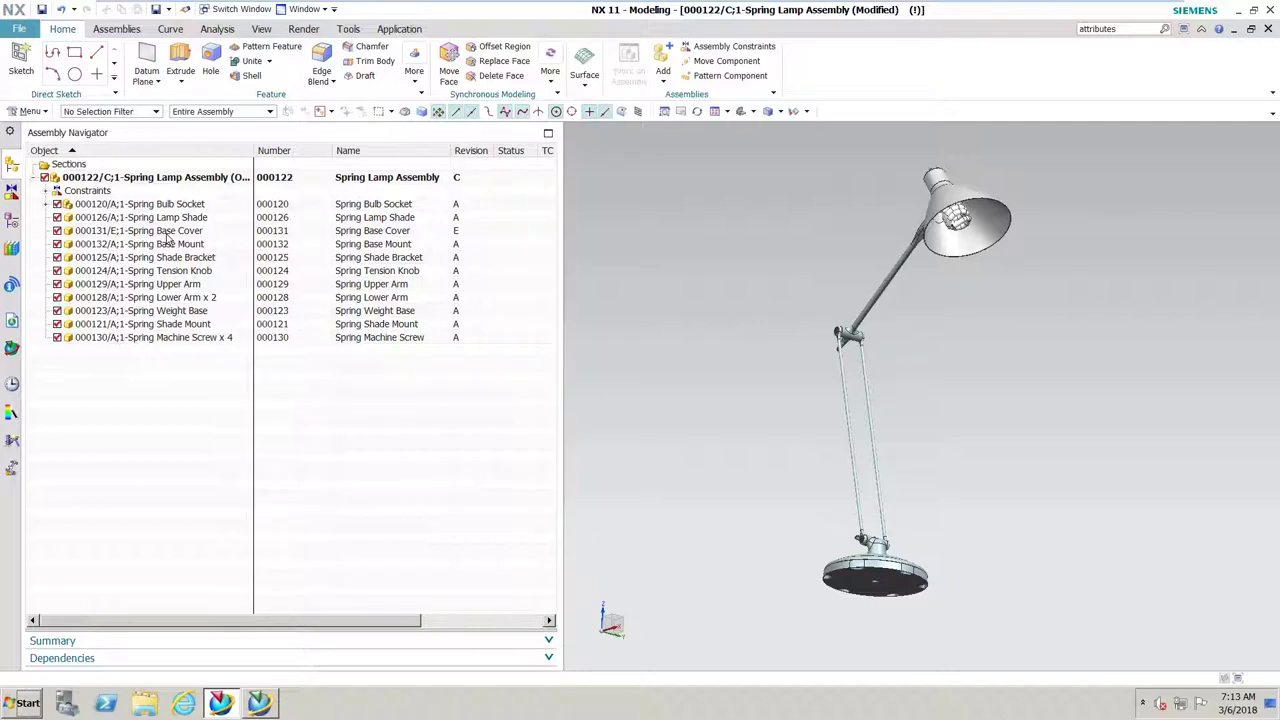
# Step: Save 000122/C;1-Spring Lamp Assembly and close it together with its components
pyautogui.click(1269, 30)
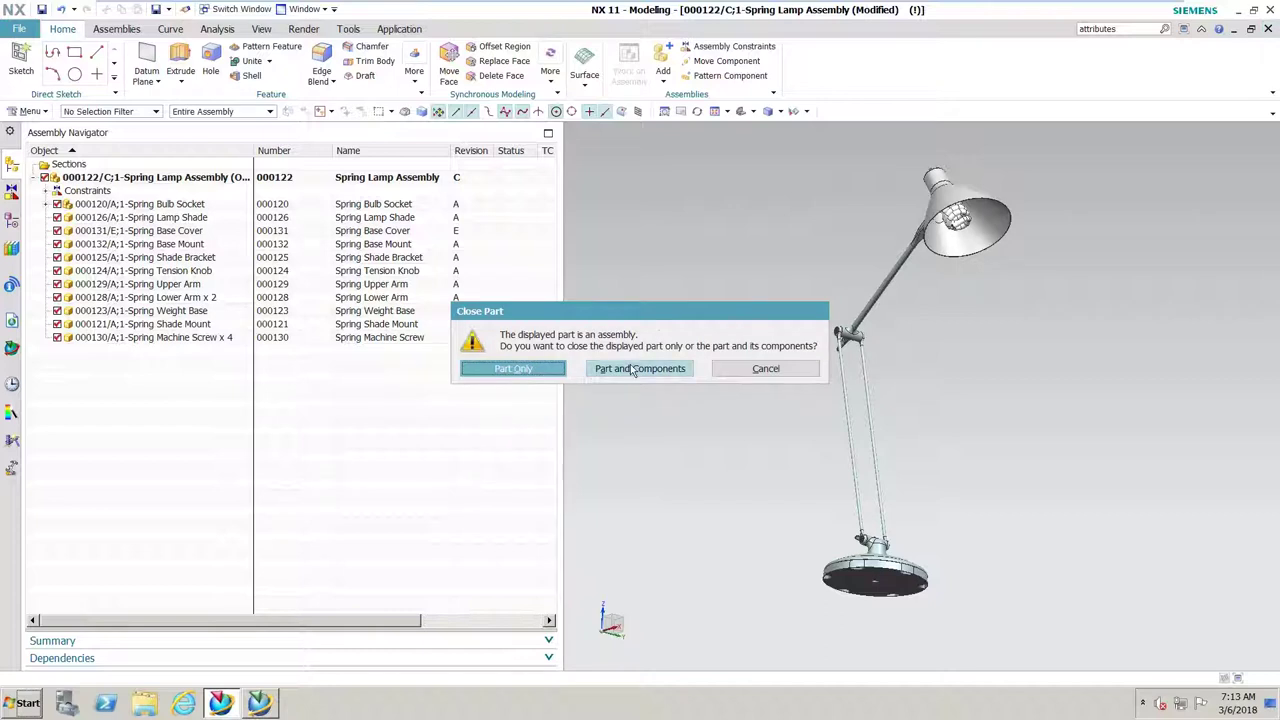
pyautogui.click(738, 369)
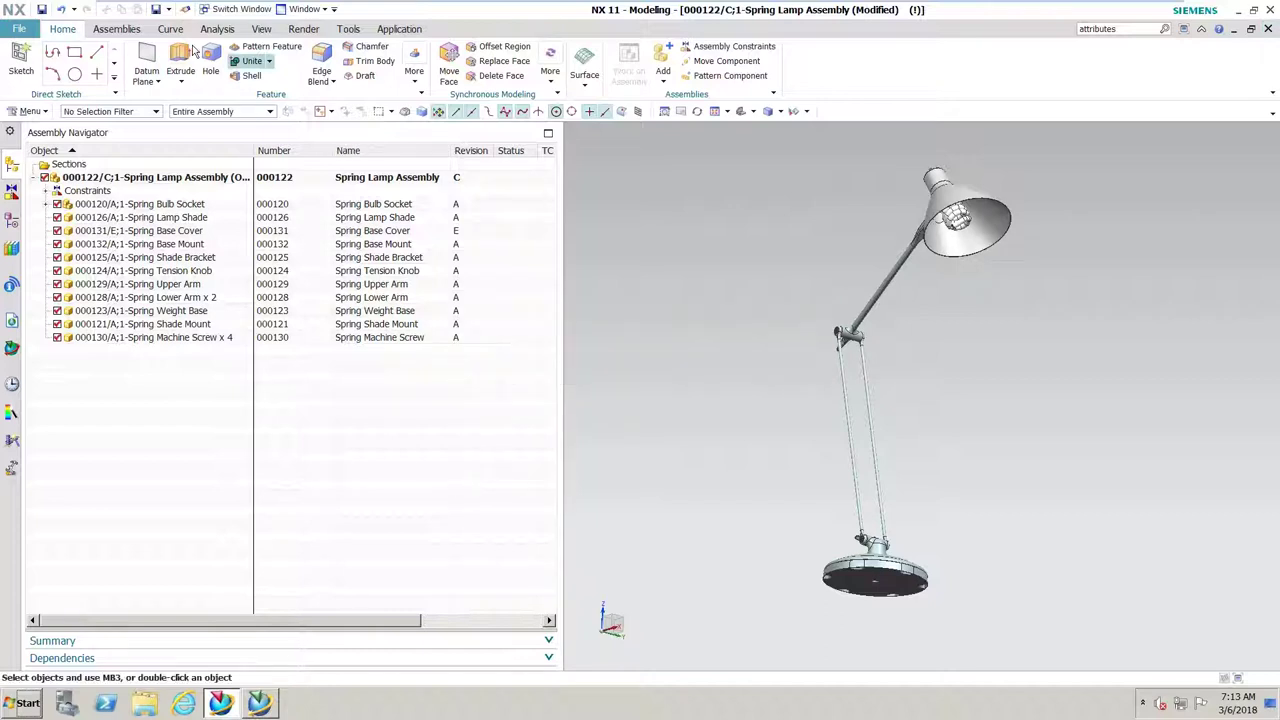
pyautogui.click(157, 10)
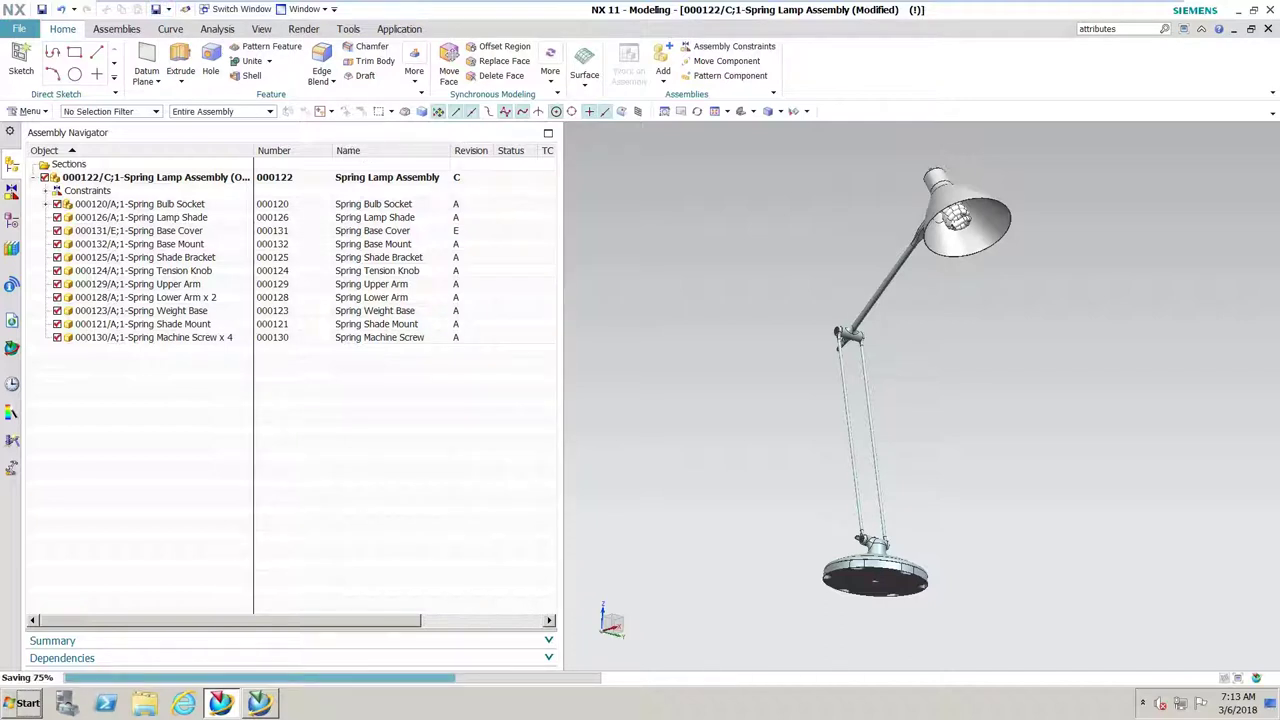
pyautogui.click(1268, 29)
pyautogui.click(640, 368)
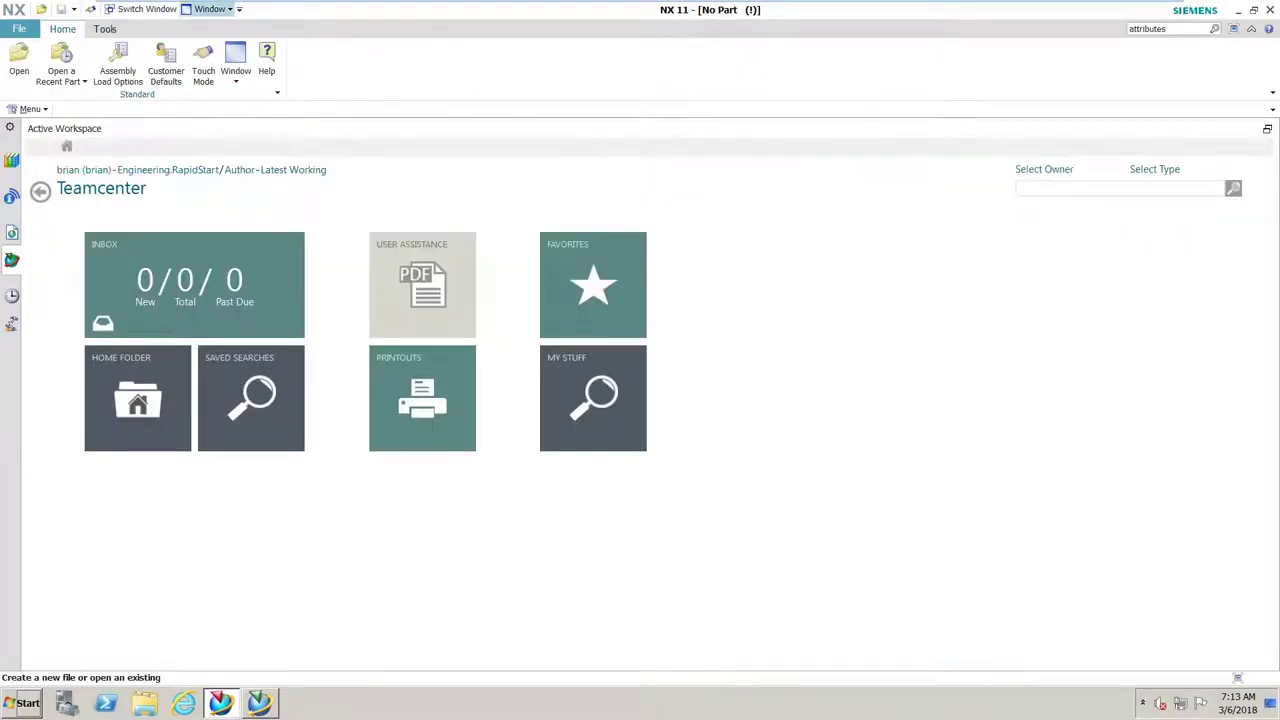
pyautogui.click(229, 11)
pyautogui.click(239, 10)
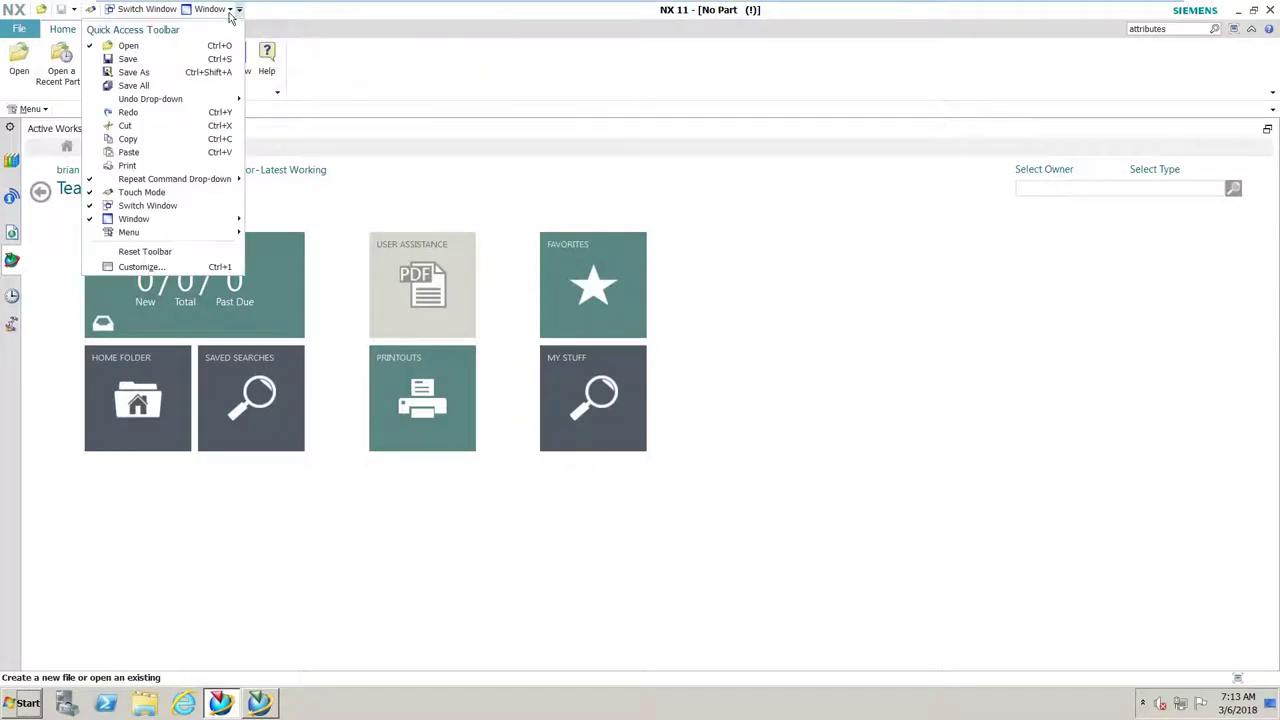
pyautogui.click(229, 11)
# Step: Switch to Teamcenter, reload the Spring Base Cover's revision list and expand 000122-Spring Lamp Assembly to examine its revisions
pyautogui.click(257, 705)
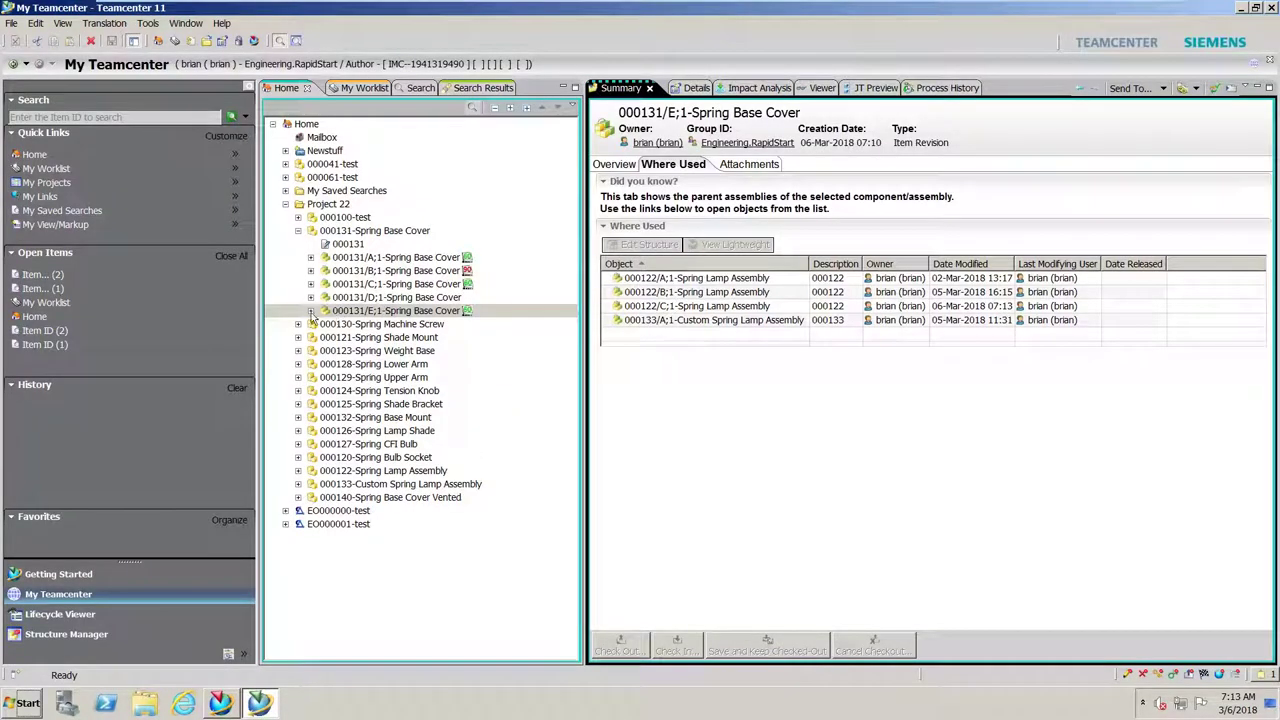
pyautogui.click(298, 231)
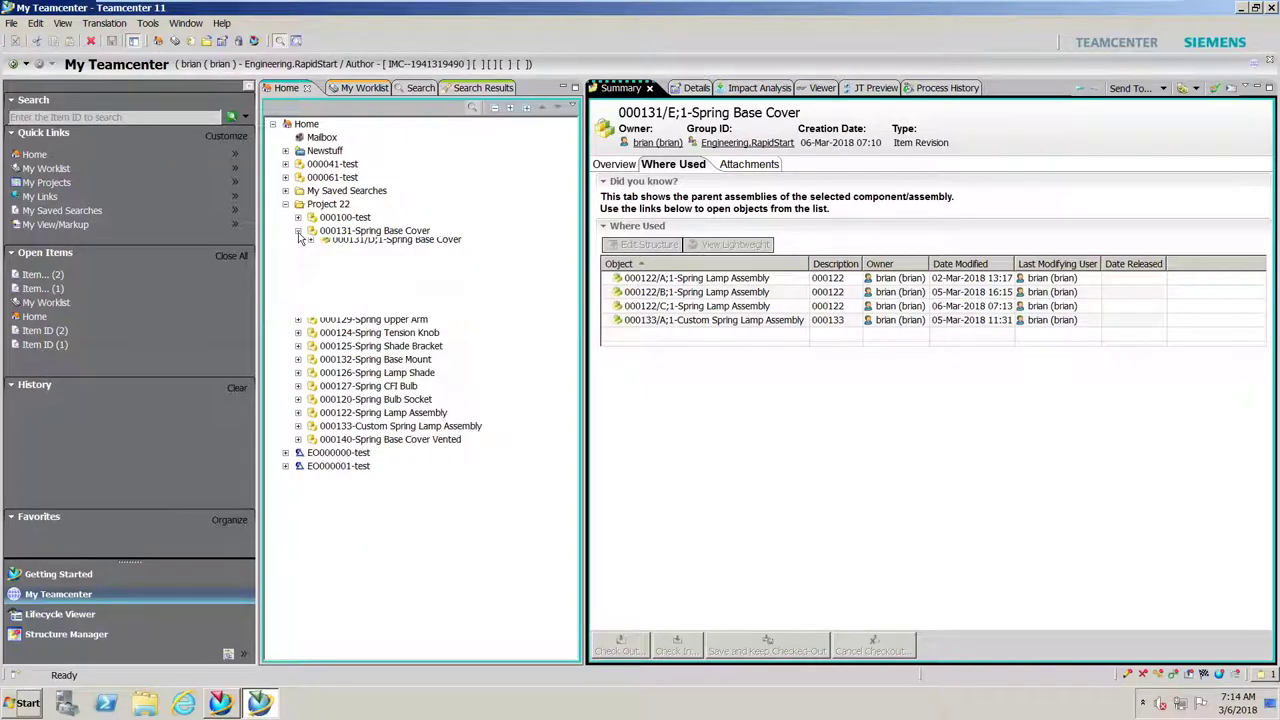
pyautogui.click(298, 231)
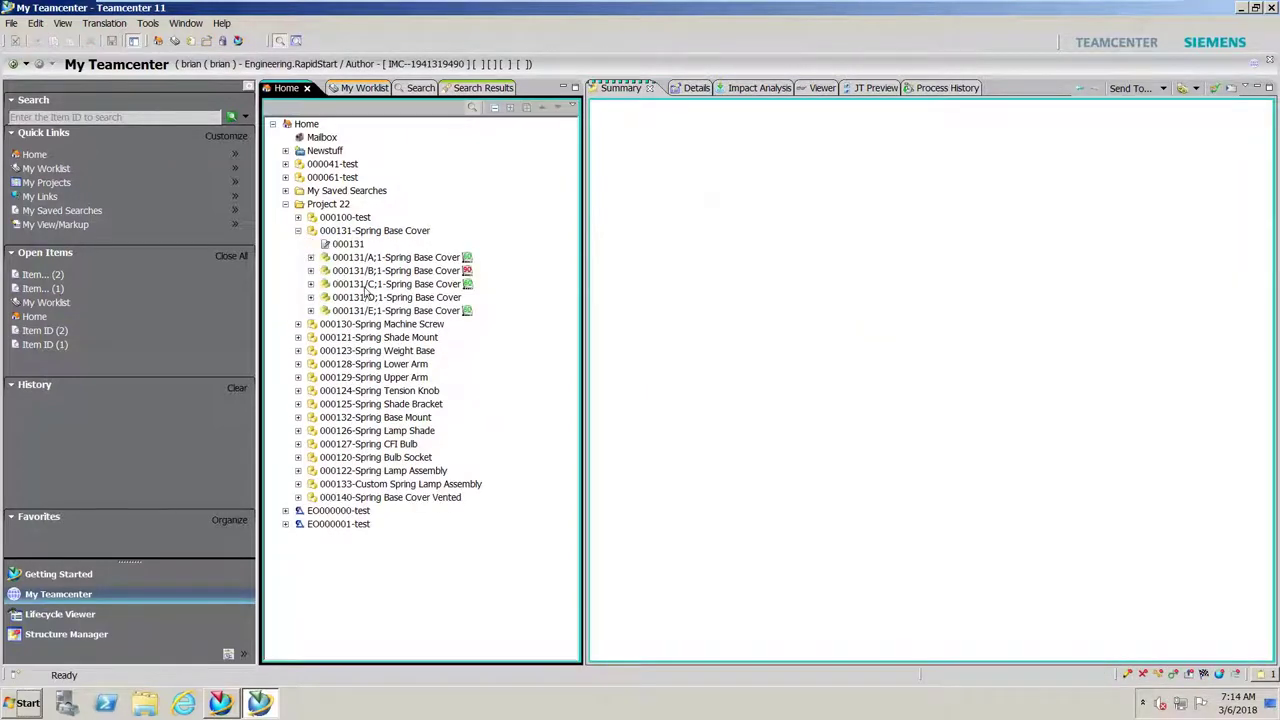
pyautogui.click(298, 471)
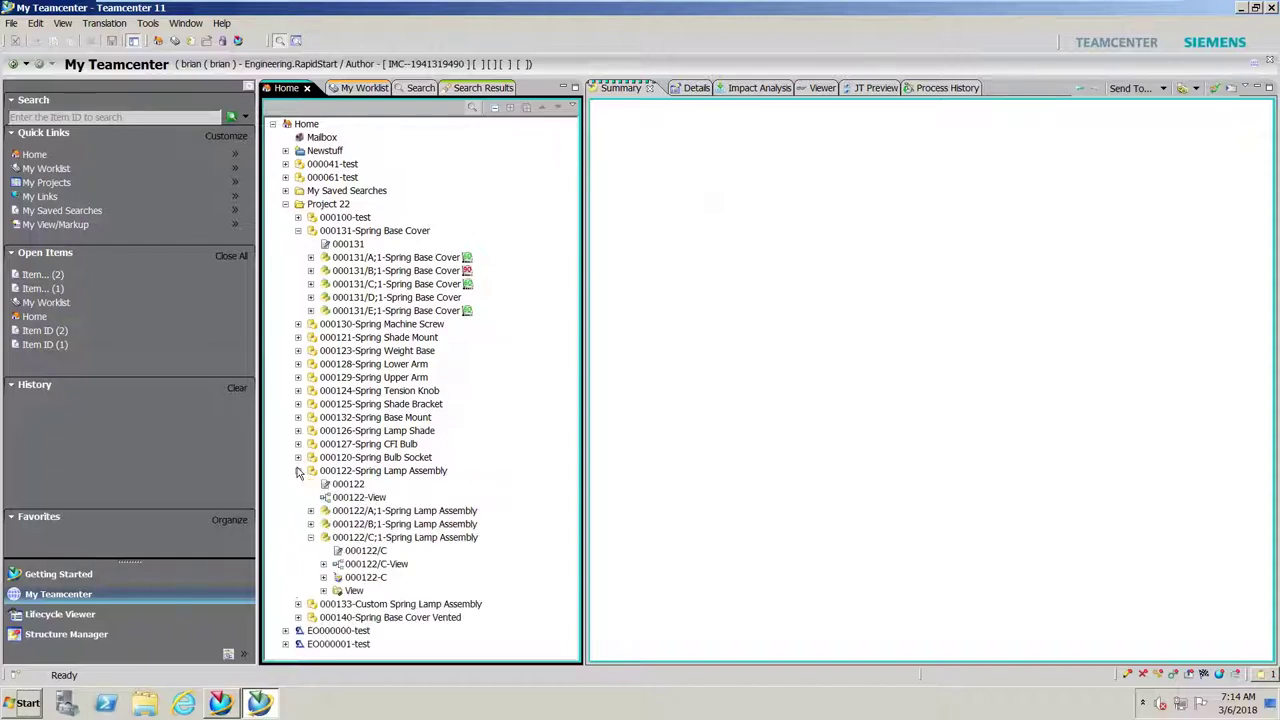
# Step: Collapse 000122/C;1 and send revision 000122/A;1-Spring Lamp Assembly to Structure Manager
pyautogui.click(311, 537)
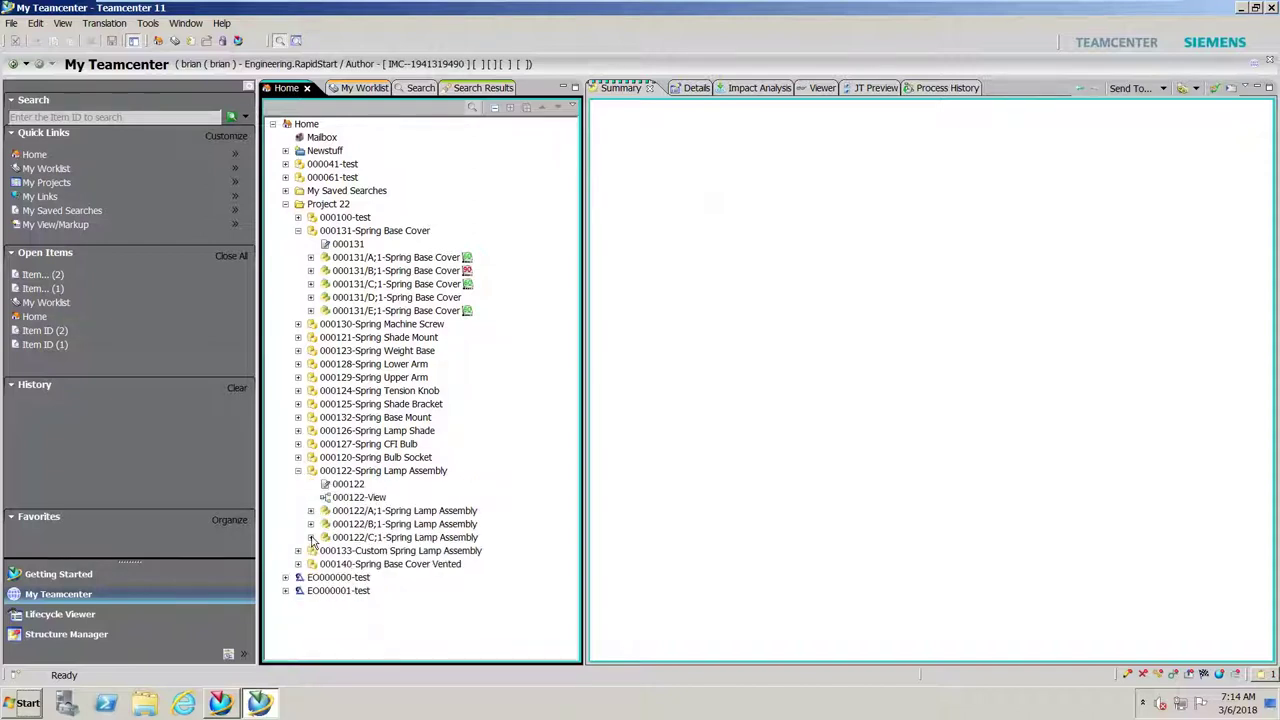
pyautogui.click(357, 512)
pyautogui.rightClick(357, 512)
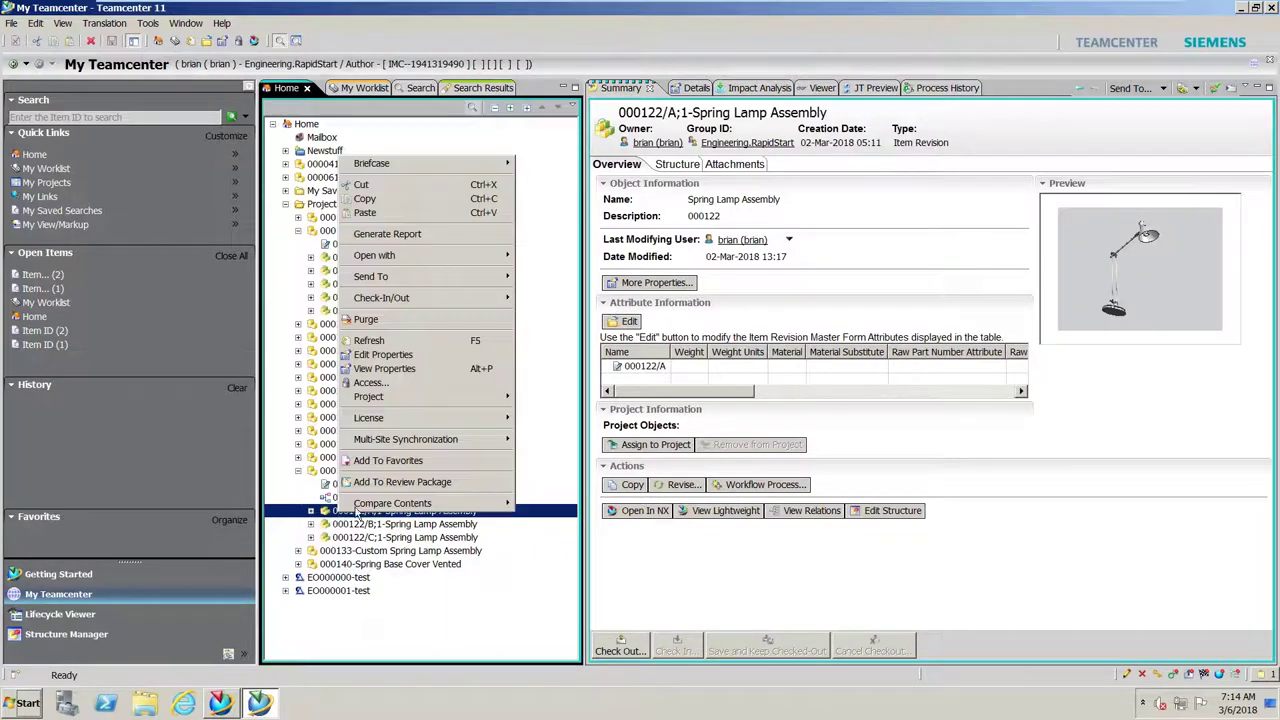
pyautogui.moveTo(476, 278)
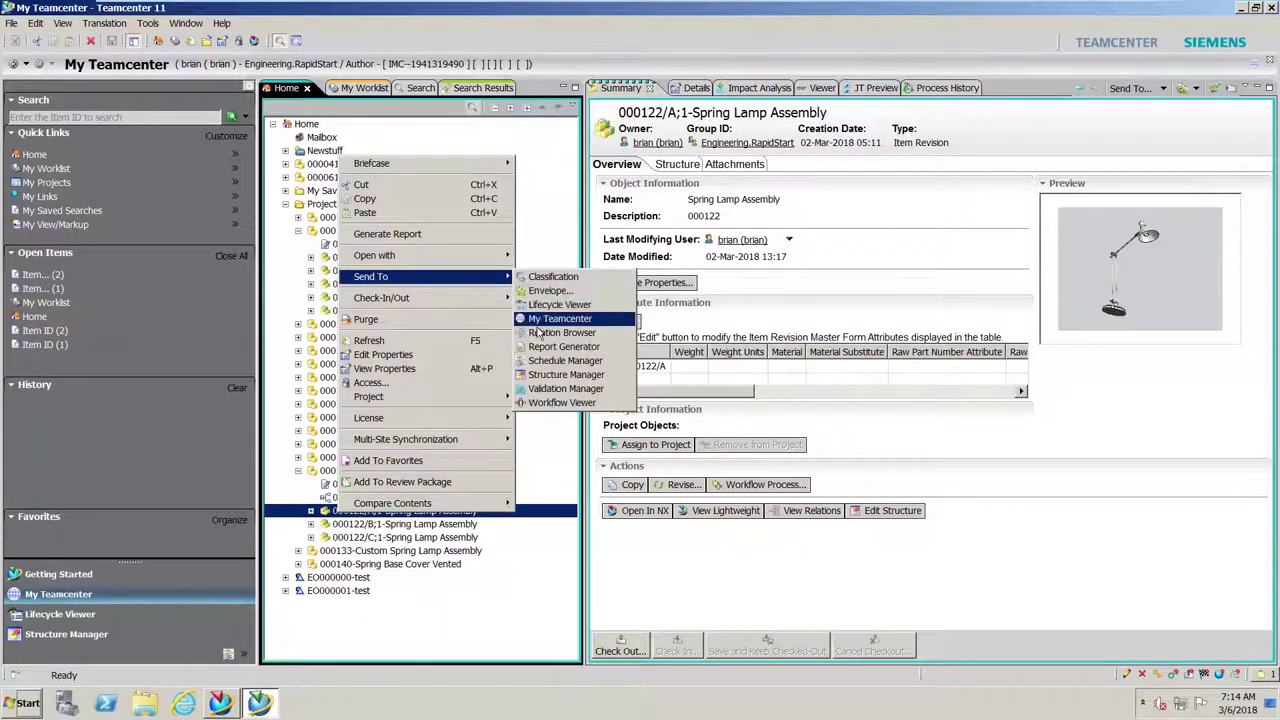
pyautogui.click(556, 375)
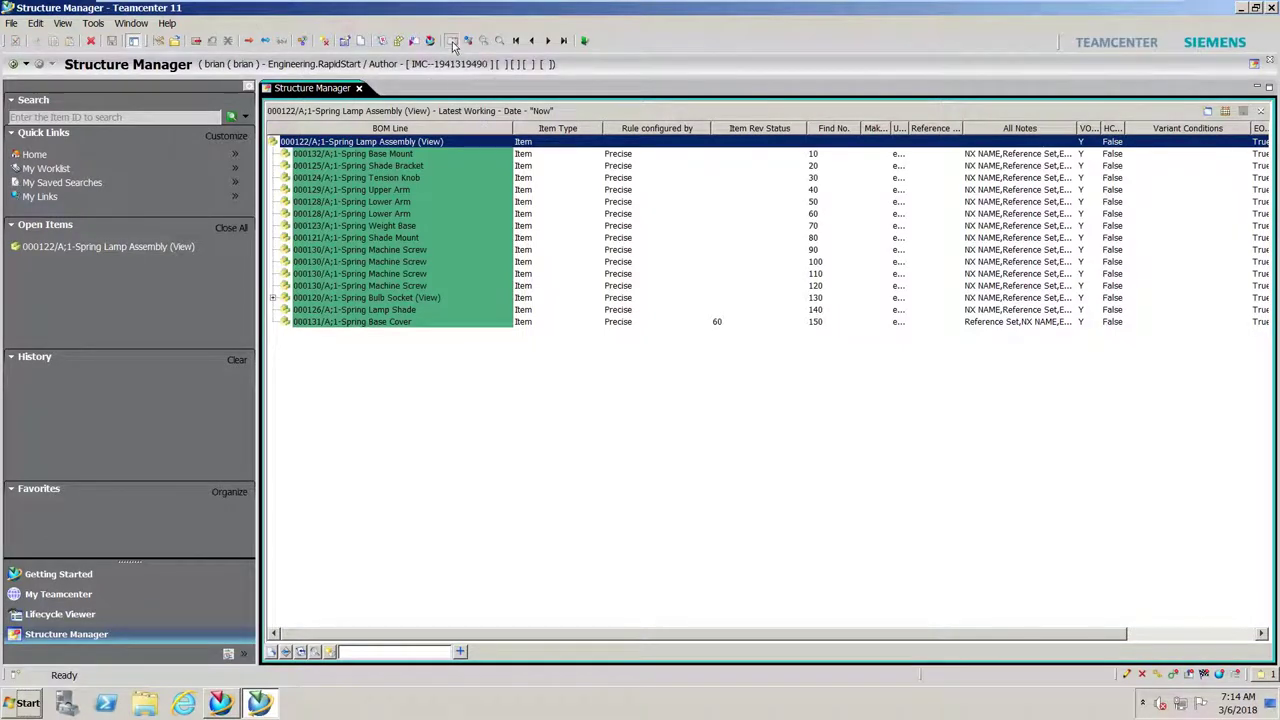
# Step: Show the graphics of 000122/A;1-Spring Lamp Assembly, loading the whole structure, and orbit the lamp upright
pyautogui.click(452, 42)
pyautogui.click(283, 143)
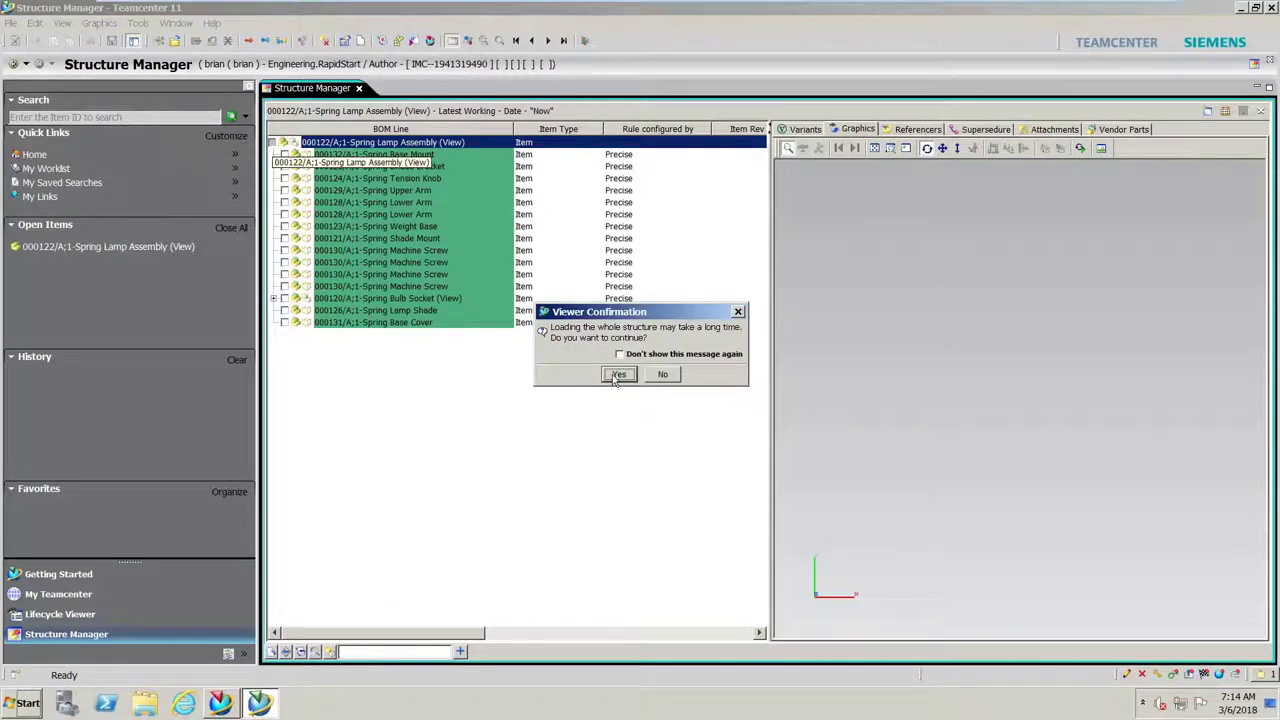
pyautogui.click(618, 375)
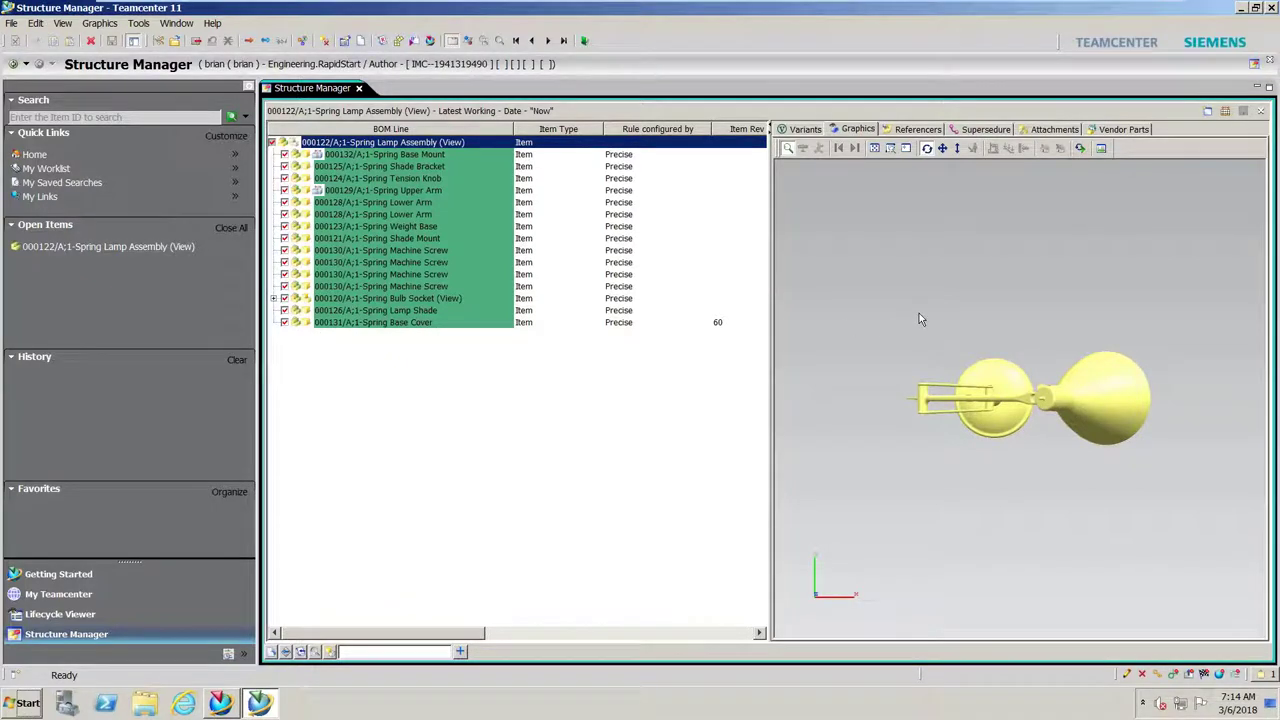
pyautogui.moveTo(929, 340); pyautogui.dragTo(958, 159)
# Step: Split the Structure Manager view and send 000122/C;1-Spring Lamp Assembly from Home to the empty second pane
pyautogui.click(1224, 112)
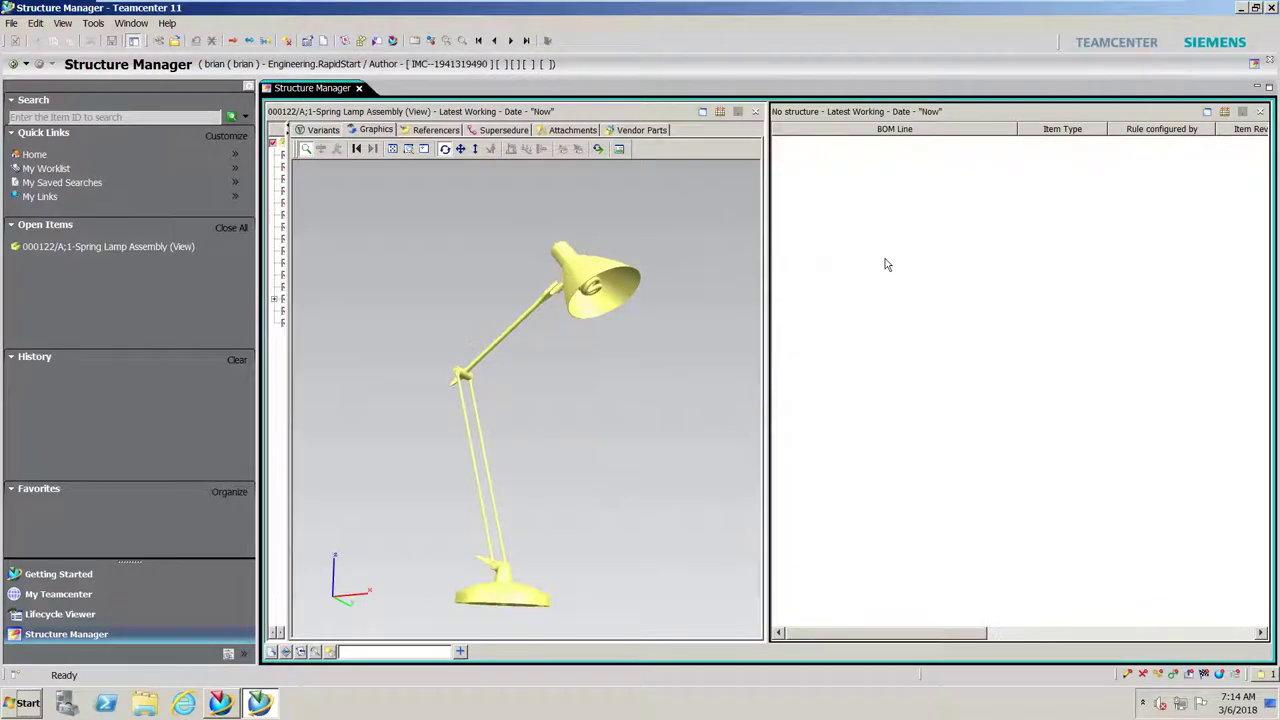
pyautogui.click(38, 155)
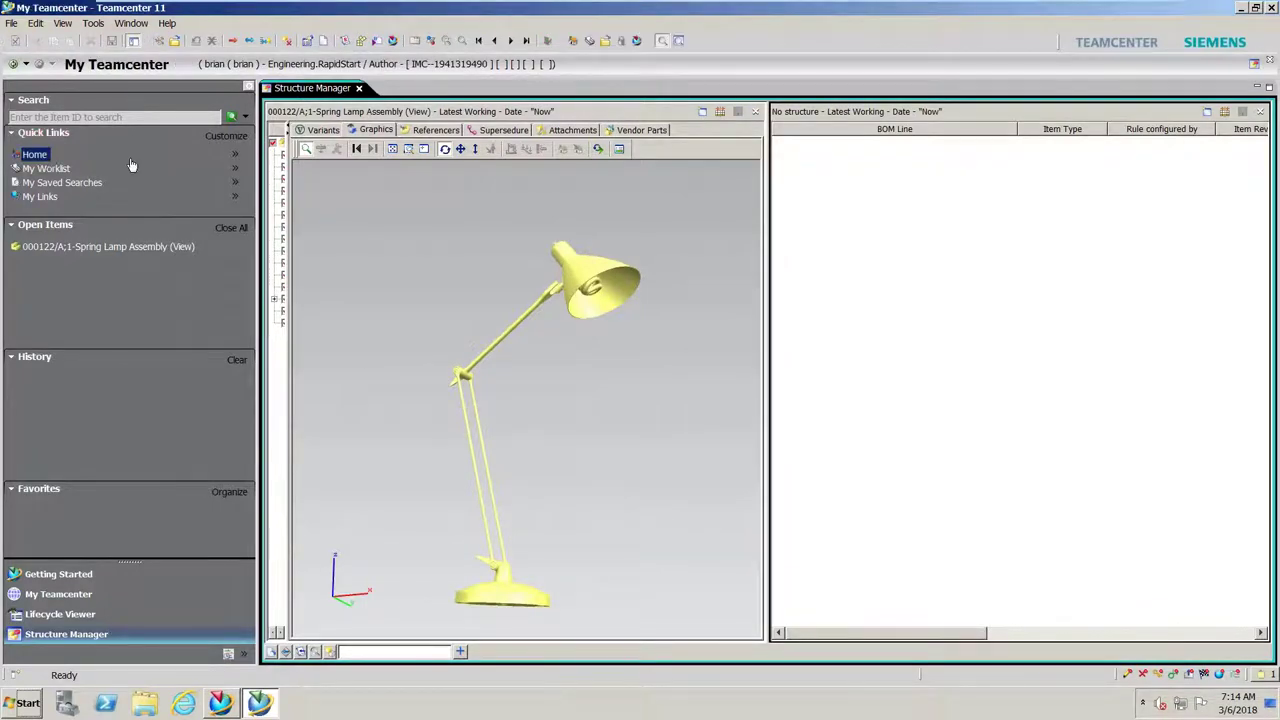
pyautogui.click(310, 537)
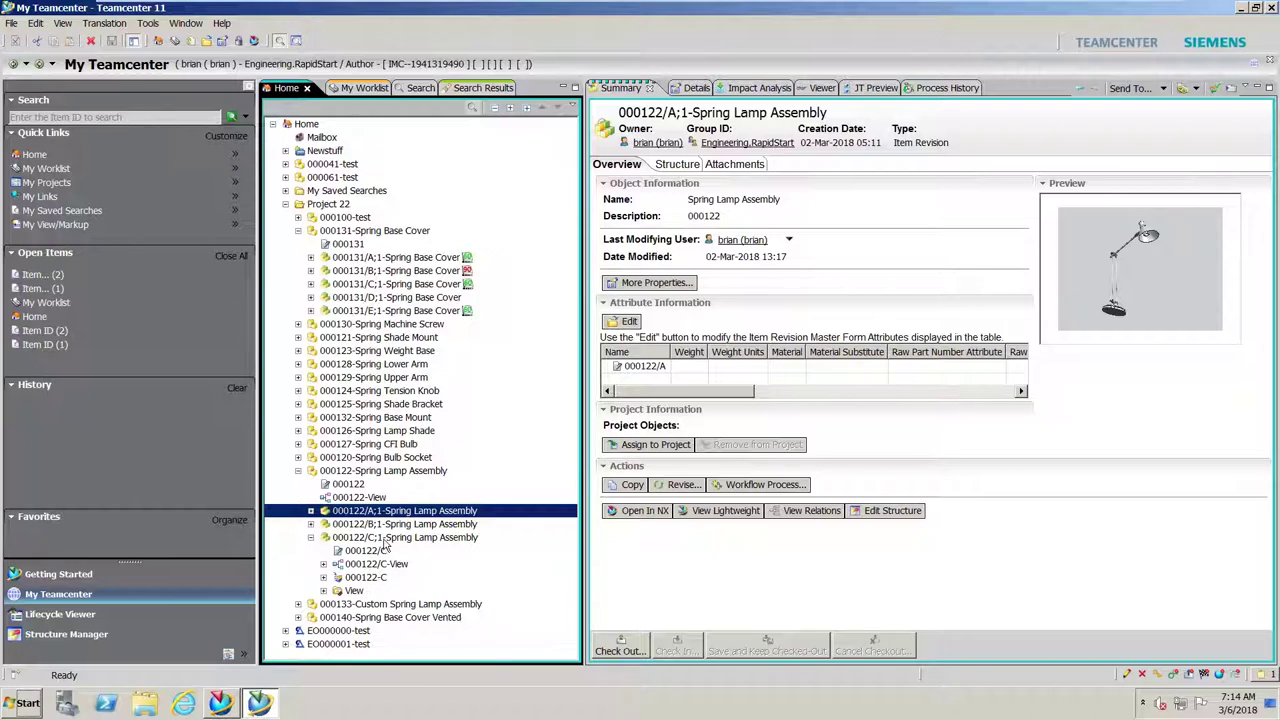
pyautogui.rightClick(386, 539)
pyautogui.moveTo(500, 302)
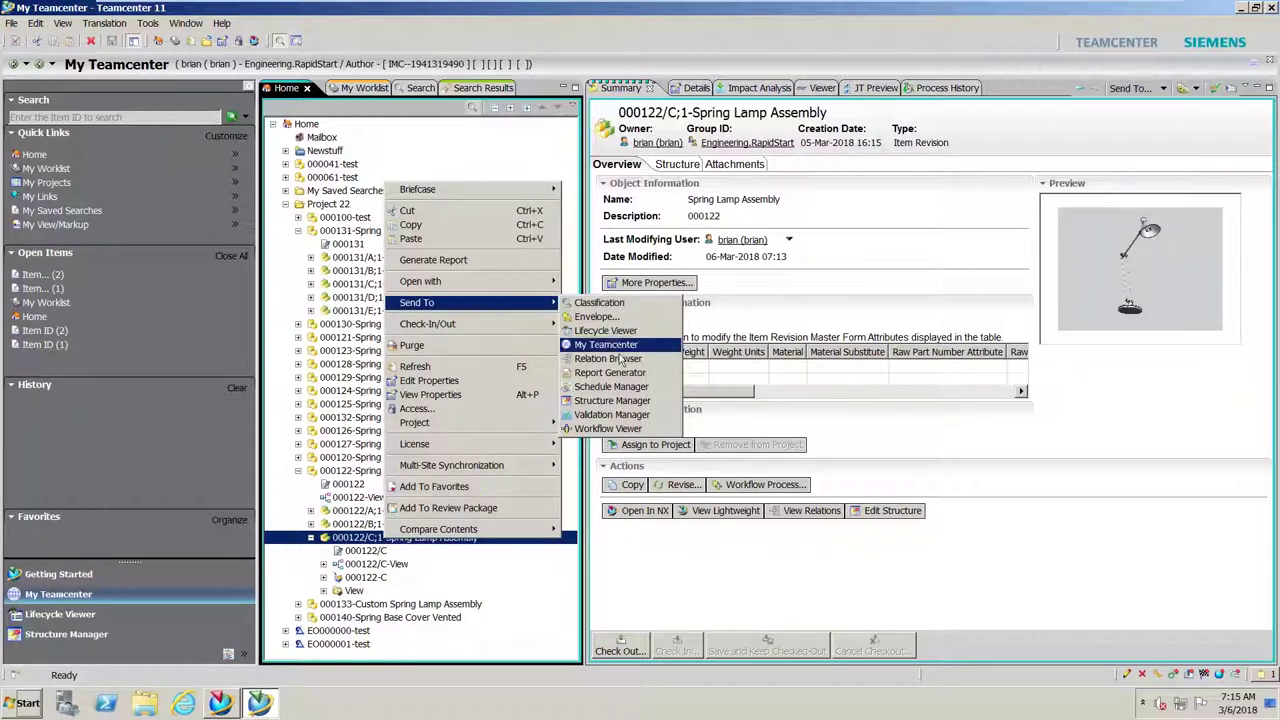
pyautogui.click(612, 400)
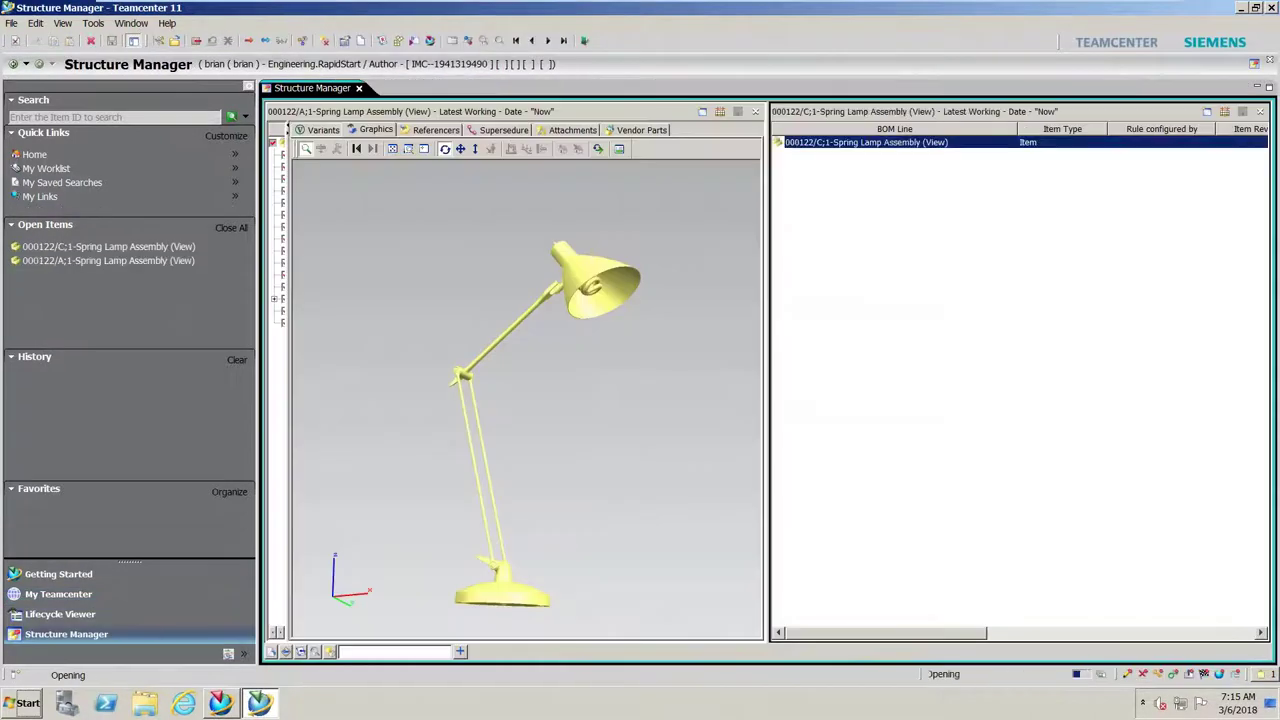
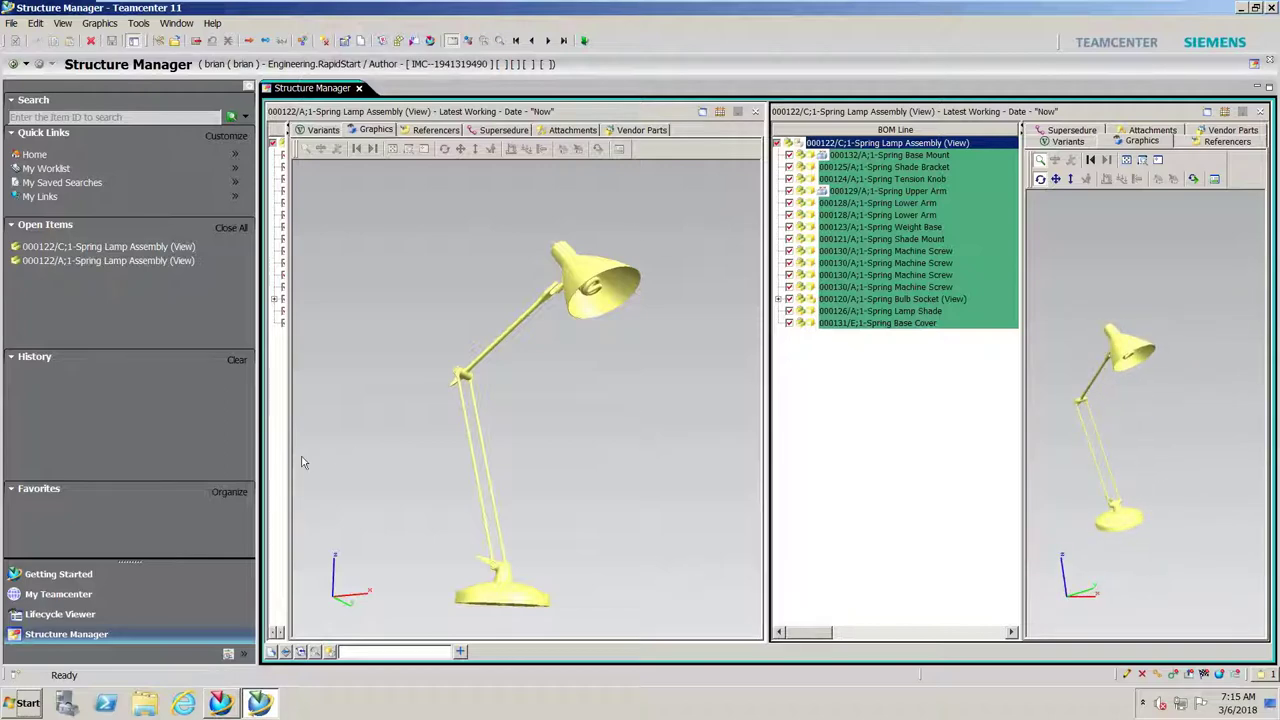
# Step: Compare the BOMs of 000122/A;1 and 000122/C;1 in Lowest Level mode with a report, and enlarge the structure panes
pyautogui.click(500, 463)
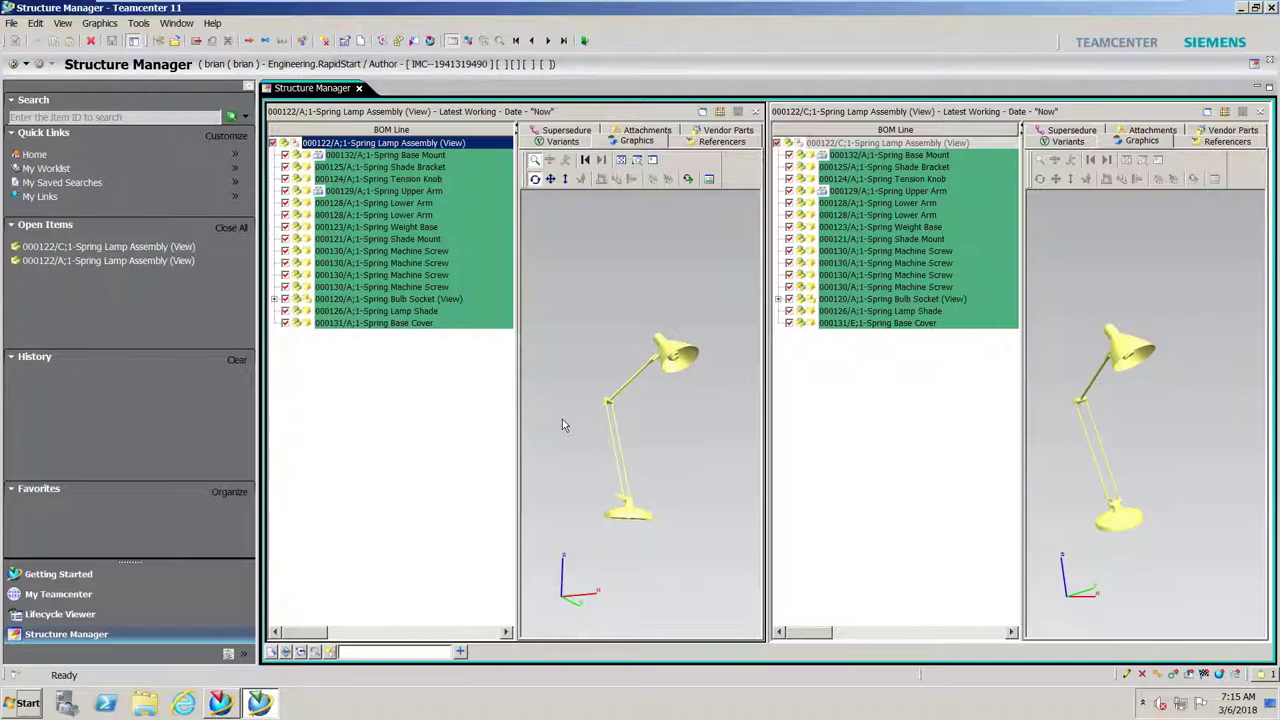
pyautogui.moveTo(707, 421); pyautogui.dragTo(686, 386, button='middle')
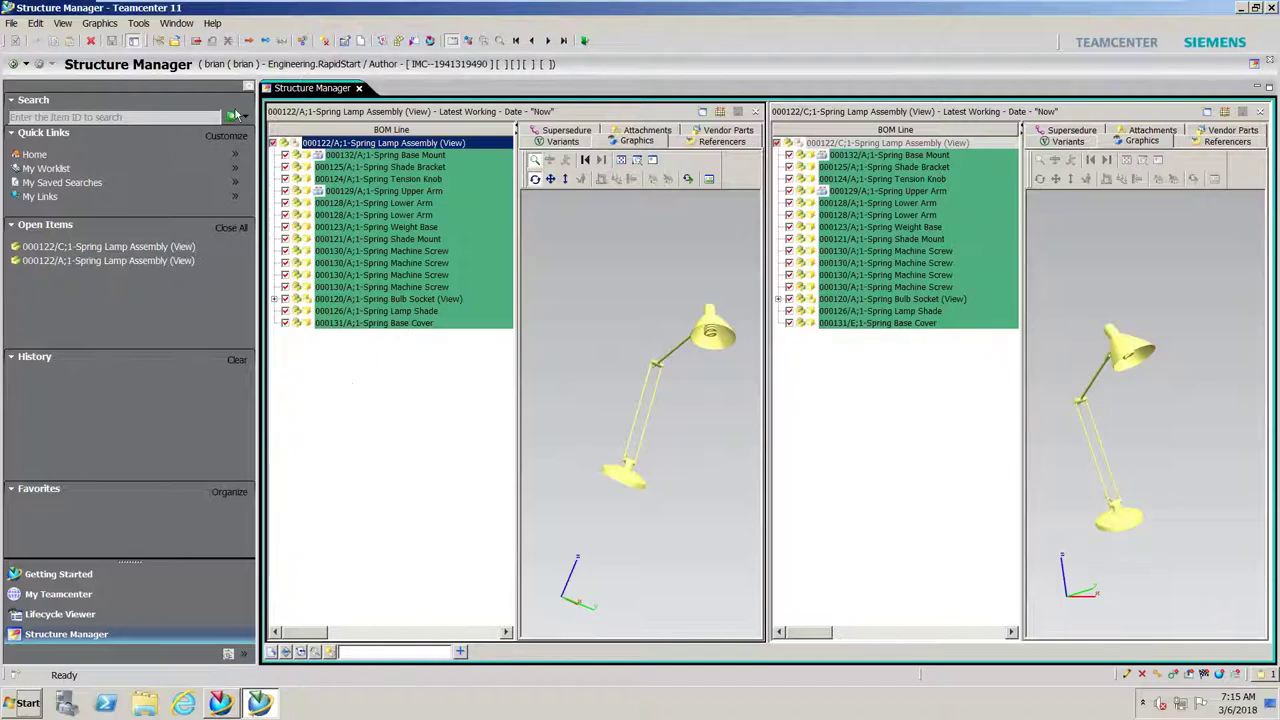
pyautogui.click(102, 23)
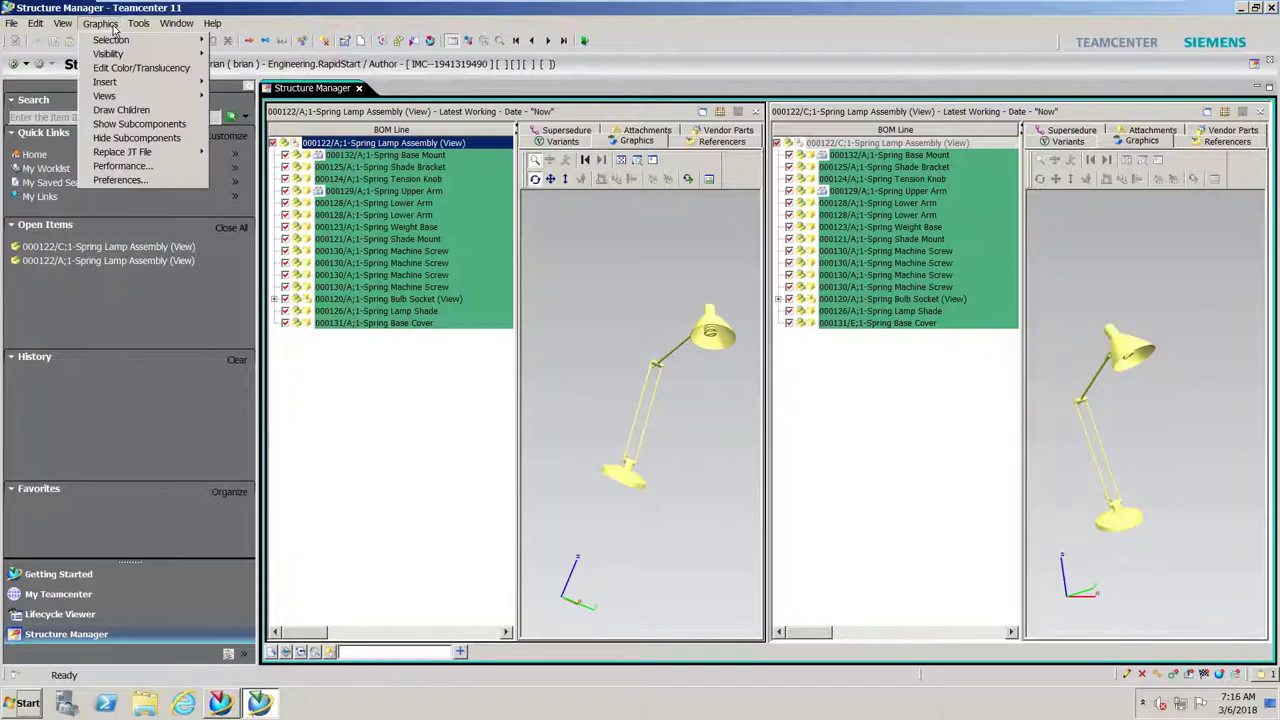
pyautogui.moveTo(138, 23)
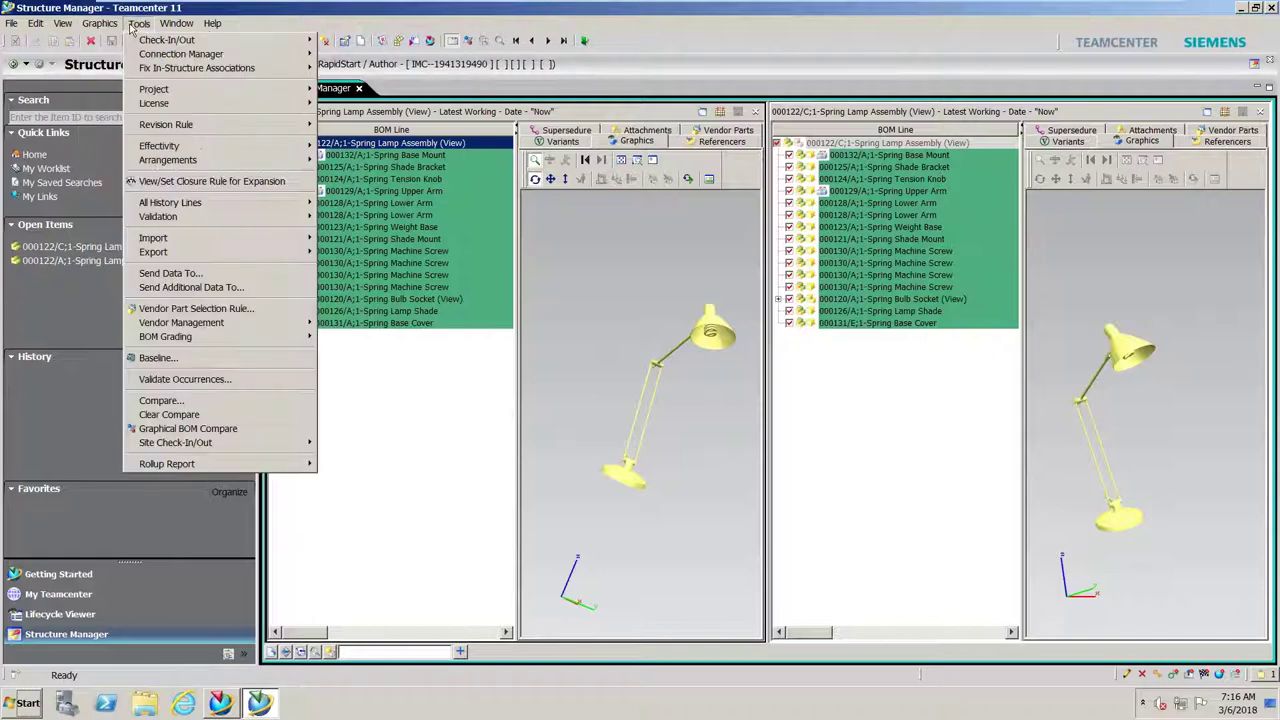
pyautogui.click(162, 400)
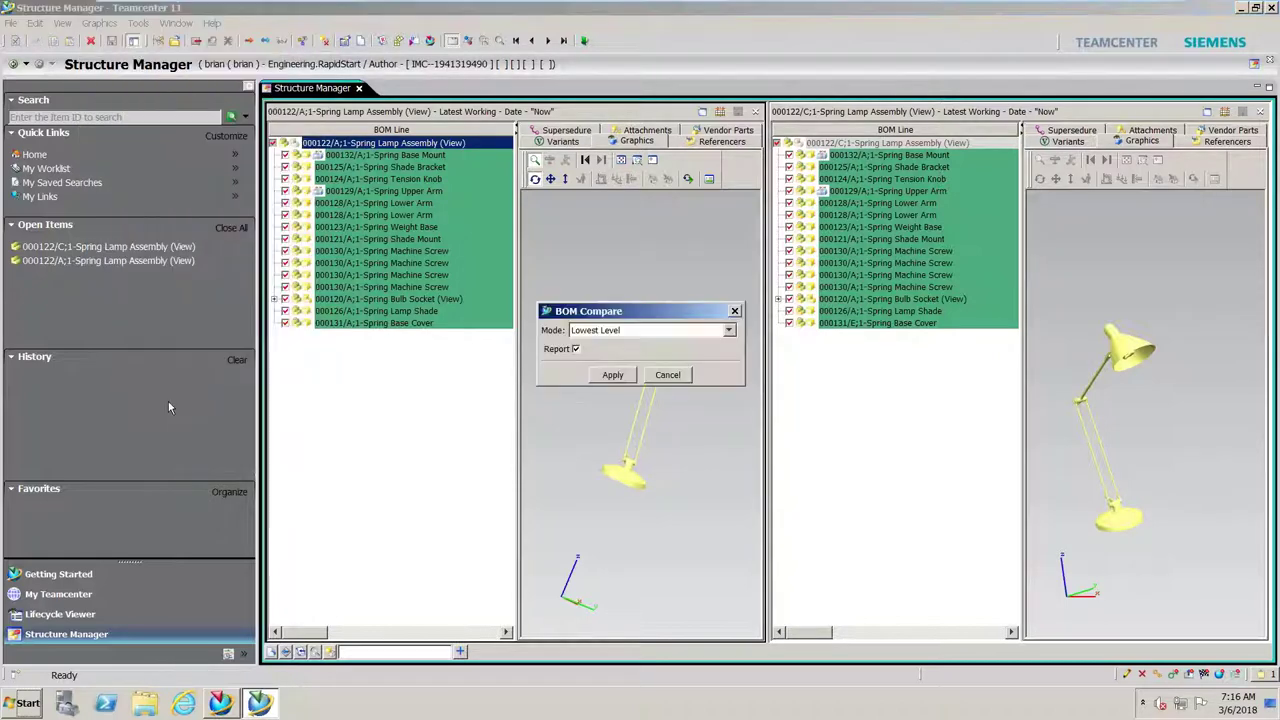
pyautogui.click(729, 330)
pyautogui.click(636, 394)
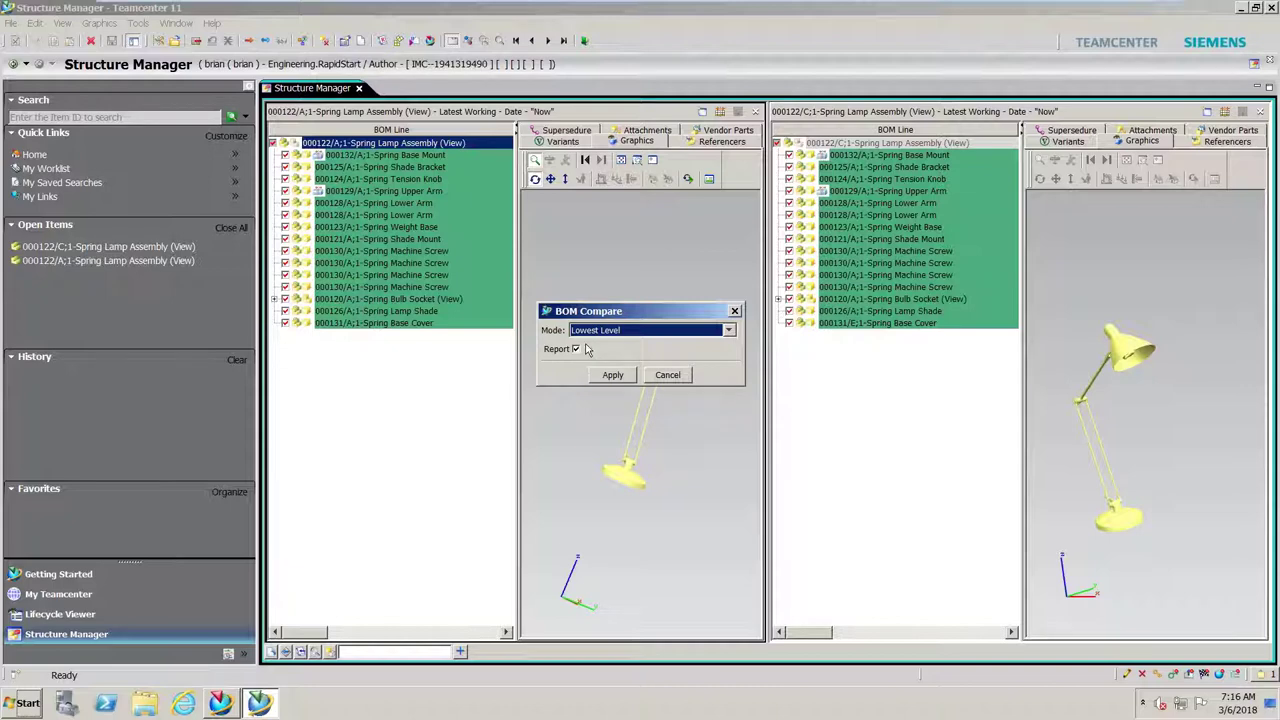
pyautogui.click(613, 376)
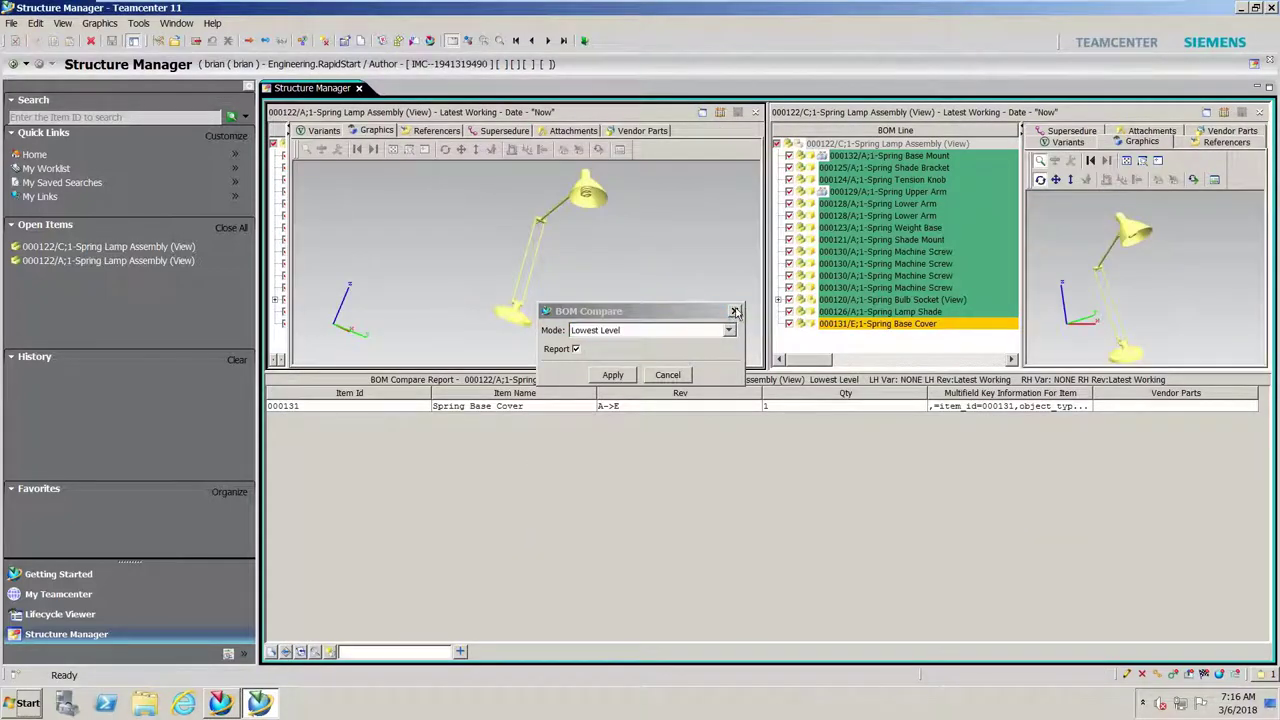
pyautogui.click(734, 311)
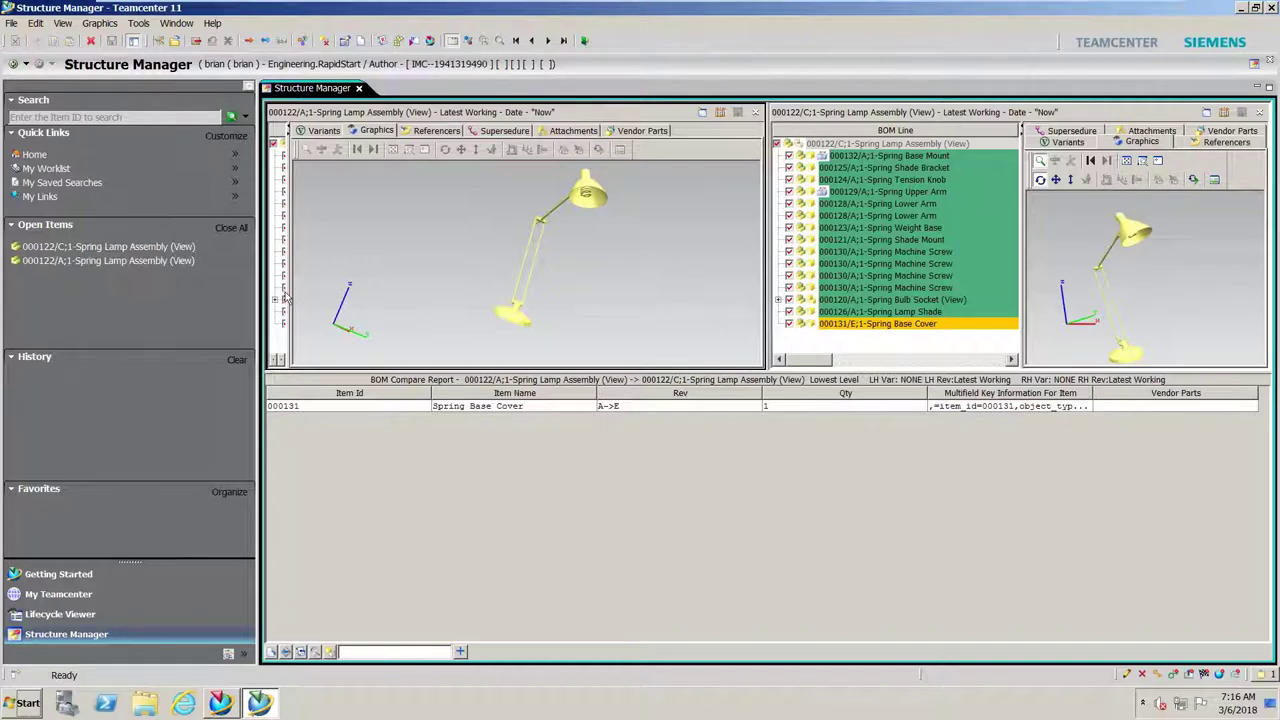
pyautogui.moveTo(595, 310); pyautogui.dragTo(597, 312)
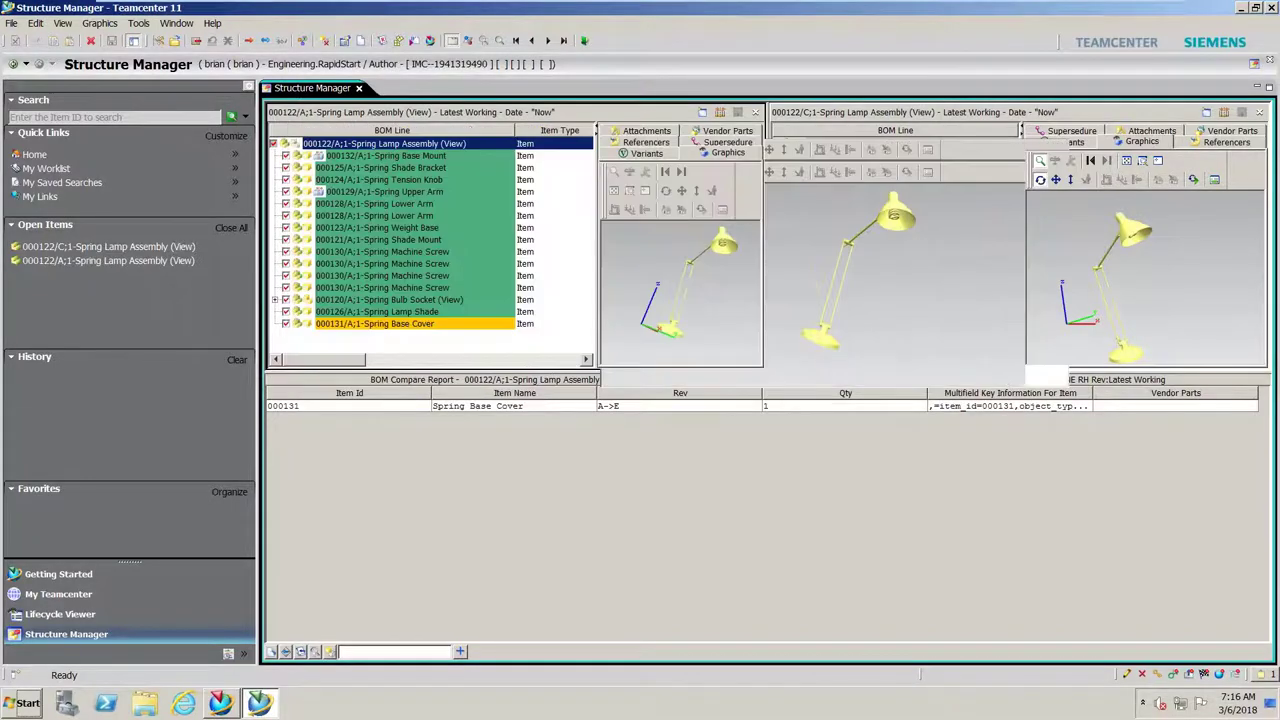
pyautogui.moveTo(816, 381); pyautogui.dragTo(812, 562)
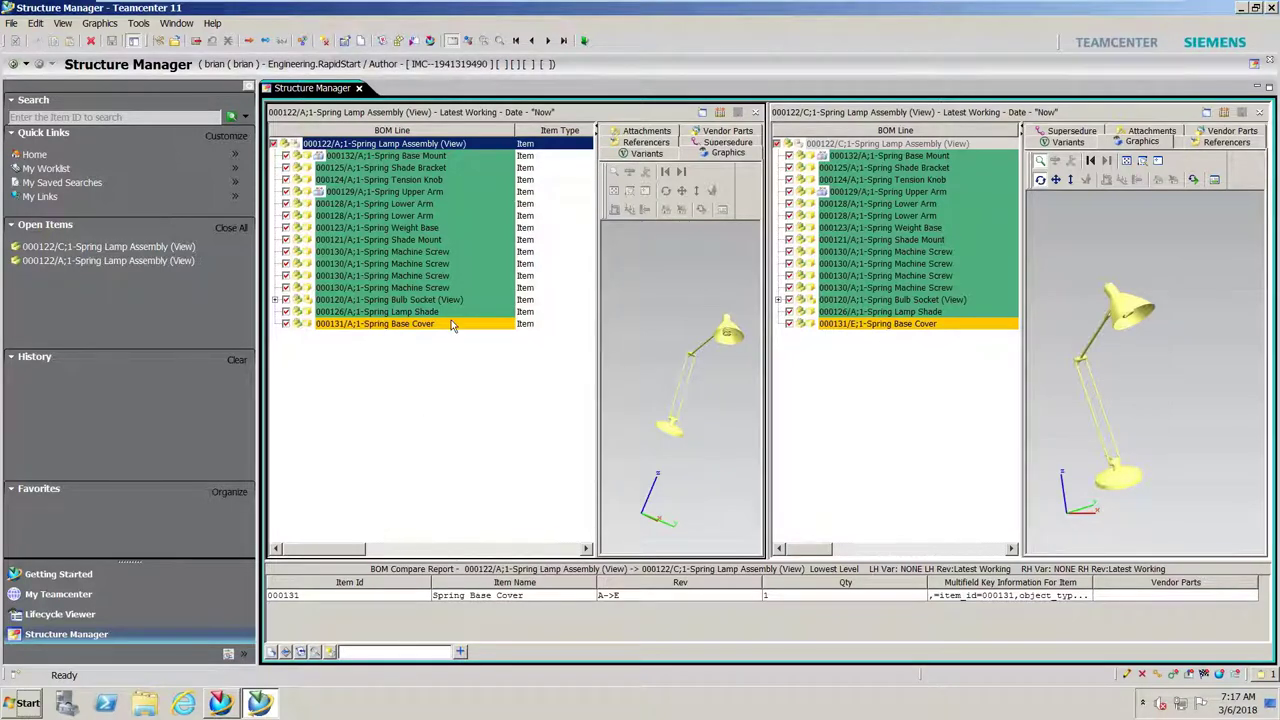
# Step: Run a Graphical BOM Compare of 000122/A and 000122/C, orbit to a side view and show the common parts
pyautogui.click(100, 23)
pyautogui.click(138, 23)
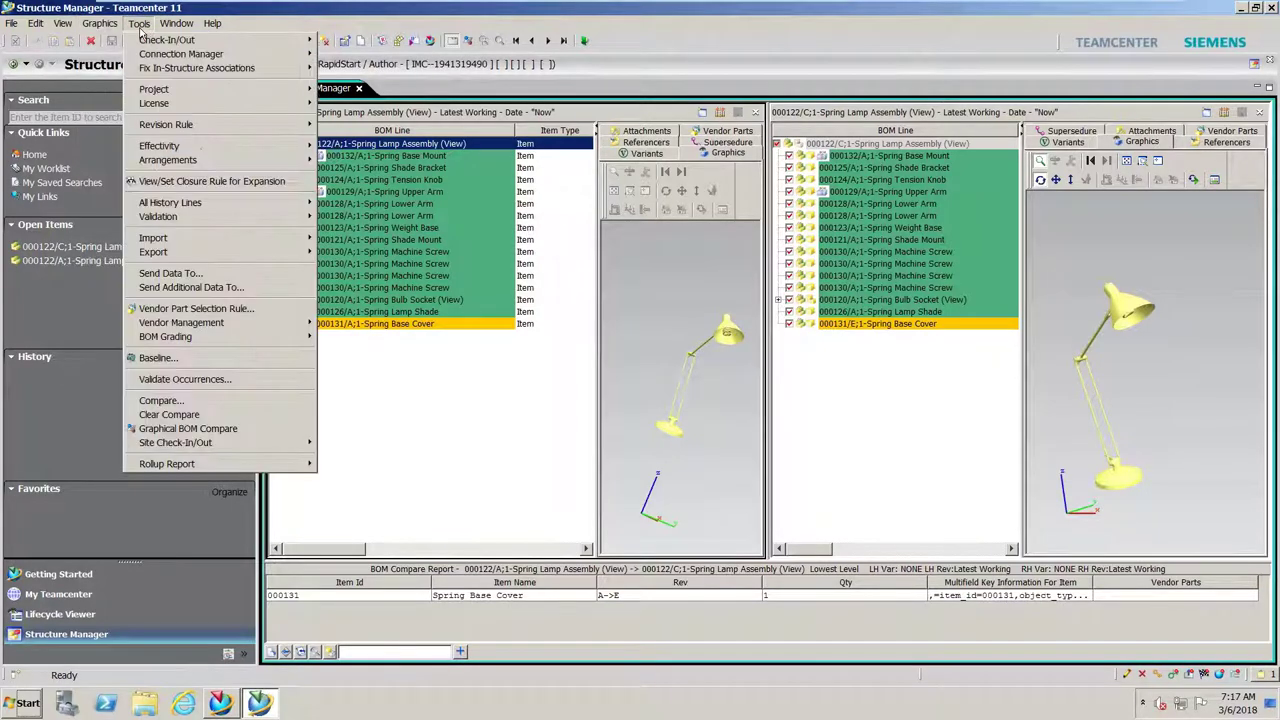
pyautogui.click(178, 429)
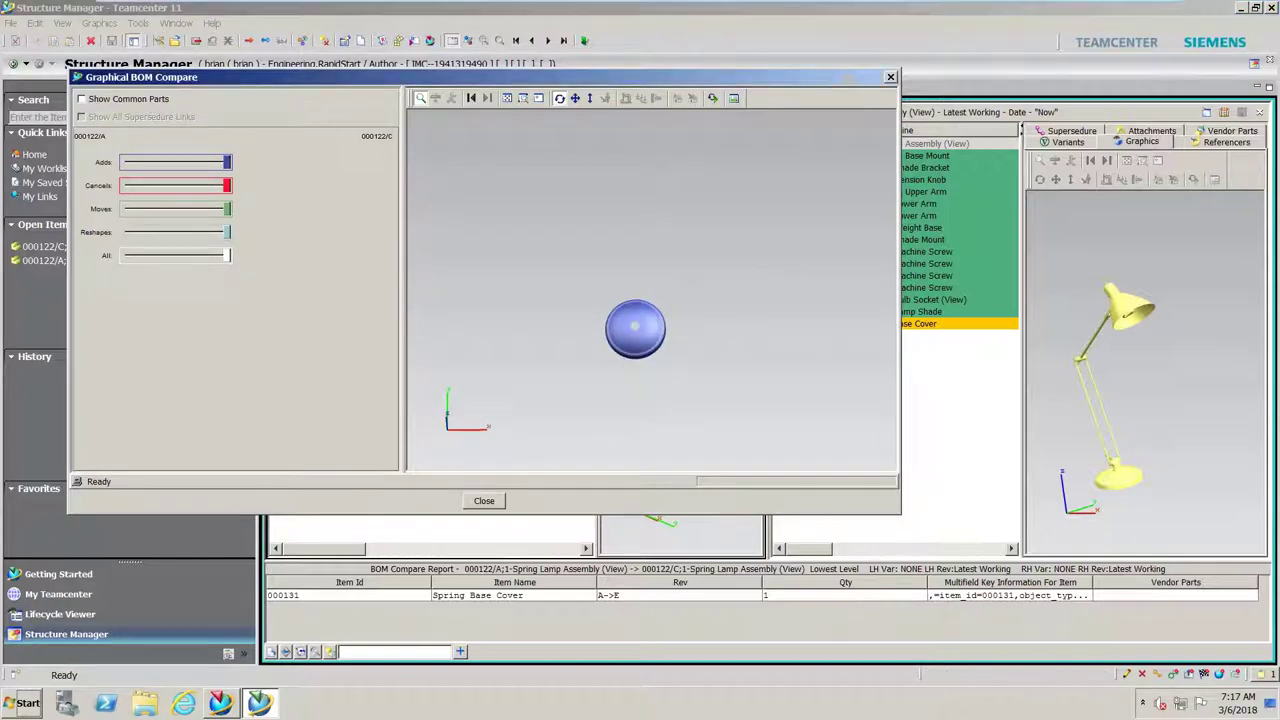
pyautogui.moveTo(621, 369); pyautogui.dragTo(614, 226)
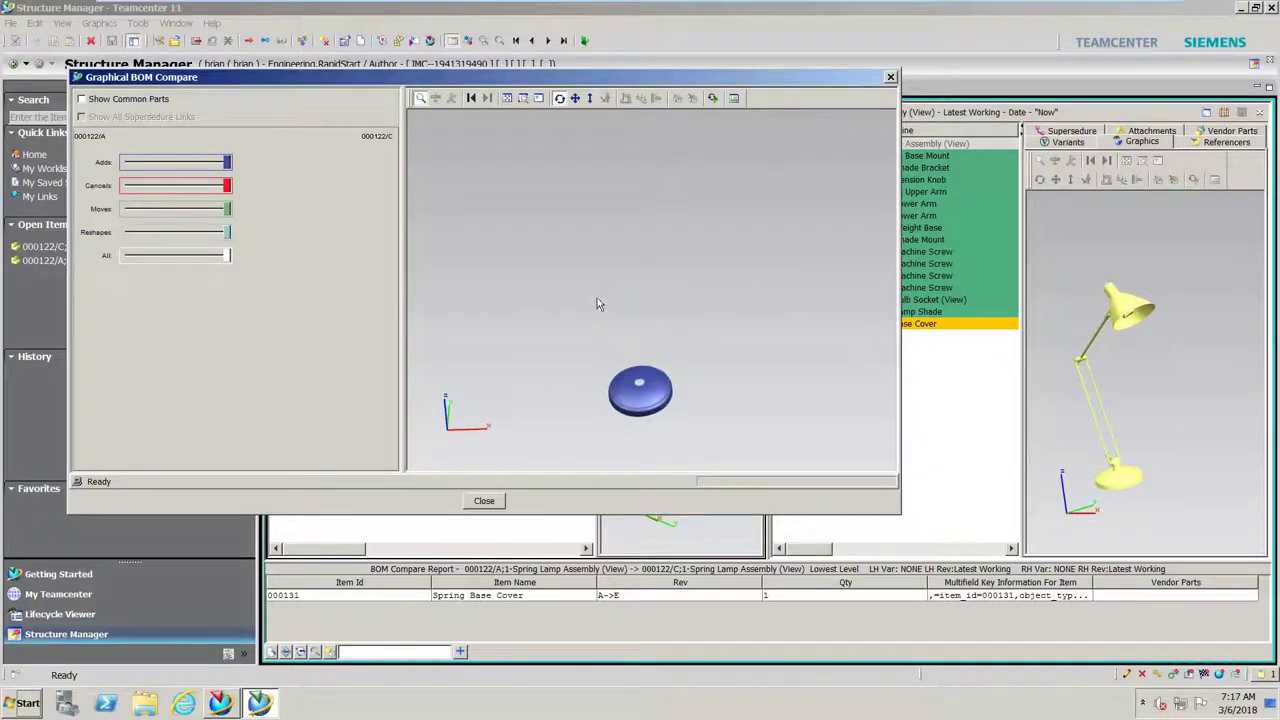
pyautogui.click(82, 100)
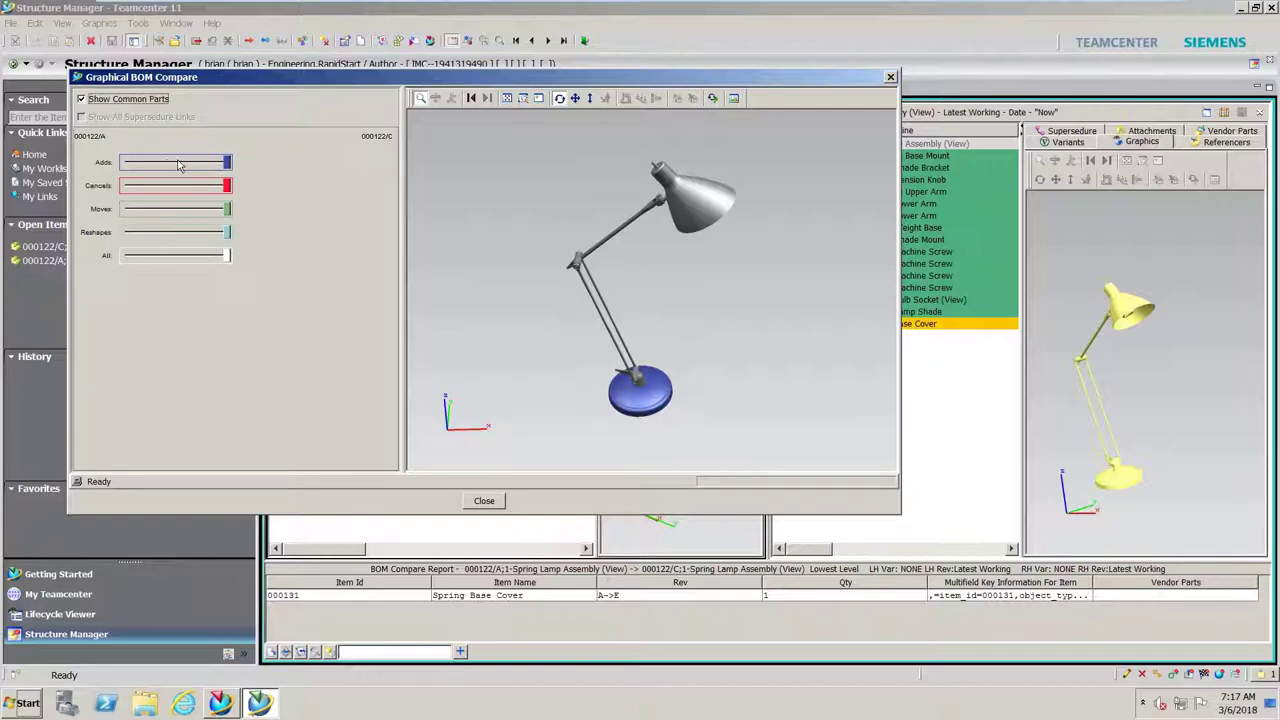
# Step: Shift the Adds and Cancels sliders between 000122/A and 000122/C to examine the base cover differences, and close the comparison
pyautogui.click(228, 163)
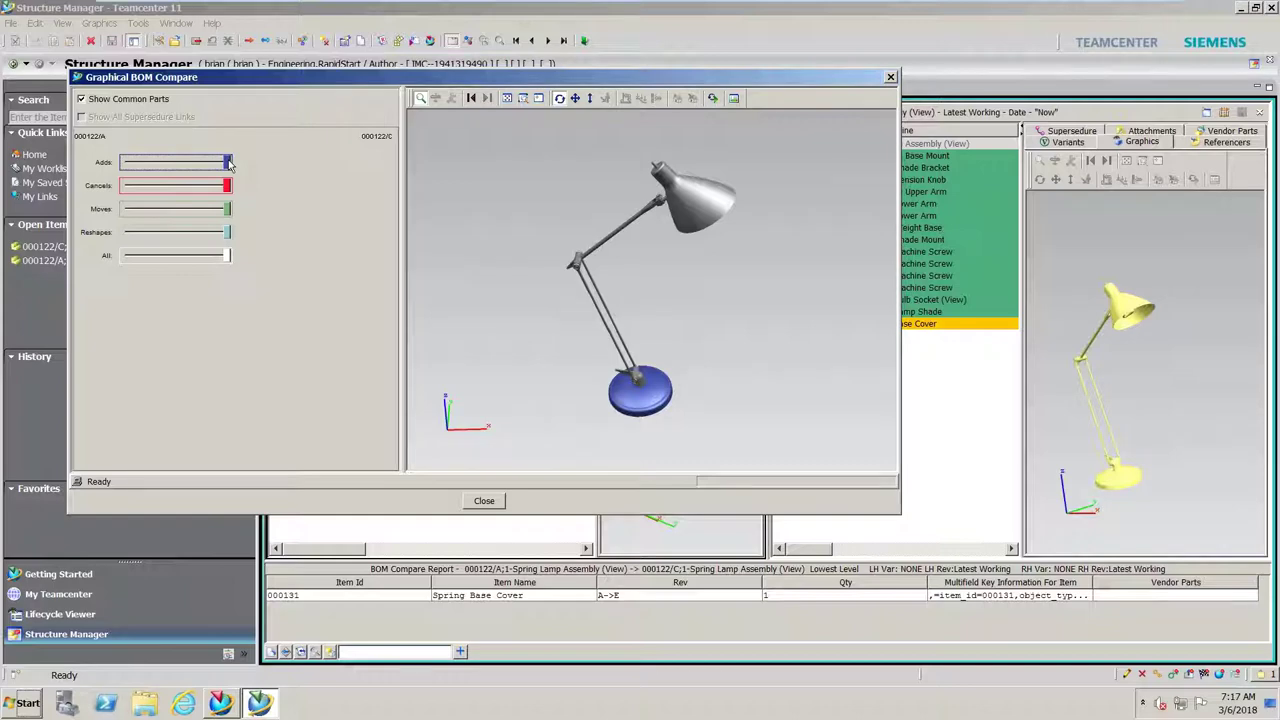
pyautogui.moveTo(228, 163); pyautogui.dragTo(115, 170)
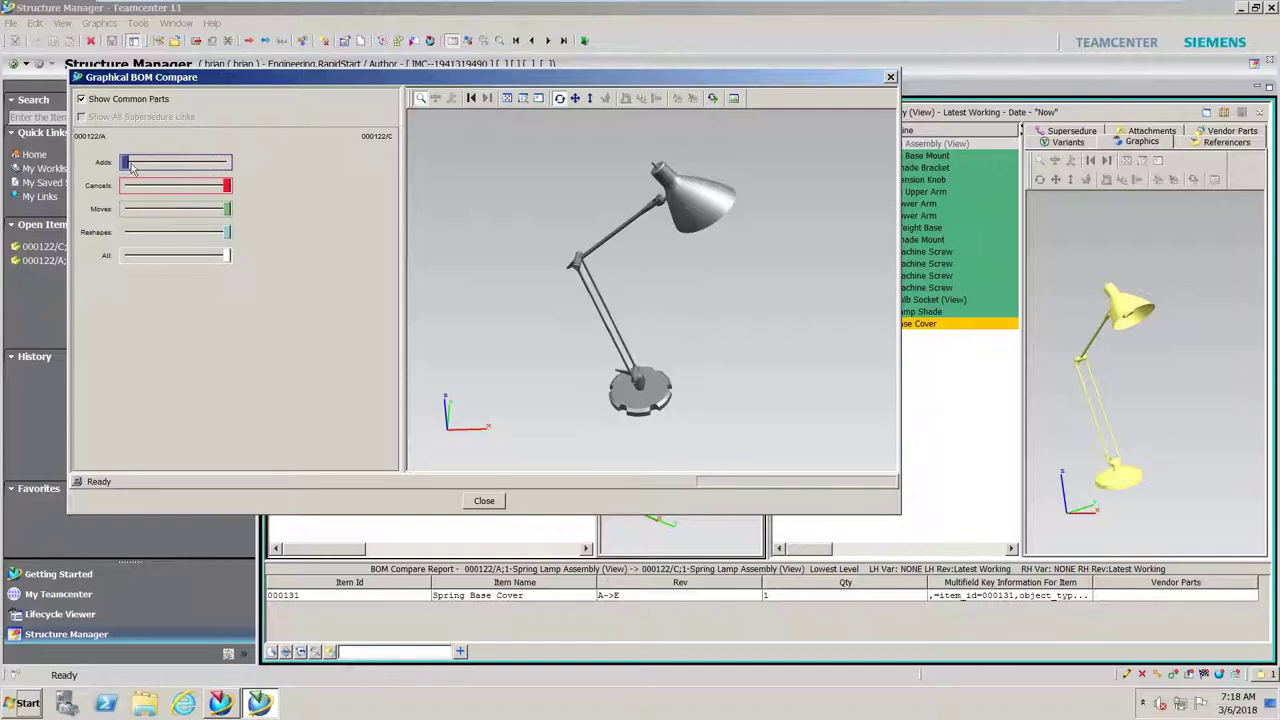
pyautogui.moveTo(226, 185); pyautogui.dragTo(92, 188)
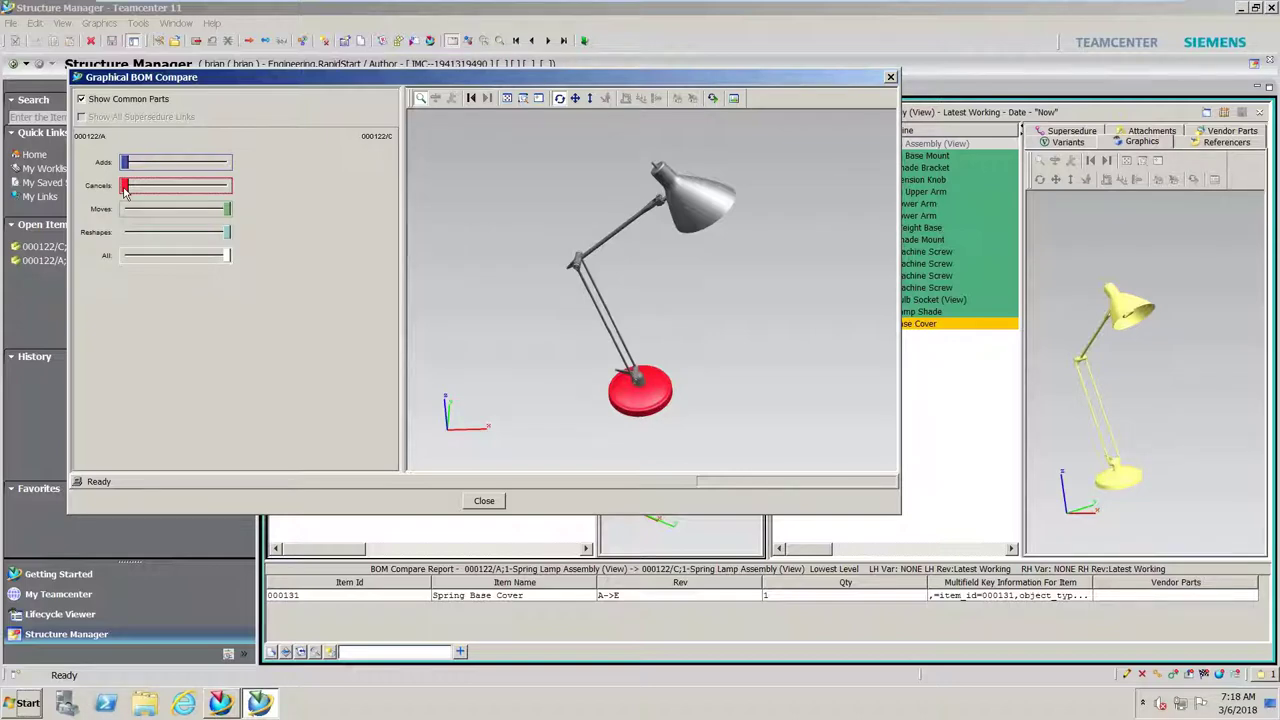
pyautogui.moveTo(125, 191); pyautogui.dragTo(237, 184)
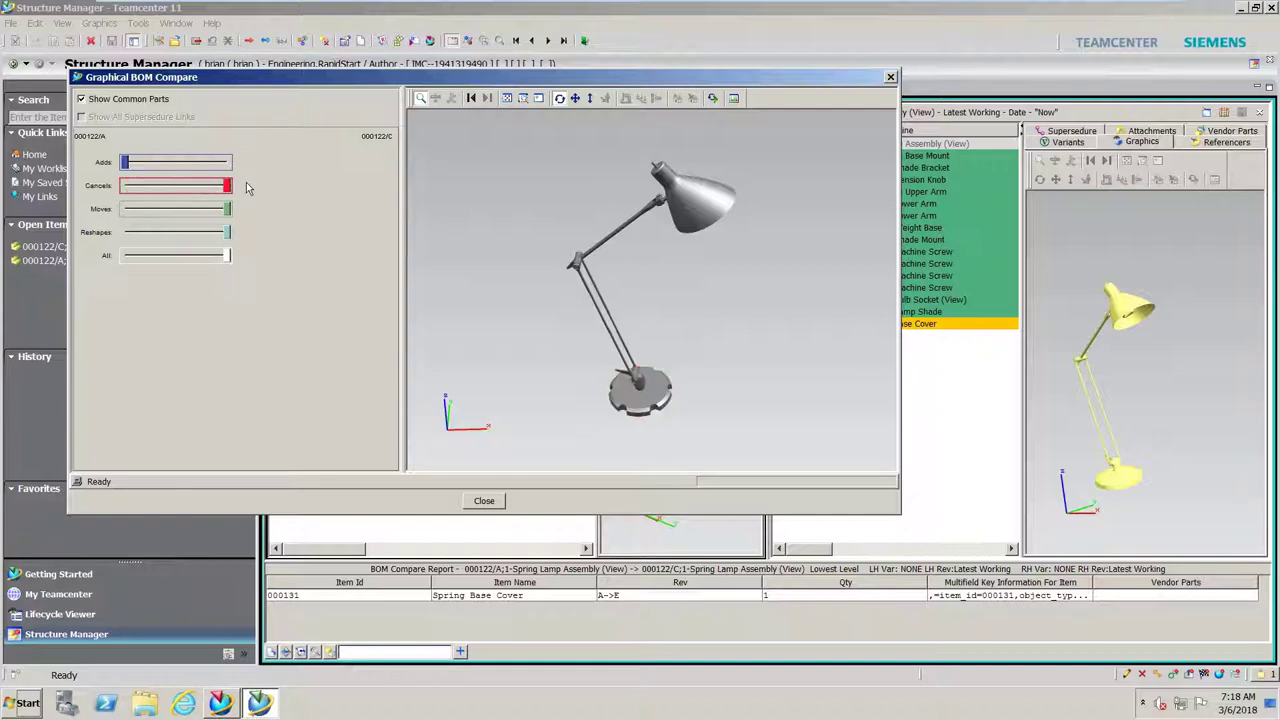
pyautogui.moveTo(126, 163); pyautogui.dragTo(233, 164)
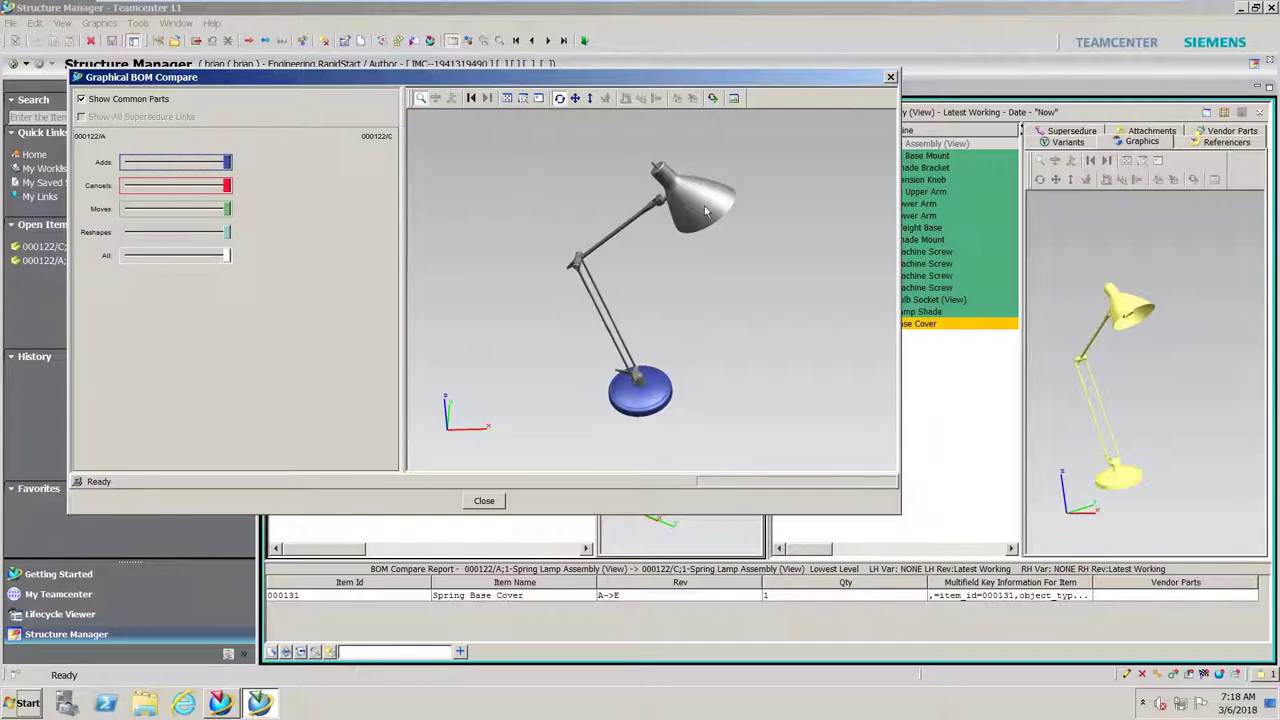
pyautogui.click(890, 79)
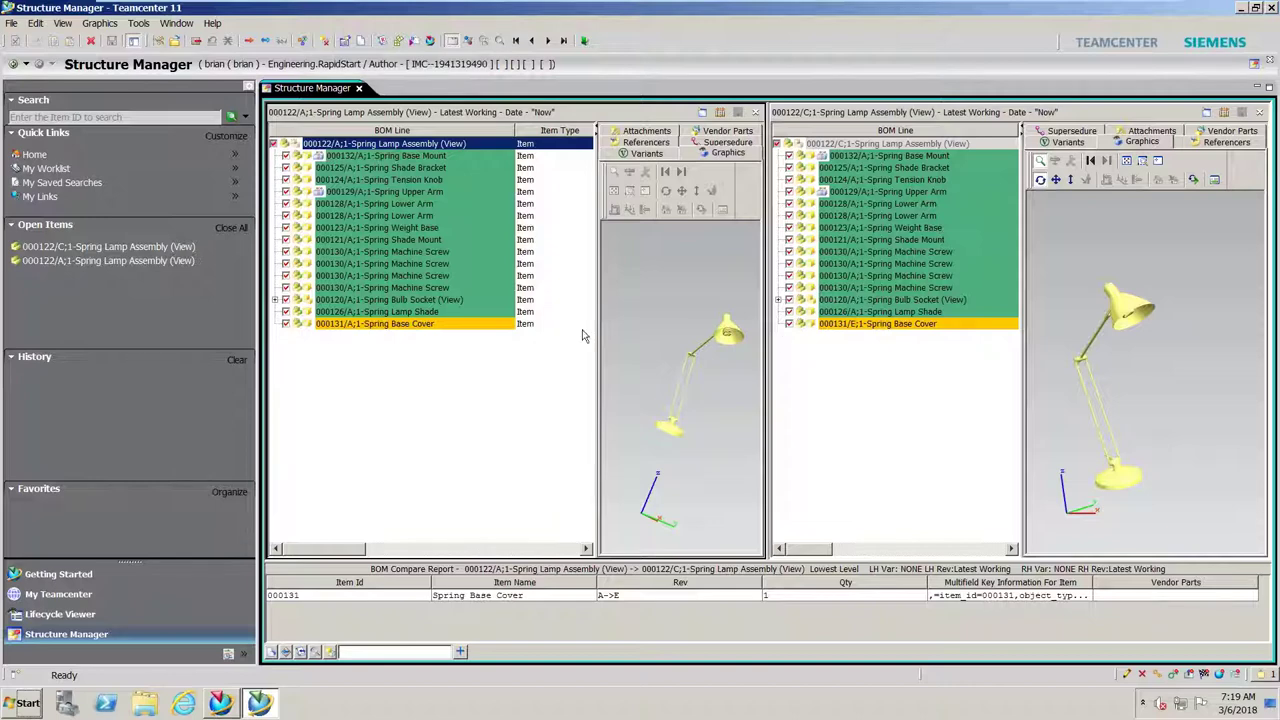
# Step: Close Structure Manager and collapse 000122/C;1 and the 000122-Spring Lamp Assembly item in the Home tree
pyautogui.click(1270, 63)
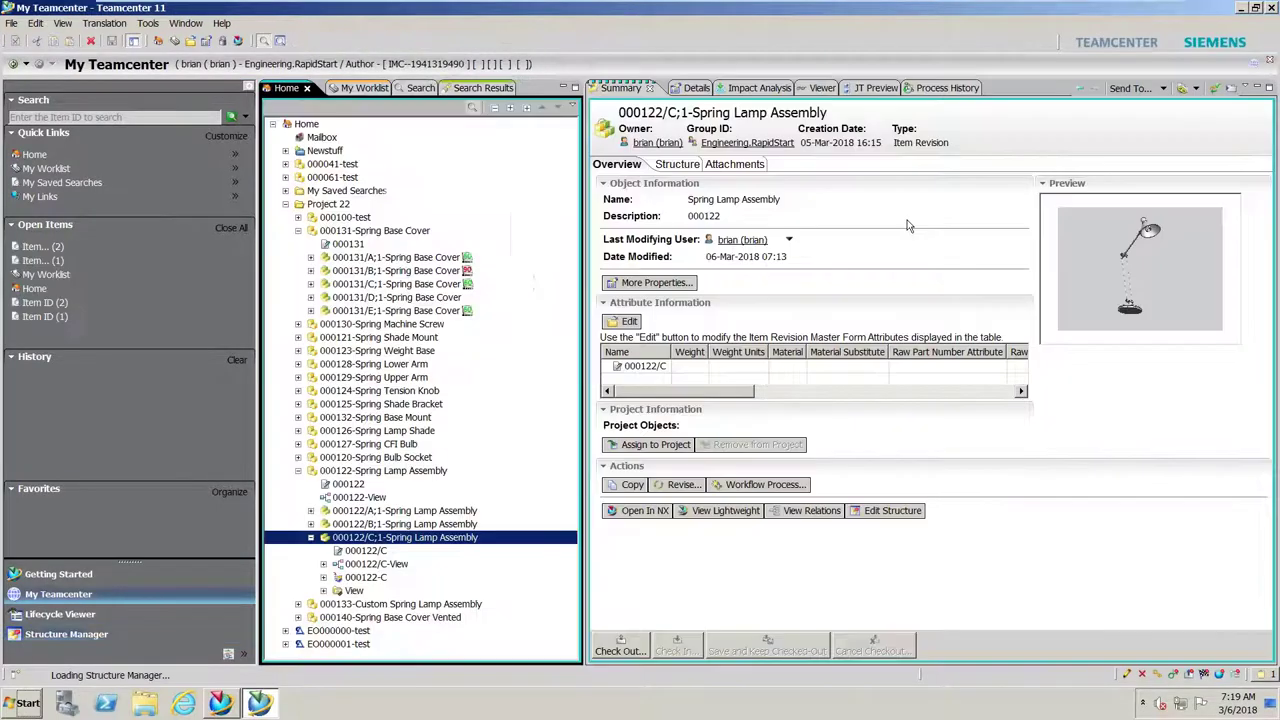
pyautogui.click(310, 537)
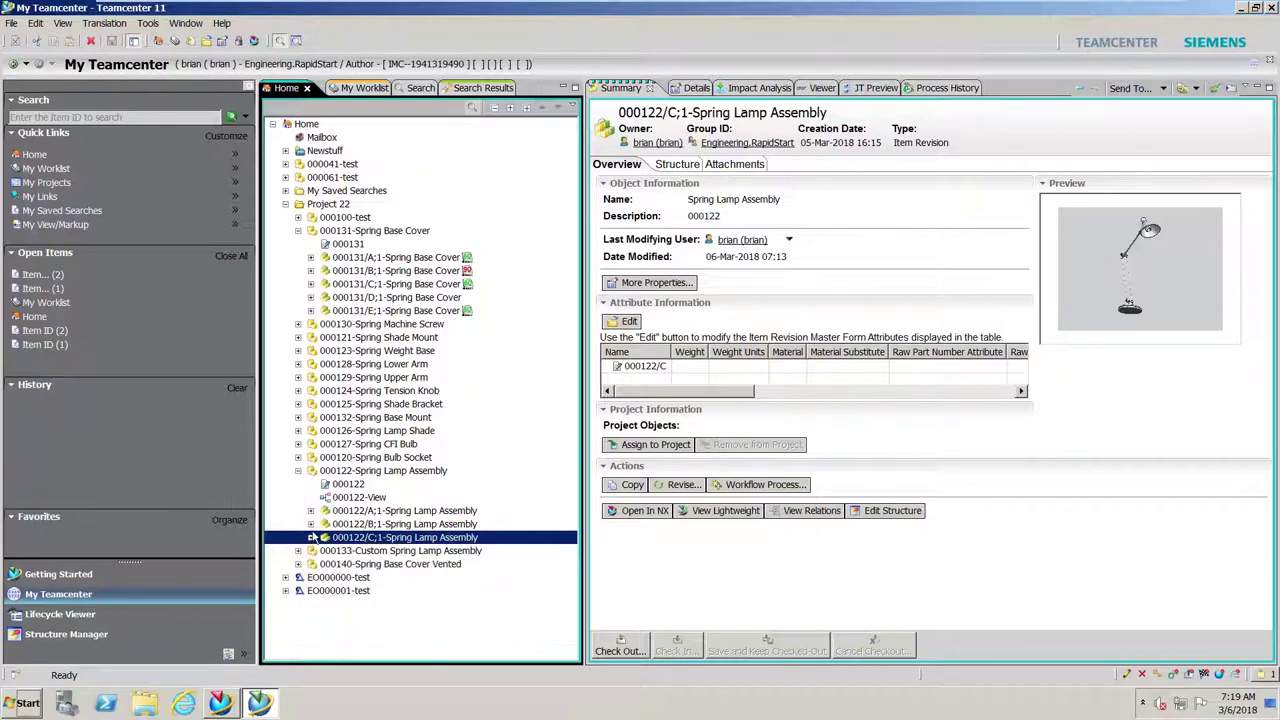
pyautogui.click(298, 471)
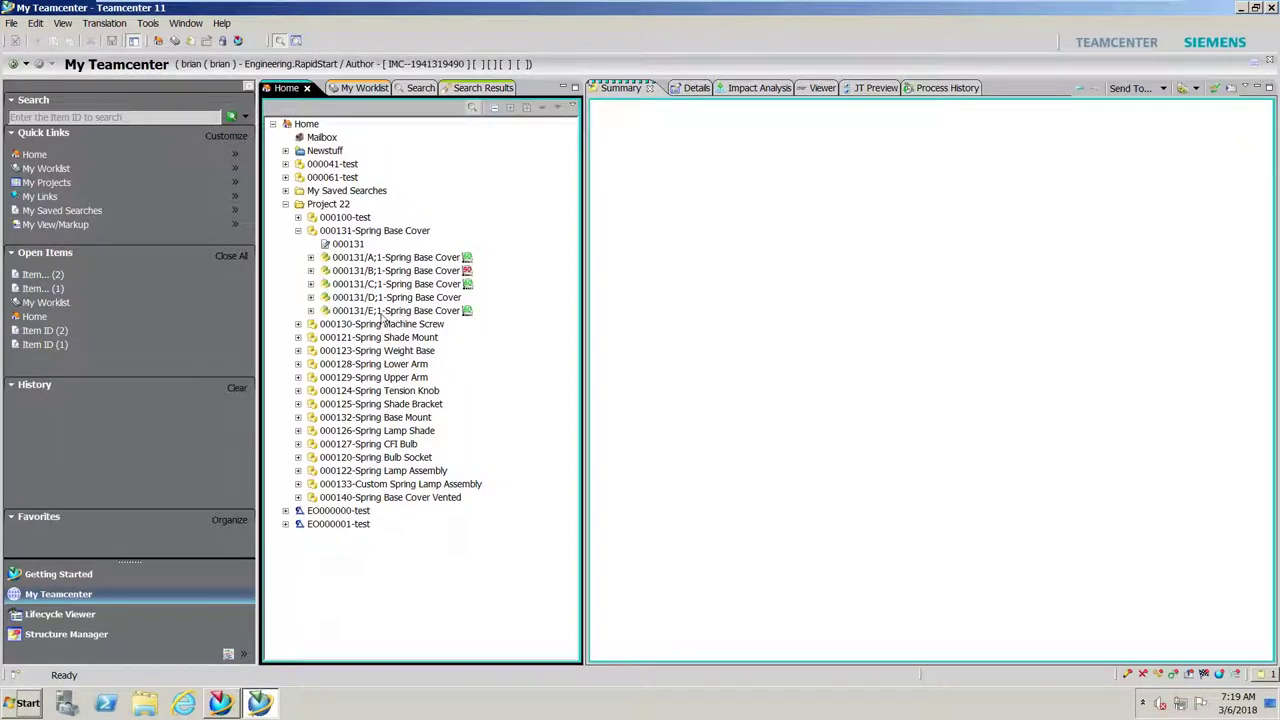
pyautogui.click(356, 312)
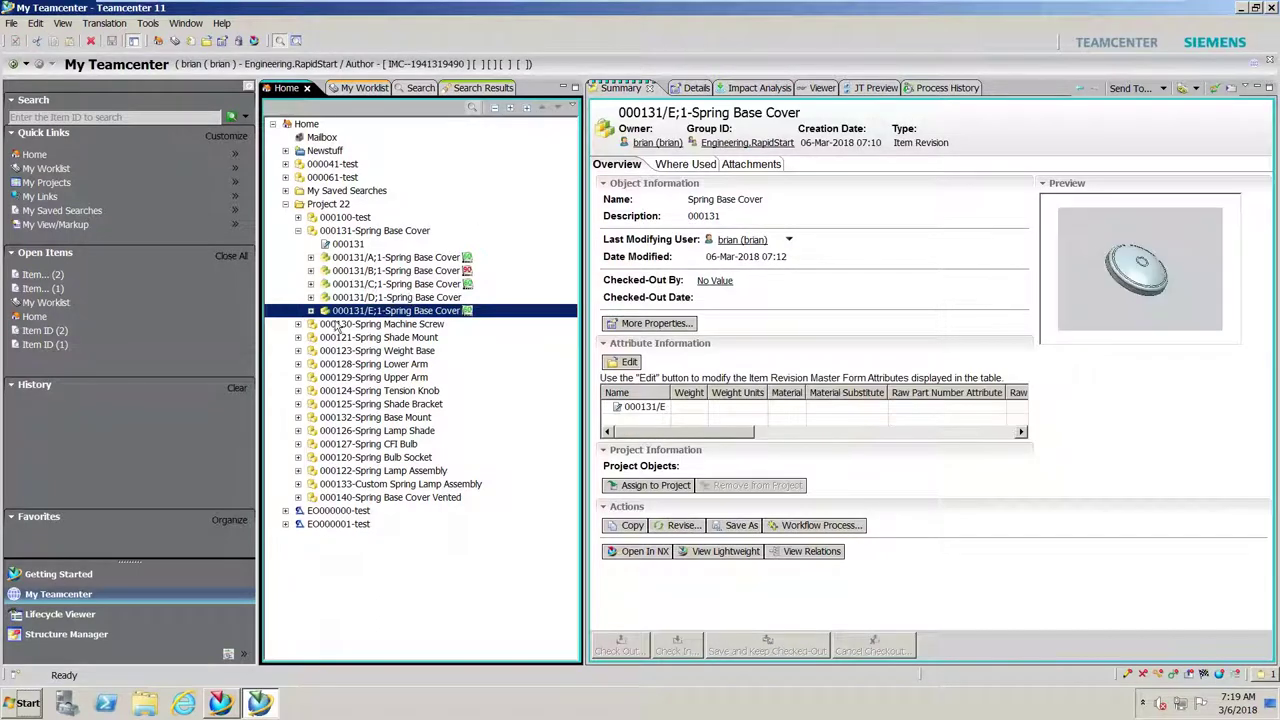
pyautogui.click(306, 124)
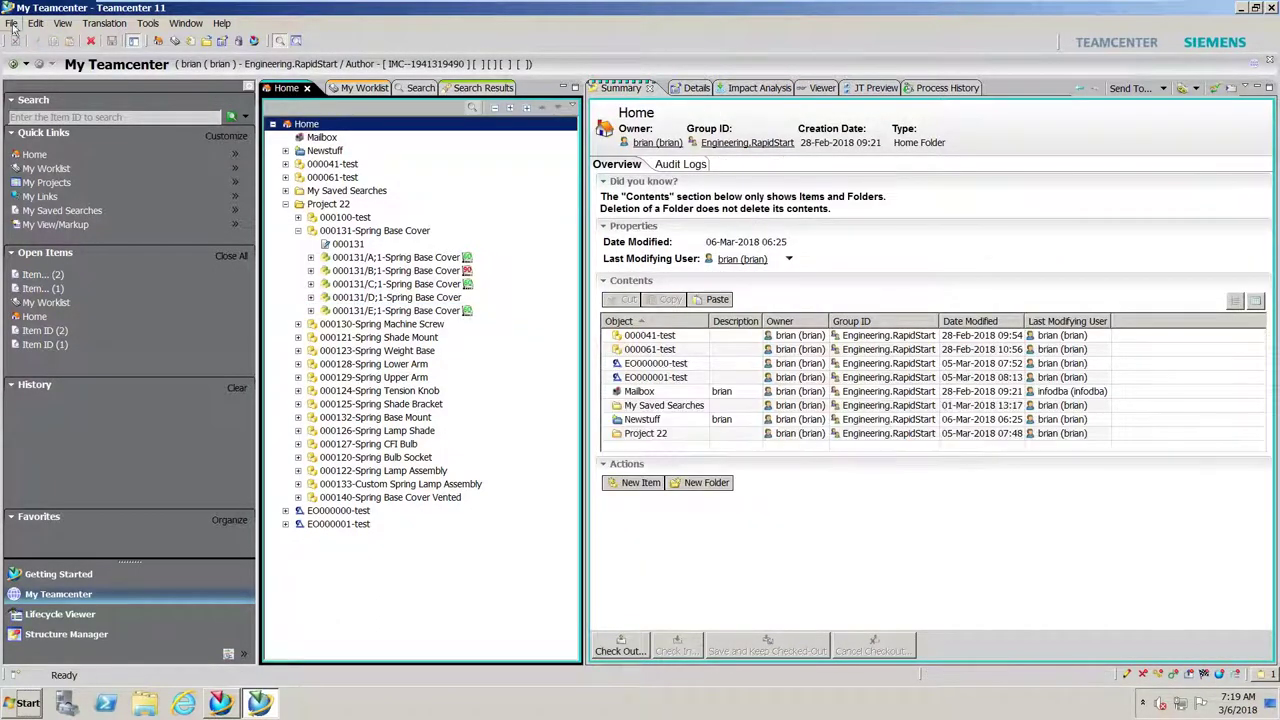
pyautogui.click(15, 26)
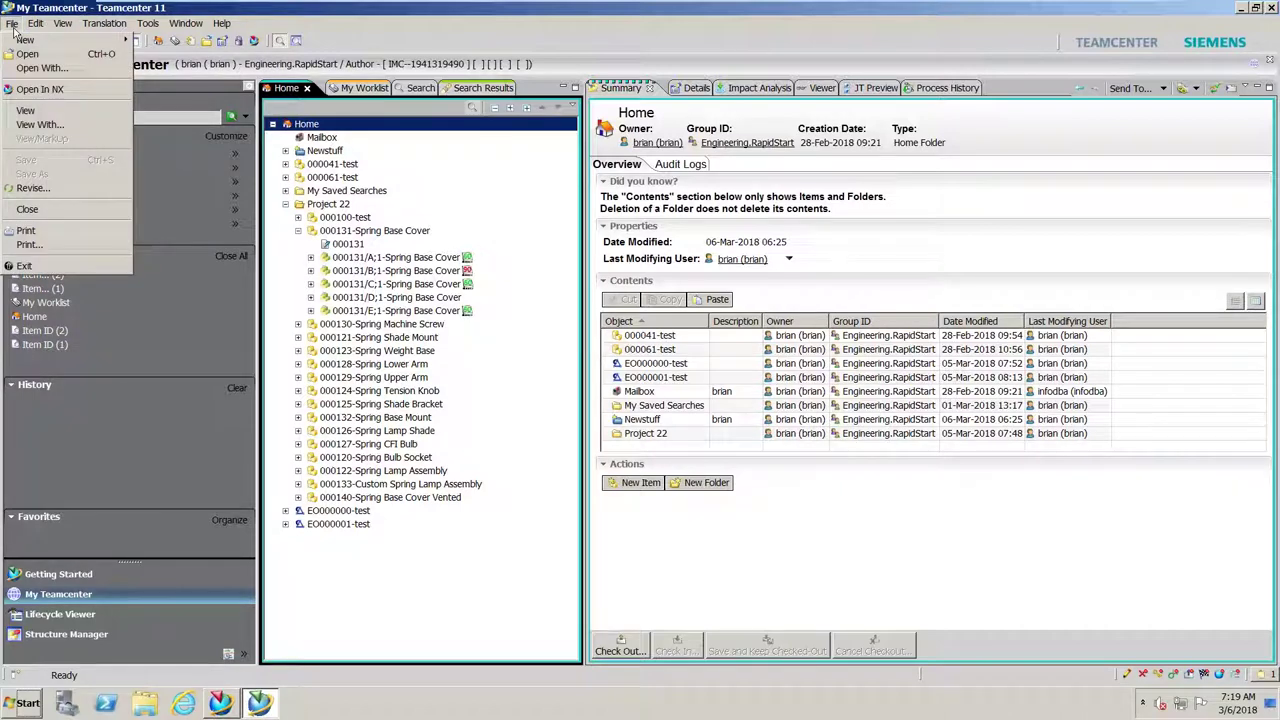
pyautogui.moveTo(25, 40)
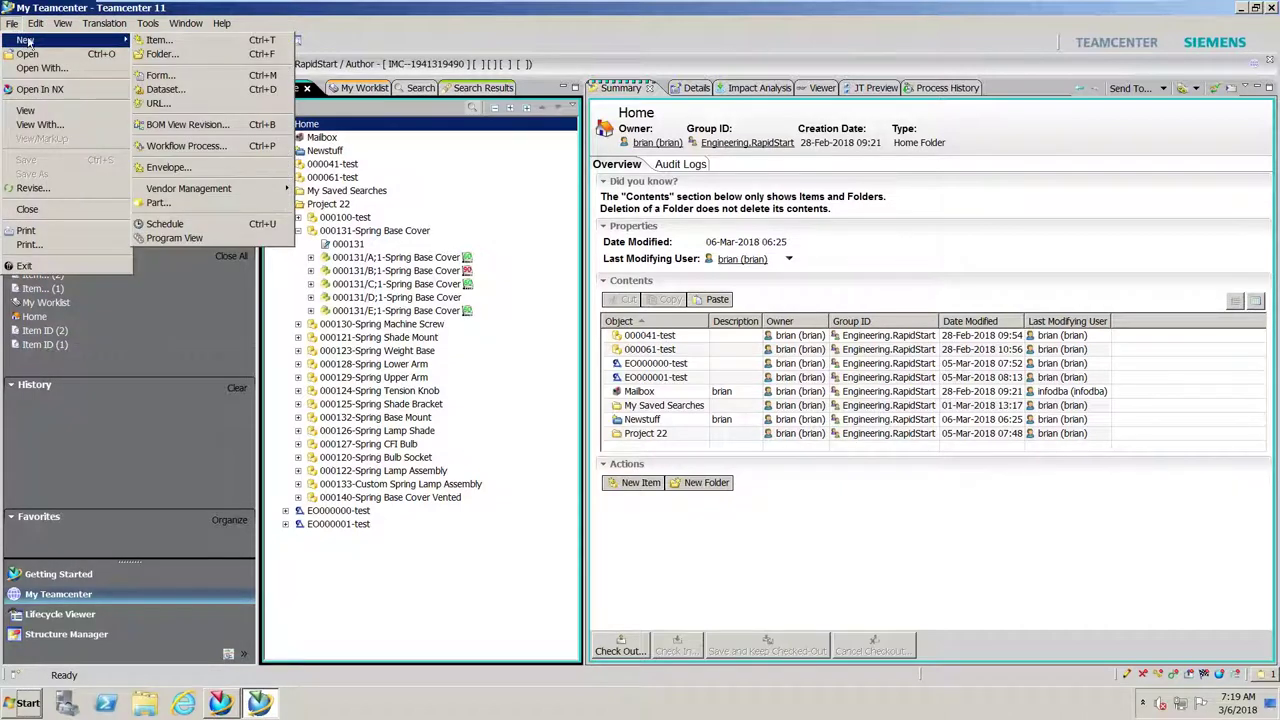
pyautogui.click(186, 147)
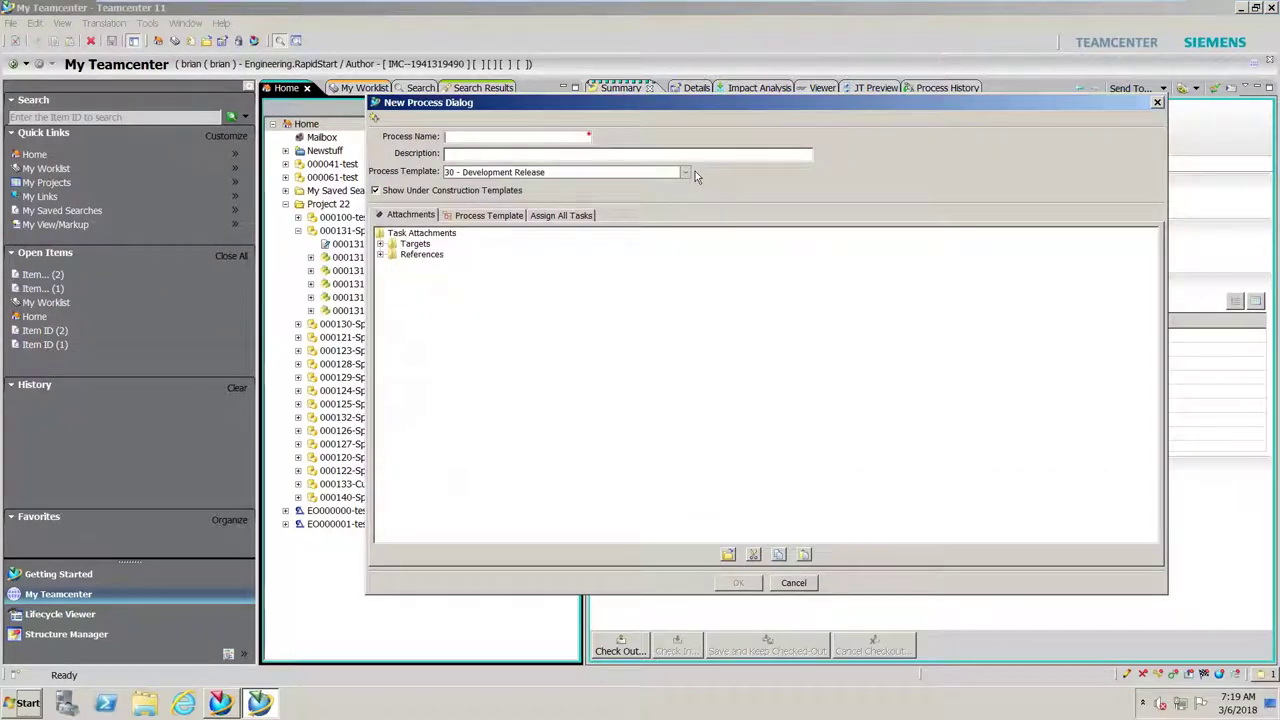
pyautogui.click(793, 583)
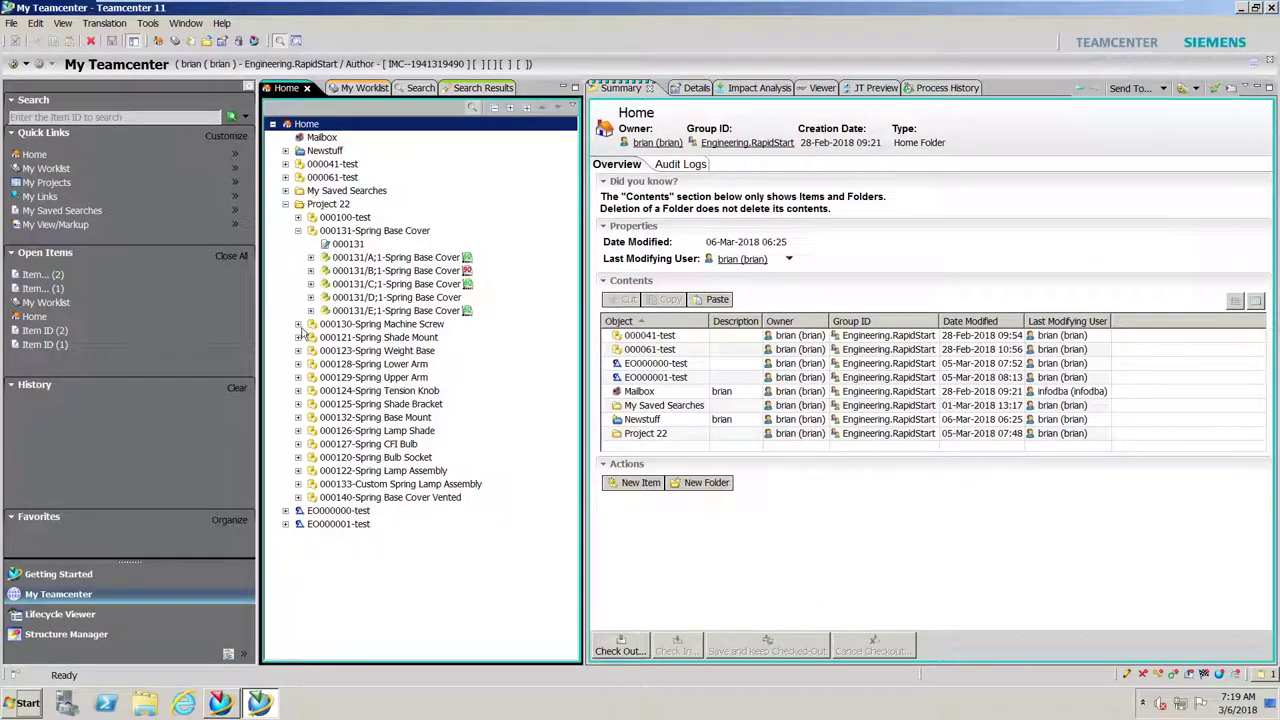
# Step: Create an Engineering Order in the Home folder with an assigned ID and the name New Lamp Base Cover
pyautogui.click(11, 23)
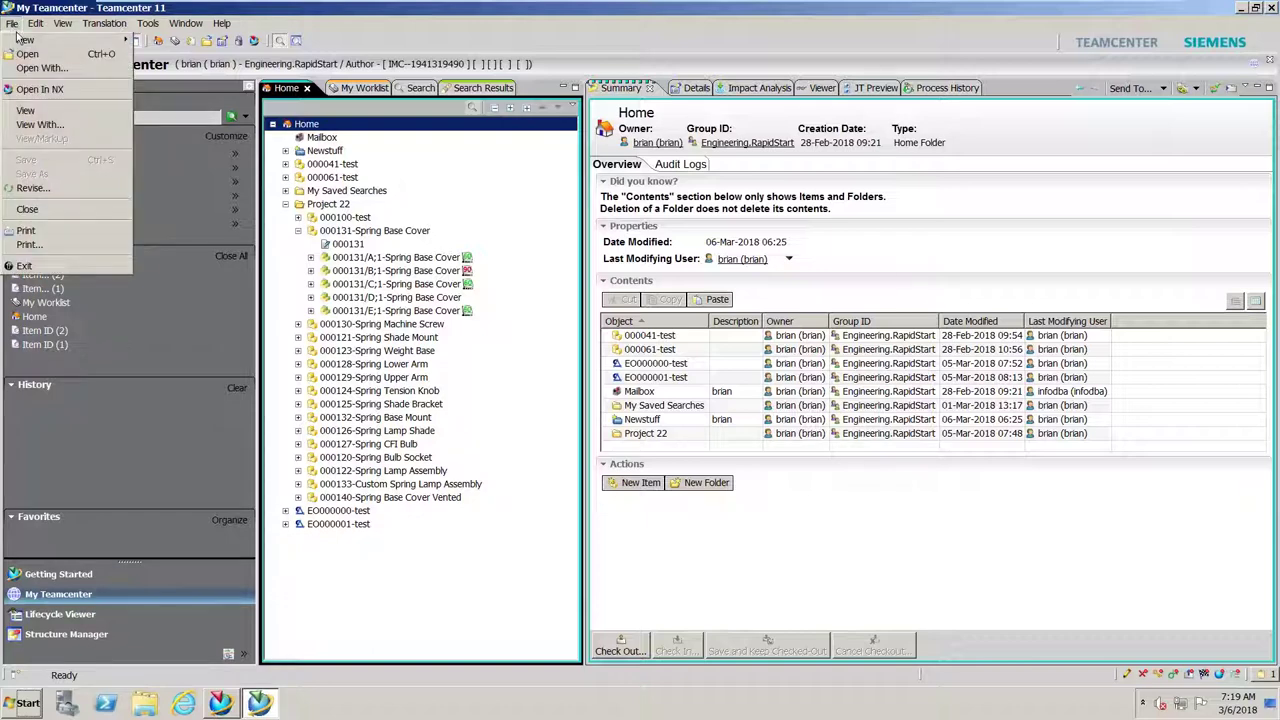
pyautogui.moveTo(37, 40)
pyautogui.click(199, 41)
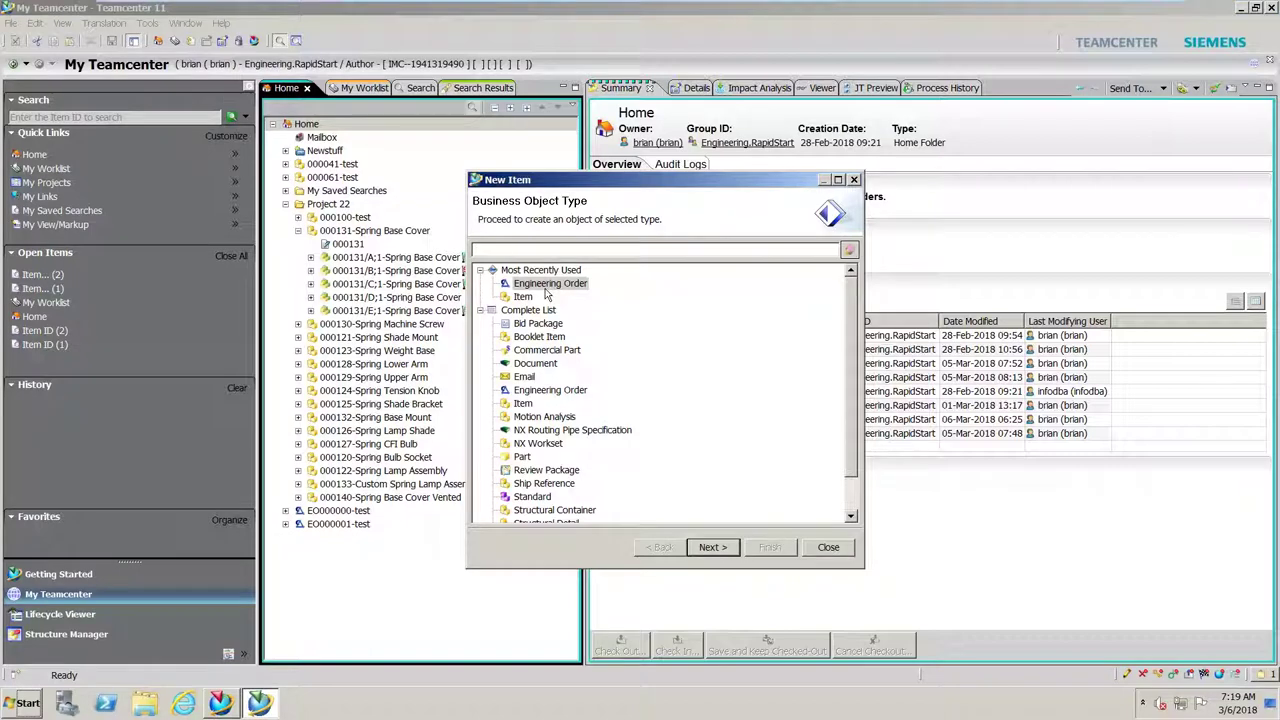
pyautogui.click(713, 547)
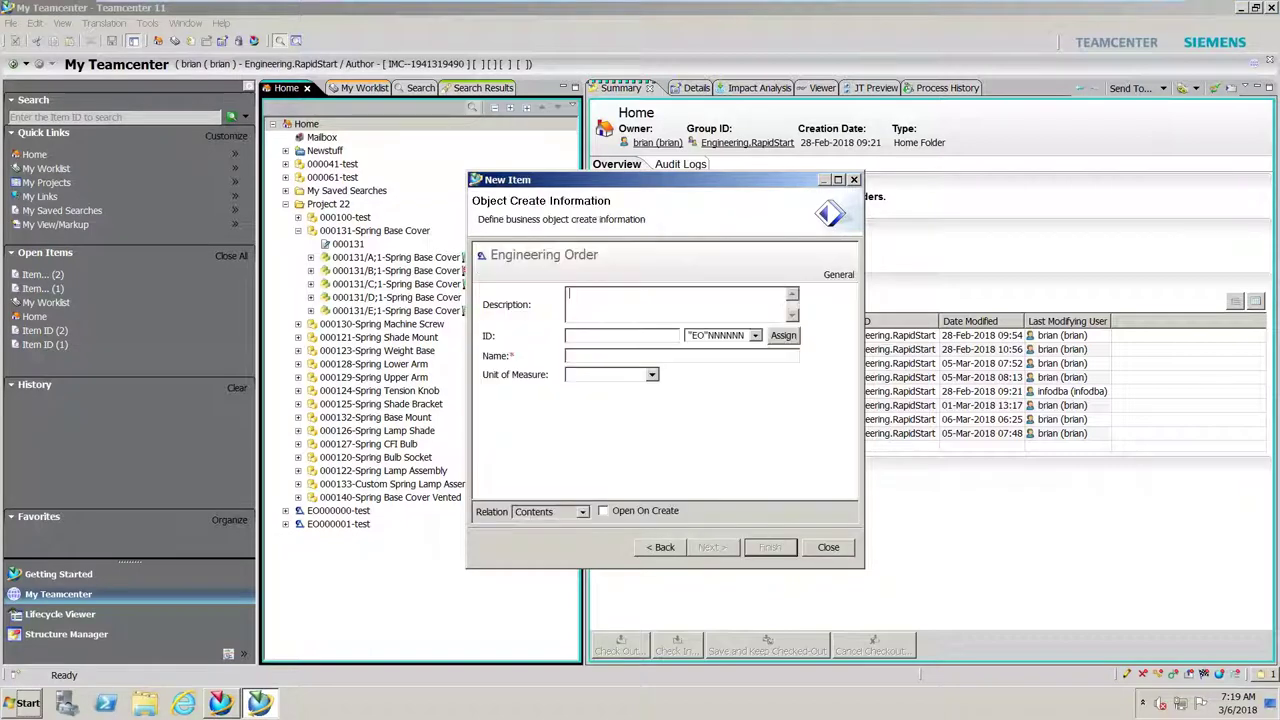
pyautogui.click(784, 336)
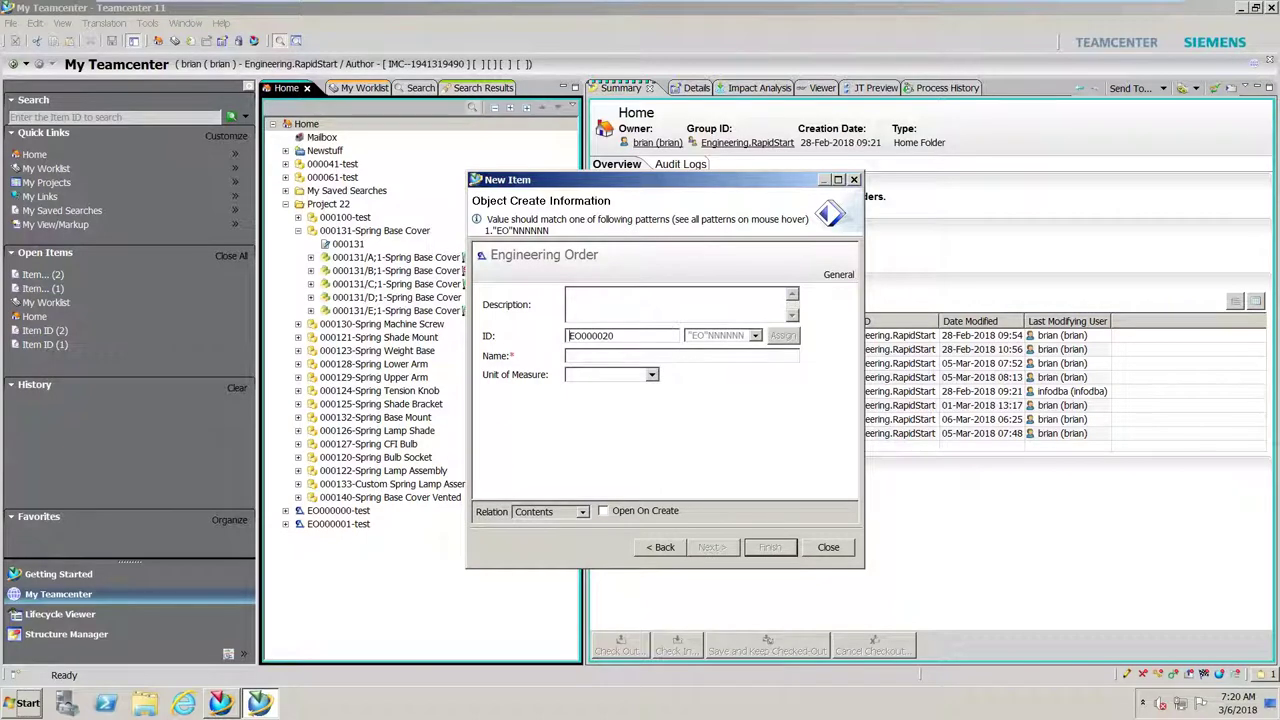
pyautogui.click(573, 355)
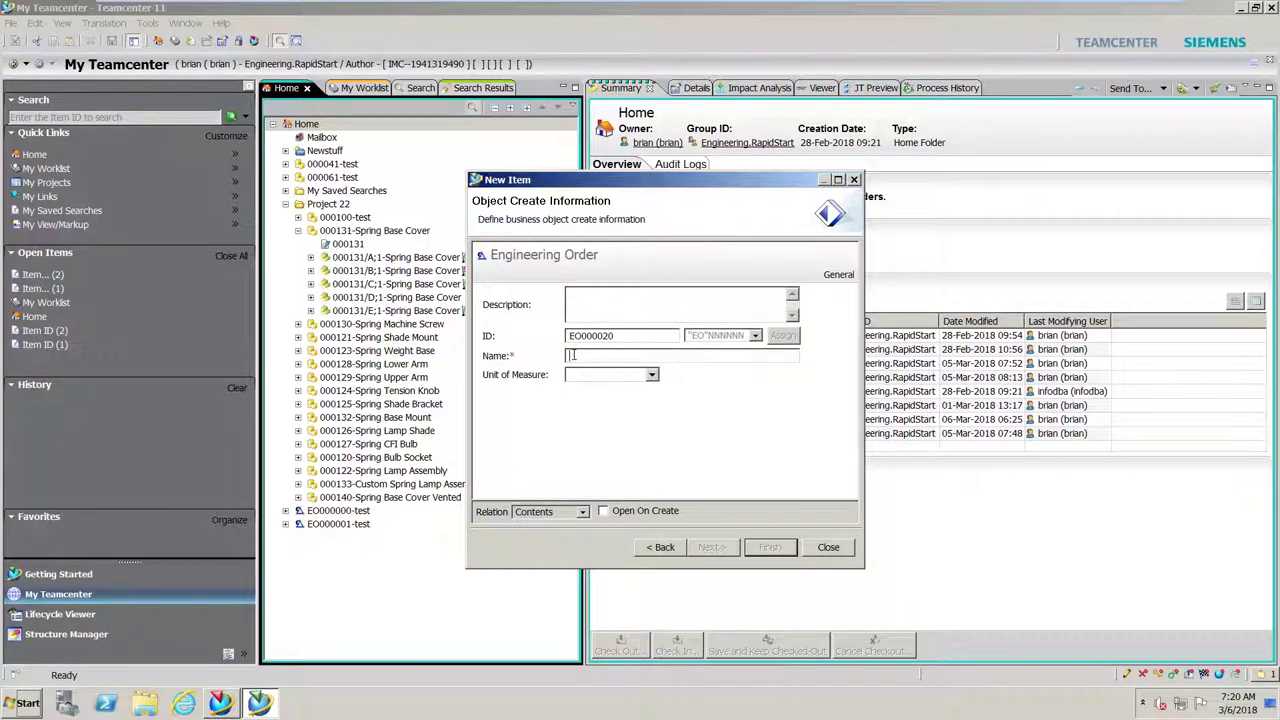
pyautogui.write('New')
pyautogui.write('Lamp Base Cover')
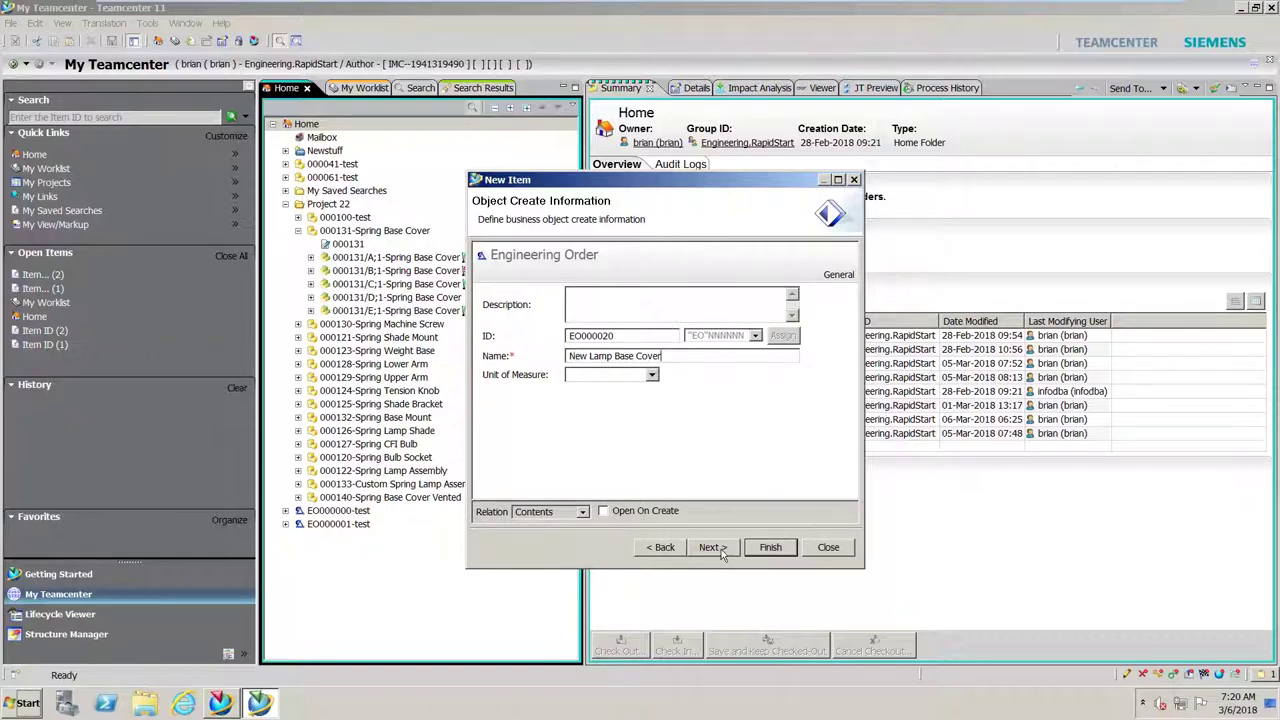
pyautogui.click(770, 554)
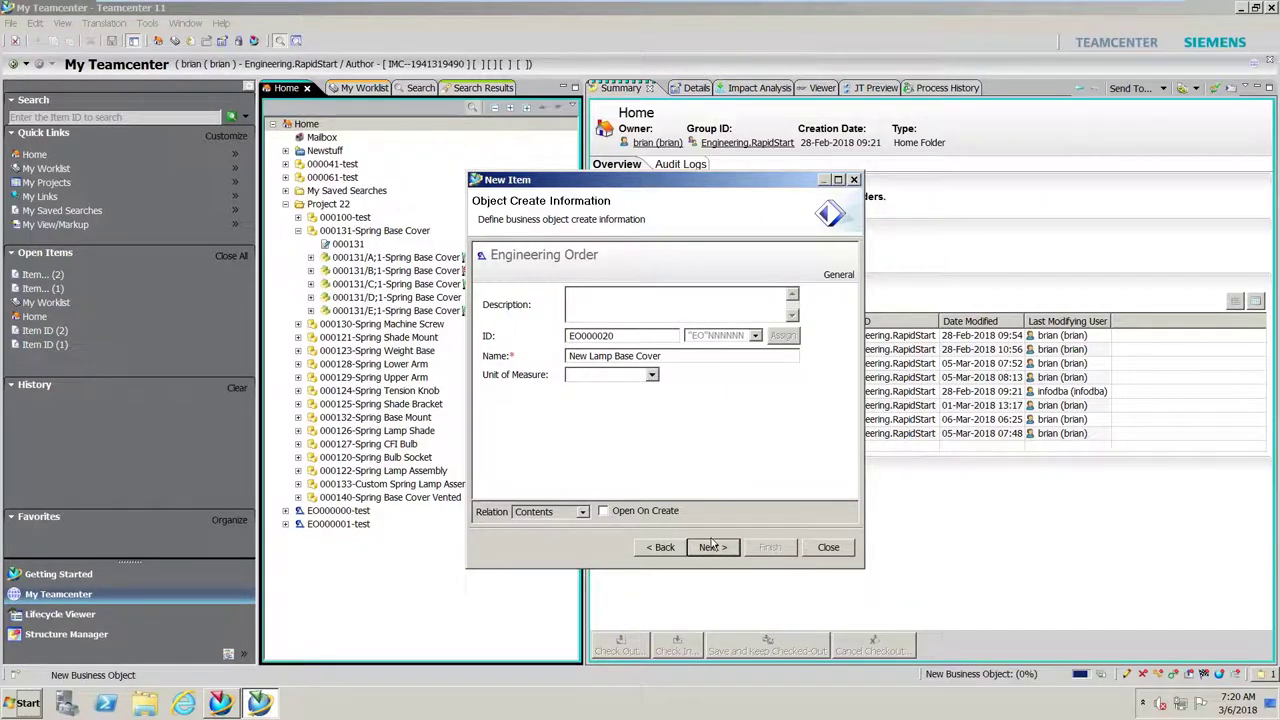
pyautogui.click(830, 547)
# Step: Expand EO000020-New Lamp Base Cover and its revision A, and check out the CR - Change Request form from the viewer
pyautogui.click(285, 537)
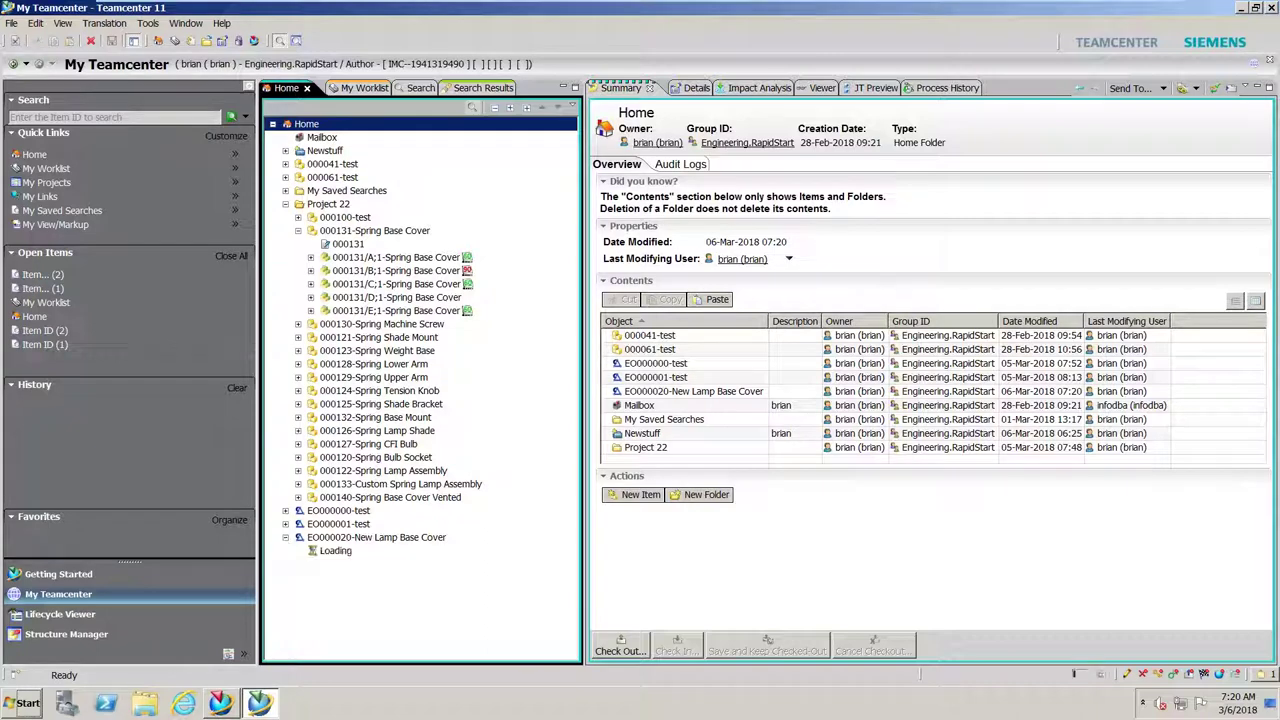
pyautogui.click(297, 550)
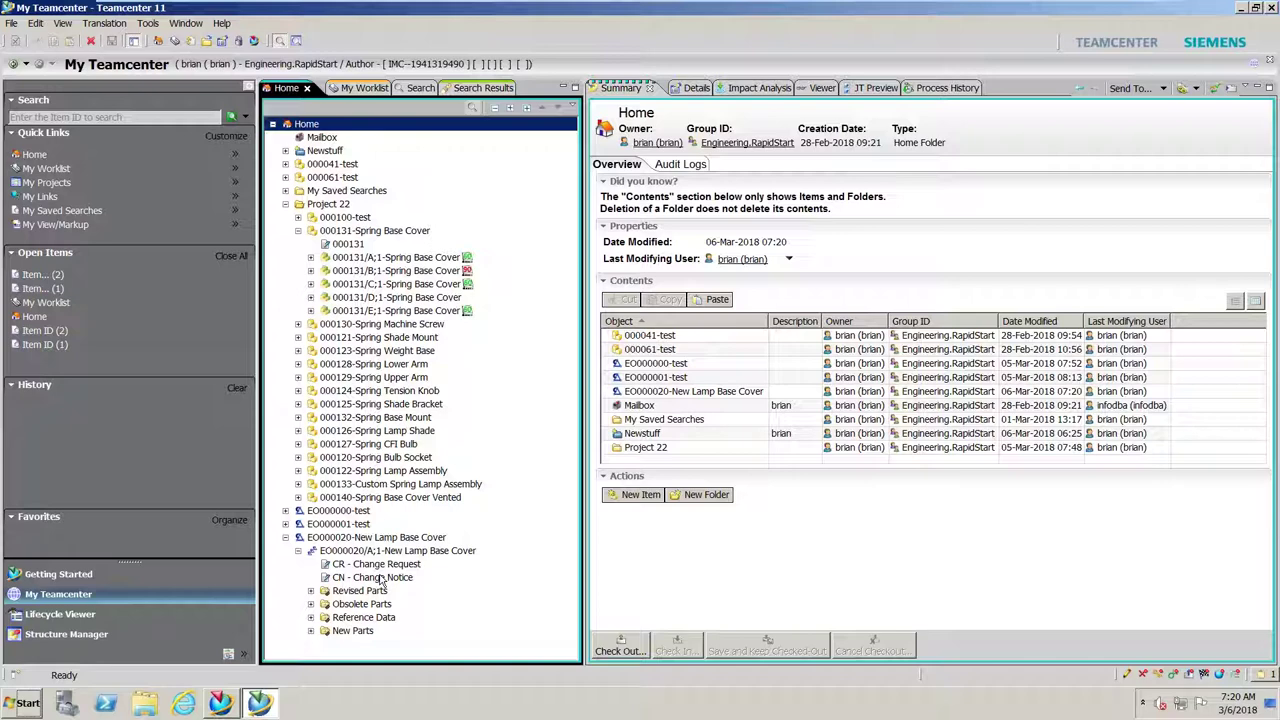
pyautogui.click(380, 565)
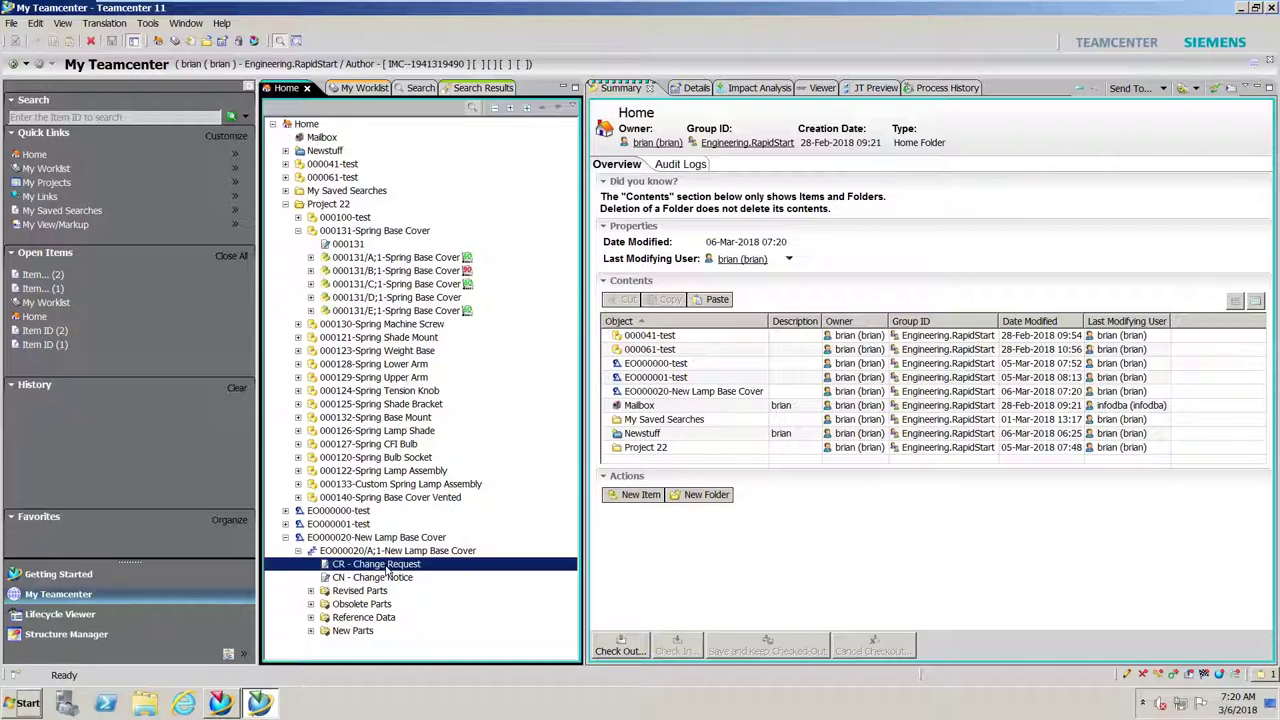
pyautogui.click(820, 90)
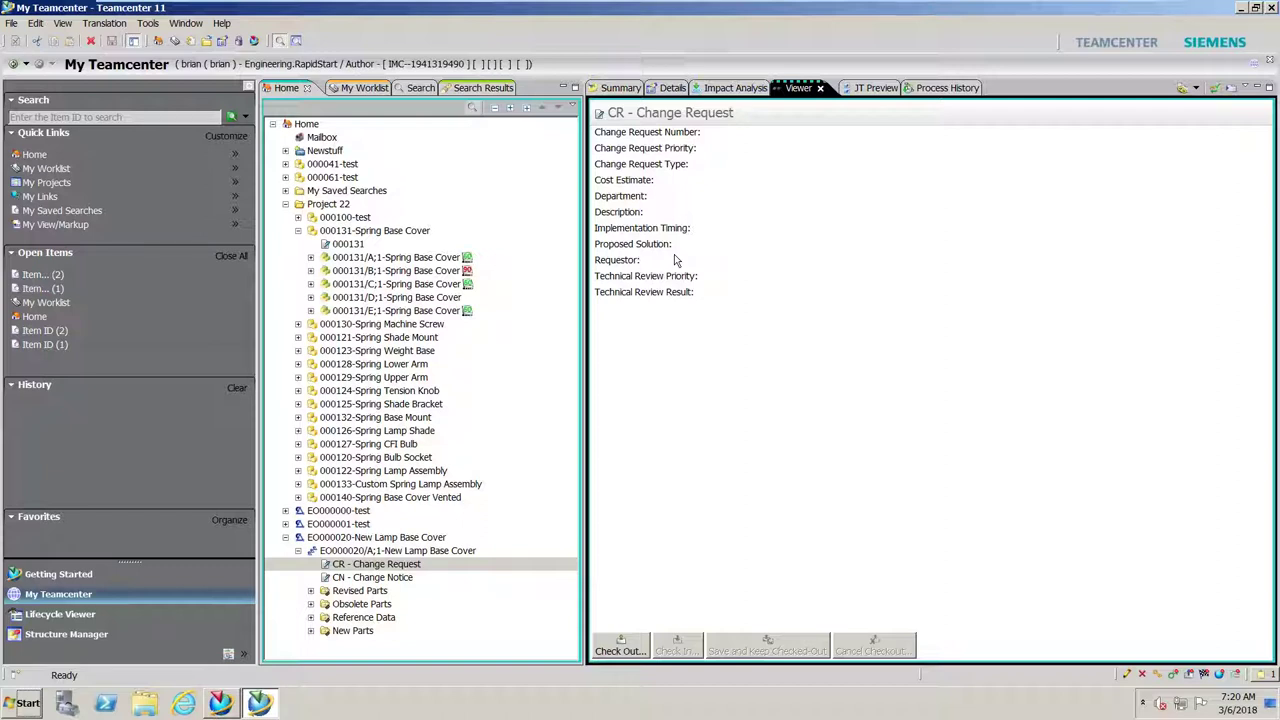
pyautogui.click(621, 647)
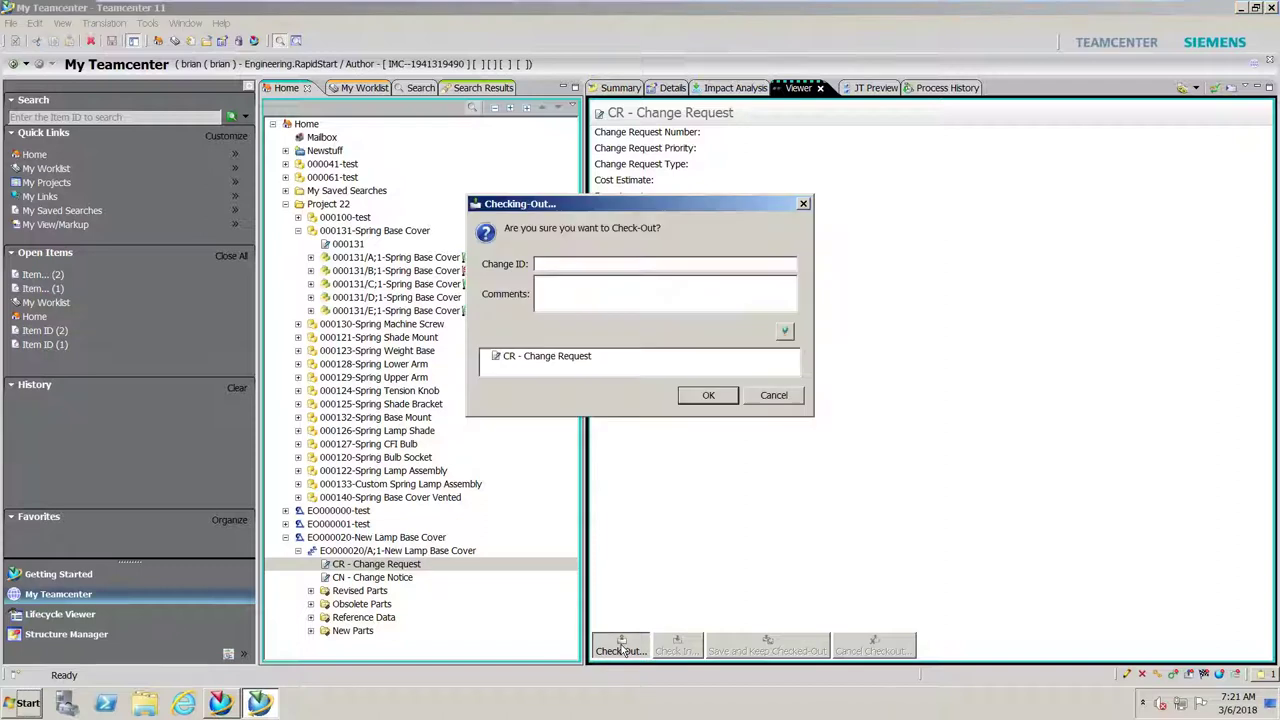
pyautogui.click(717, 396)
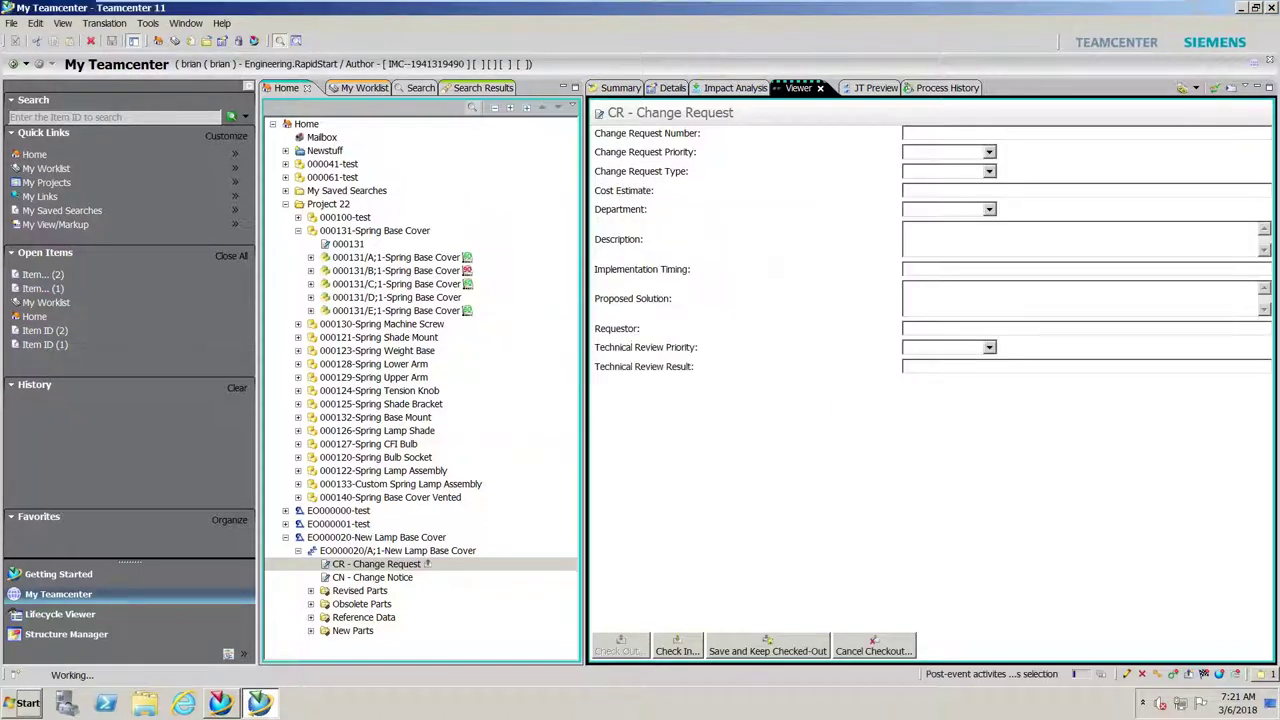
# Step: Set the change request's priority to 3 = Low, type to Improvement, department to Eng and technical review priority to 3 = Low
pyautogui.click(989, 152)
pyautogui.click(945, 209)
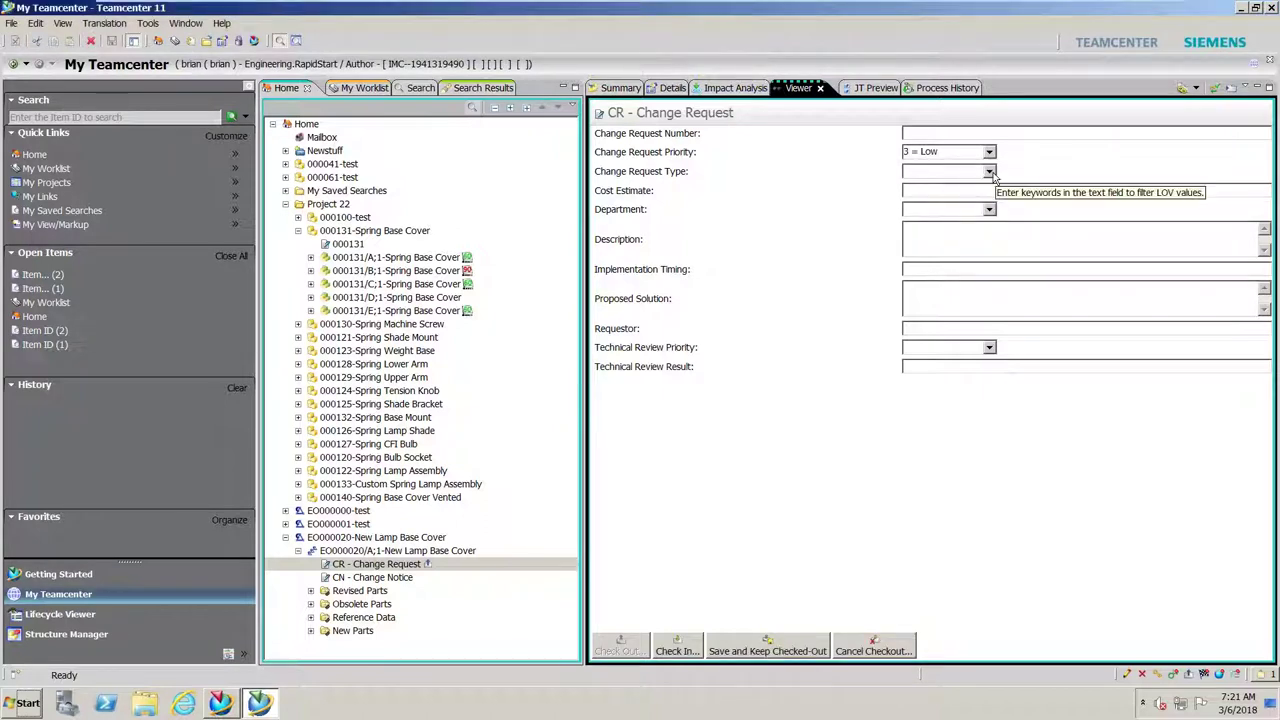
pyautogui.click(990, 173)
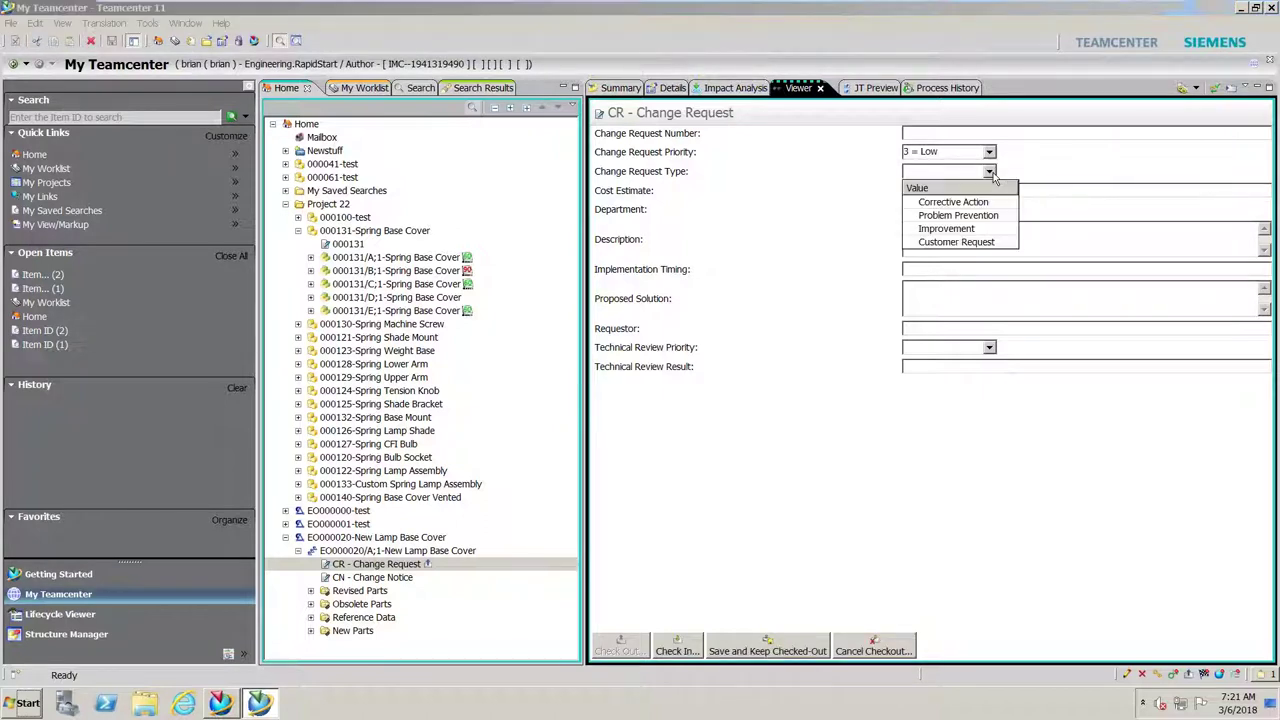
pyautogui.click(958, 228)
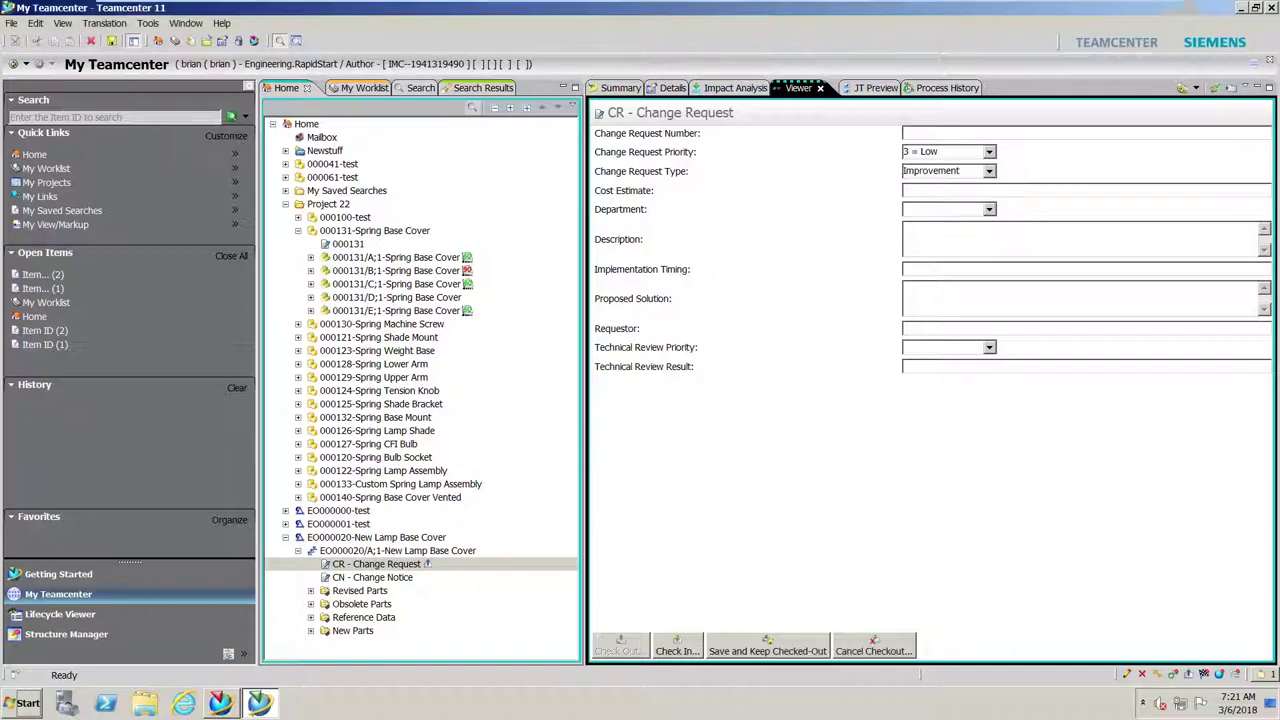
pyautogui.click(988, 209)
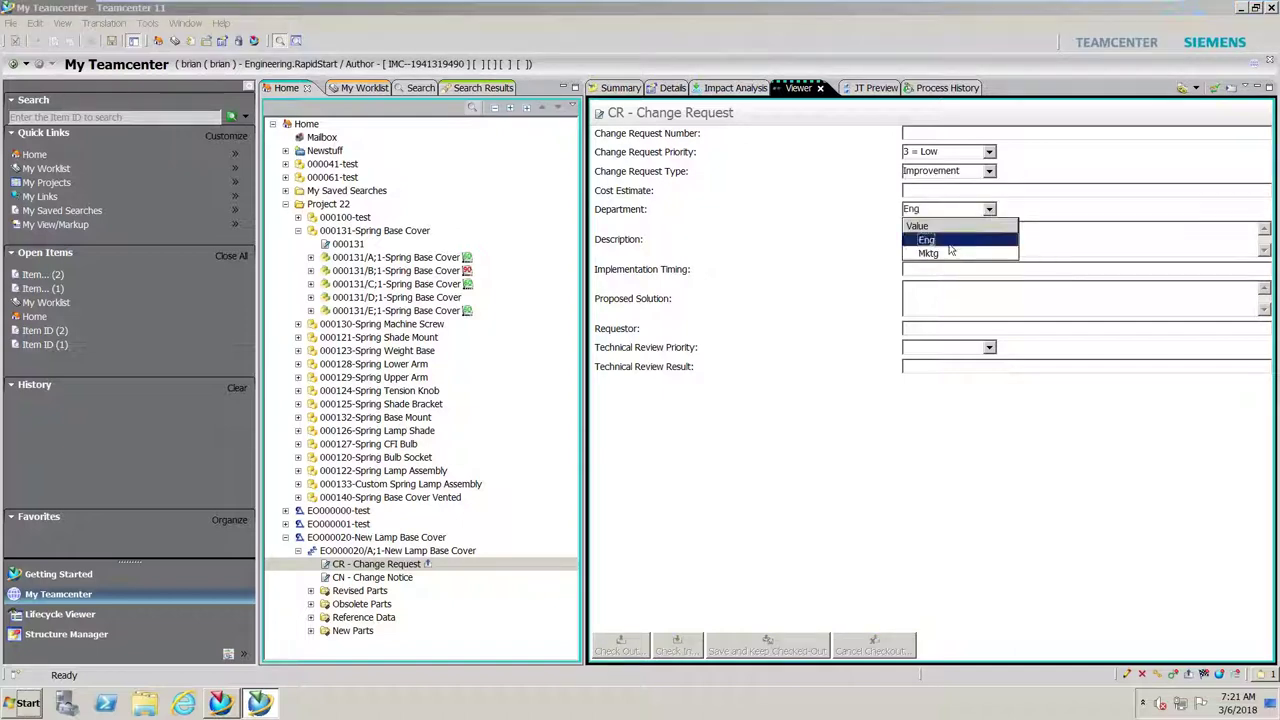
pyautogui.click(950, 246)
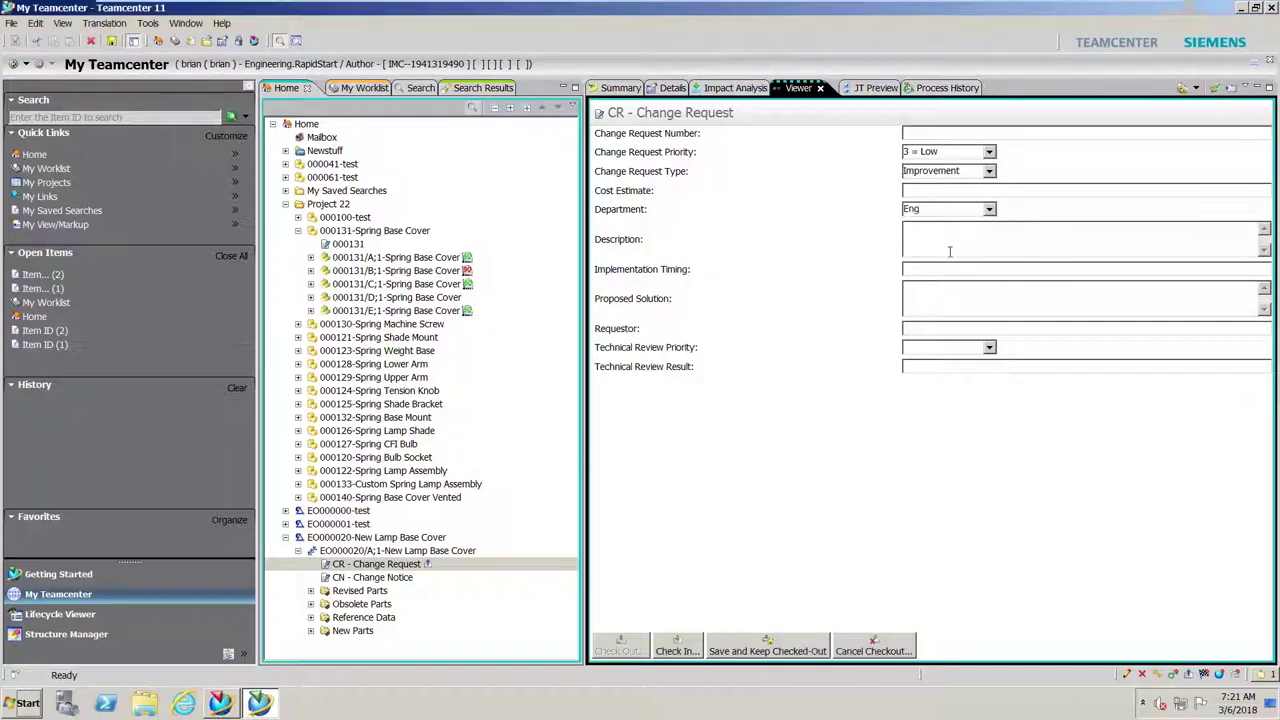
pyautogui.click(988, 348)
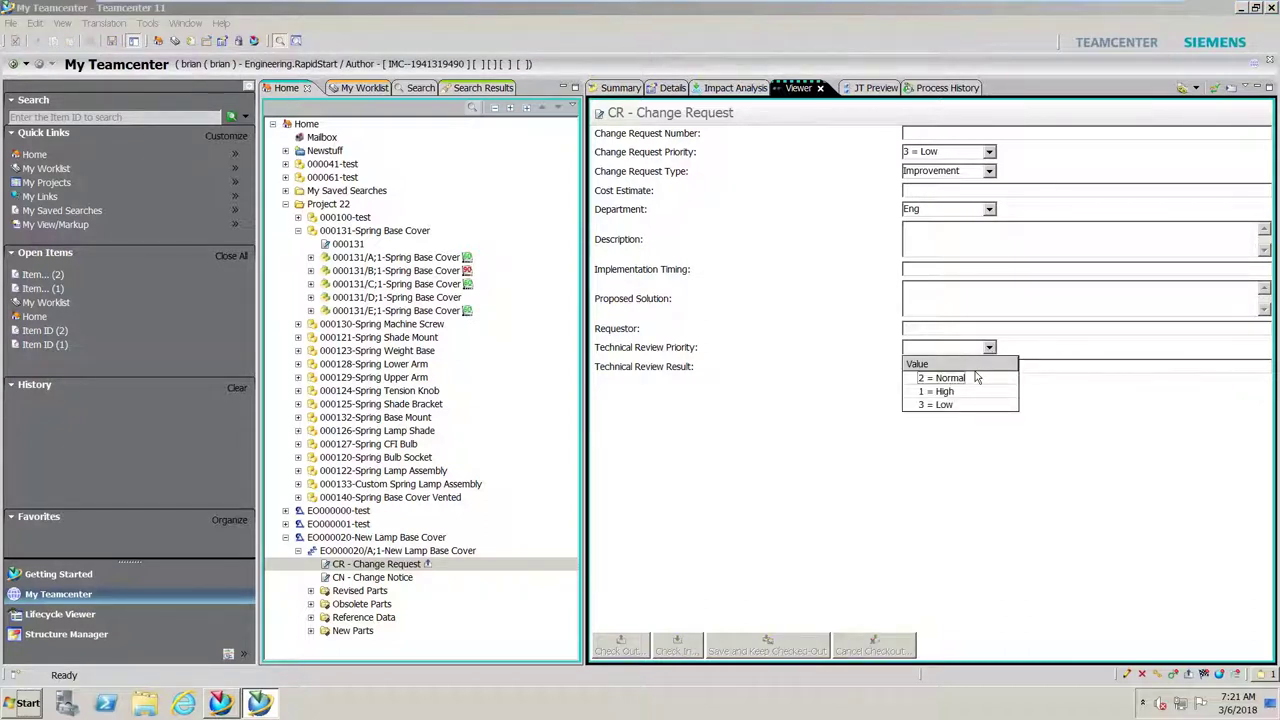
pyautogui.click(949, 405)
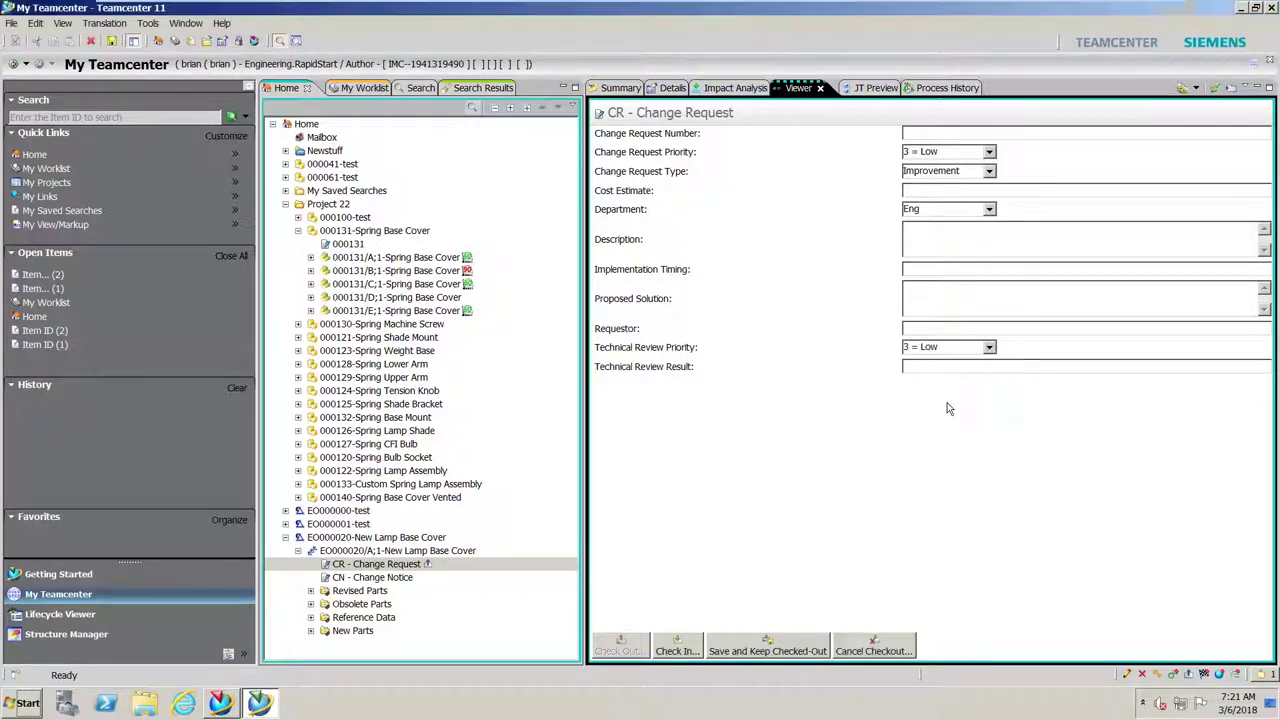
# Step: Enter "New Cover for venting heat." as the proposed solution and check in the change request form
pyautogui.click(918, 294)
pyautogui.write('New COv')
pyautogui.press('BackSpace')
pyautogui.press('BackSpace')
pyautogui.write('over for venting heat.')
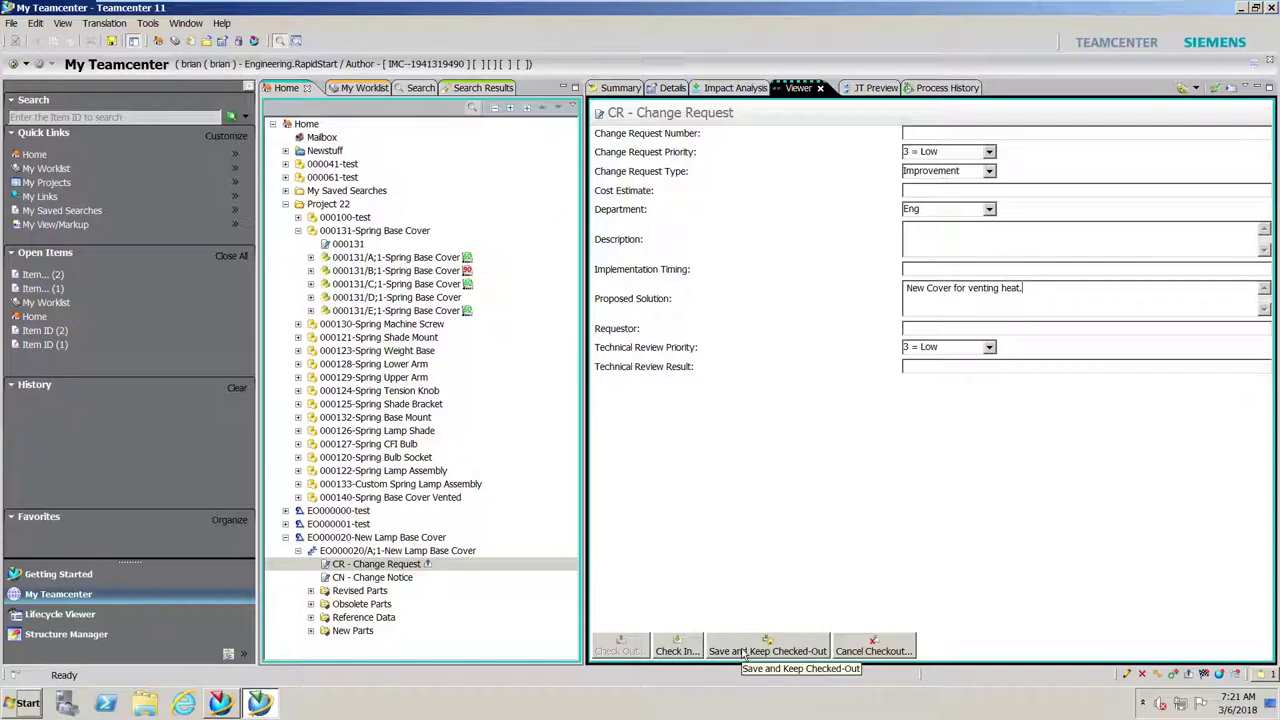
pyautogui.click(676, 651)
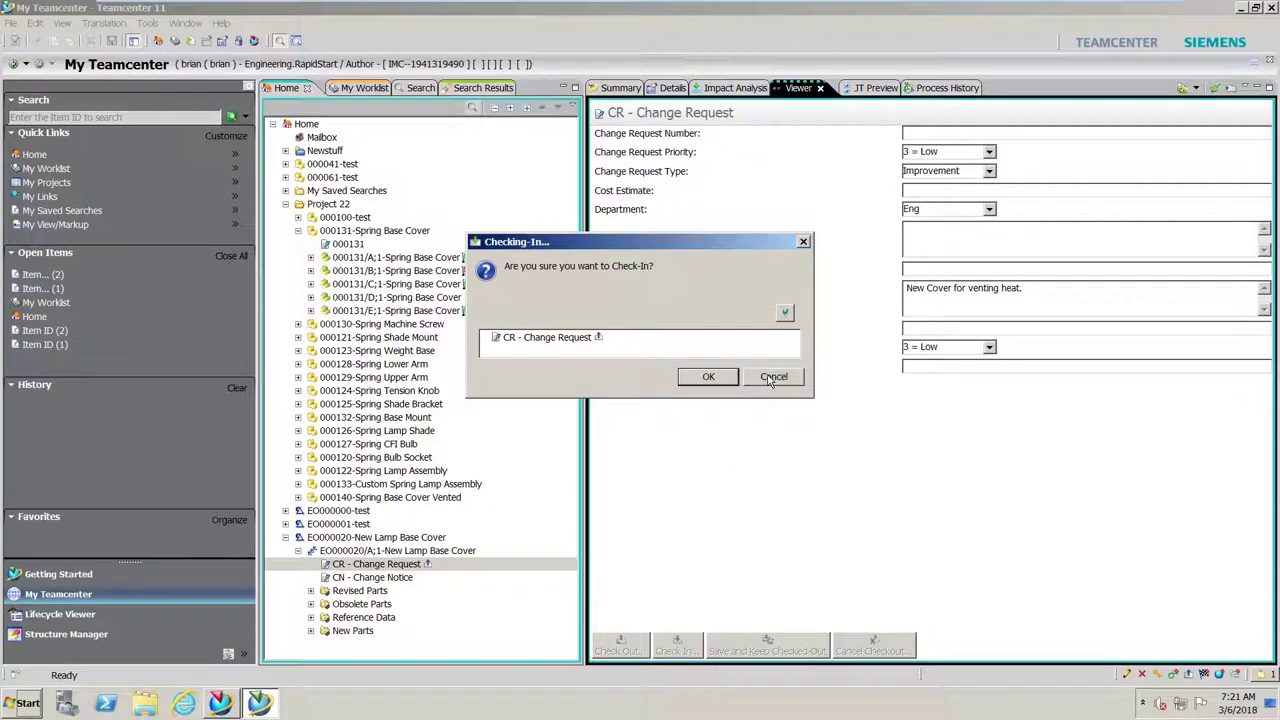
pyautogui.click(708, 377)
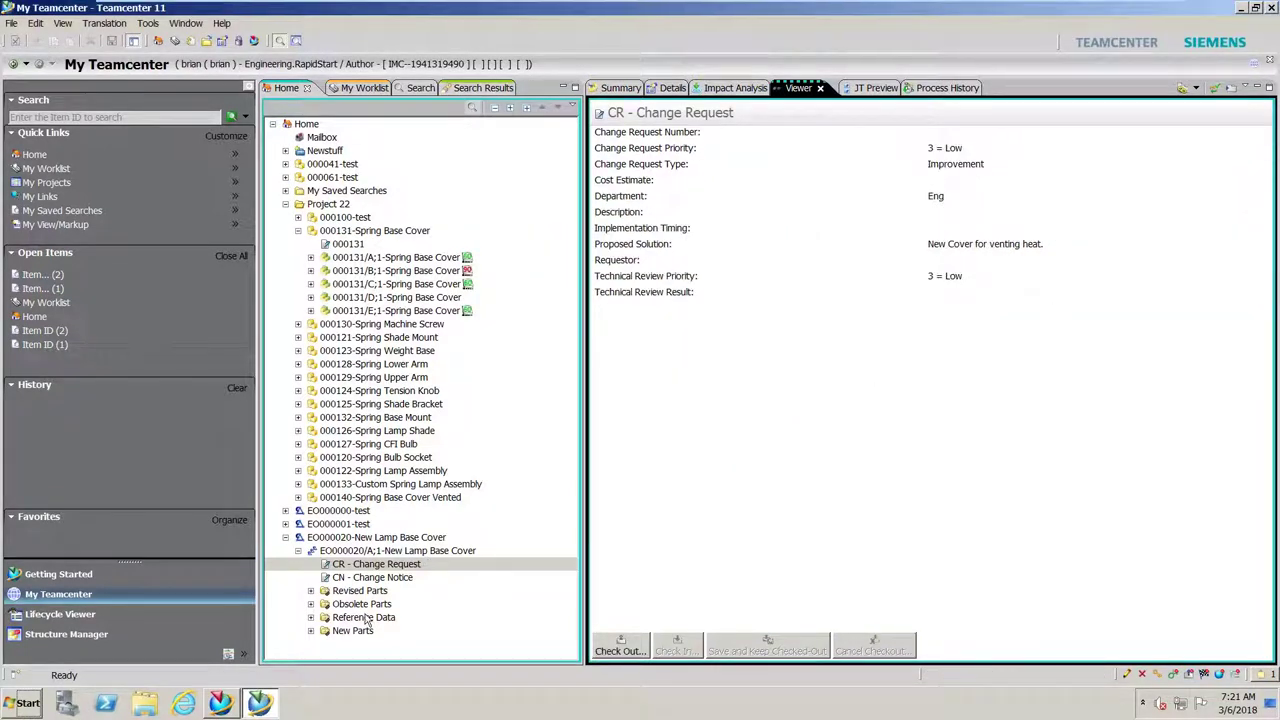
# Step: Expand 000140-Spring Base Cover Vented and its revision C, and rotate revision C's 3D model to inspect the vent holes
pyautogui.click(311, 592)
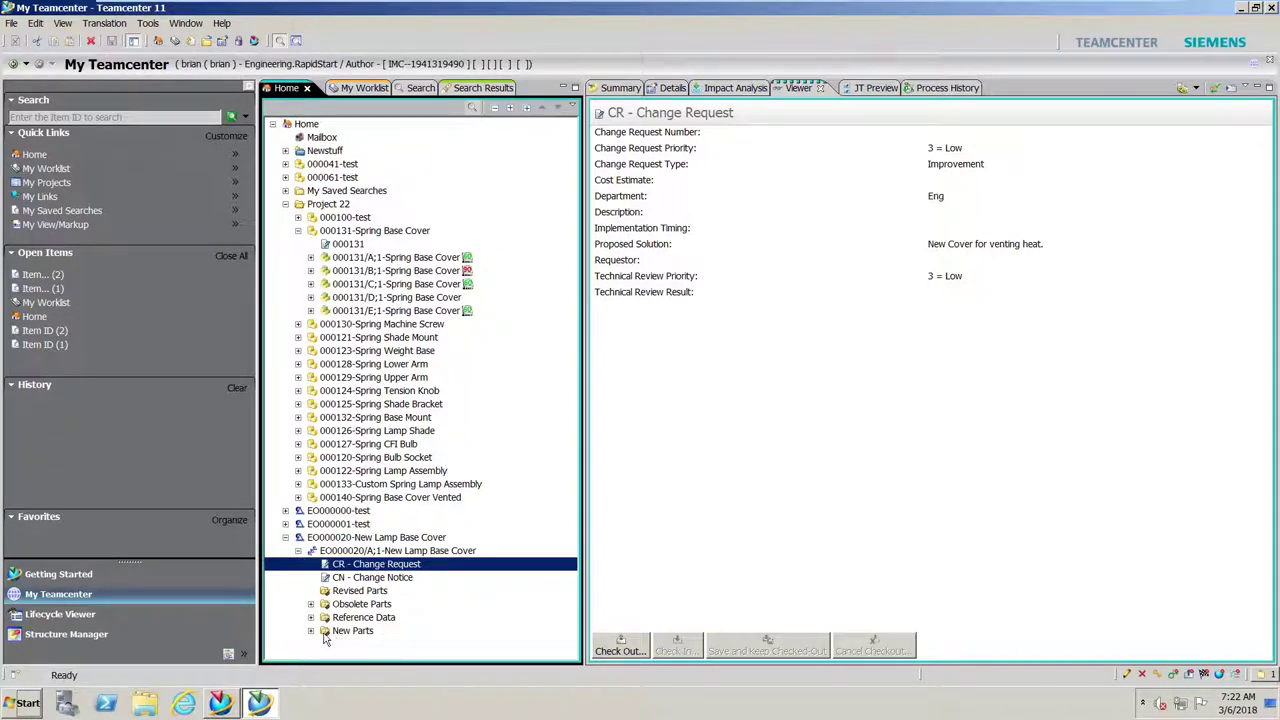
pyautogui.click(298, 497)
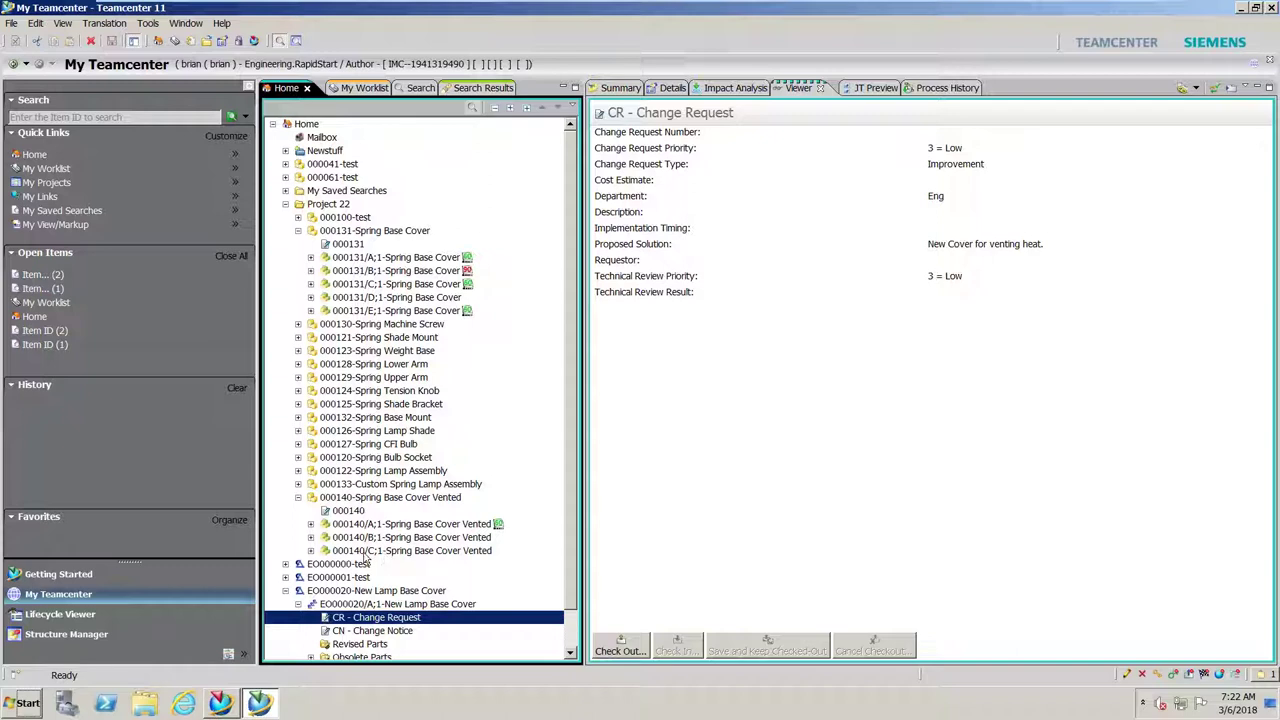
pyautogui.click(310, 551)
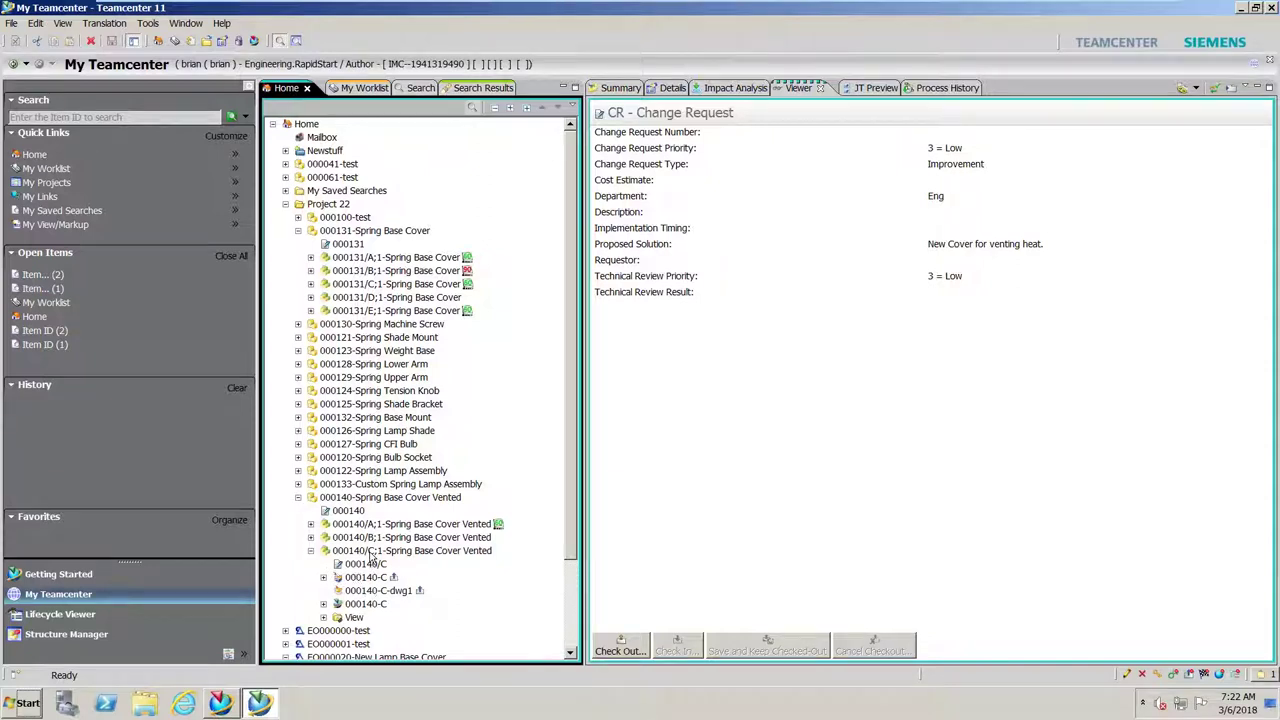
pyautogui.click(372, 552)
pyautogui.rightClick(372, 552)
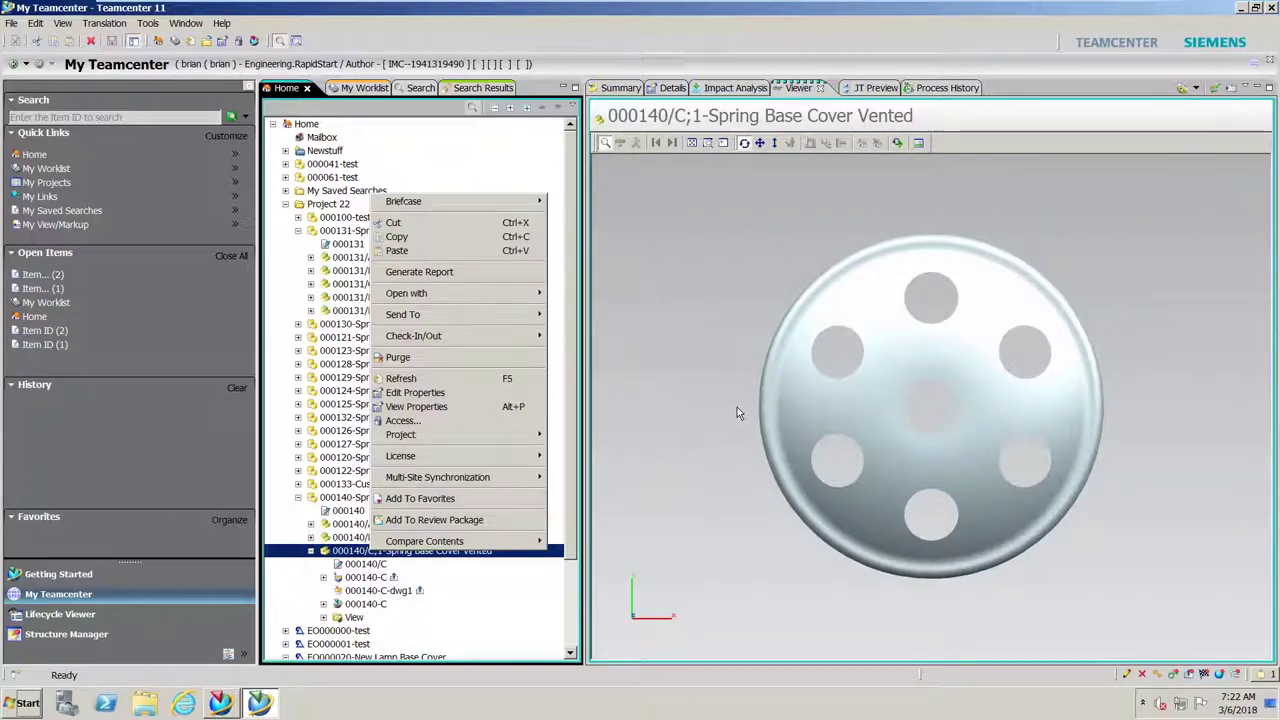
pyautogui.click(737, 412)
pyautogui.moveTo(737, 412); pyautogui.dragTo(600, 450)
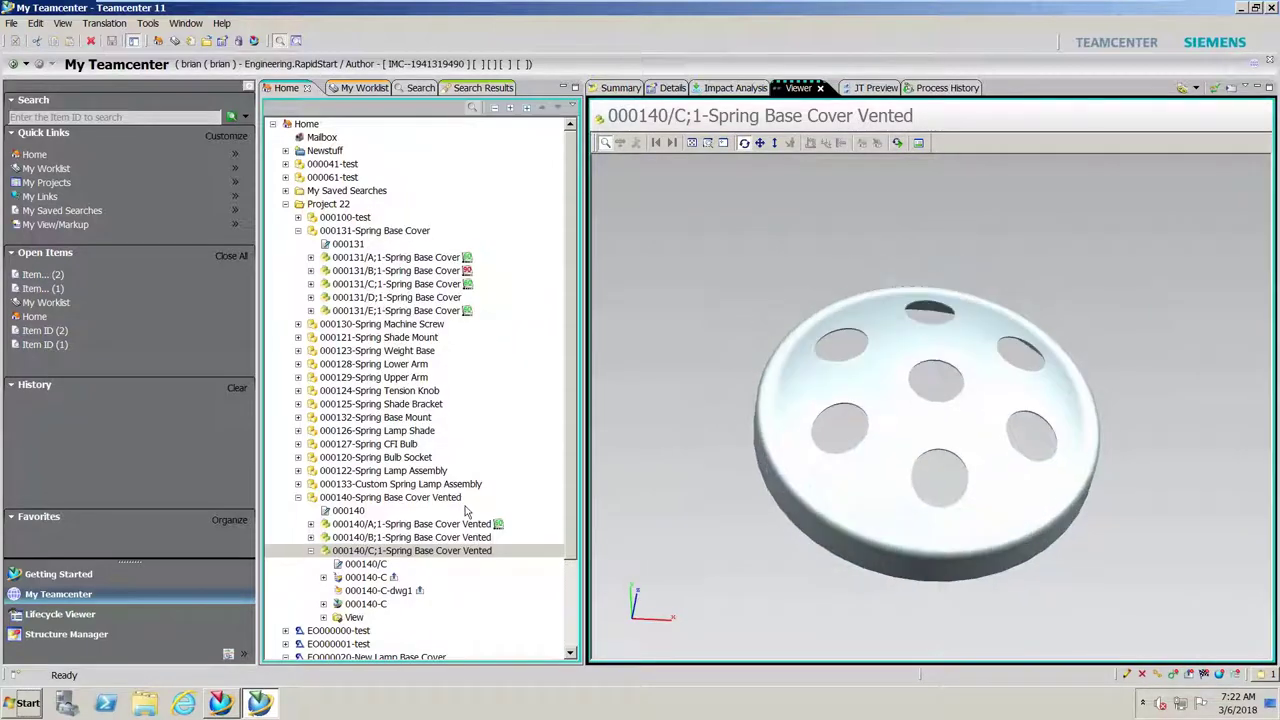
# Step: Copy revision 000140/C of Spring Base Cover Vented into the Revised Parts folder of EO000020/A and expand the pasted revision
pyautogui.rightClick(427, 551)
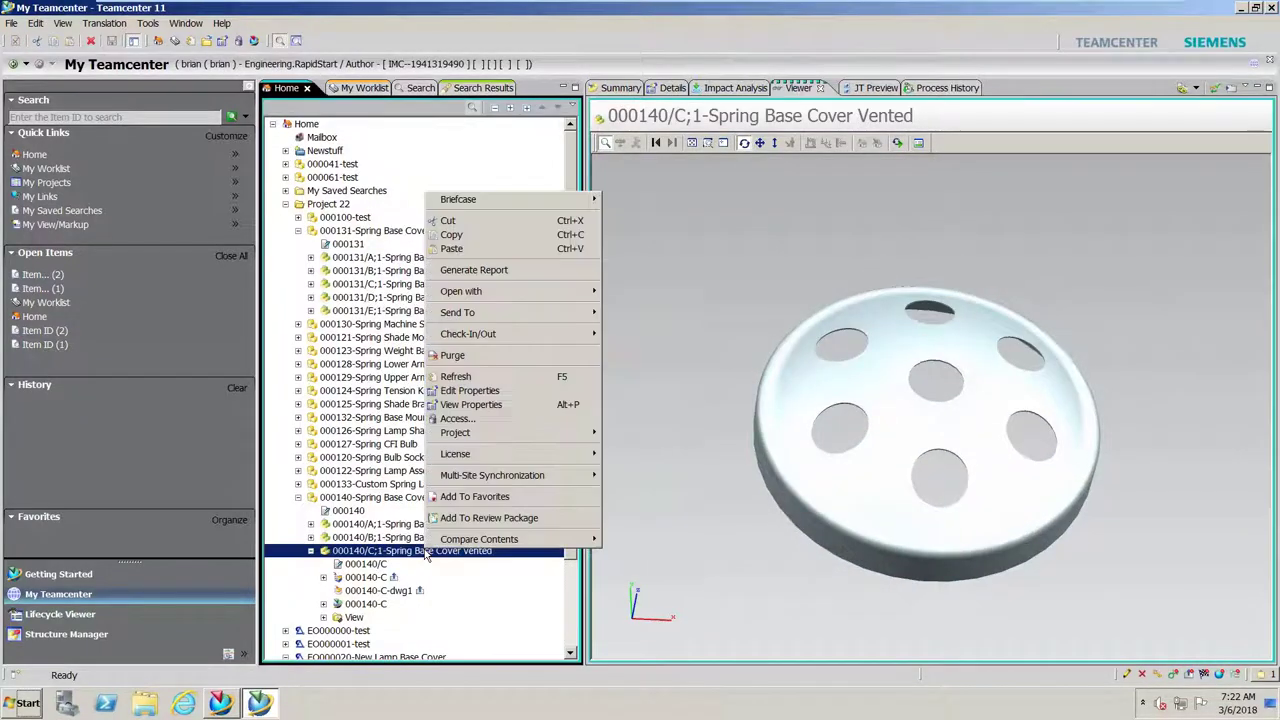
pyautogui.click(473, 240)
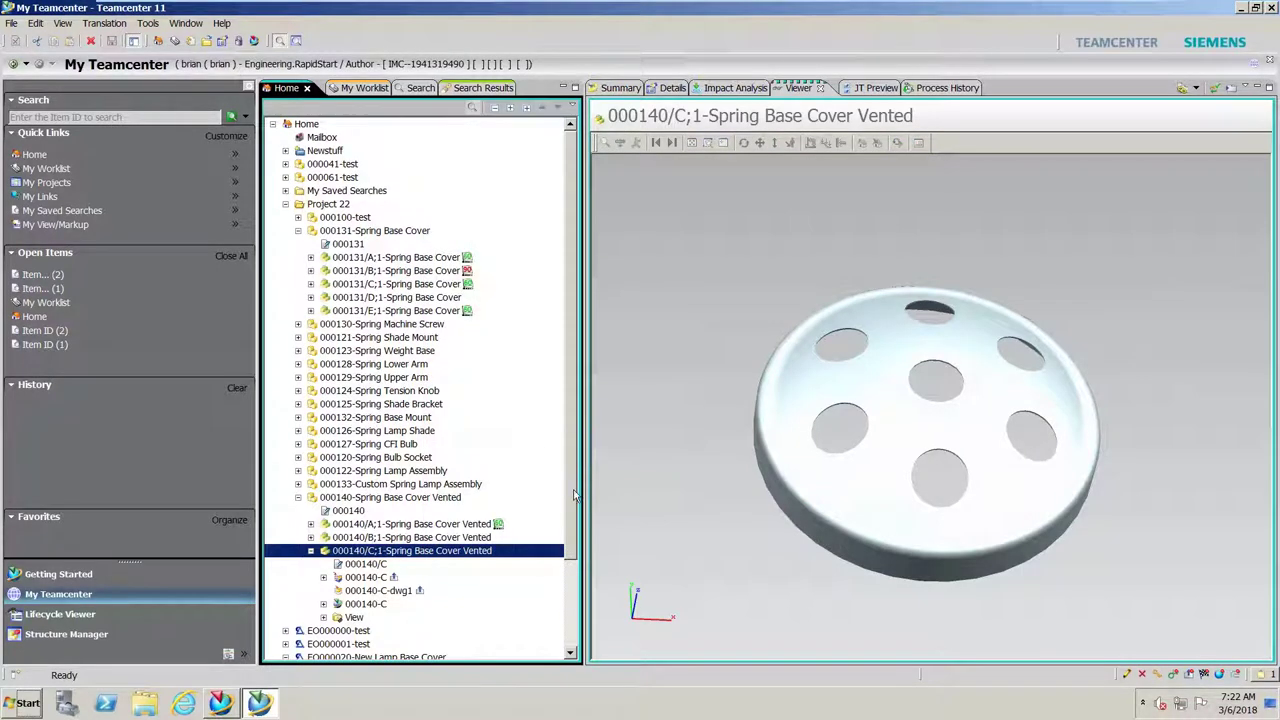
pyautogui.scroll(-3, 575, 480)
pyautogui.rightClick(360, 650)
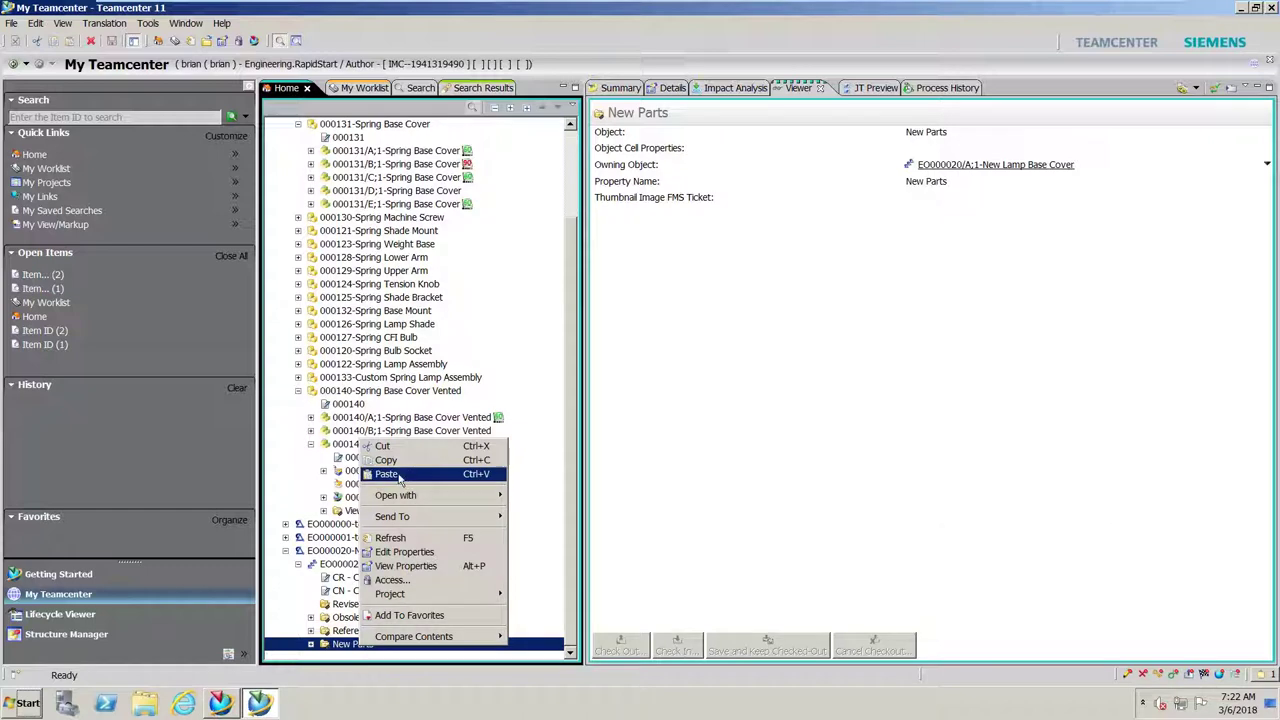
pyautogui.click(348, 606)
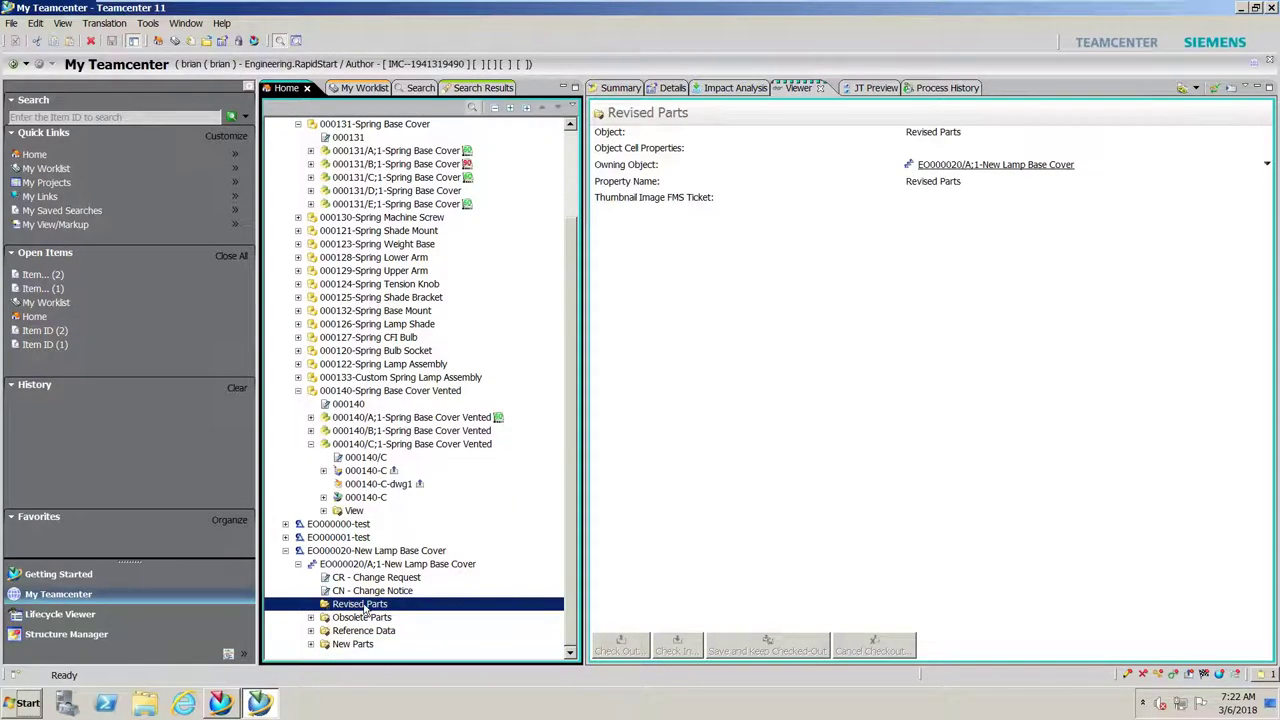
pyautogui.rightClick(360, 606)
pyautogui.click(395, 431)
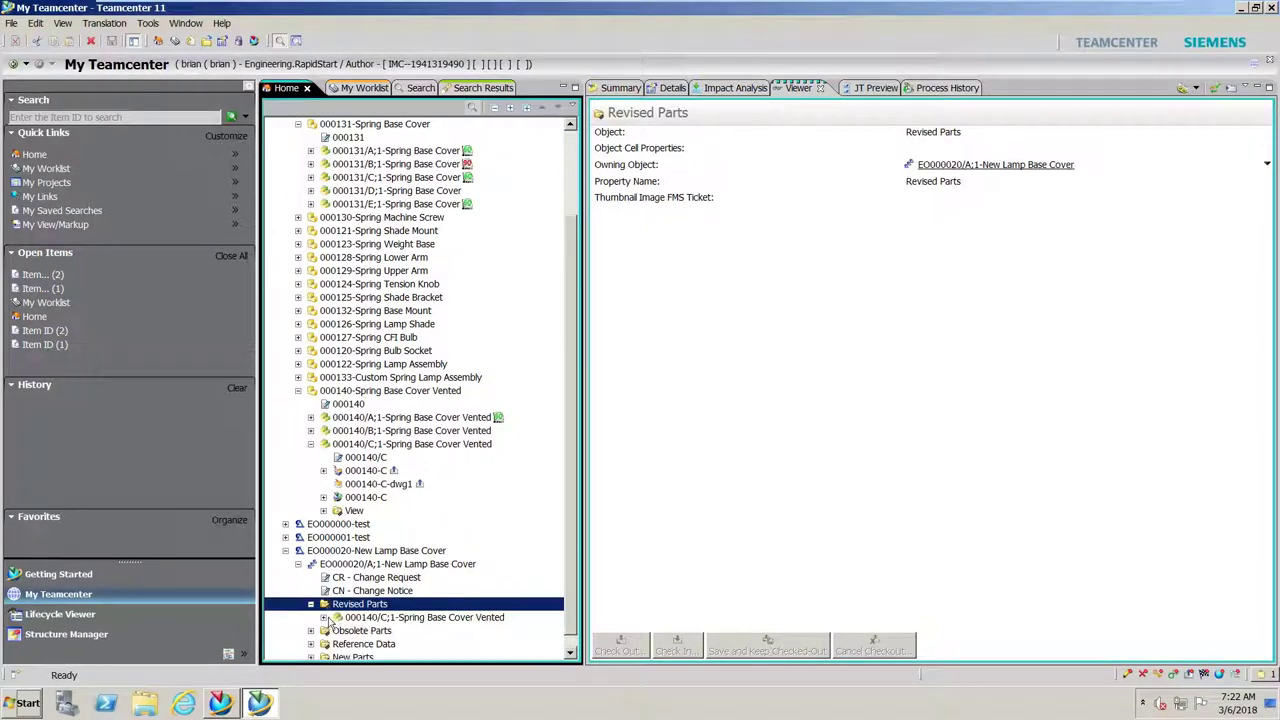
pyautogui.click(323, 617)
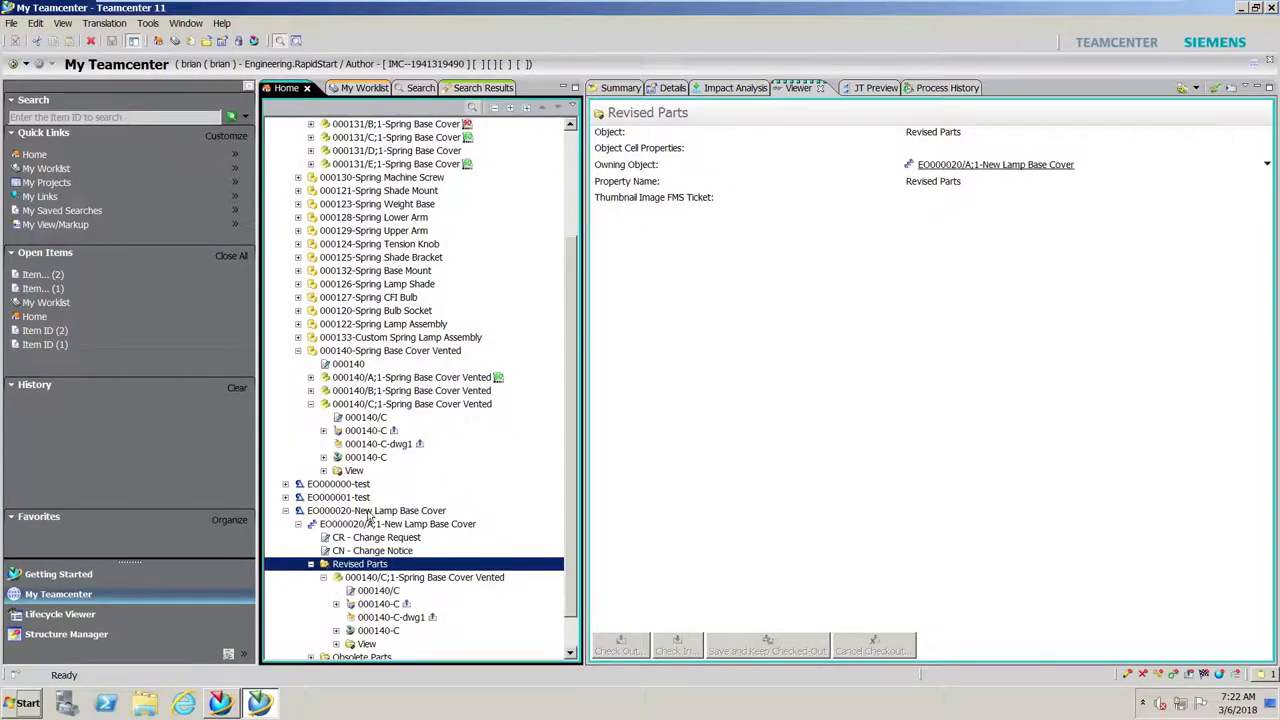
# Step: Switch to NX, display the Spring Base Cover Vented revision C drawing 000140-C-dwg1 and inspect its dimensions
pyautogui.click(222, 705)
pyautogui.click(205, 10)
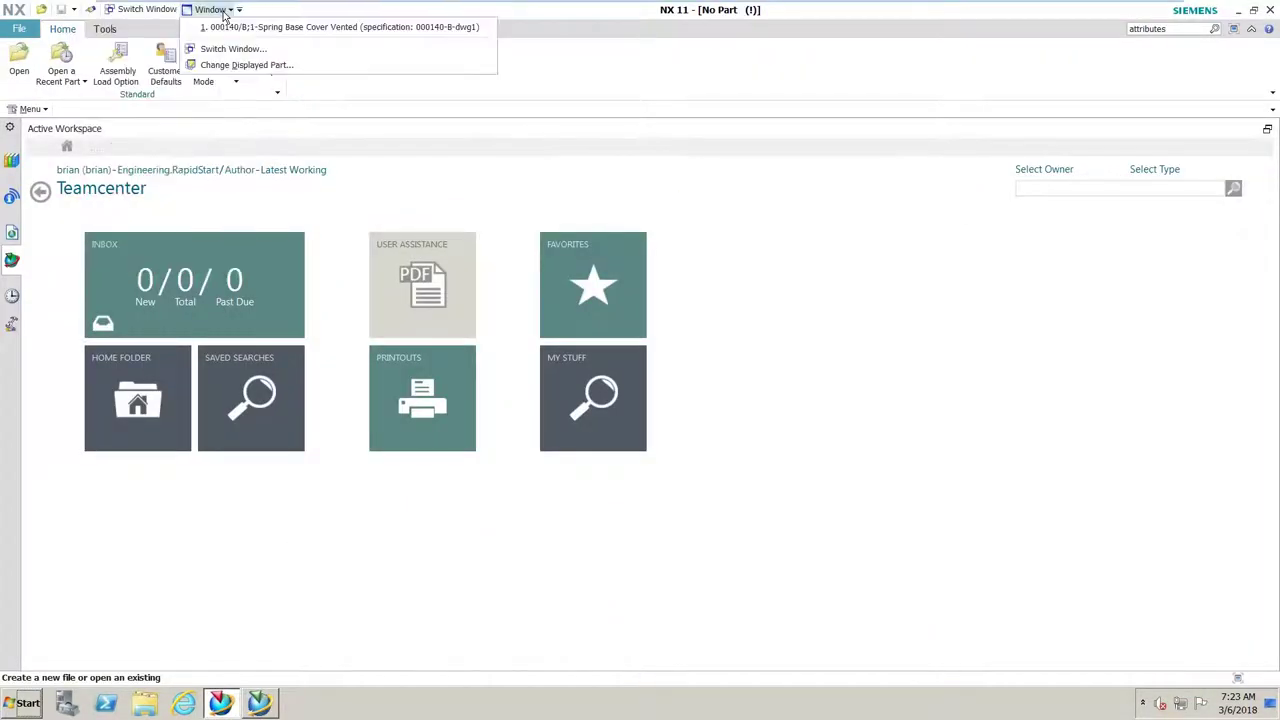
pyautogui.click(232, 28)
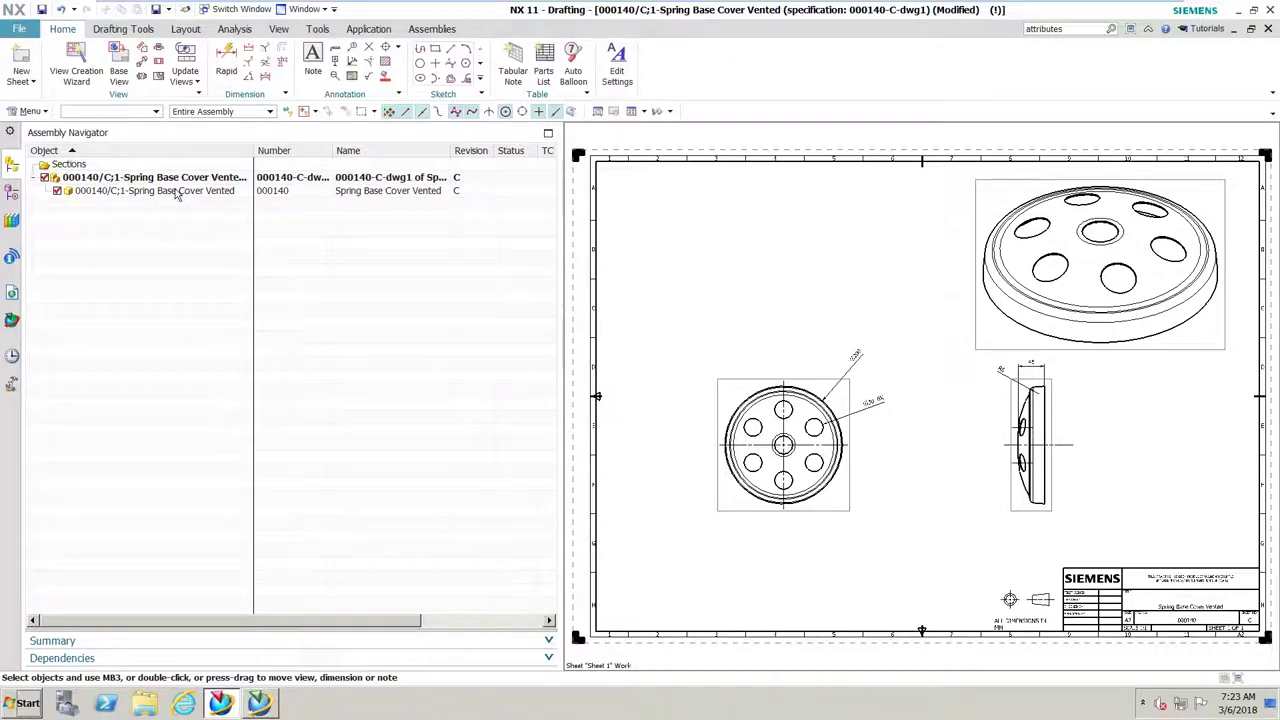
pyautogui.scroll(4, 880, 449)
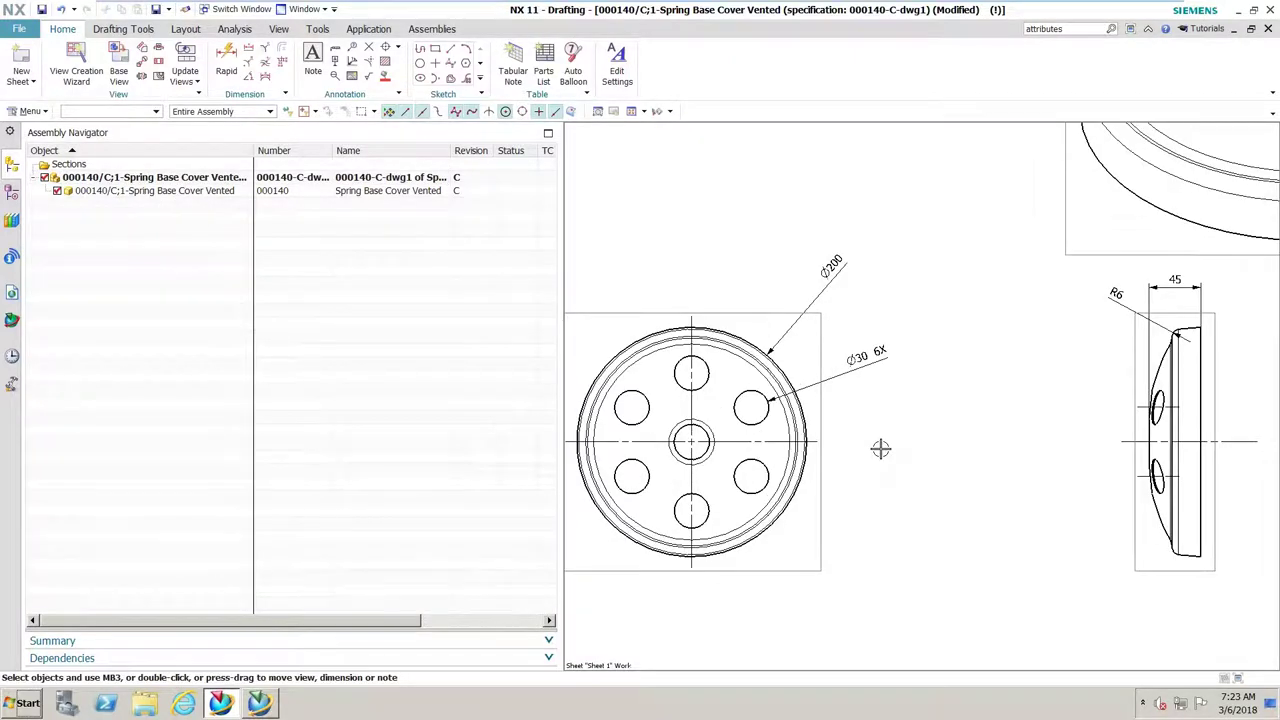
pyautogui.scroll(-3, 880, 449)
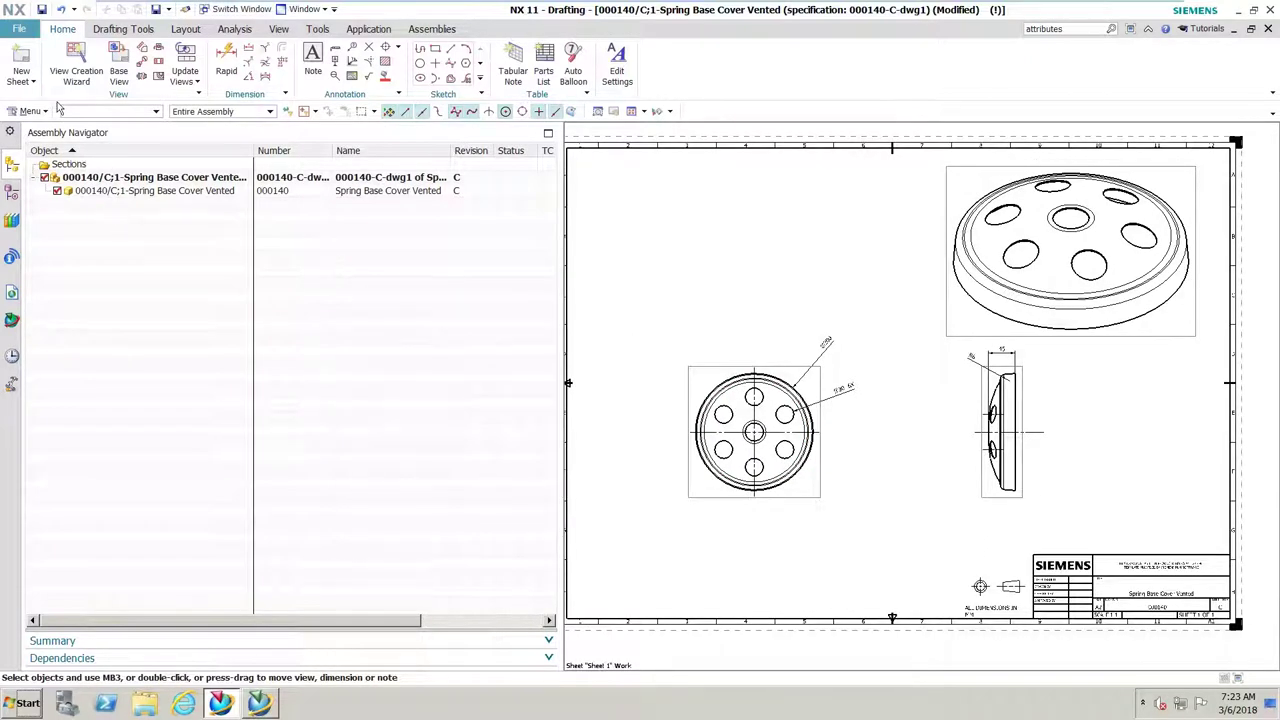
# Step: Export Sheet 1 of the drawing to Teamcenter with deletion of existing sheets enabled
pyautogui.click(20, 29)
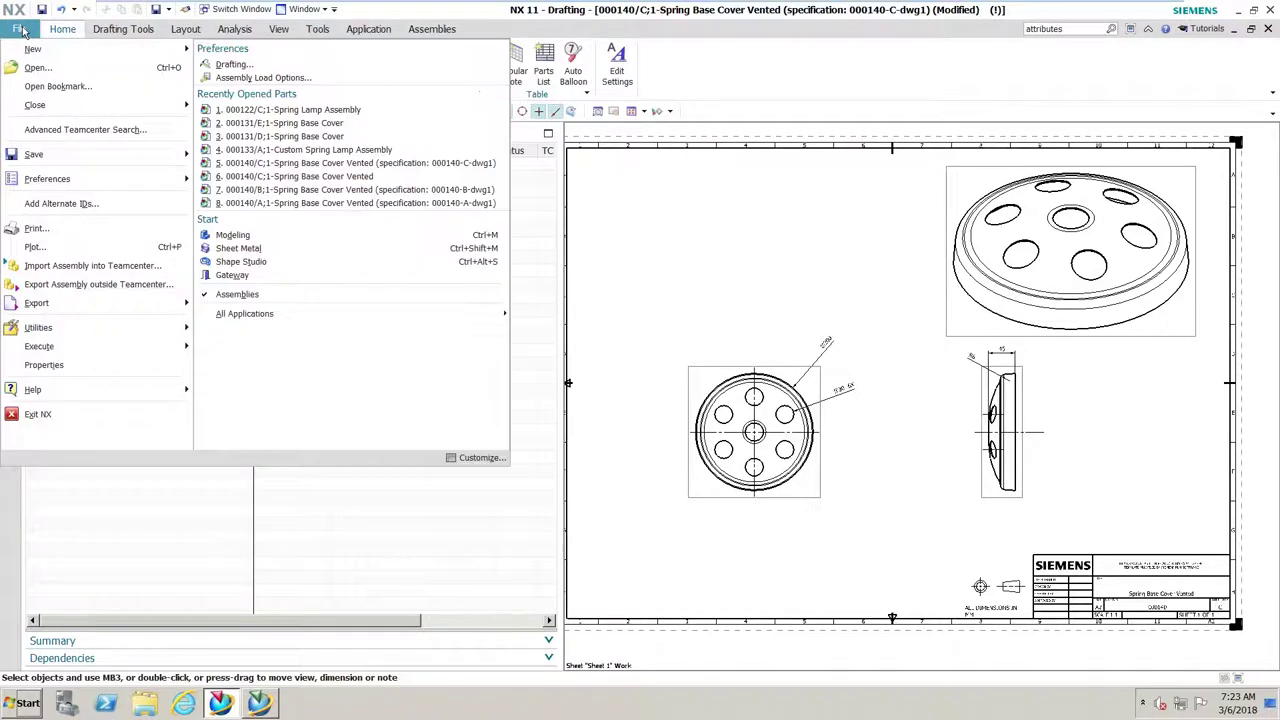
pyautogui.moveTo(89, 303)
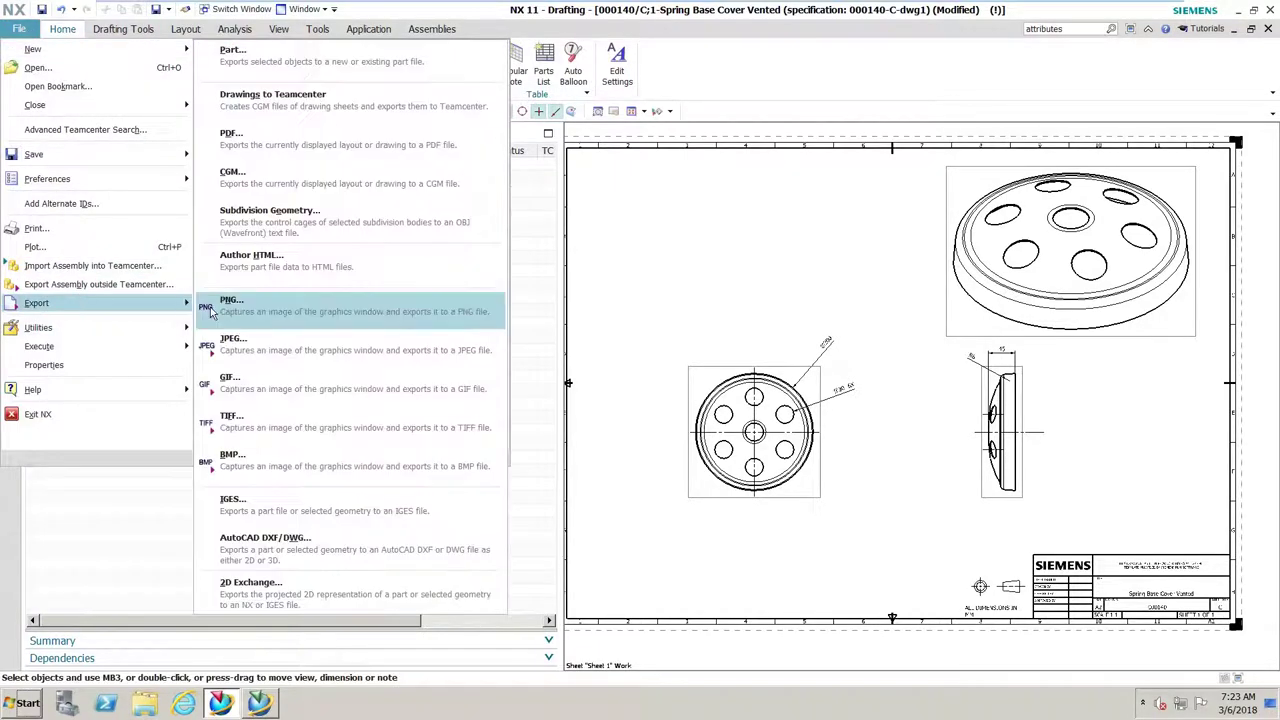
pyautogui.click(300, 112)
pyautogui.click(390, 116)
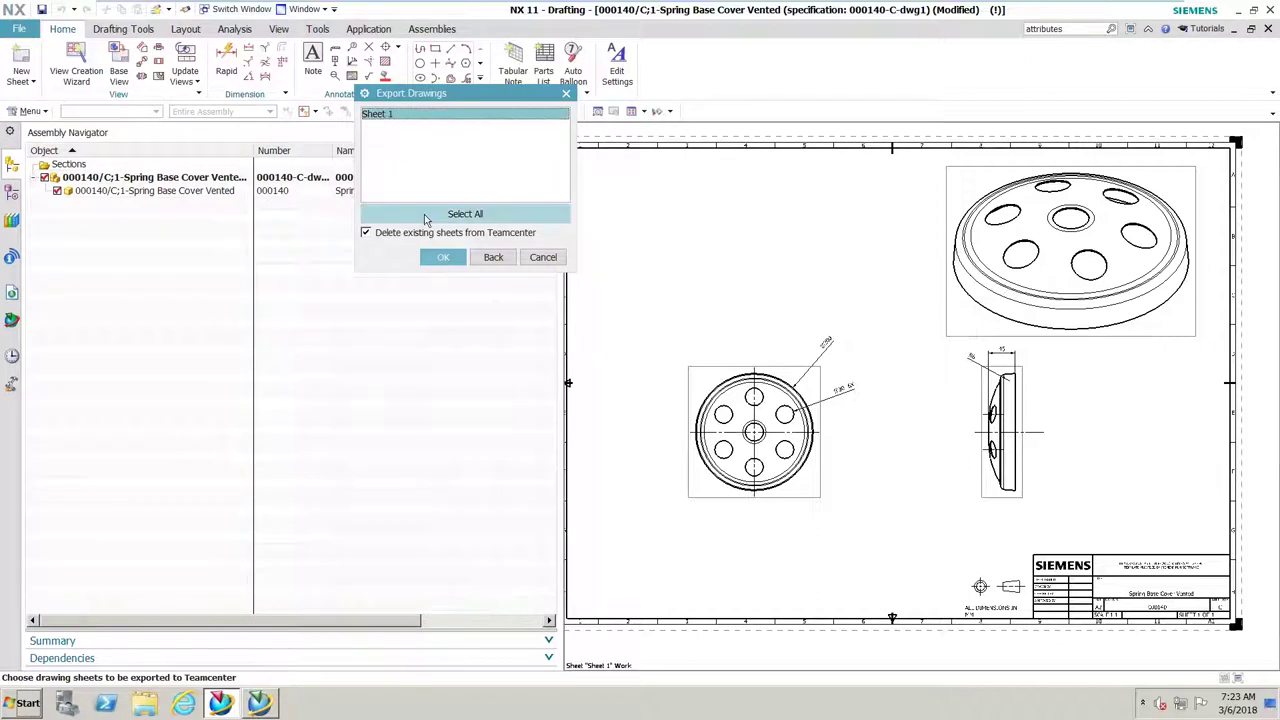
pyautogui.click(443, 258)
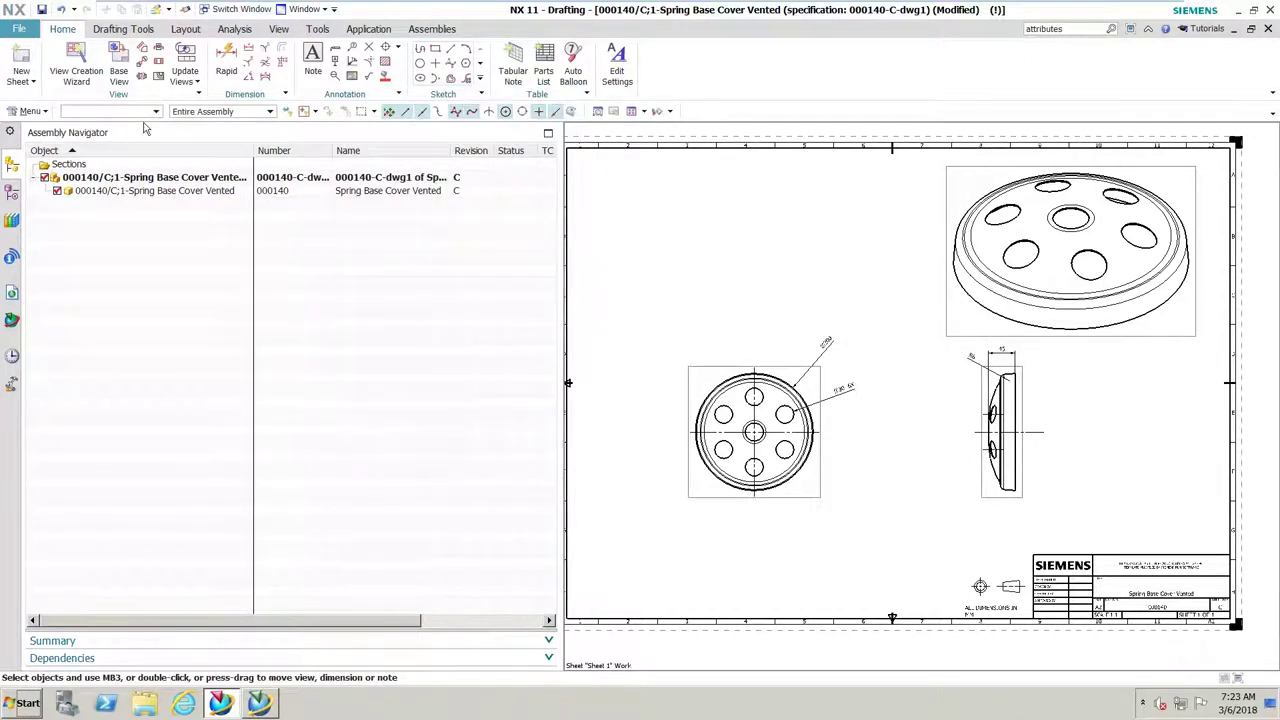
# Step: Export Sheet 1 as a PDF to a new dataset named 000140_C_PDF_1
pyautogui.click(17, 30)
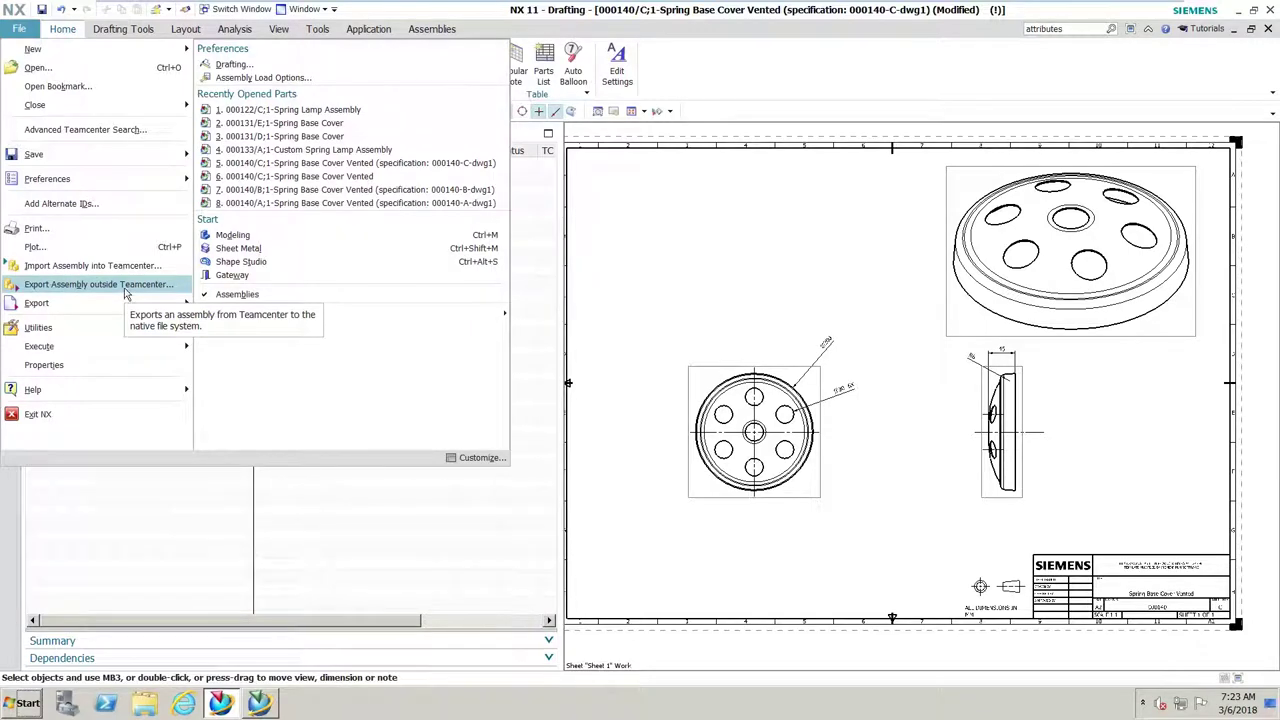
pyautogui.moveTo(120, 302)
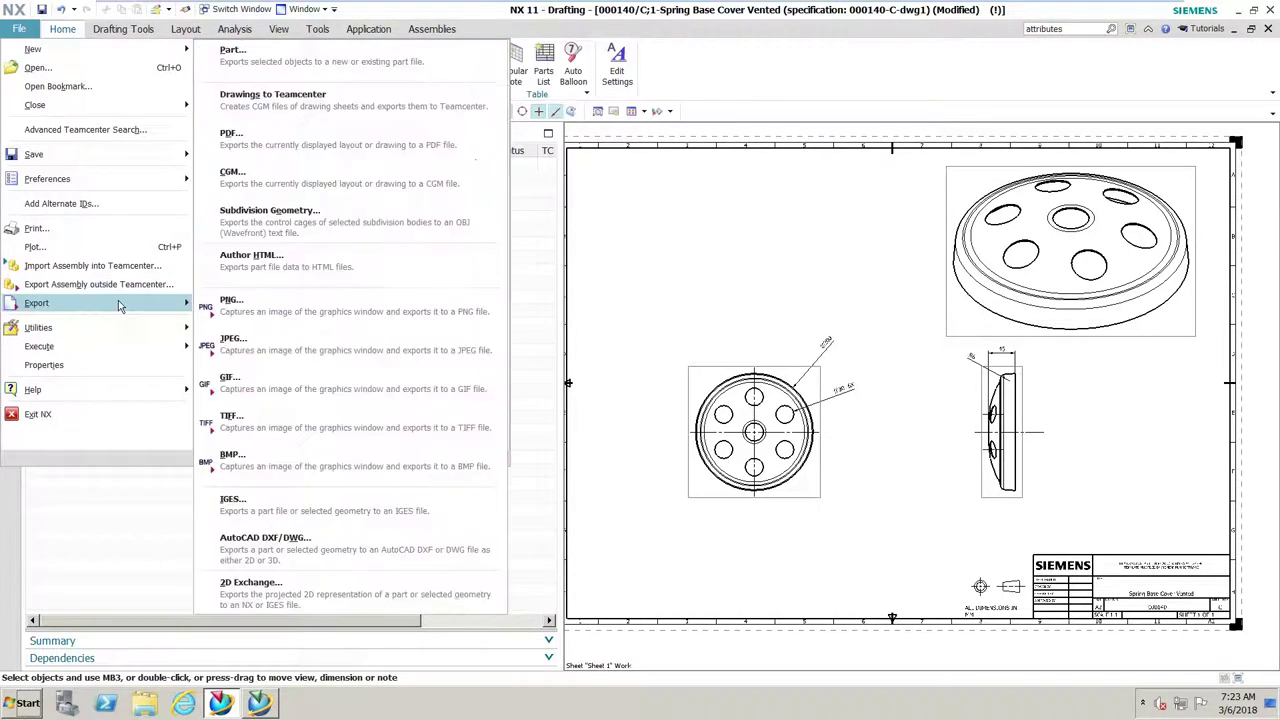
pyautogui.click(277, 153)
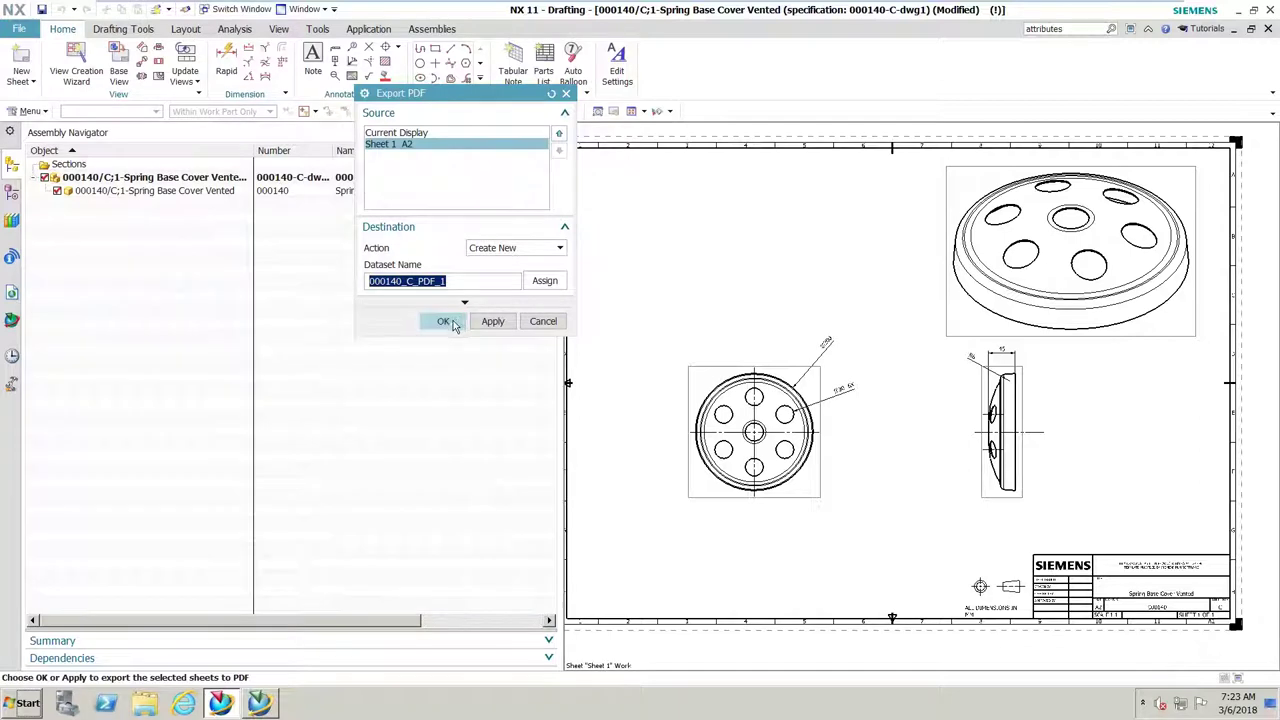
pyautogui.click(446, 322)
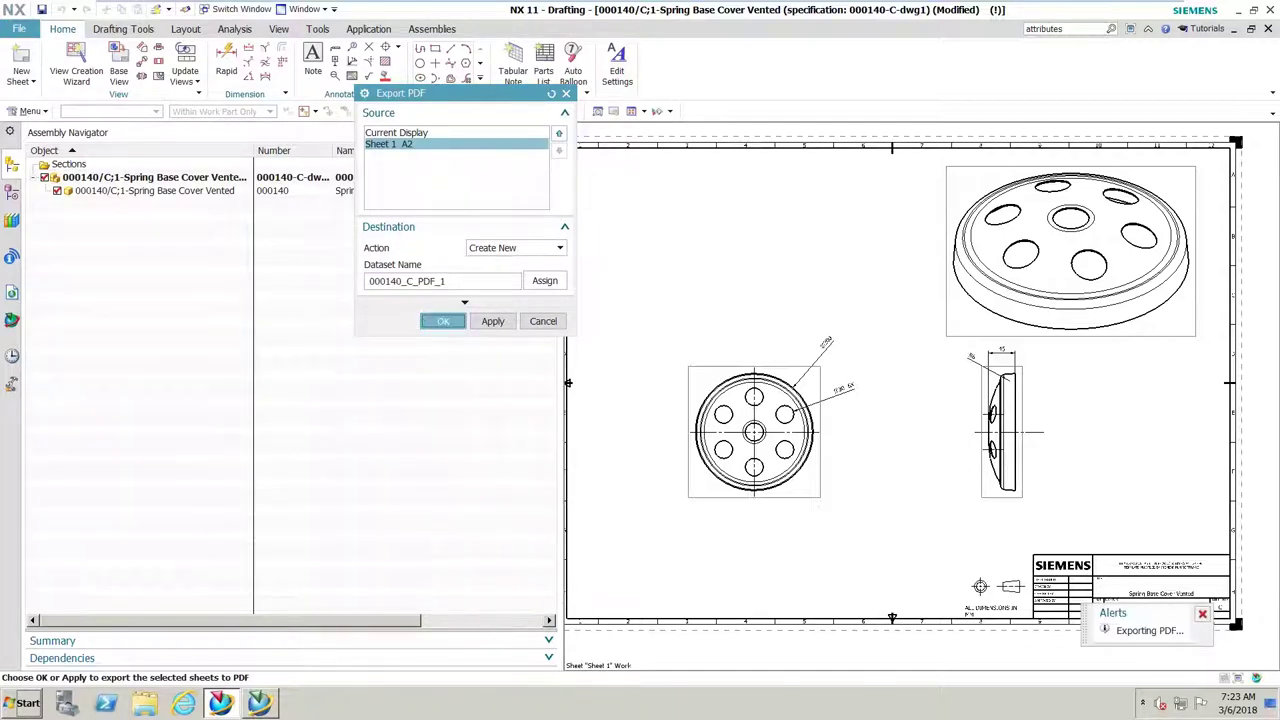
# Step: Switch to Teamcenter and show the summary of revision 000140/C of Spring Base Cover Vented
pyautogui.click(266, 705)
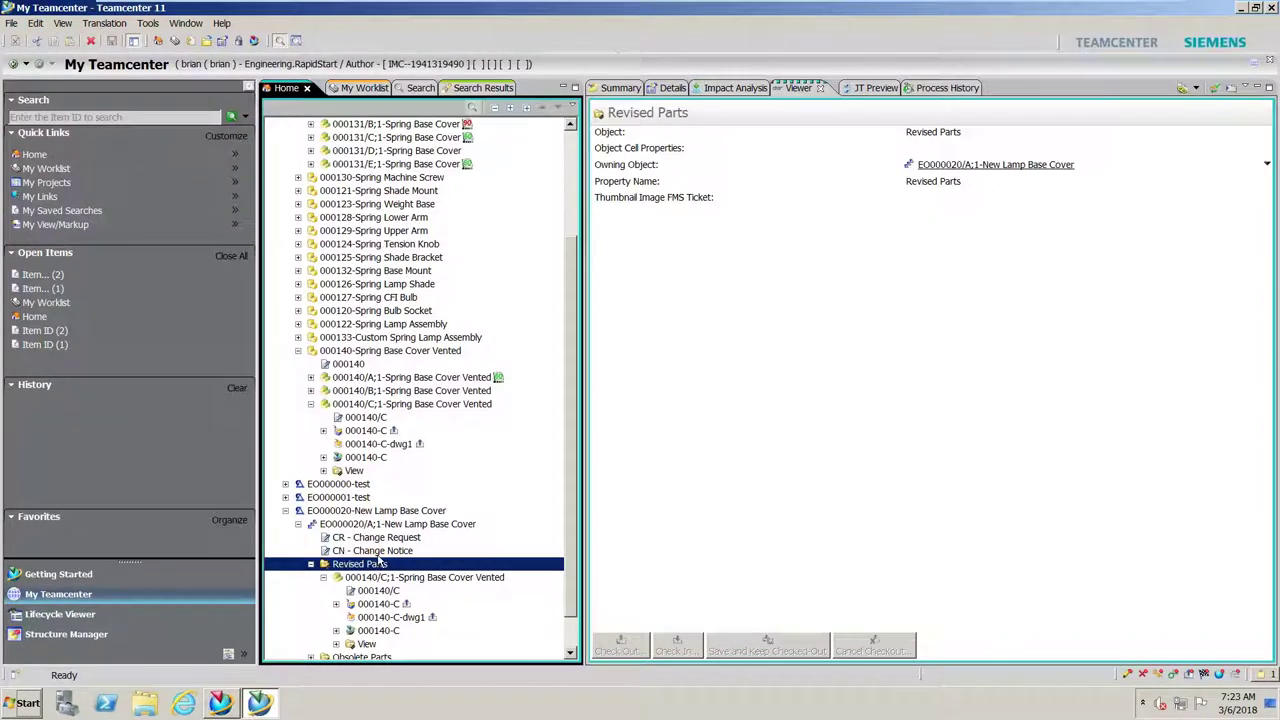
pyautogui.scroll(-1, 380, 566)
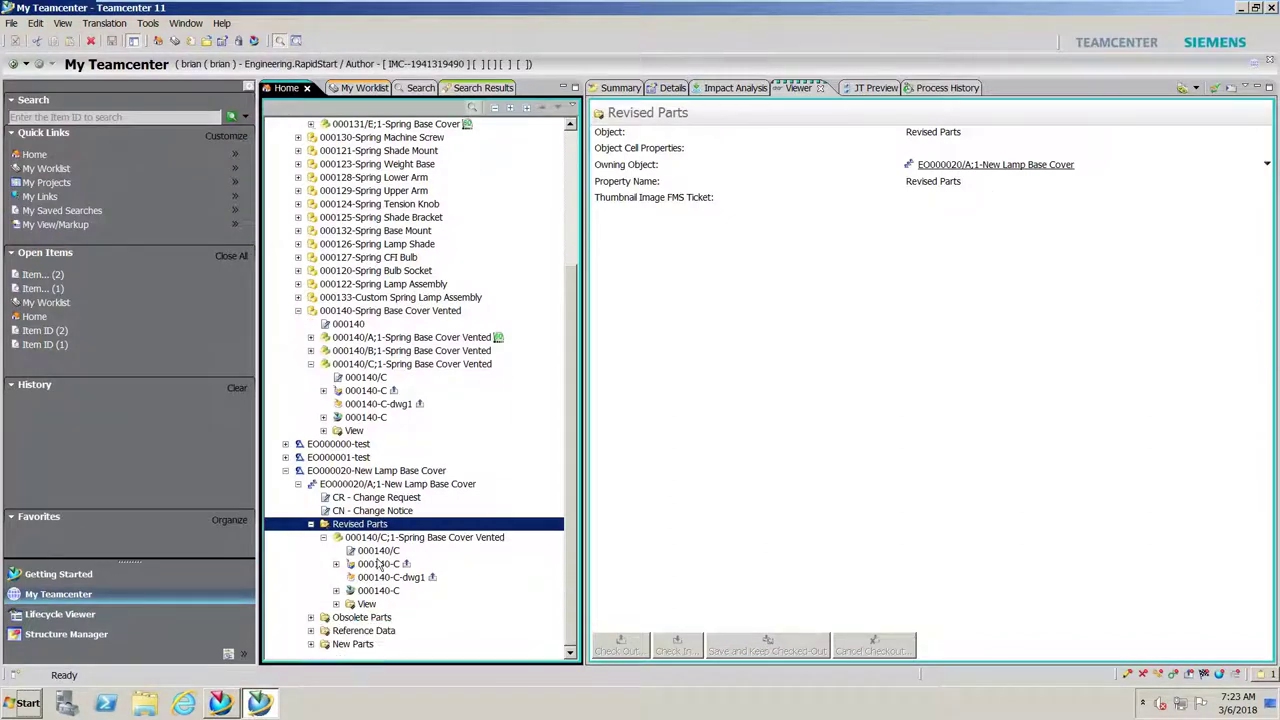
pyautogui.rightClick(381, 367)
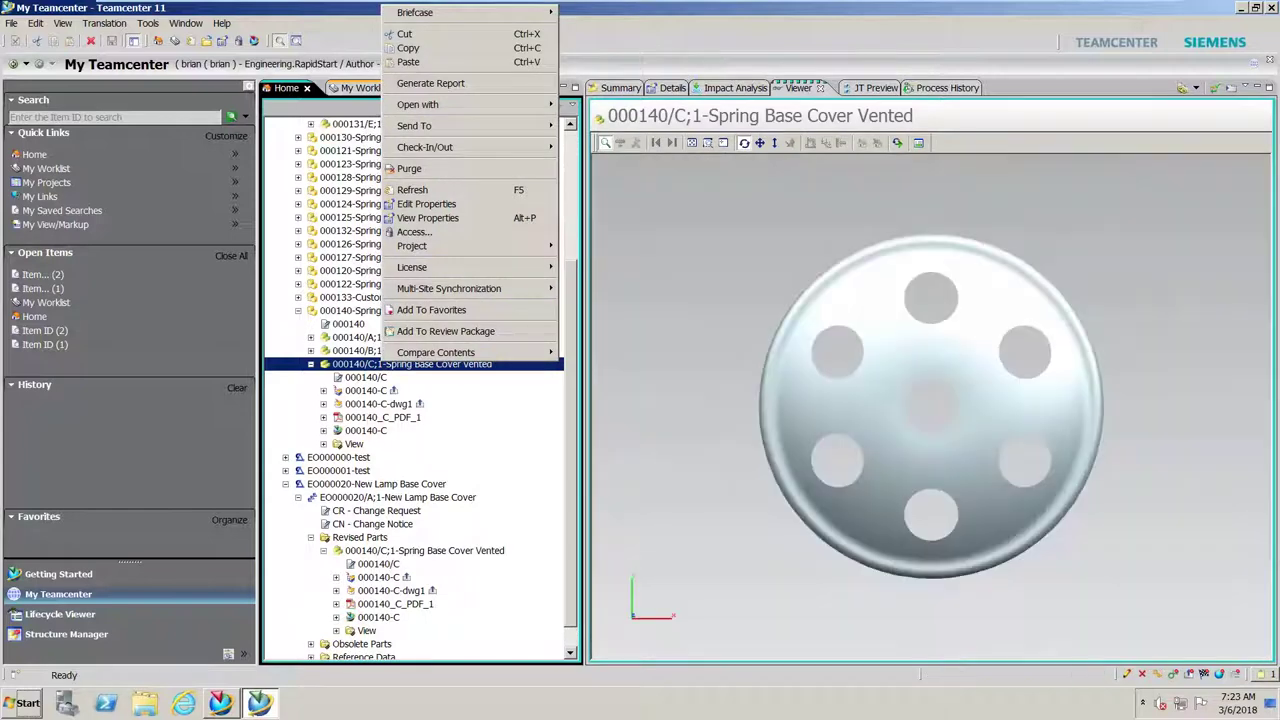
pyautogui.click(620, 88)
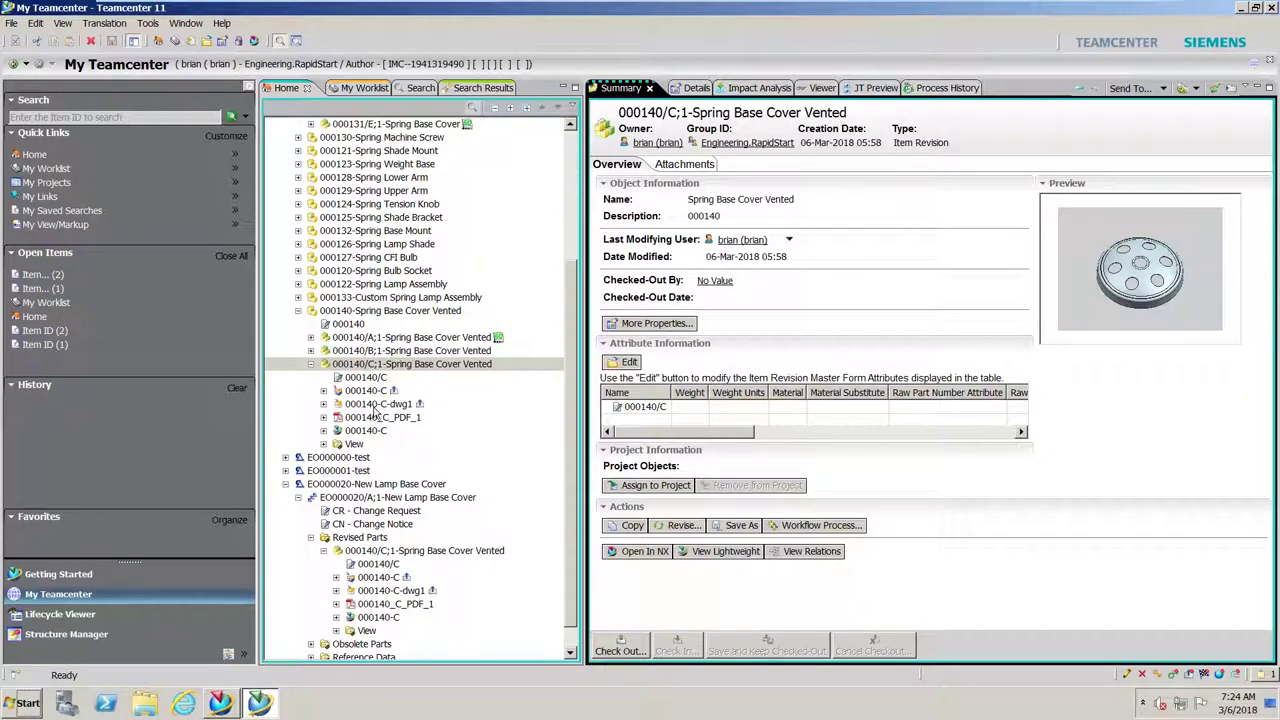
# Step: Expand 000140-C-dwg1, view its exported Sheet 1 in the viewer and collapse the drawing dataset again
pyautogui.click(323, 403)
pyautogui.click(372, 417)
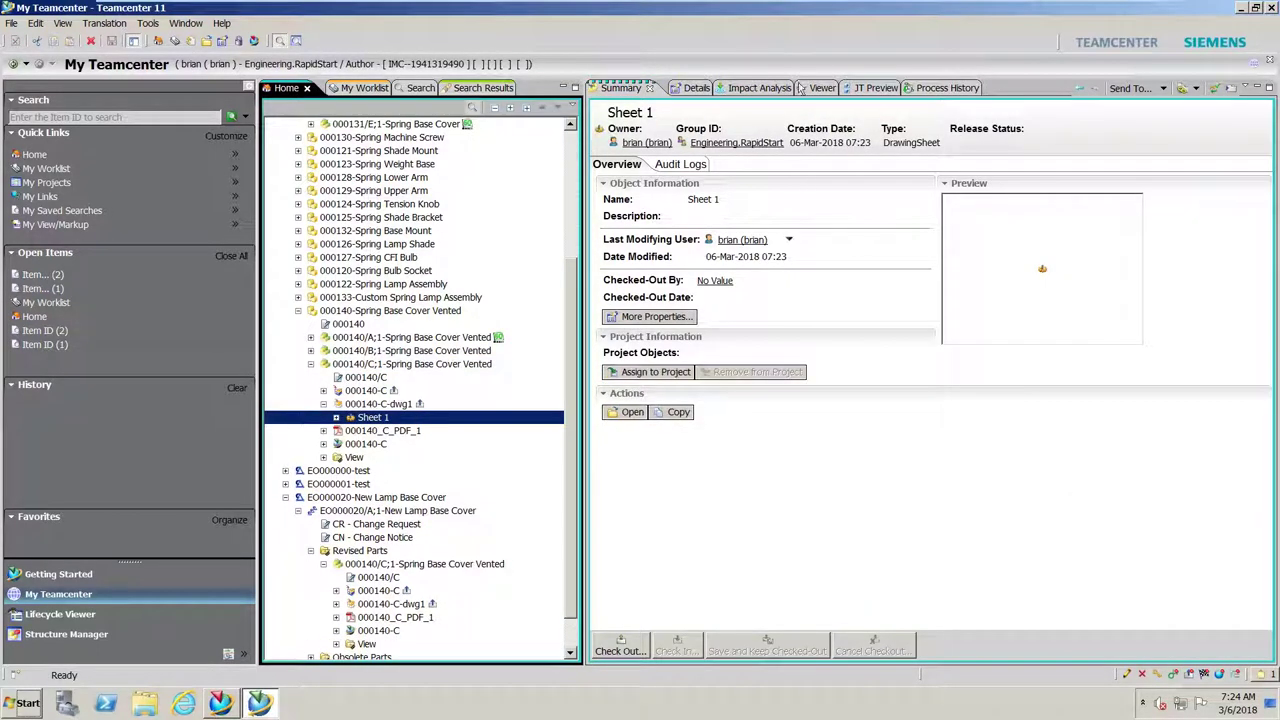
pyautogui.click(805, 88)
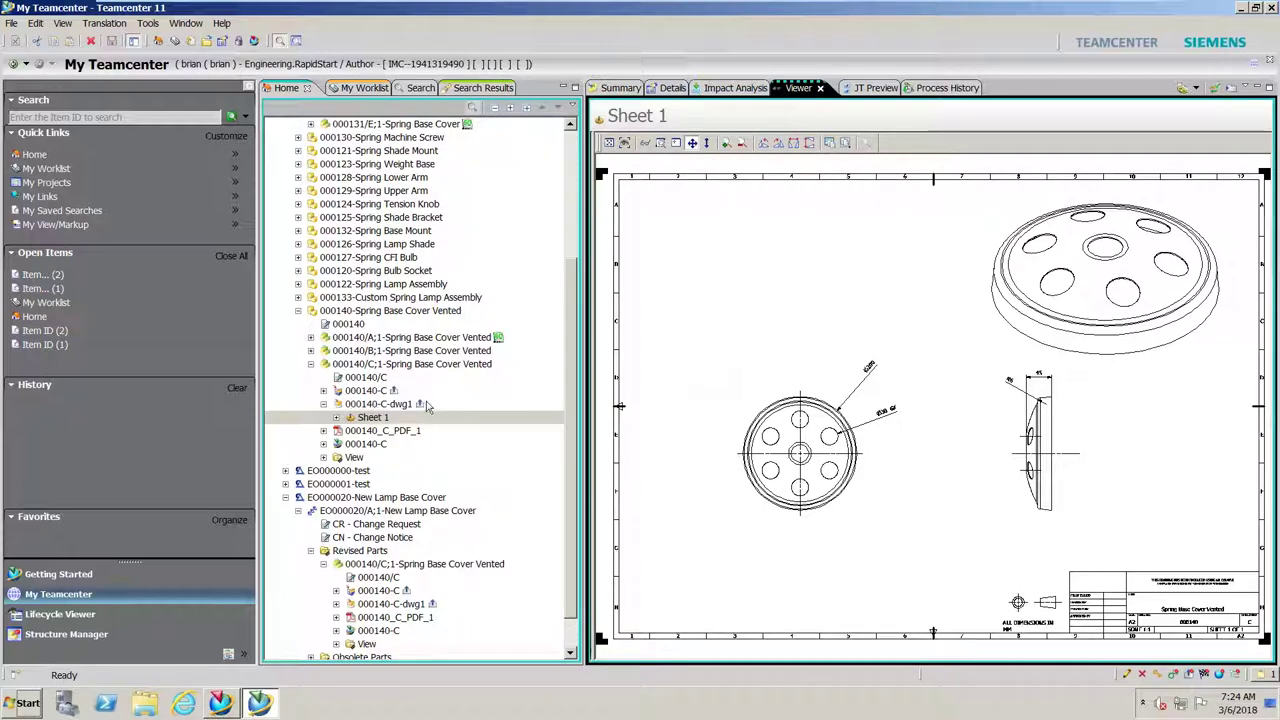
pyautogui.click(323, 404)
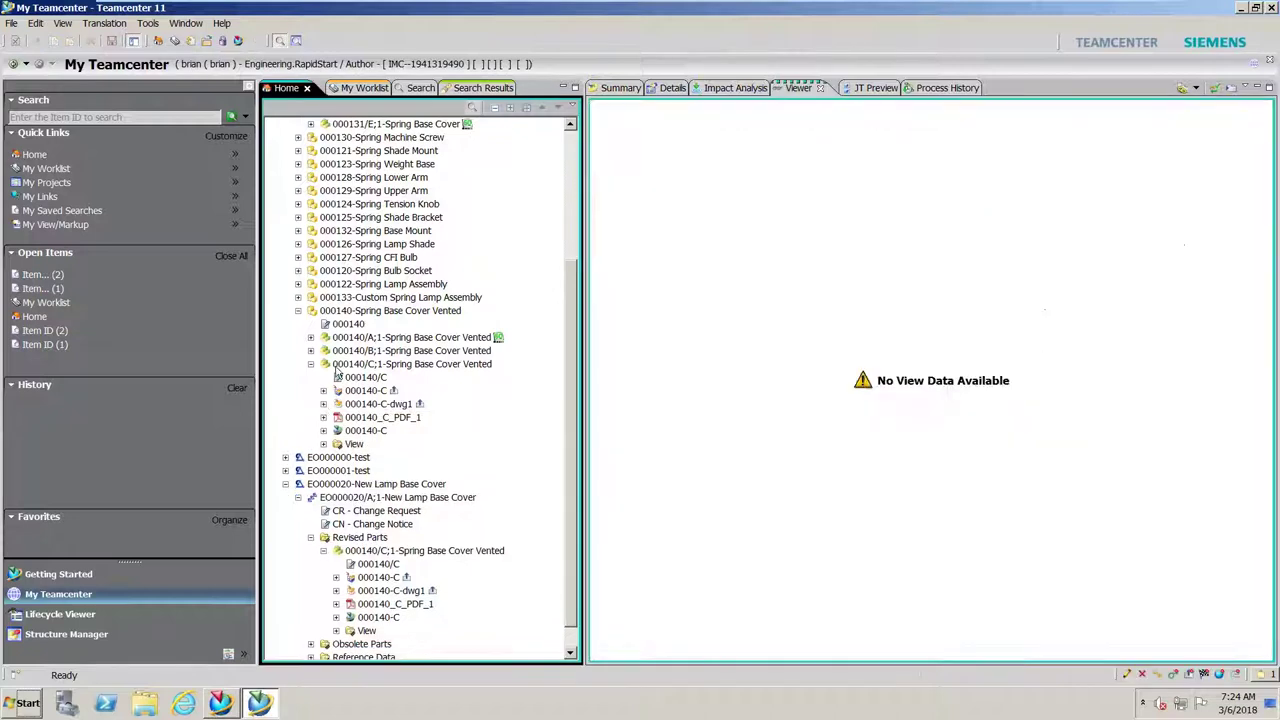
# Step: Switch to NX, save the revision C drawing 000140-C-dwg1, close it and check the list of open windows
pyautogui.click(220, 705)
pyautogui.click(40, 10)
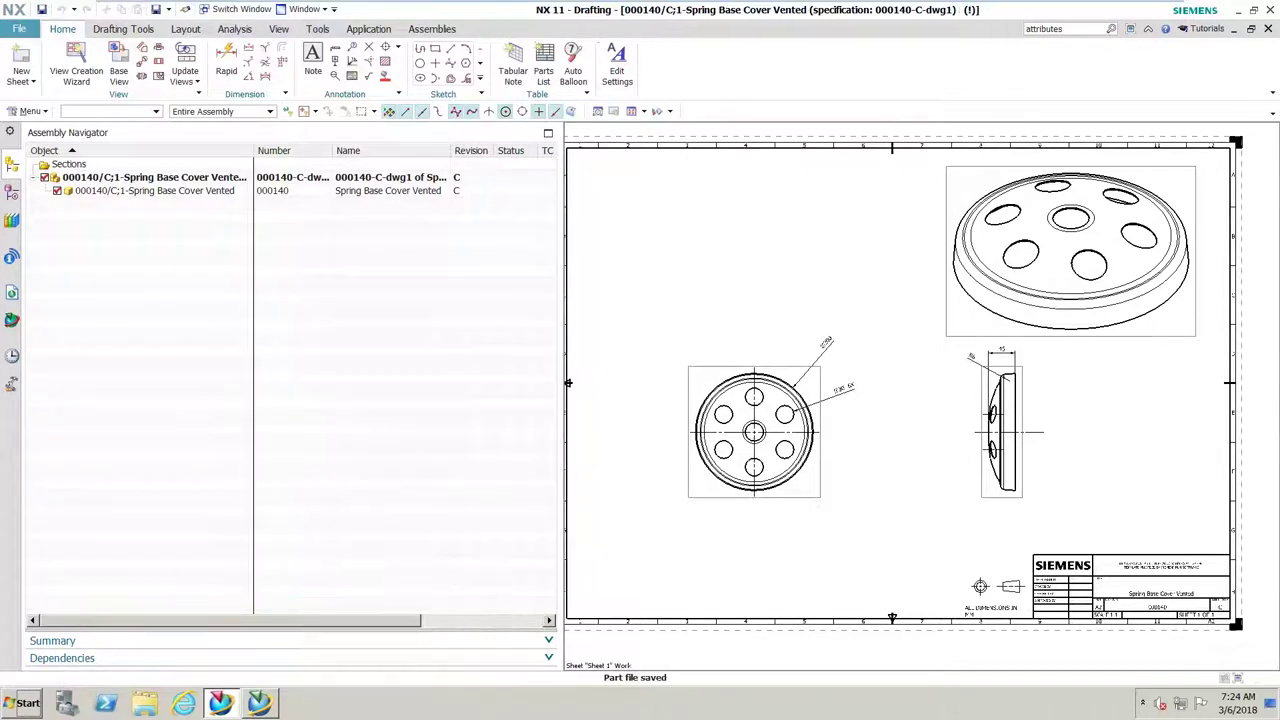
pyautogui.click(1268, 29)
pyautogui.click(657, 370)
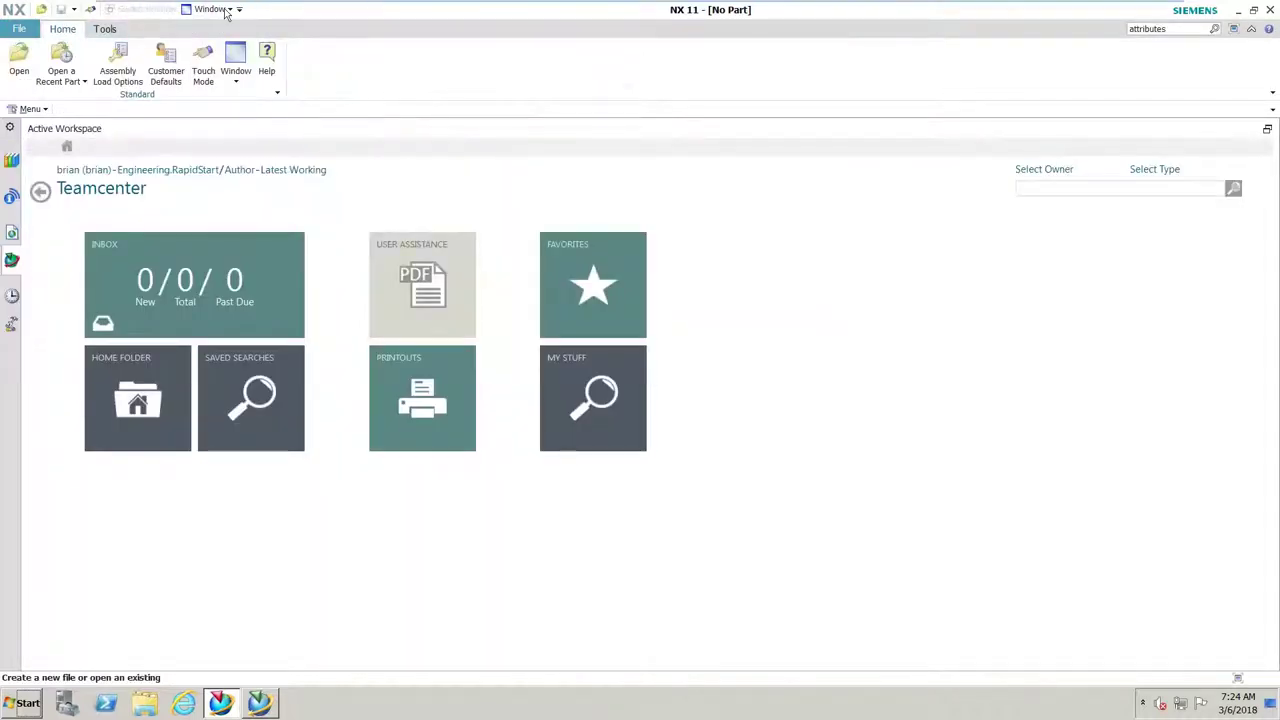
pyautogui.click(225, 10)
# Step: Switch to Teamcenter, check in the 000140-C dataset under Revised Parts and collapse revision 000140/C of Spring Base Cover Vented
pyautogui.click(265, 708)
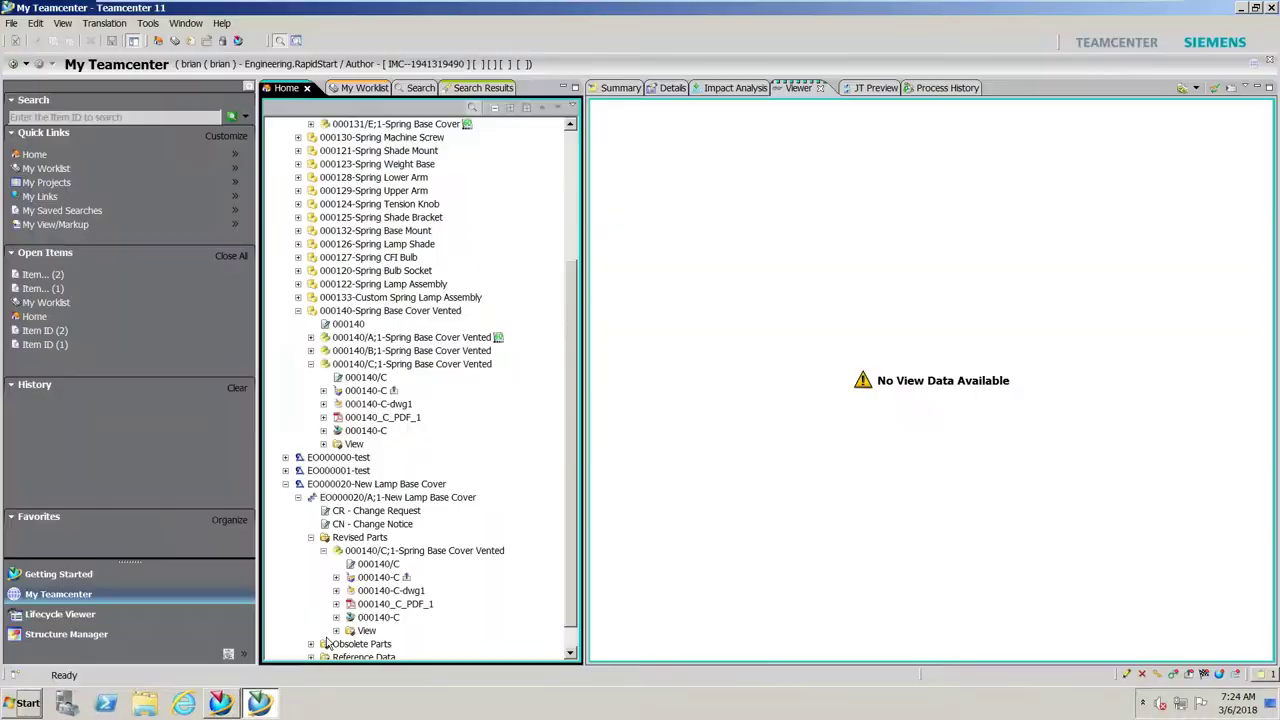
pyautogui.scroll(-1, 400, 553)
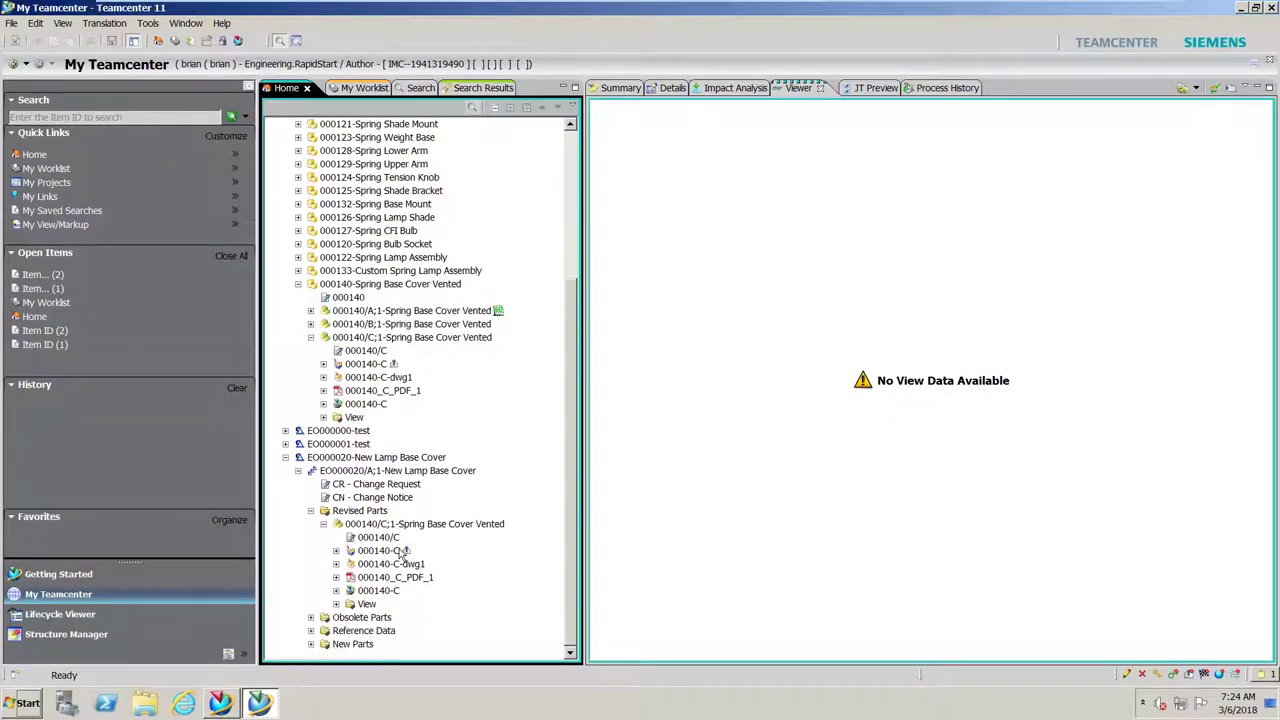
pyautogui.rightClick(393, 557)
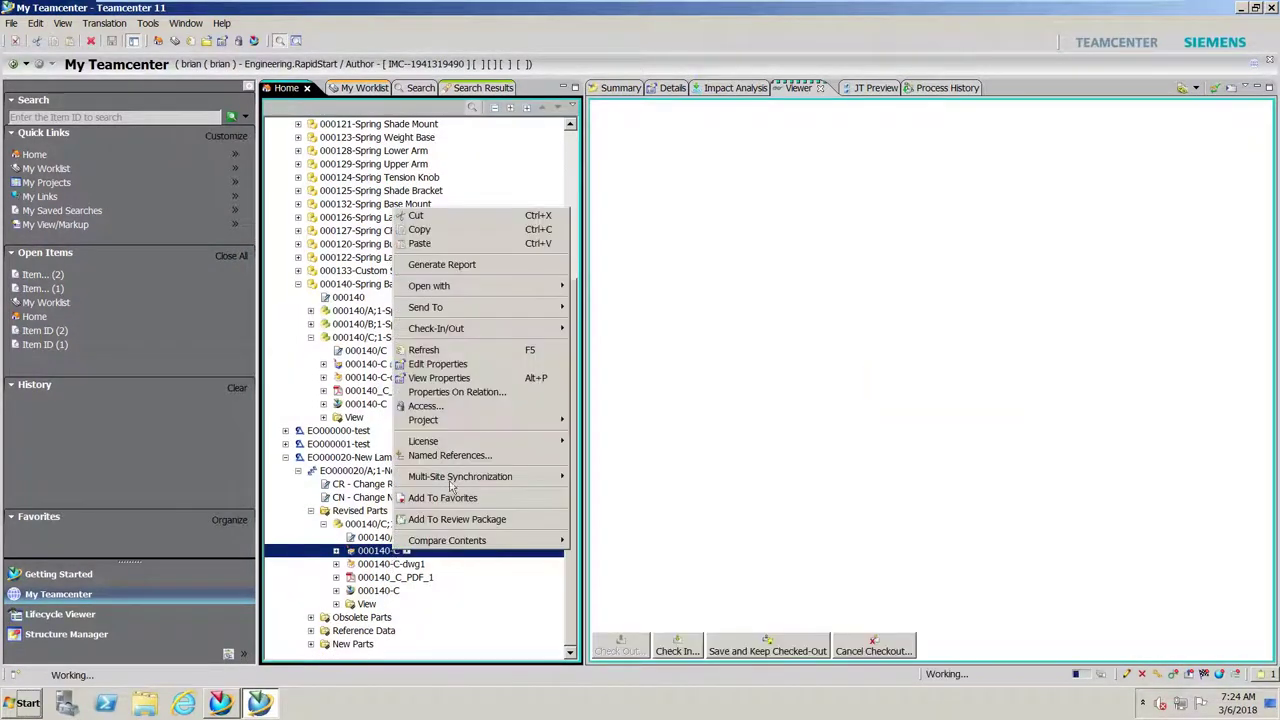
pyautogui.moveTo(520, 328)
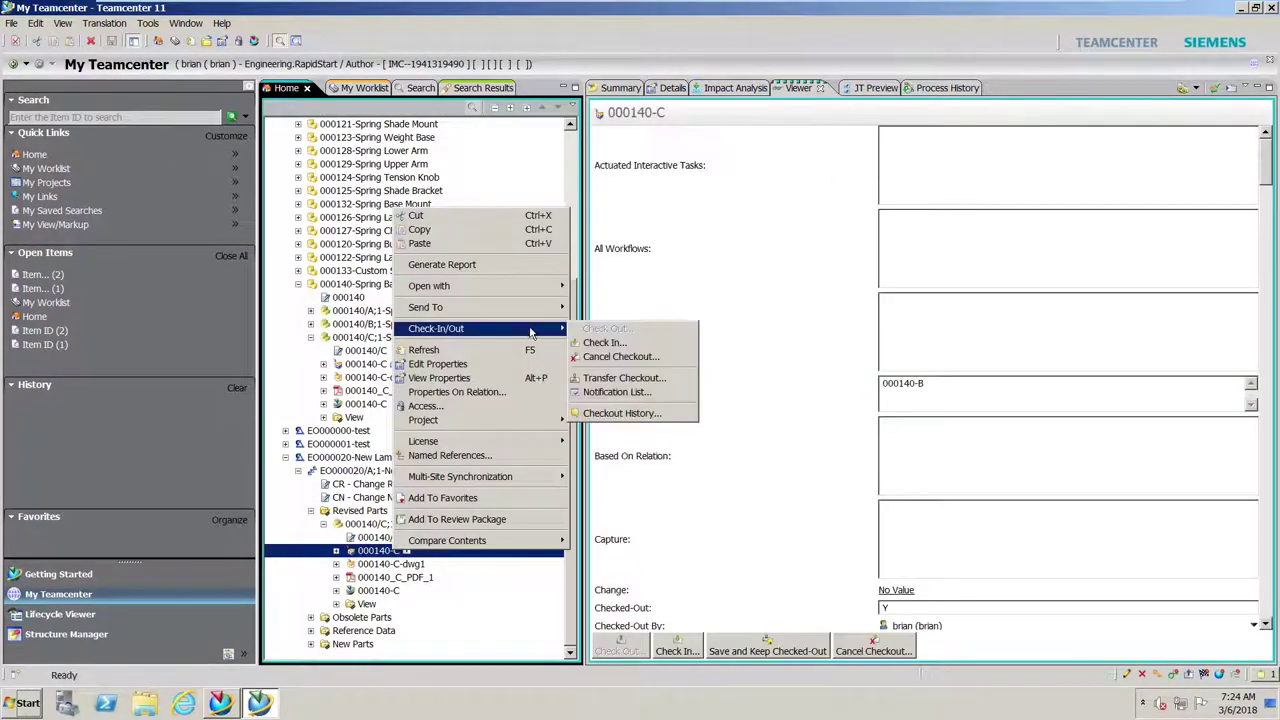
pyautogui.click(605, 343)
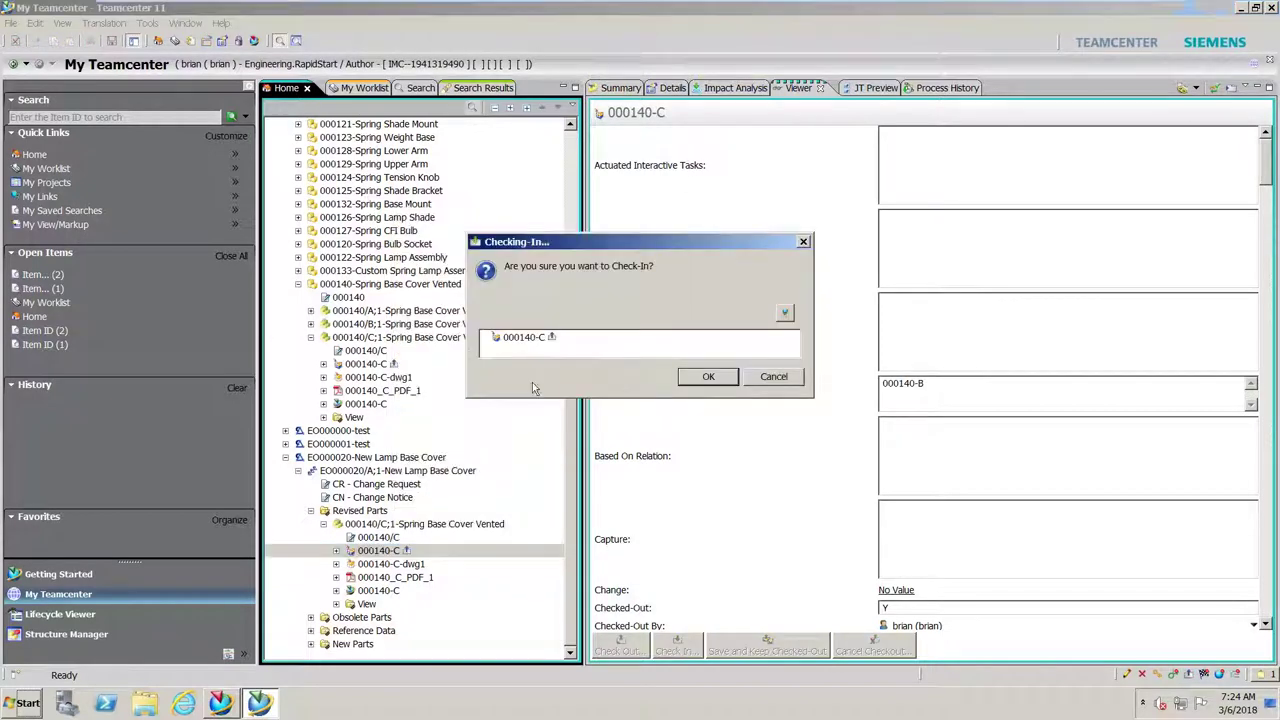
pyautogui.click(682, 377)
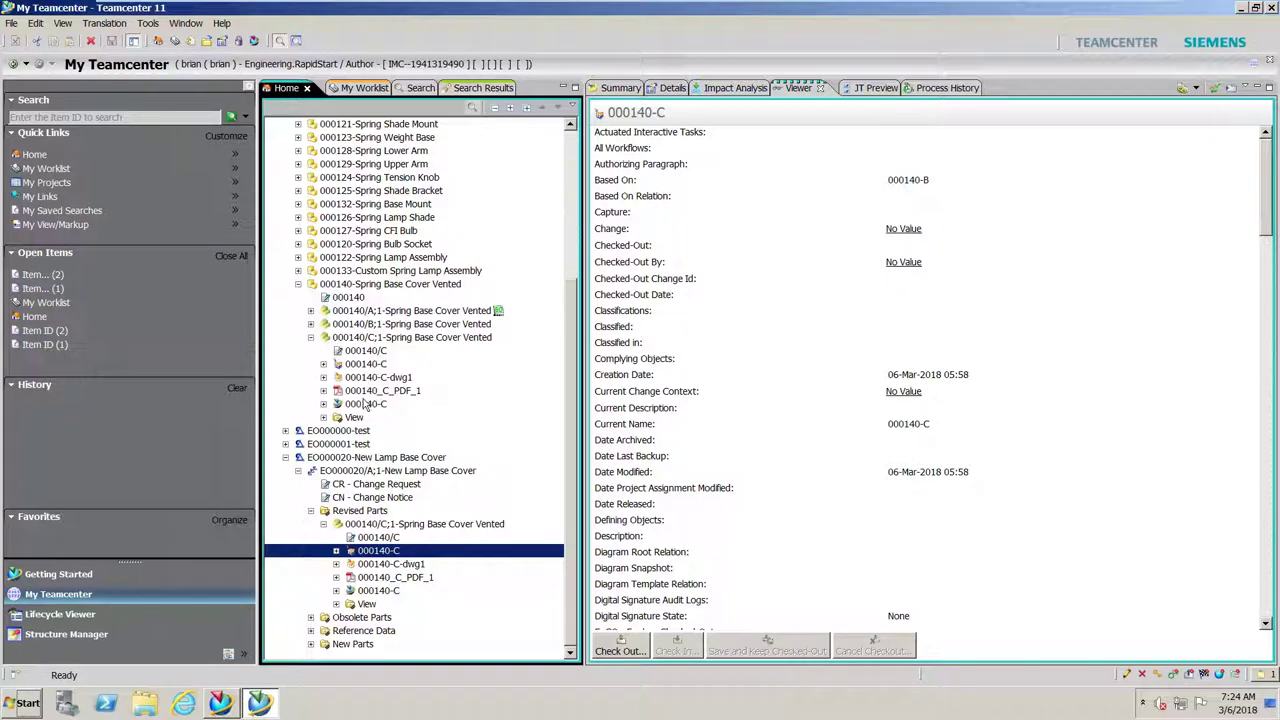
pyautogui.click(311, 338)
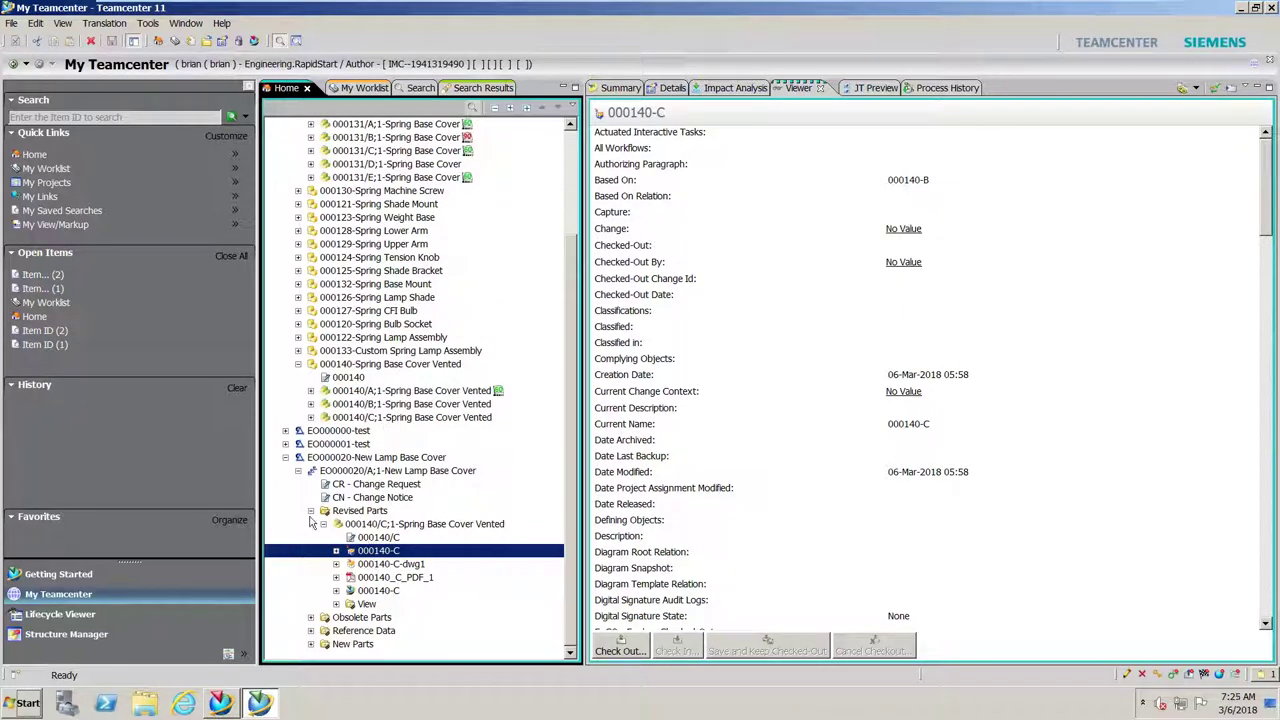
# Step: Copy revision 000140/B of Spring Base Cover Vented into the Obsolete Parts folder of EO000020/A and expand that folder
pyautogui.rightClick(387, 410)
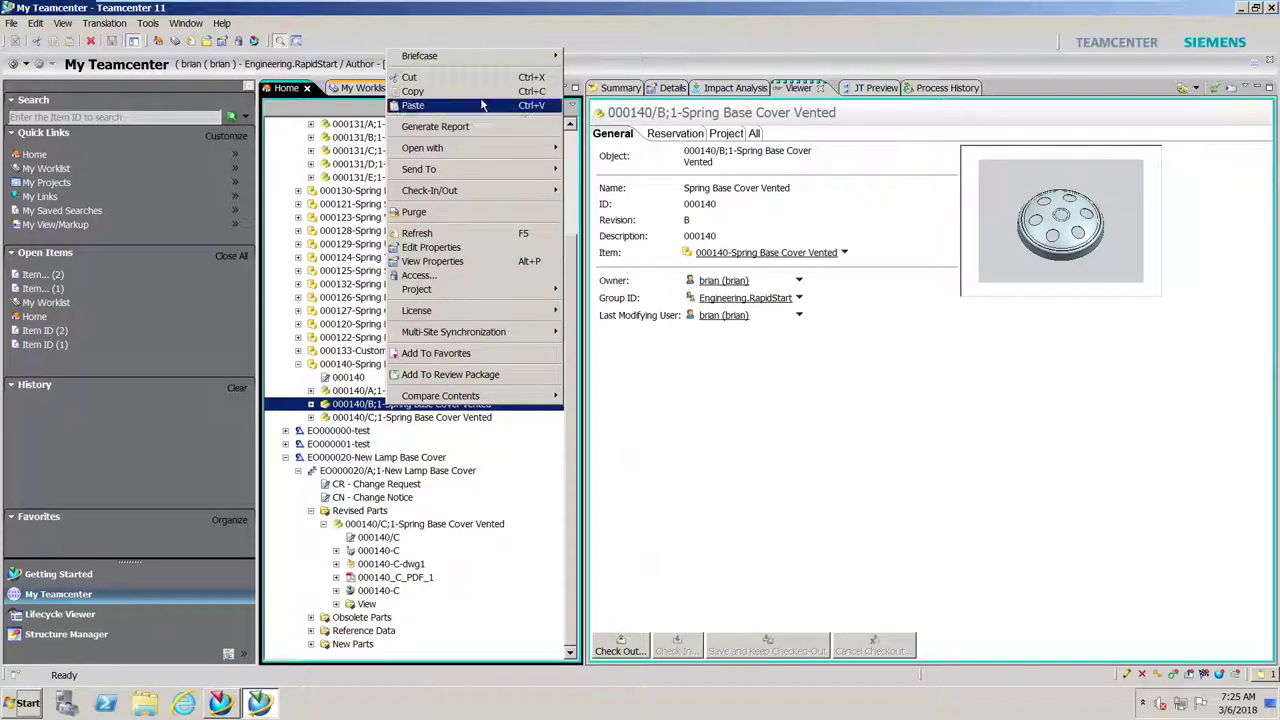
pyautogui.click(622, 88)
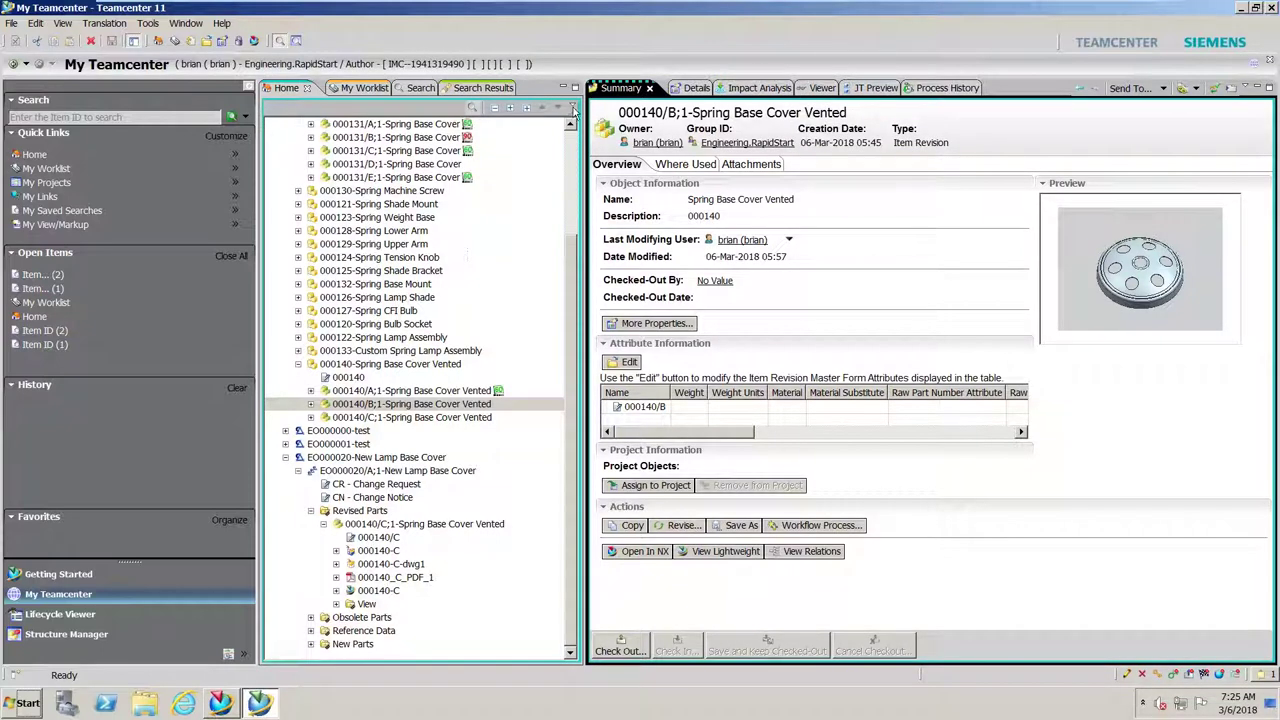
pyautogui.rightClick(389, 408)
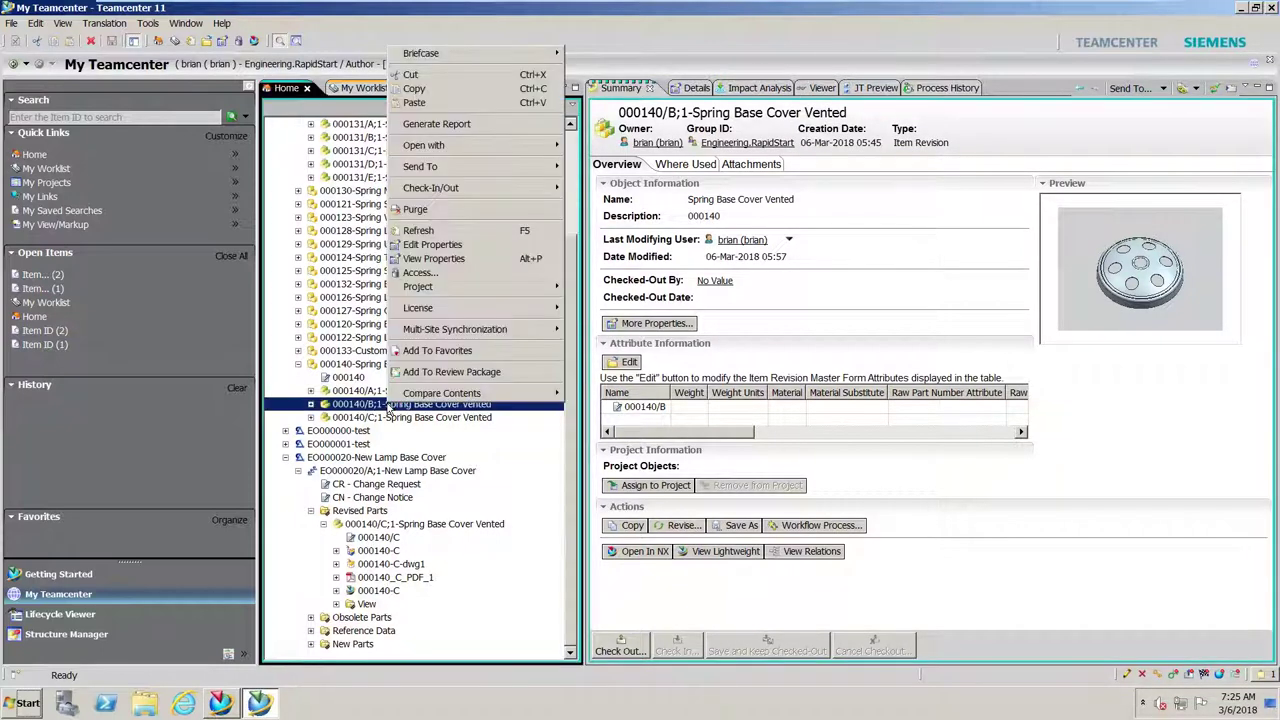
pyautogui.click(441, 90)
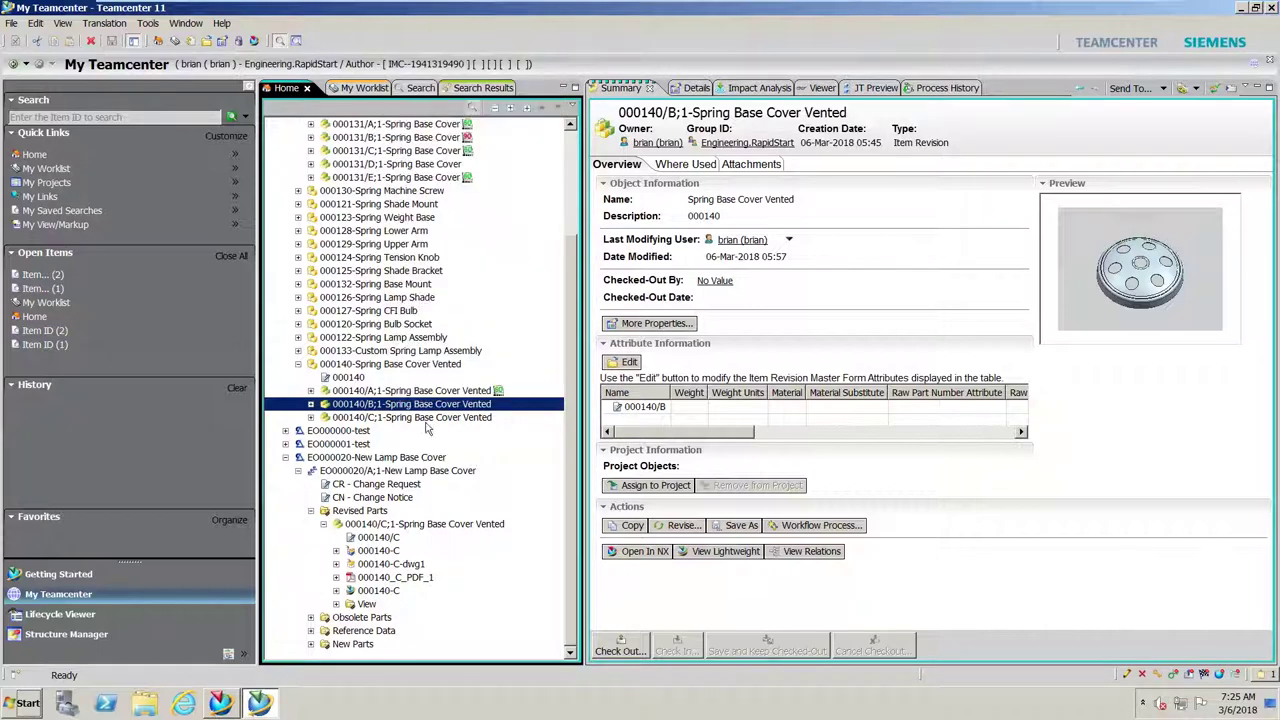
pyautogui.rightClick(365, 618)
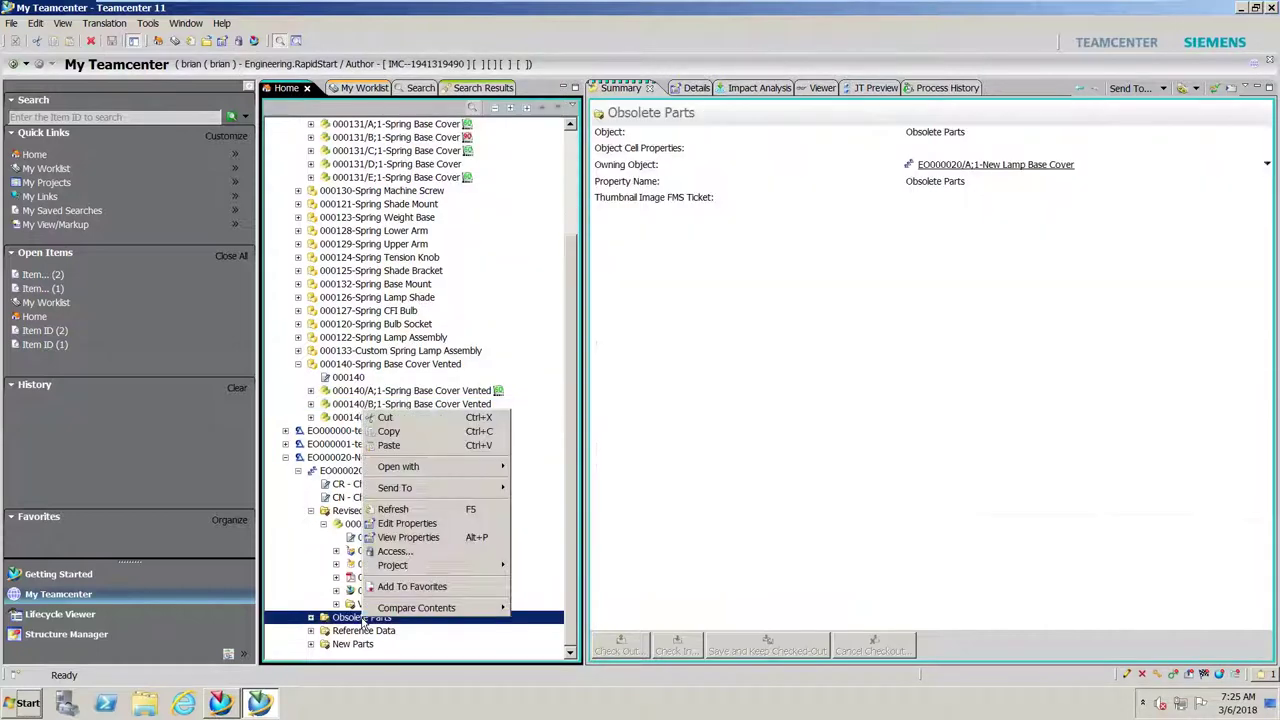
pyautogui.click(420, 443)
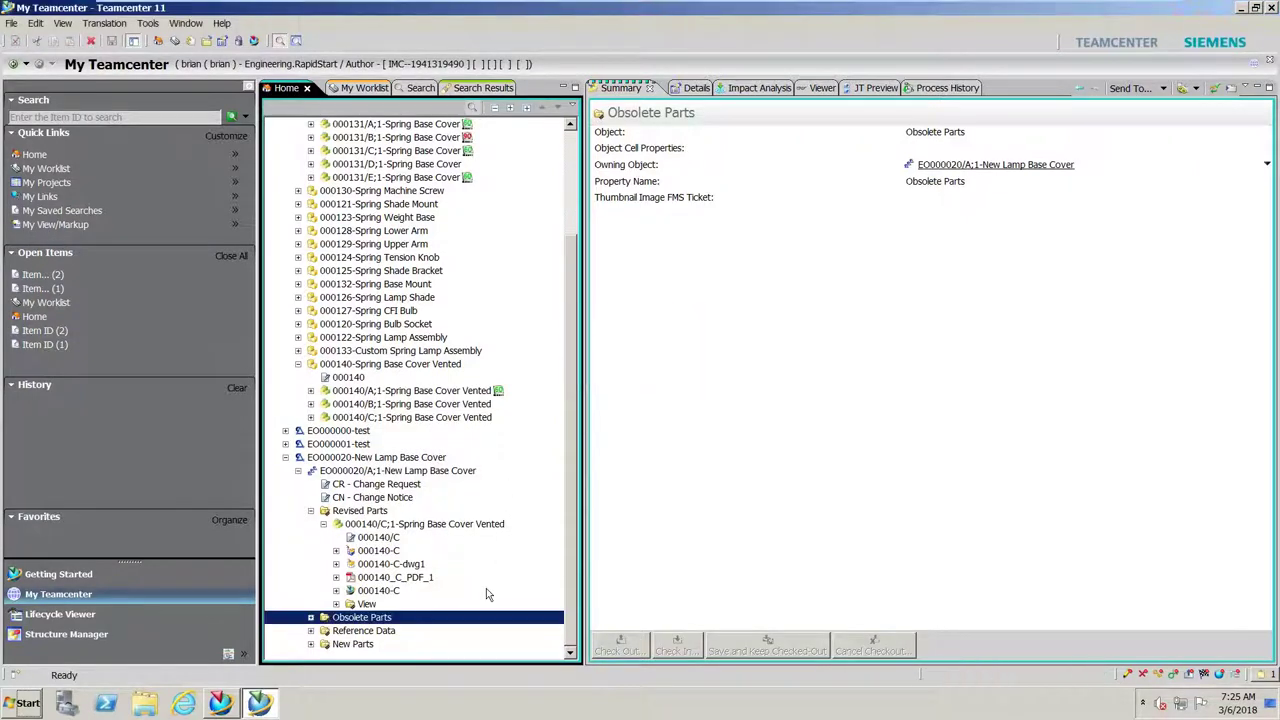
pyautogui.click(310, 617)
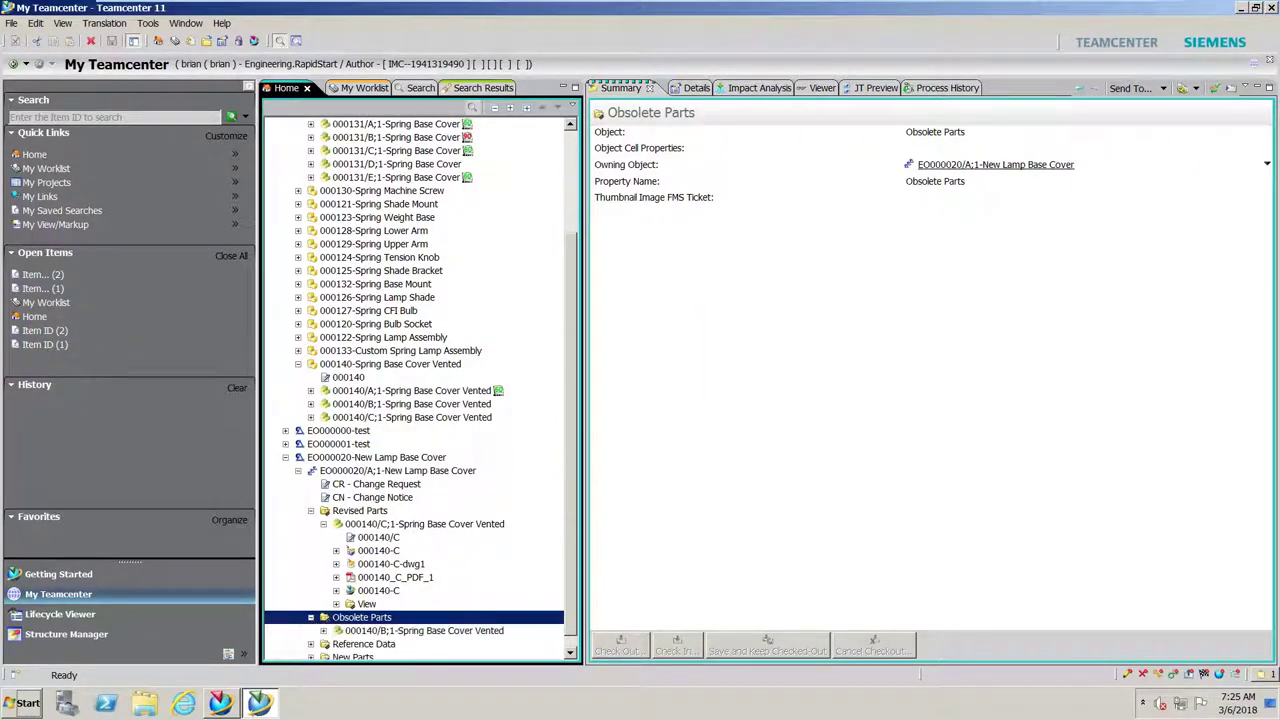
pyautogui.scroll(-1, 395, 598)
pyautogui.scroll(3, 410, 480)
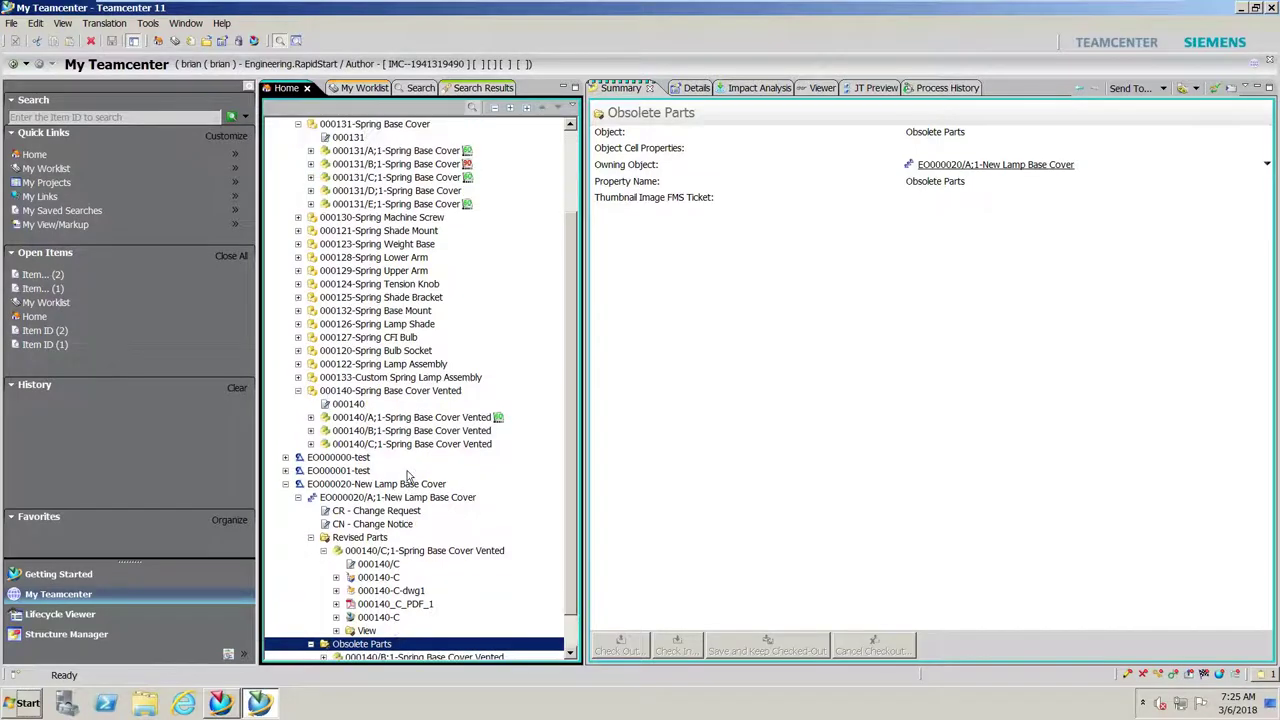
pyautogui.scroll(-3, 425, 430)
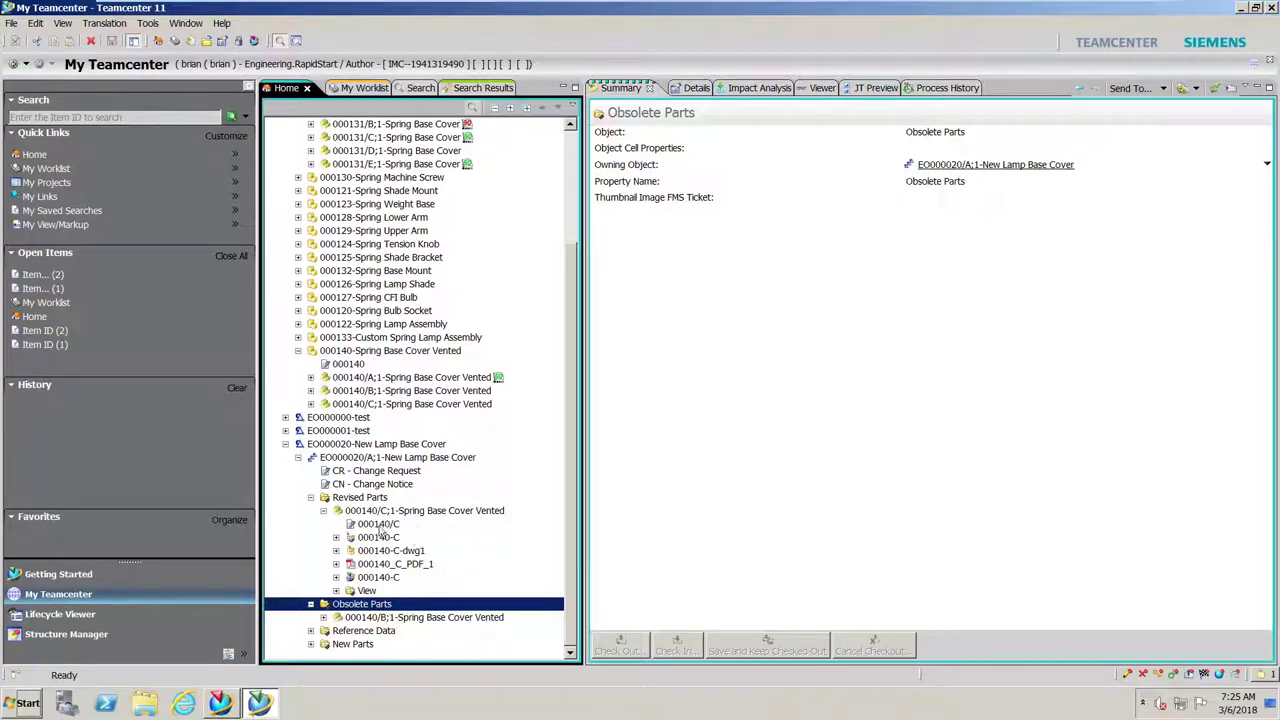
# Step: Set up a new workflow process on EO000020/A with the Engineering Order template and view its process flow
pyautogui.click(393, 460)
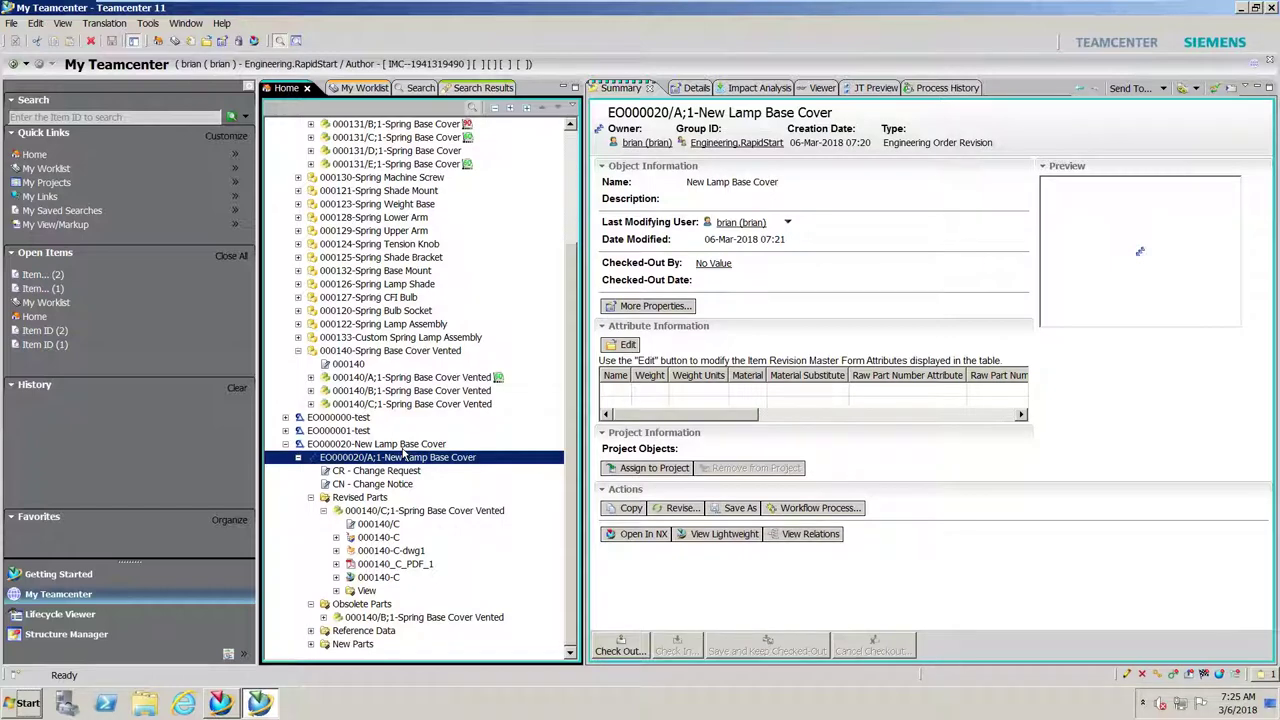
pyautogui.click(311, 498)
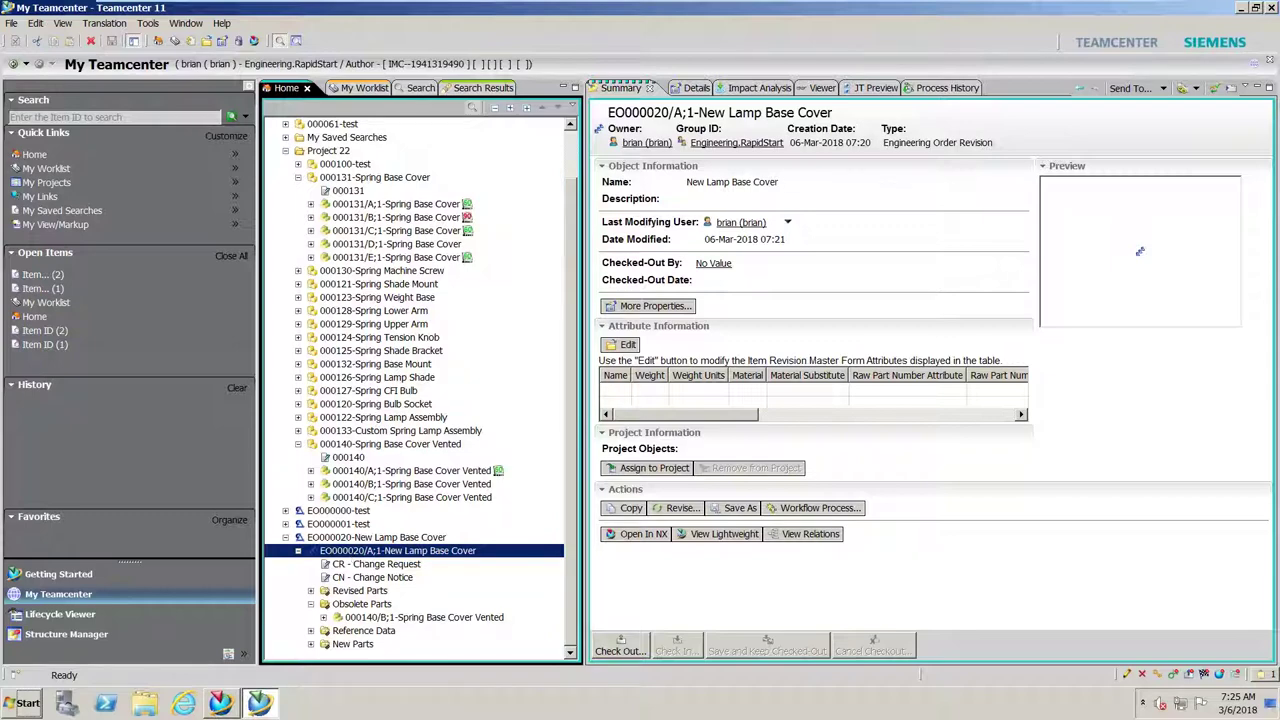
pyautogui.click(12, 23)
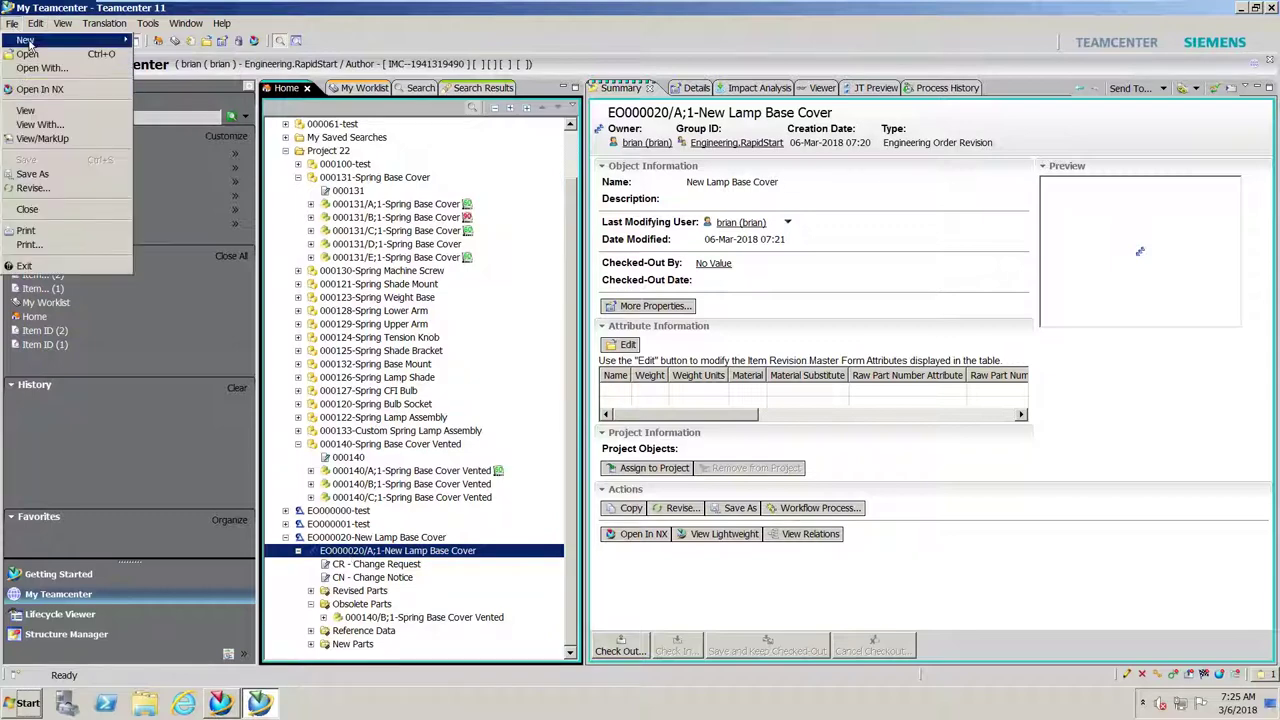
pyautogui.moveTo(33, 43)
pyautogui.click(200, 146)
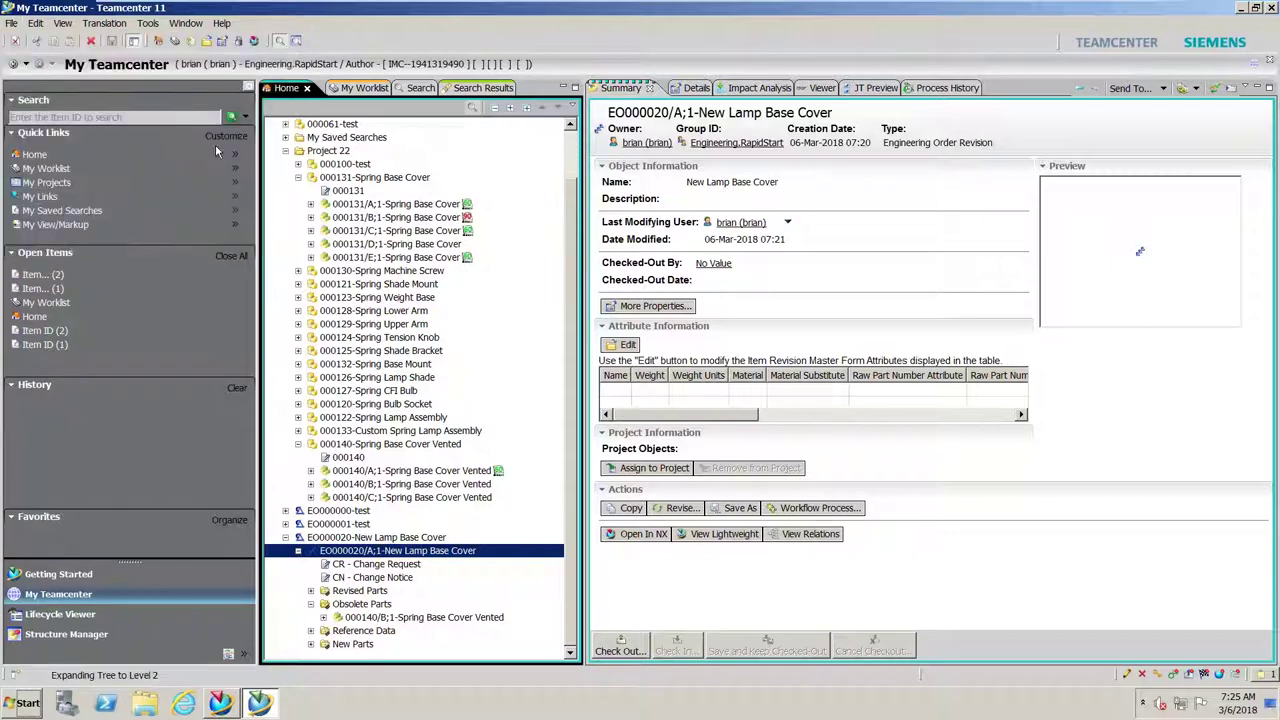
pyautogui.click(685, 172)
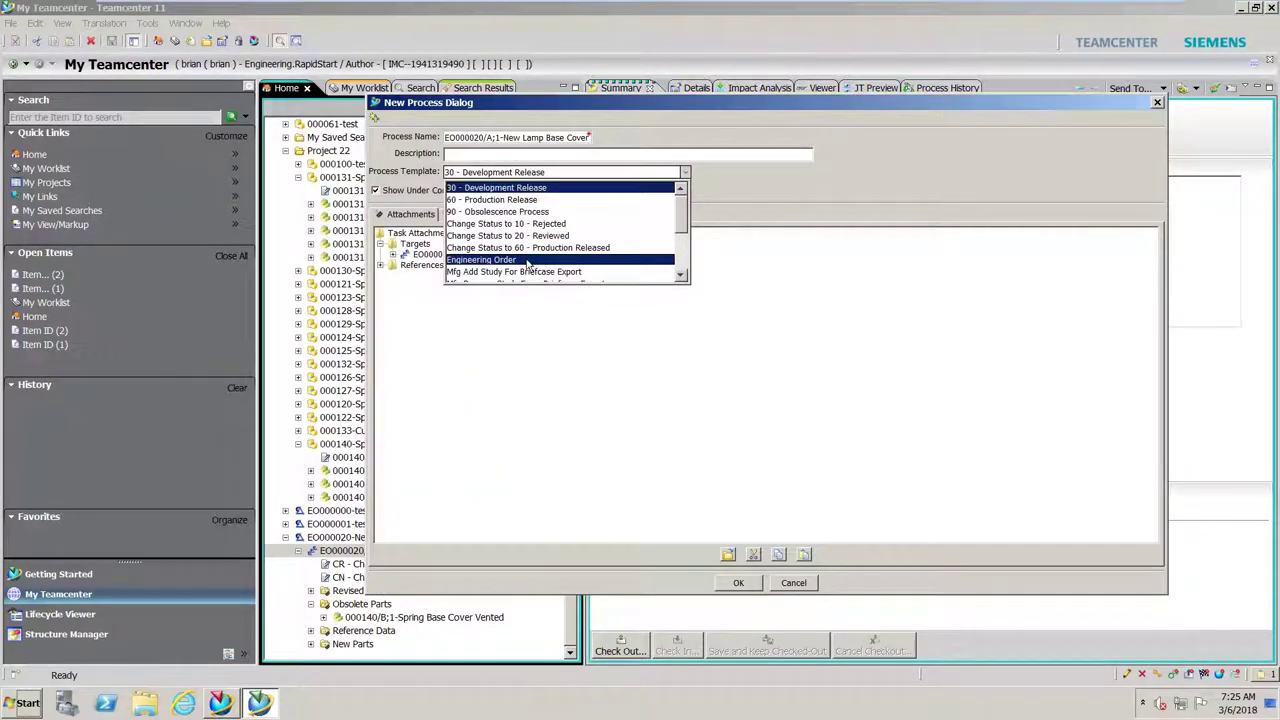
pyautogui.click(527, 260)
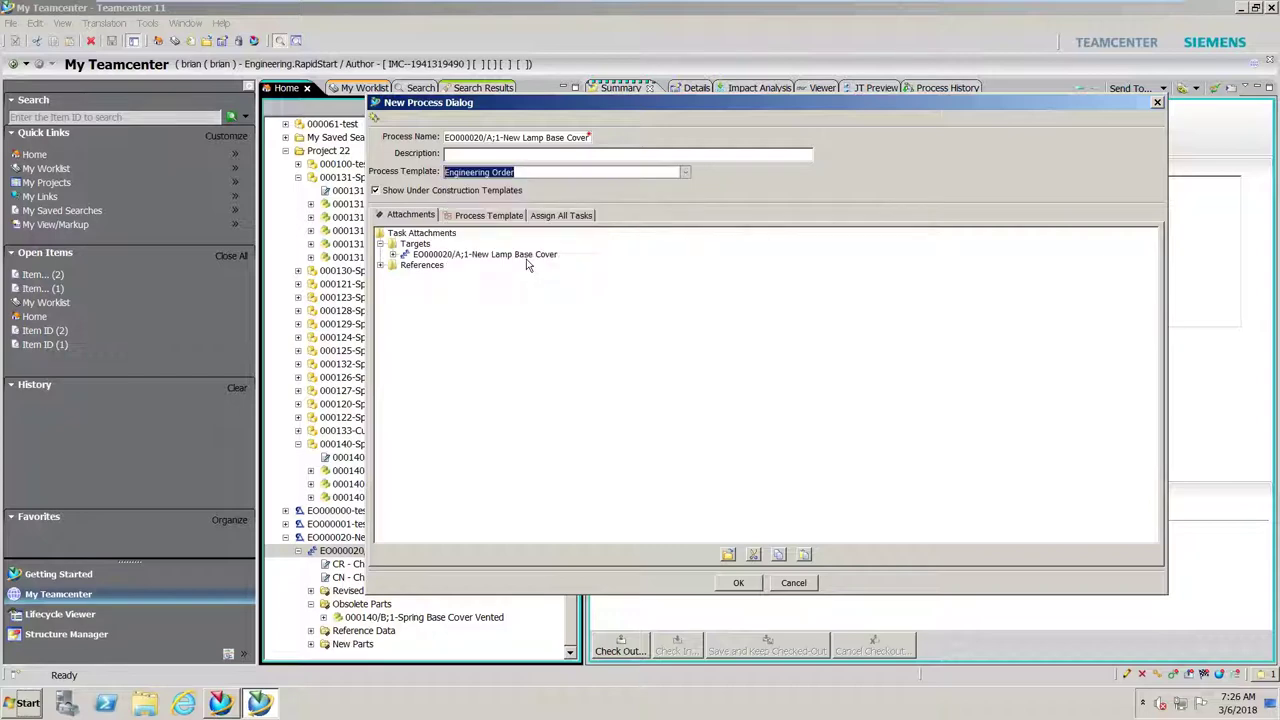
pyautogui.click(490, 216)
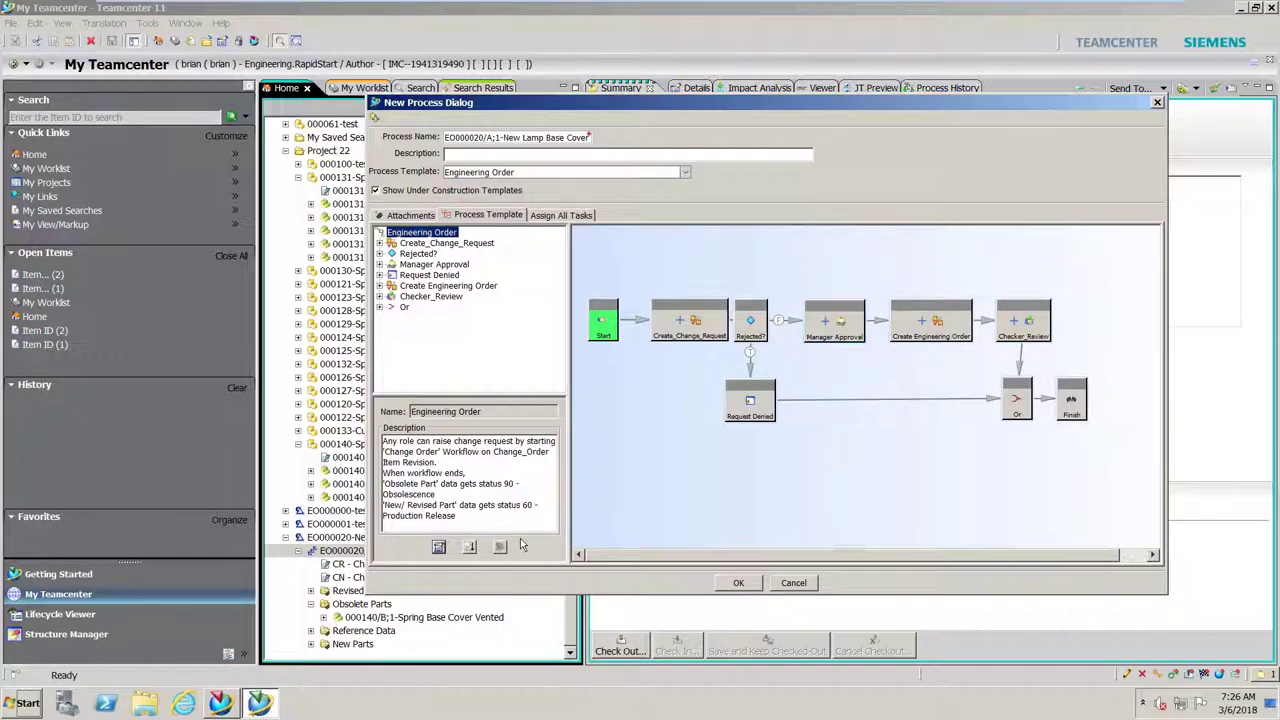
# Step: Assign your own user from the Engineering group's Author role as reviewer for the Create_Change_Request task
pyautogui.click(550, 216)
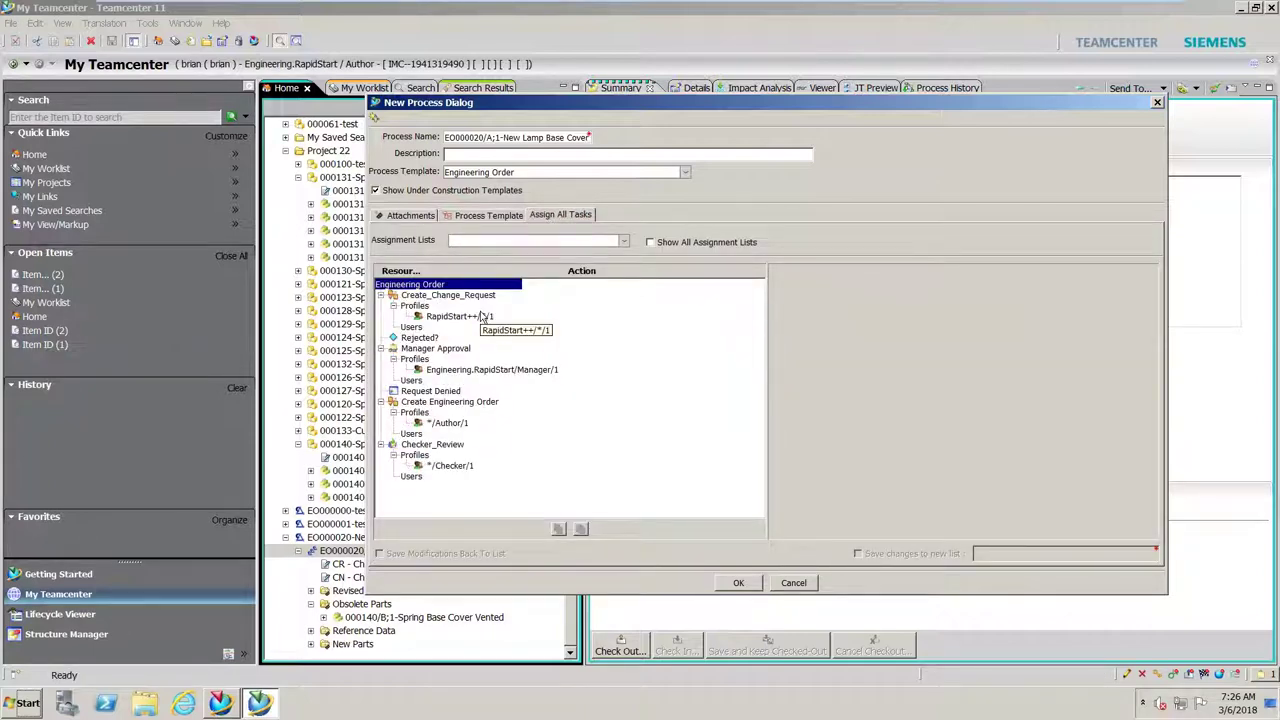
pyautogui.click(460, 318)
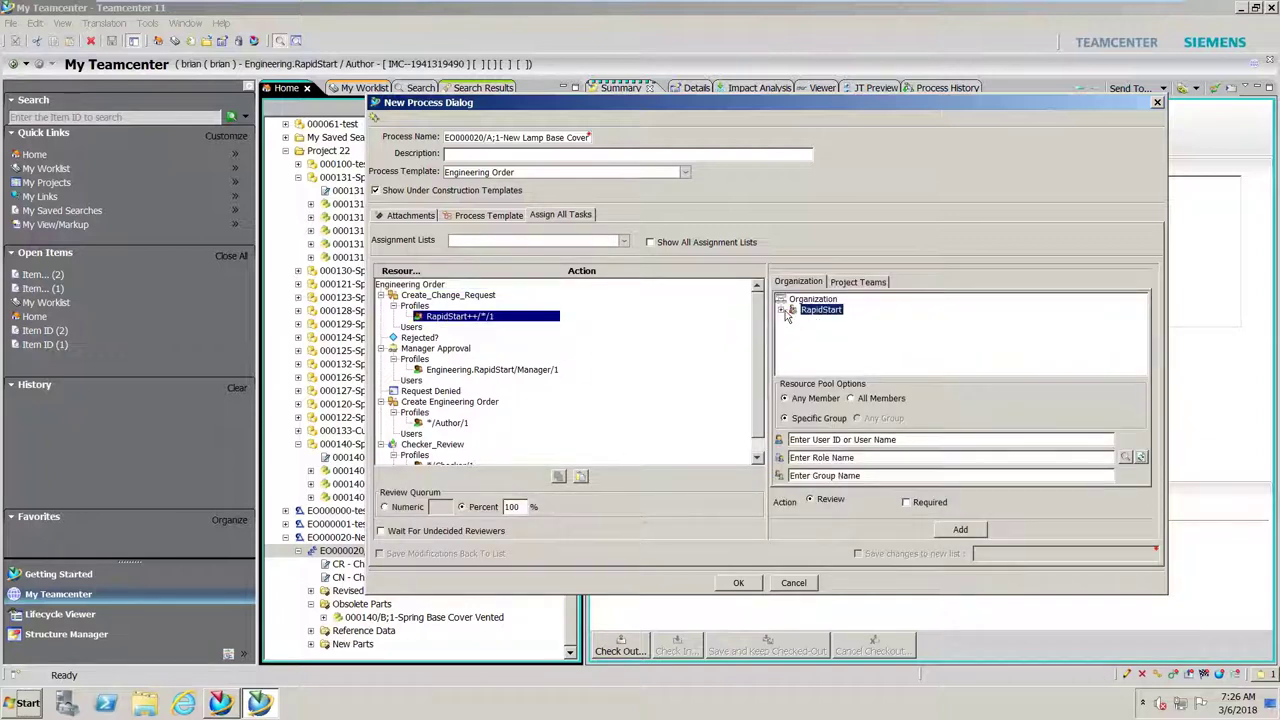
pyautogui.click(782, 311)
pyautogui.click(794, 320)
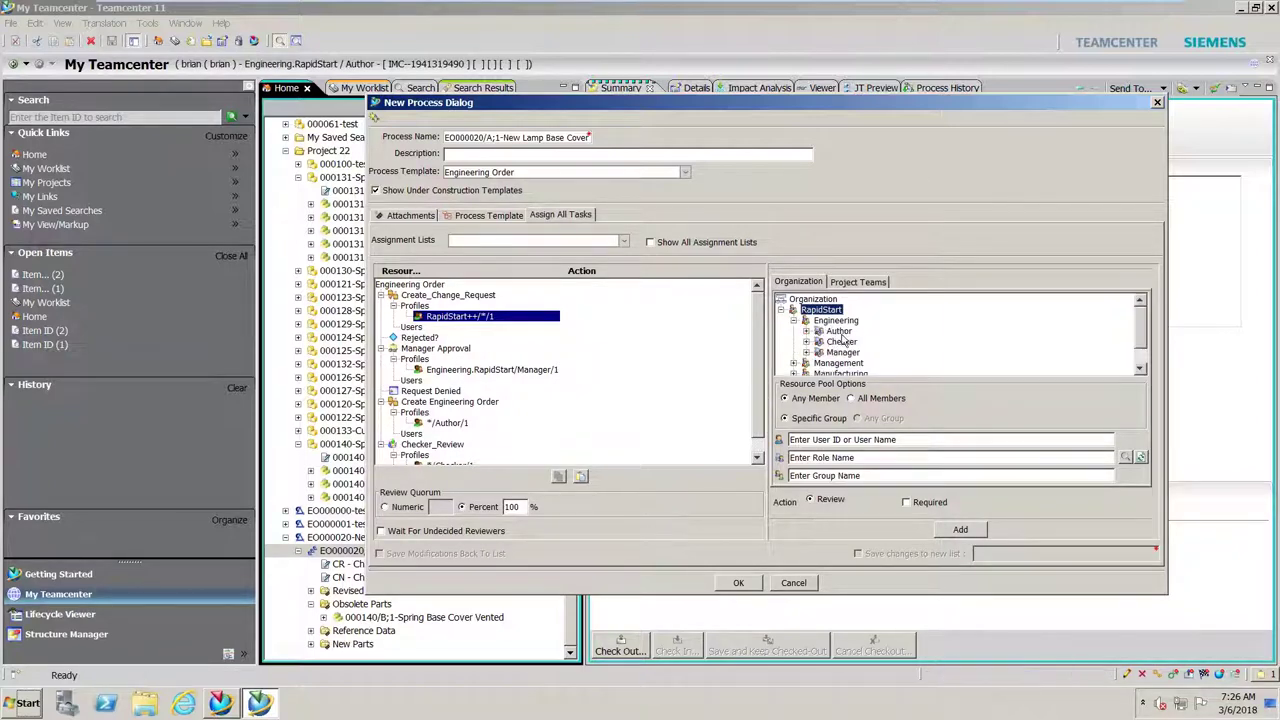
pyautogui.click(809, 333)
pyautogui.click(858, 342)
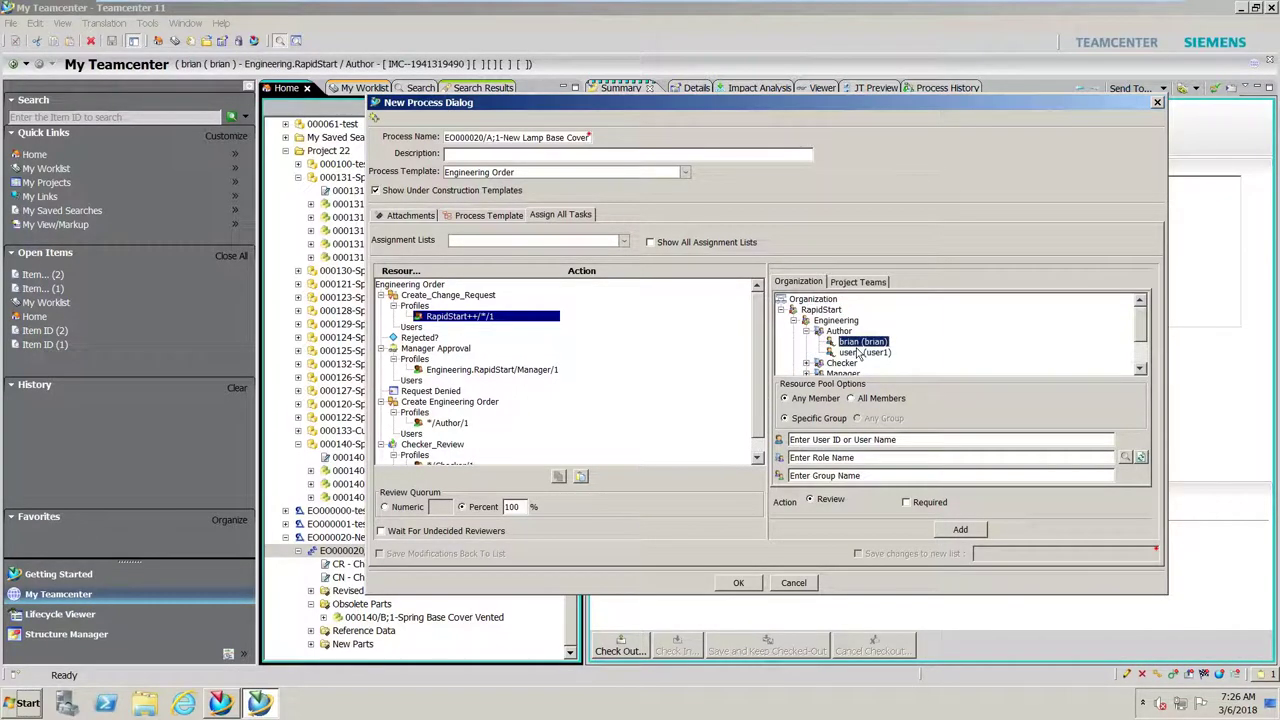
pyautogui.click(960, 530)
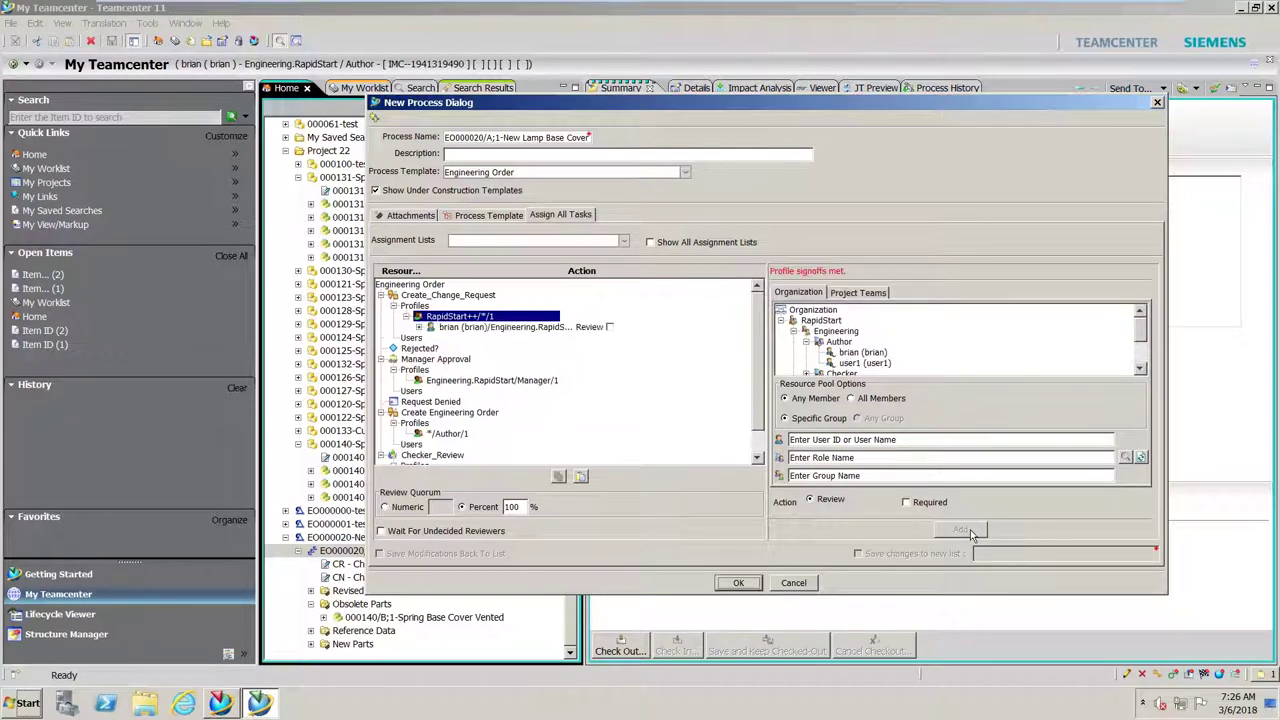
# Step: Assign the same user to the Manager Approval, Create Engineering Order and Checker_Review profiles and launch the workflow process
pyautogui.click(464, 383)
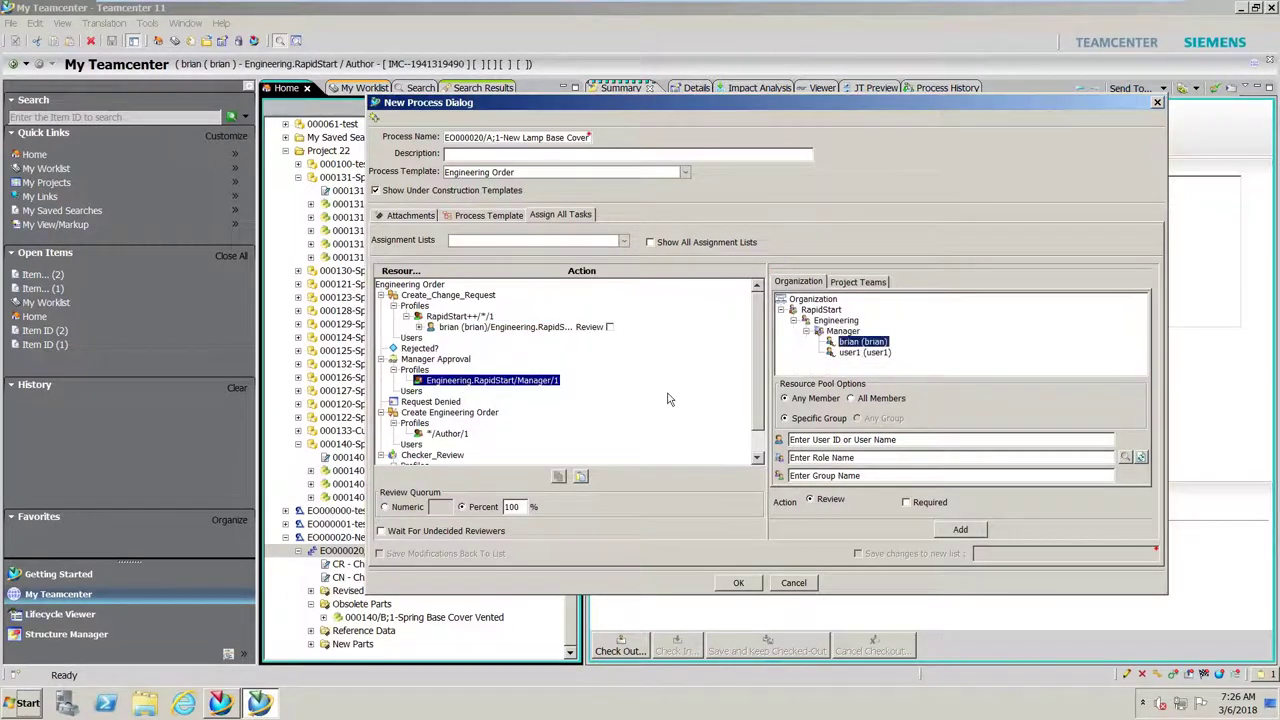
pyautogui.click(956, 532)
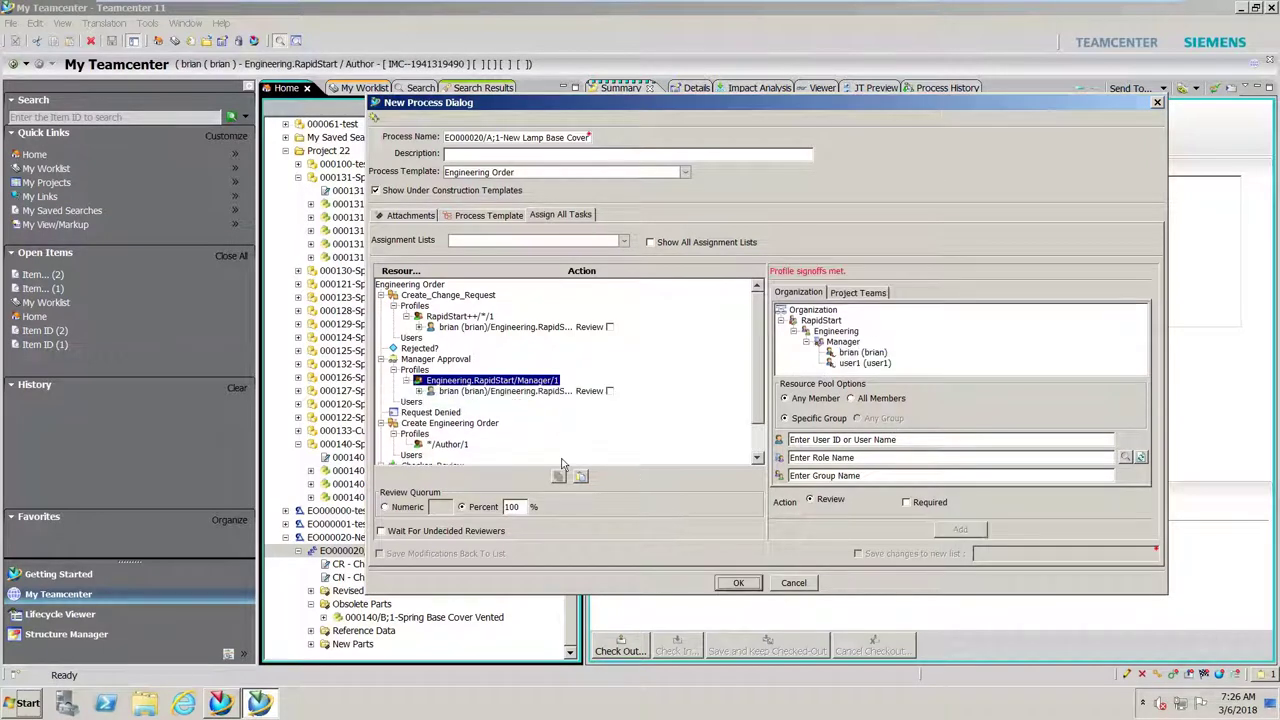
pyautogui.click(445, 445)
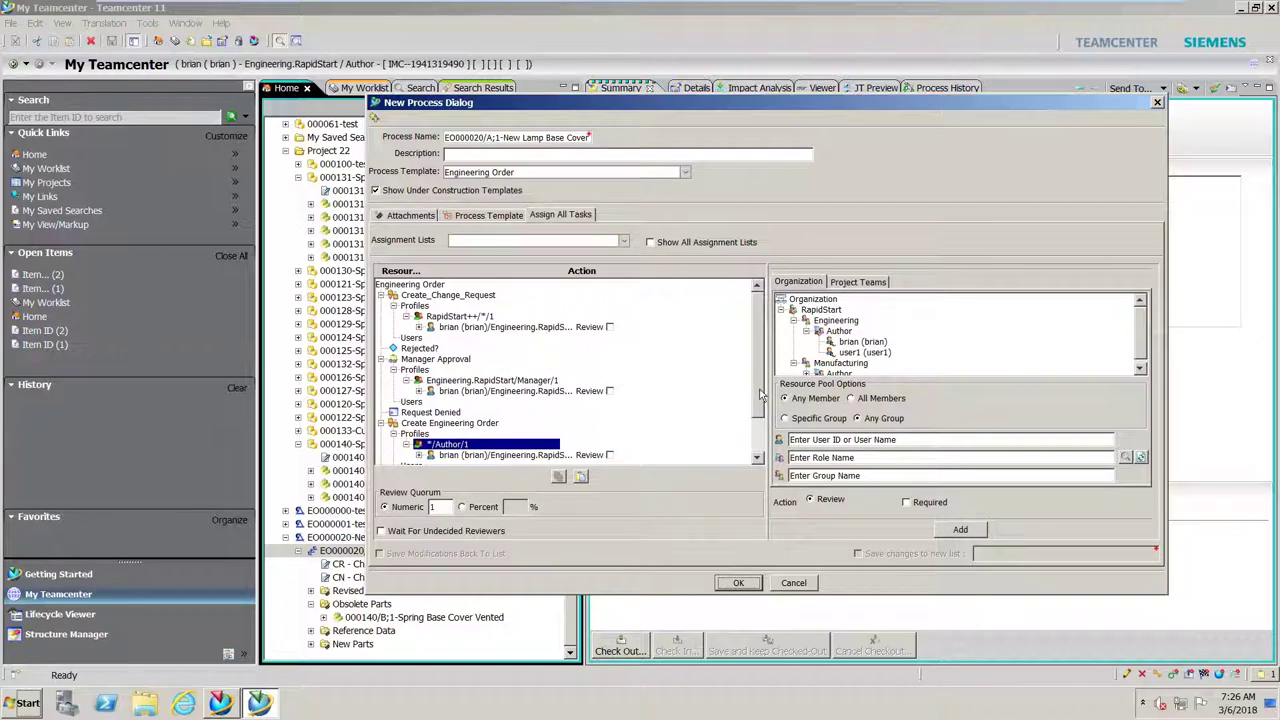
pyautogui.scroll(-2, 762, 400)
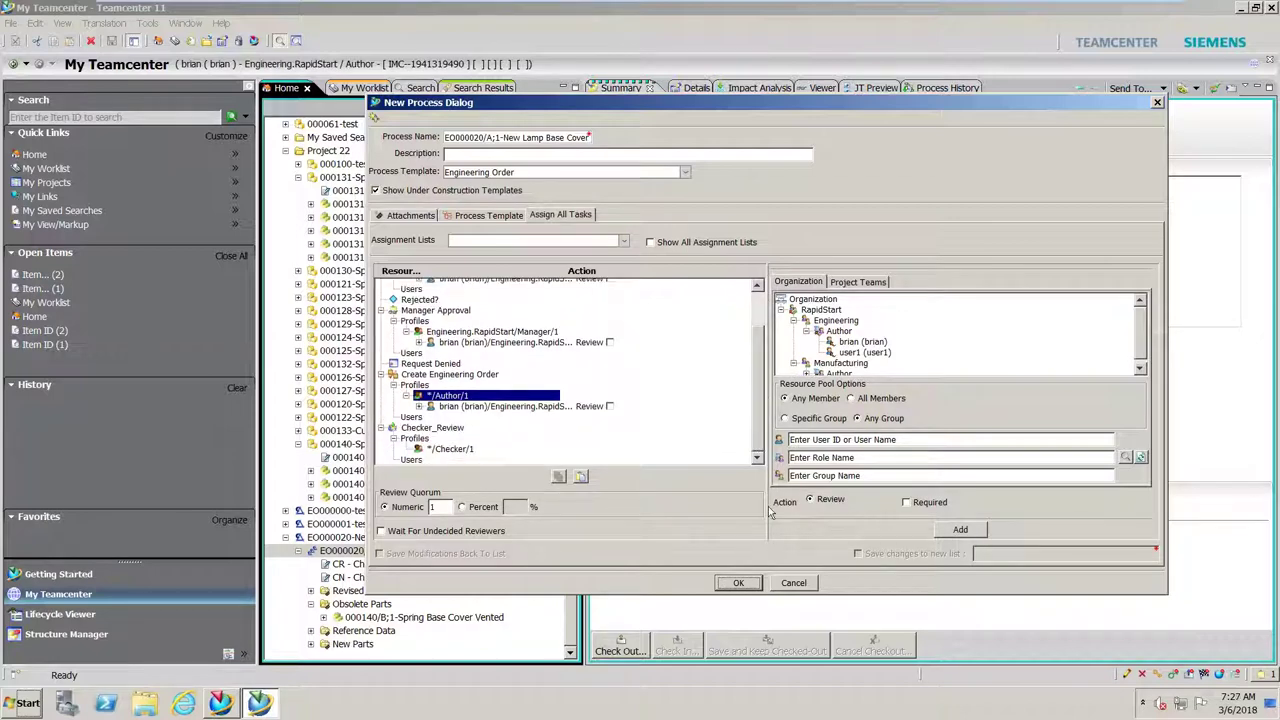
pyautogui.click(449, 449)
pyautogui.click(958, 531)
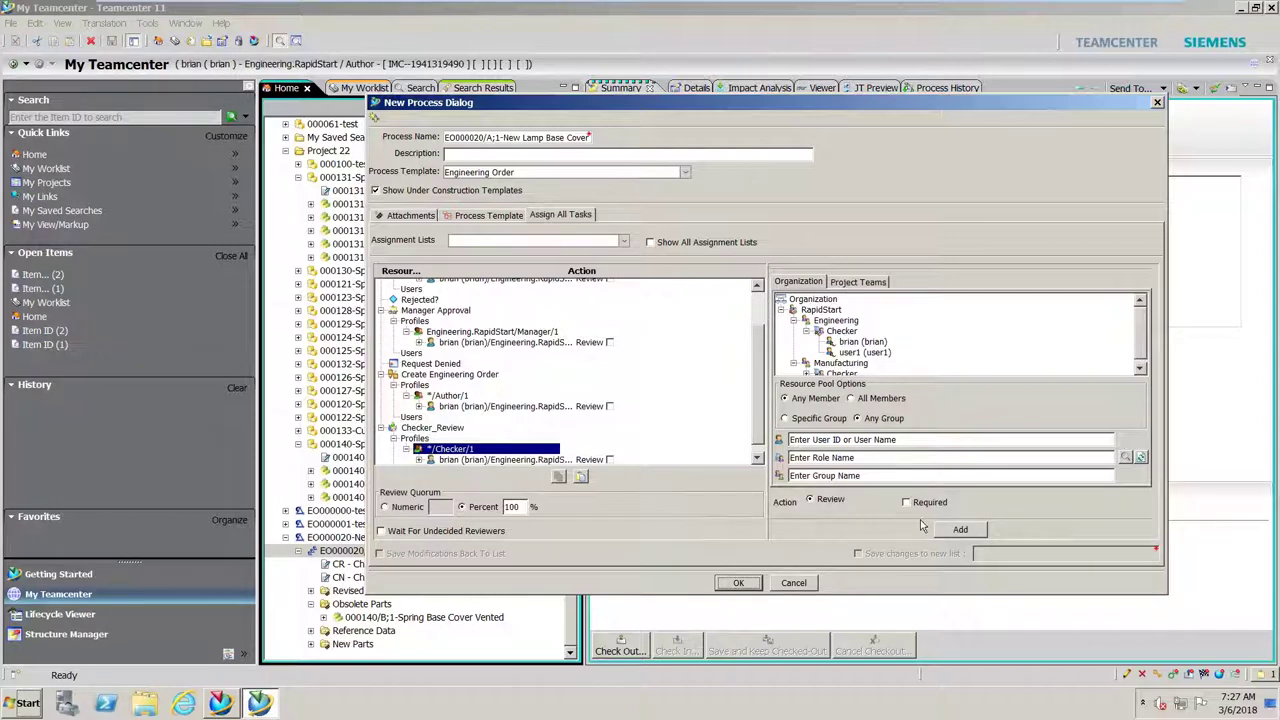
pyautogui.click(740, 583)
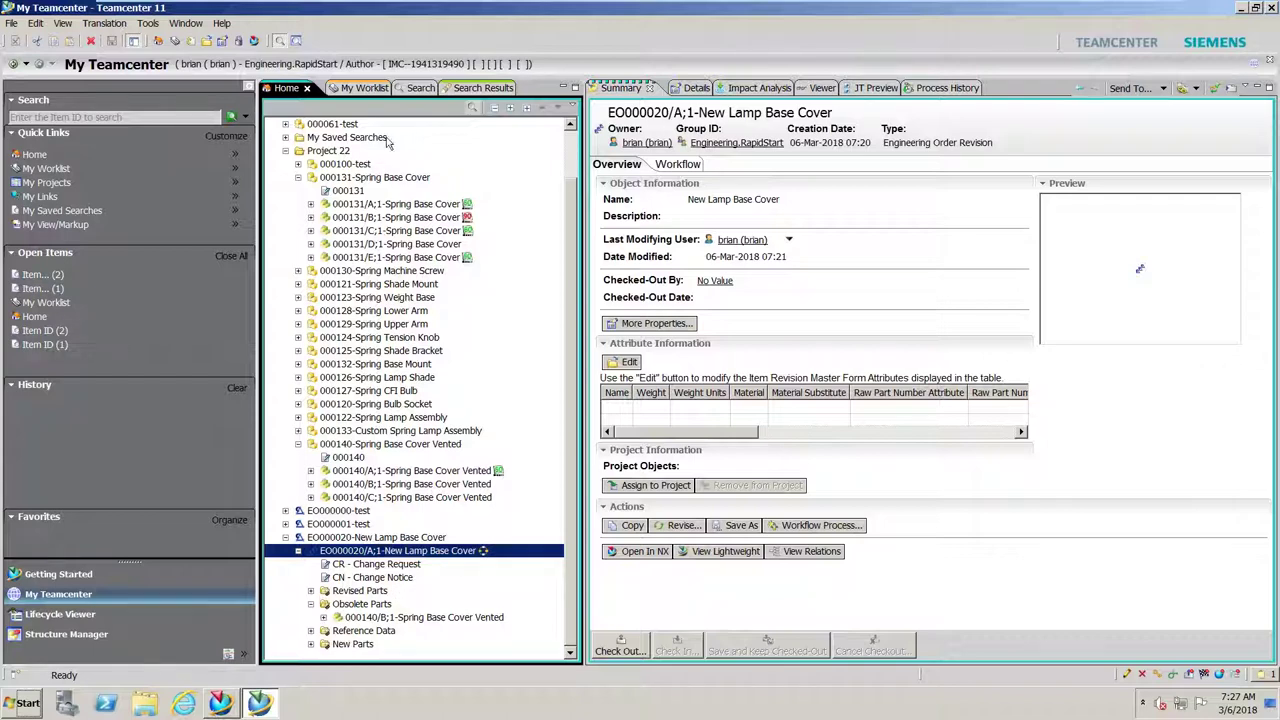
# Step: Open the EO000020/A perform-signoffs task from the worklist's Tasks To Perform folder and show it in the Viewer
pyautogui.click(357, 89)
pyautogui.click(285, 137)
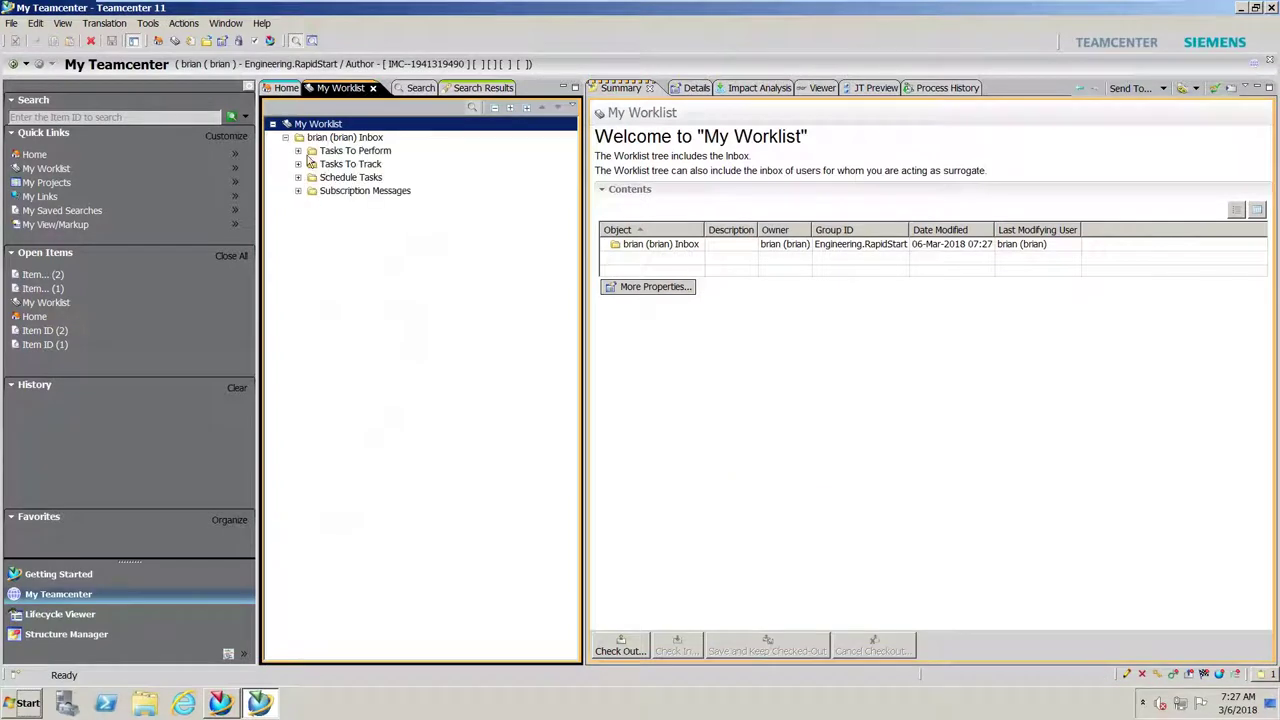
pyautogui.click(297, 150)
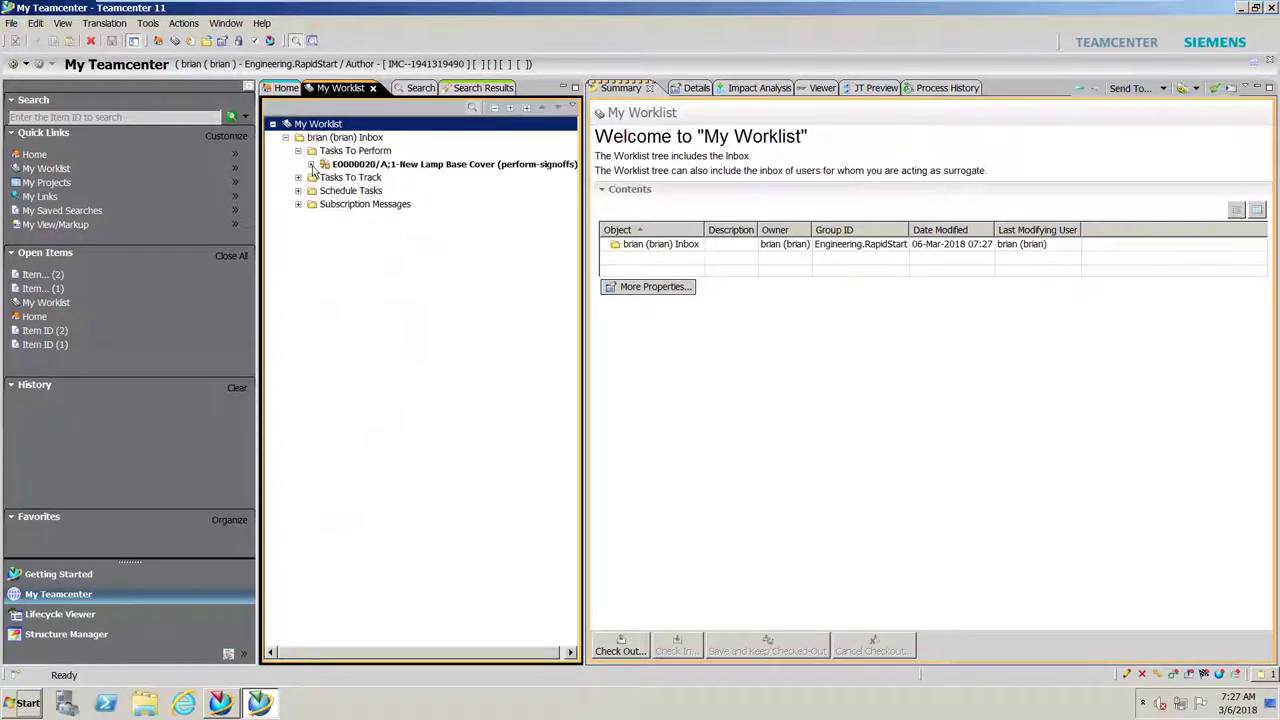
pyautogui.click(311, 165)
pyautogui.click(410, 165)
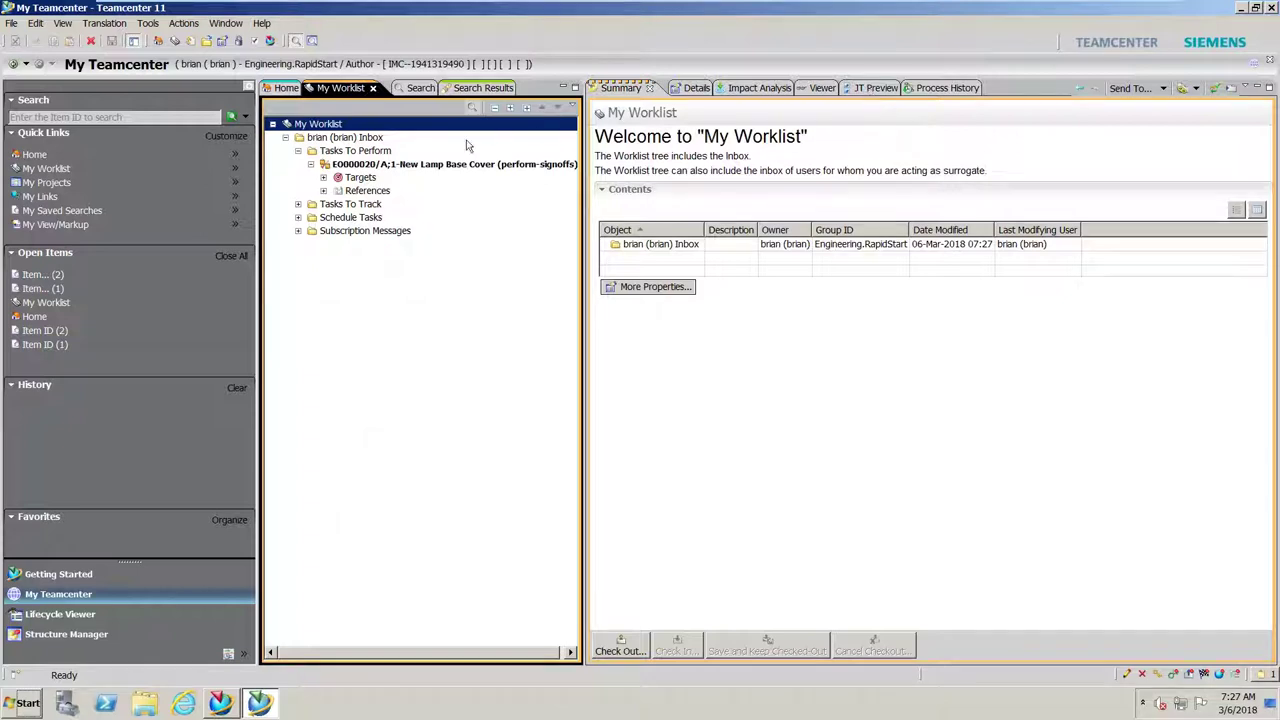
pyautogui.click(448, 166)
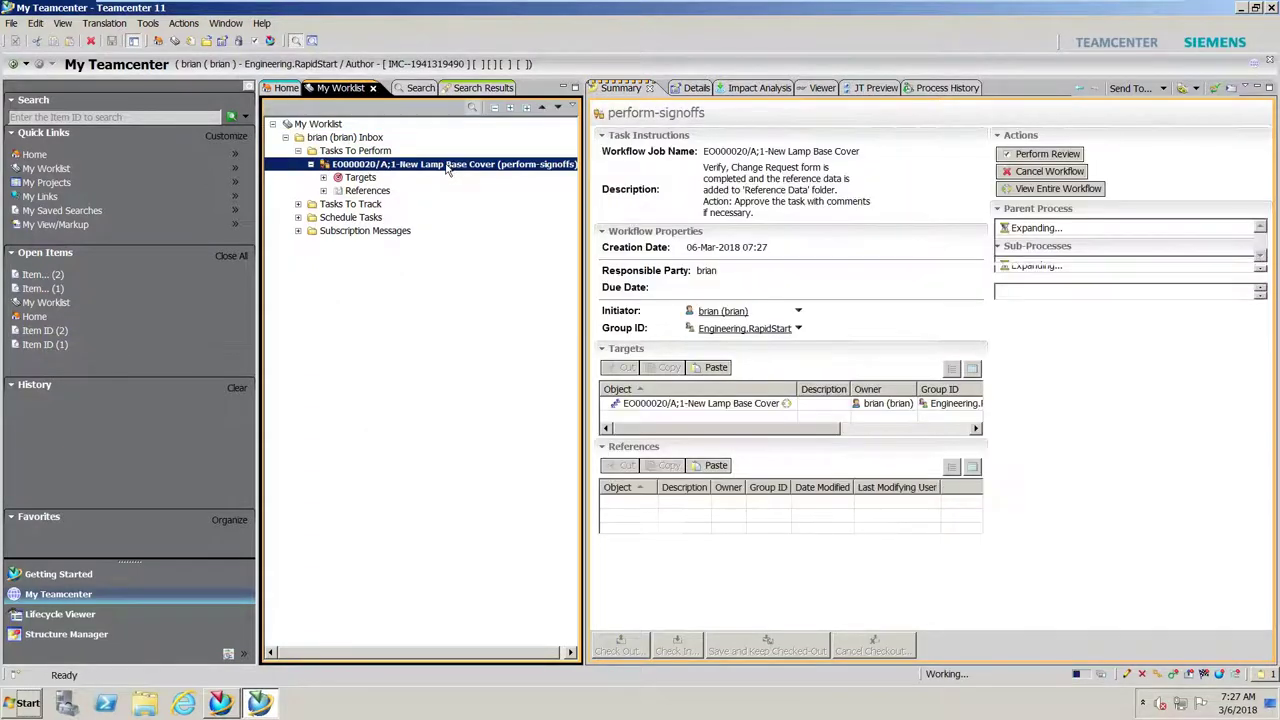
pyautogui.click(829, 91)
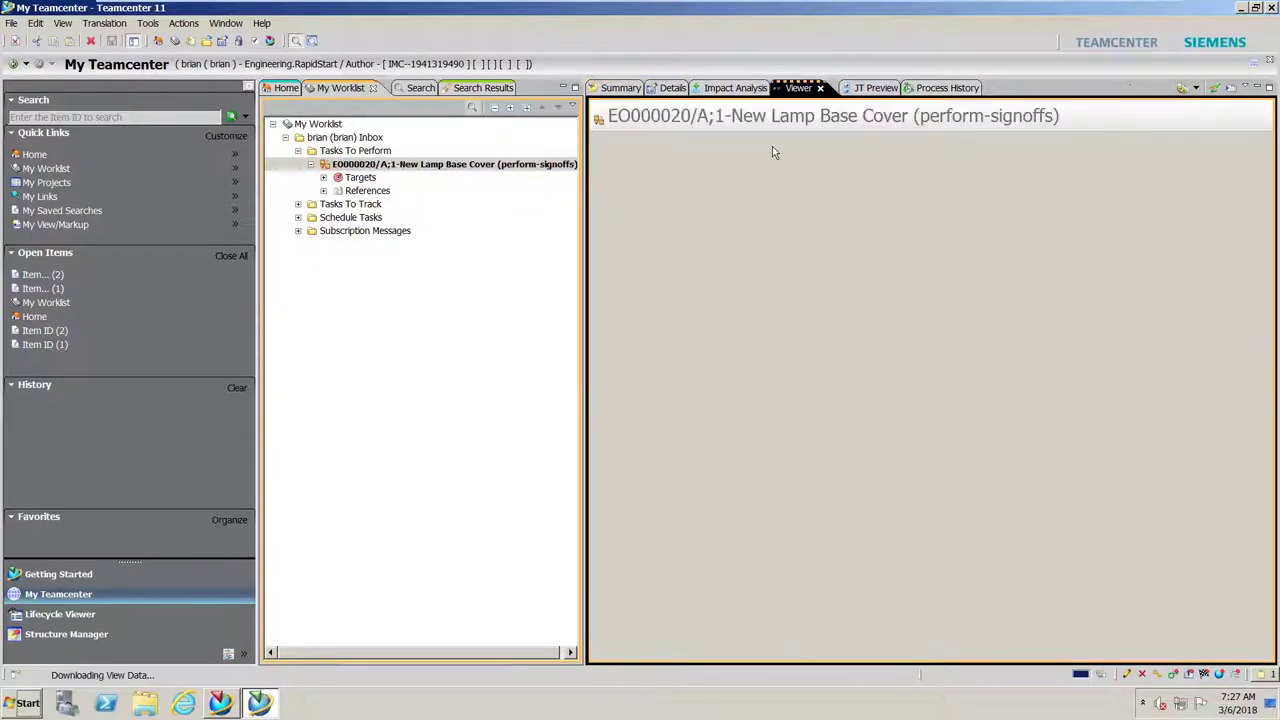
# Step: Review the sign-off task's attachments, checking the contents of 000140/C under Revised Parts and 000140/B under Obsolete Parts
pyautogui.click(722, 262)
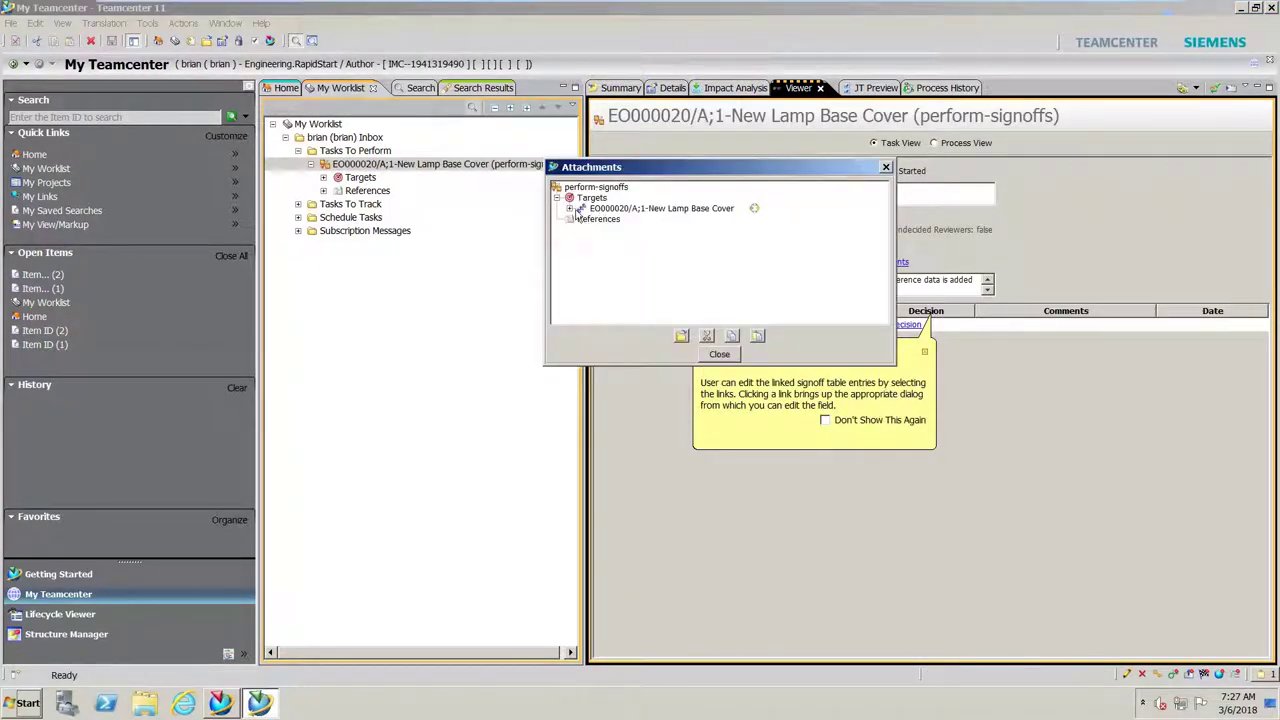
pyautogui.click(570, 209)
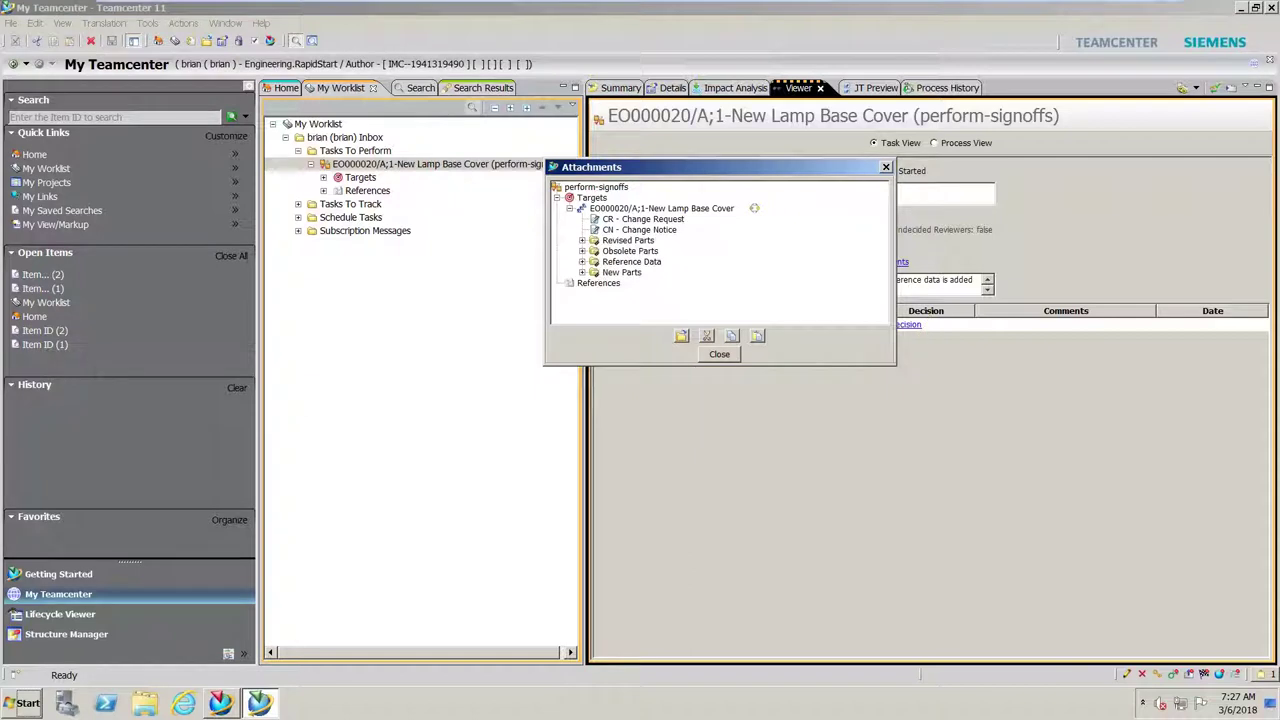
pyautogui.click(582, 241)
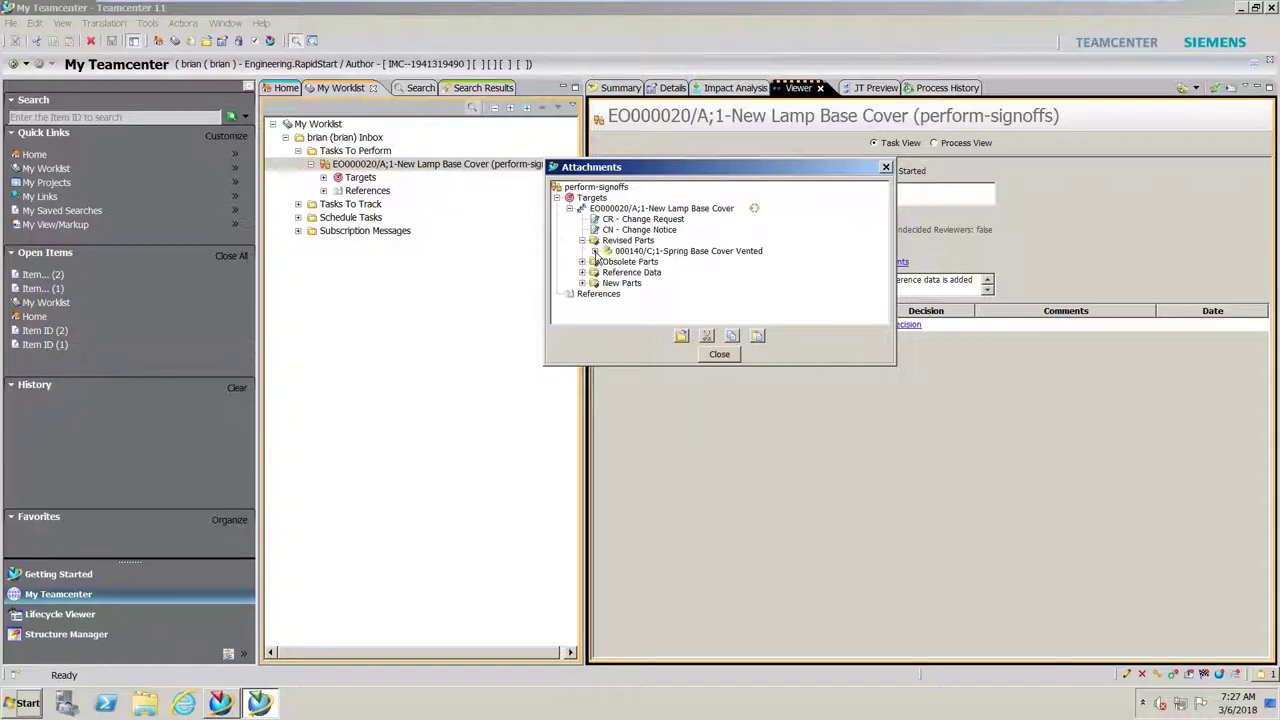
pyautogui.click(595, 252)
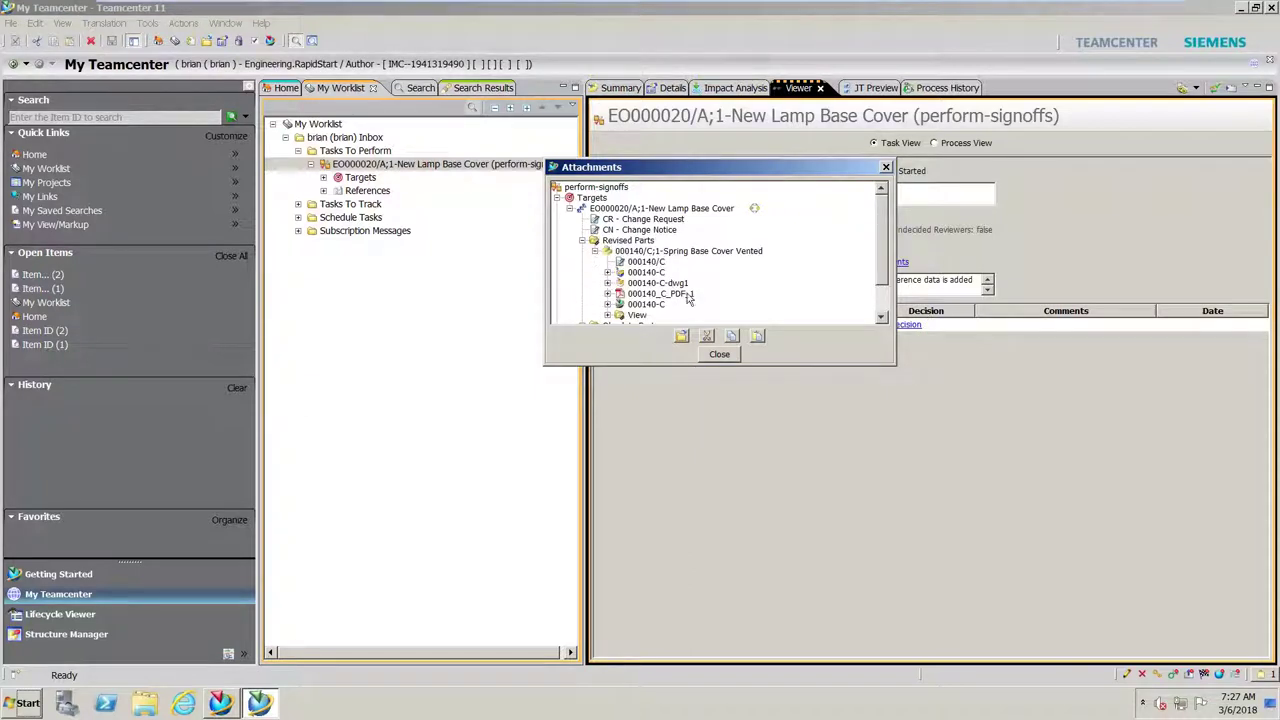
pyautogui.click(595, 251)
pyautogui.click(582, 262)
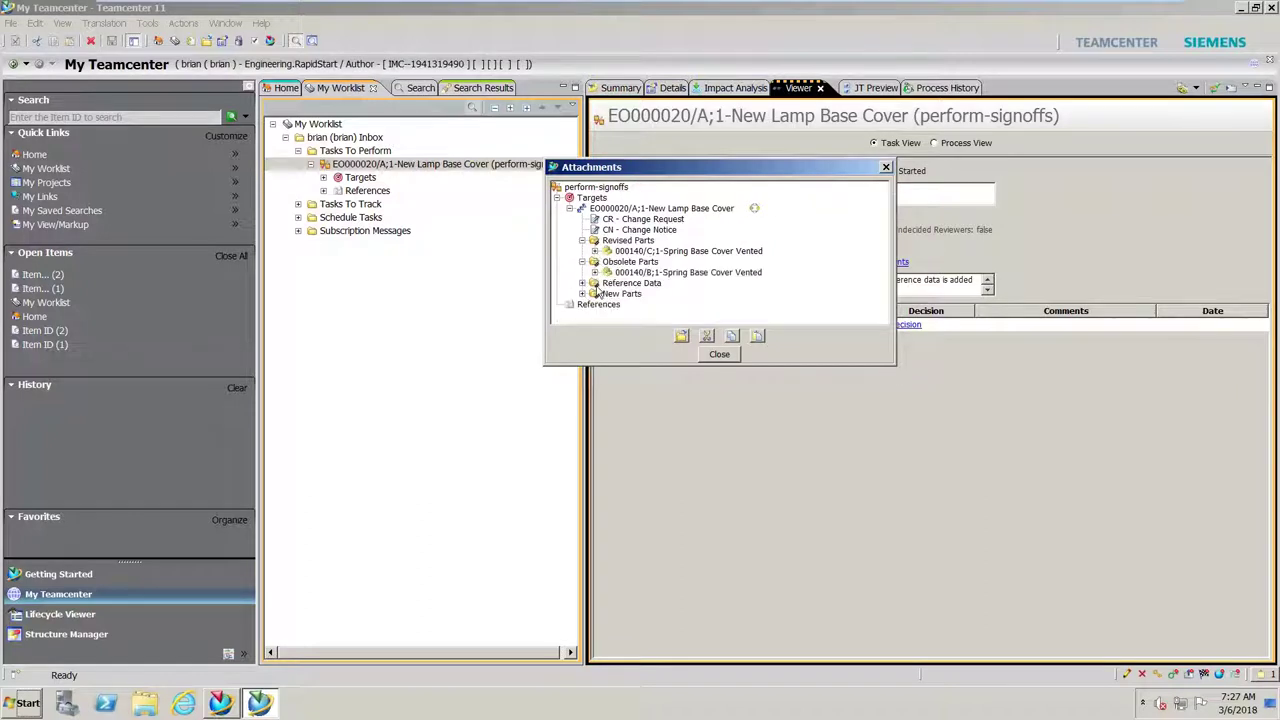
pyautogui.click(595, 273)
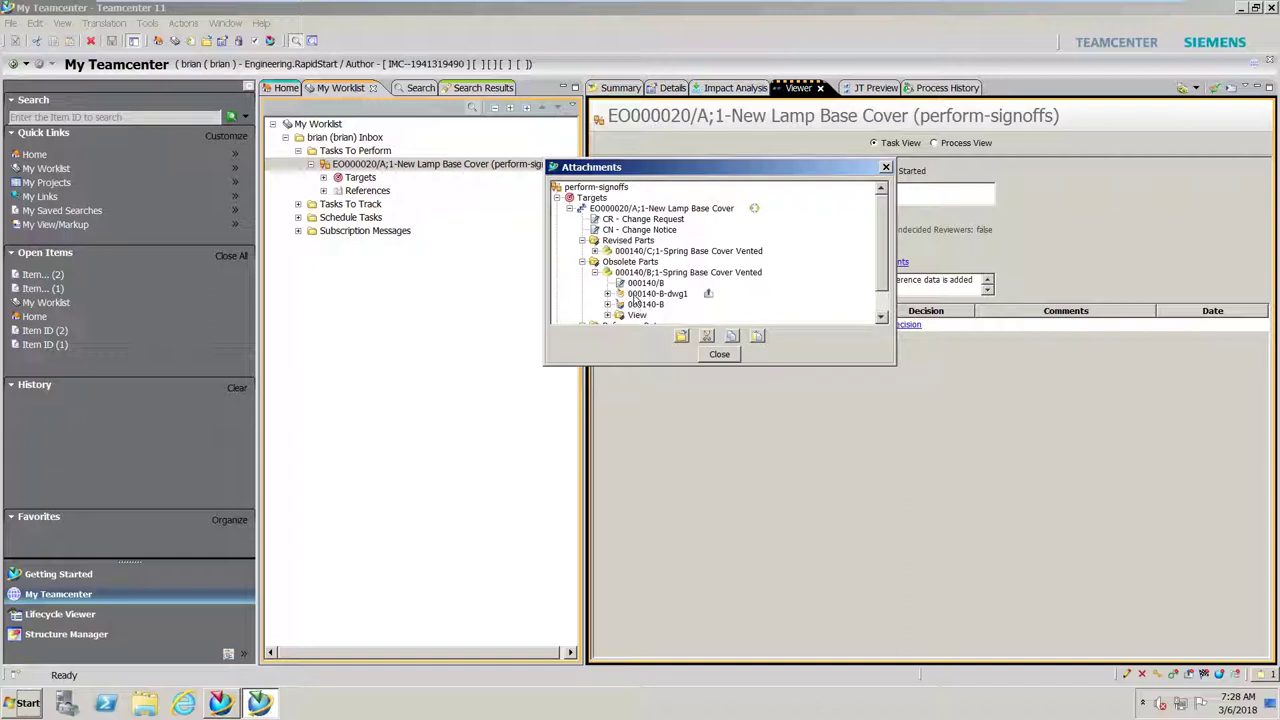
pyautogui.click(719, 355)
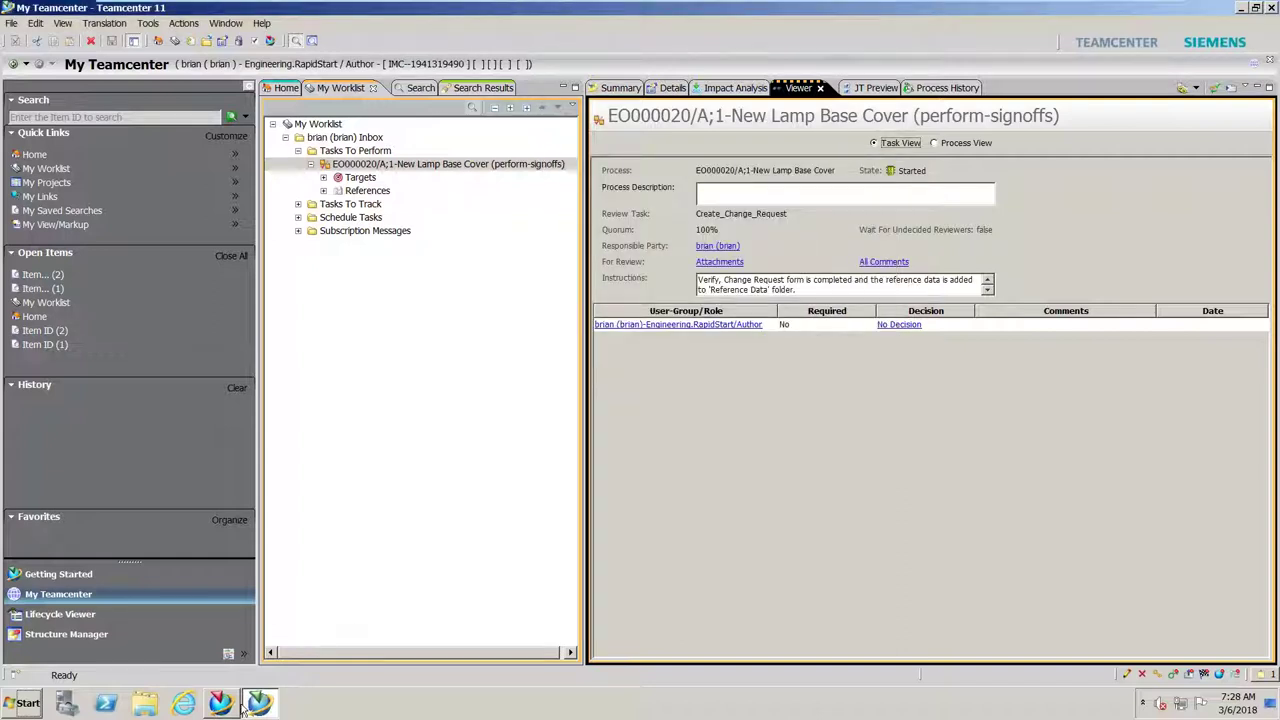
# Step: Examine the top-level Engineering Order process flow for the task and return to its task view
pyautogui.moveTo(223, 707)
pyautogui.click(935, 143)
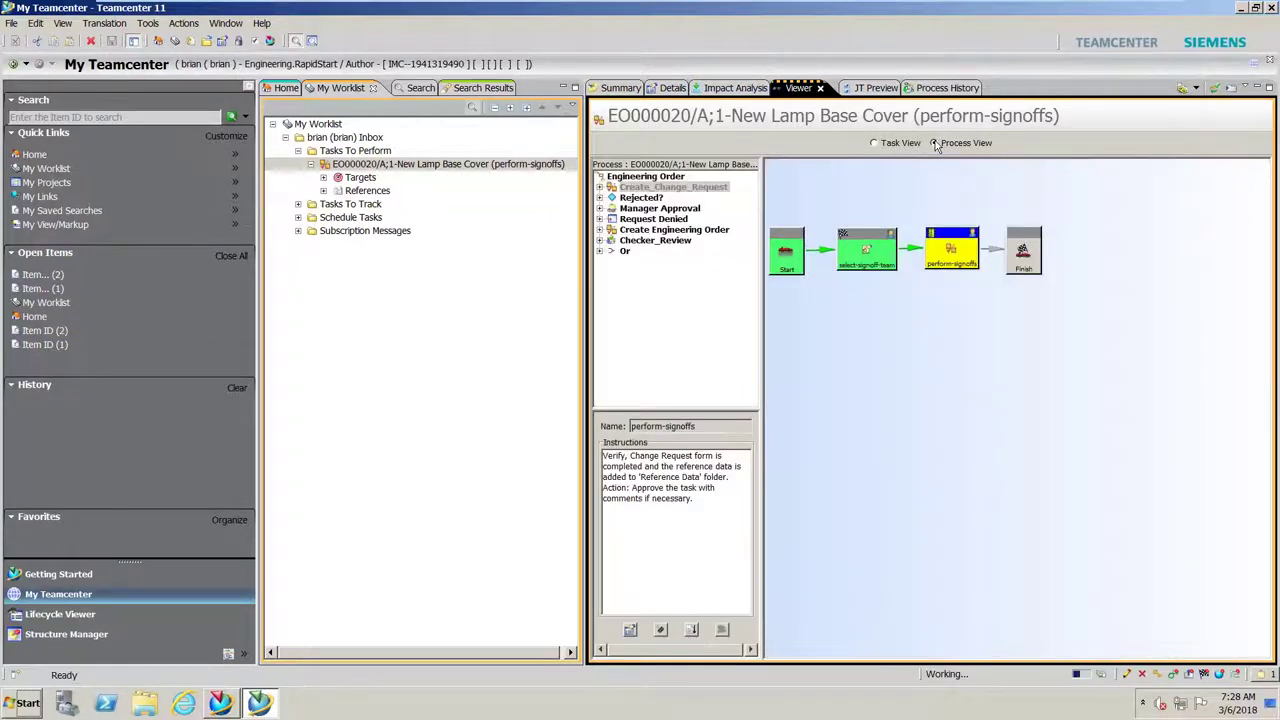
pyautogui.click(645, 176)
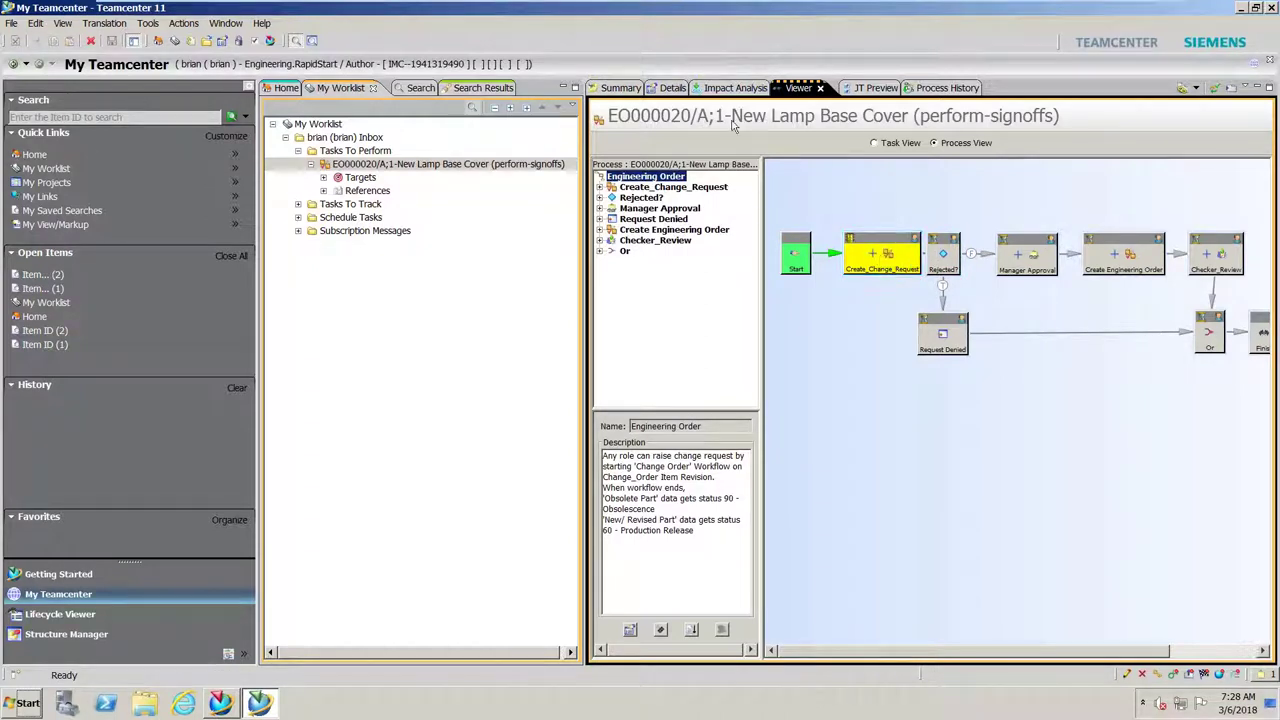
pyautogui.click(875, 143)
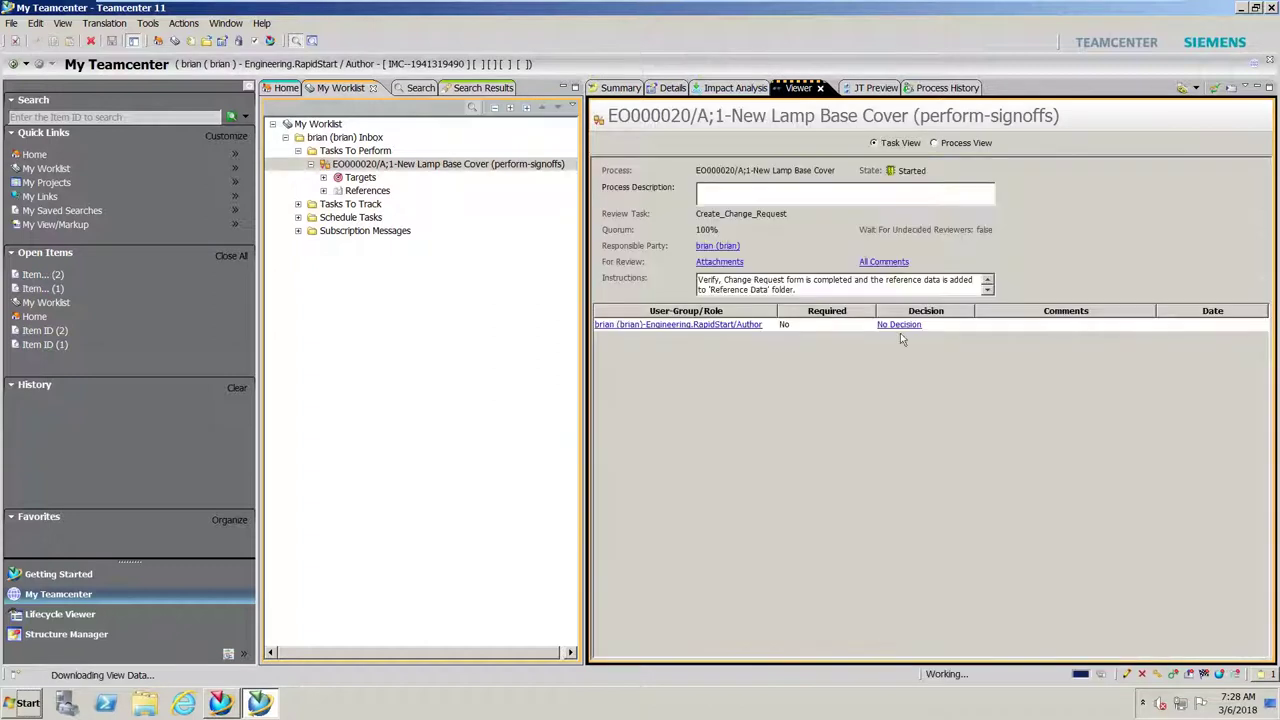
# Step: Approve the Create_Change_Request sign-off with the comment "Looks good!"
pyautogui.click(899, 325)
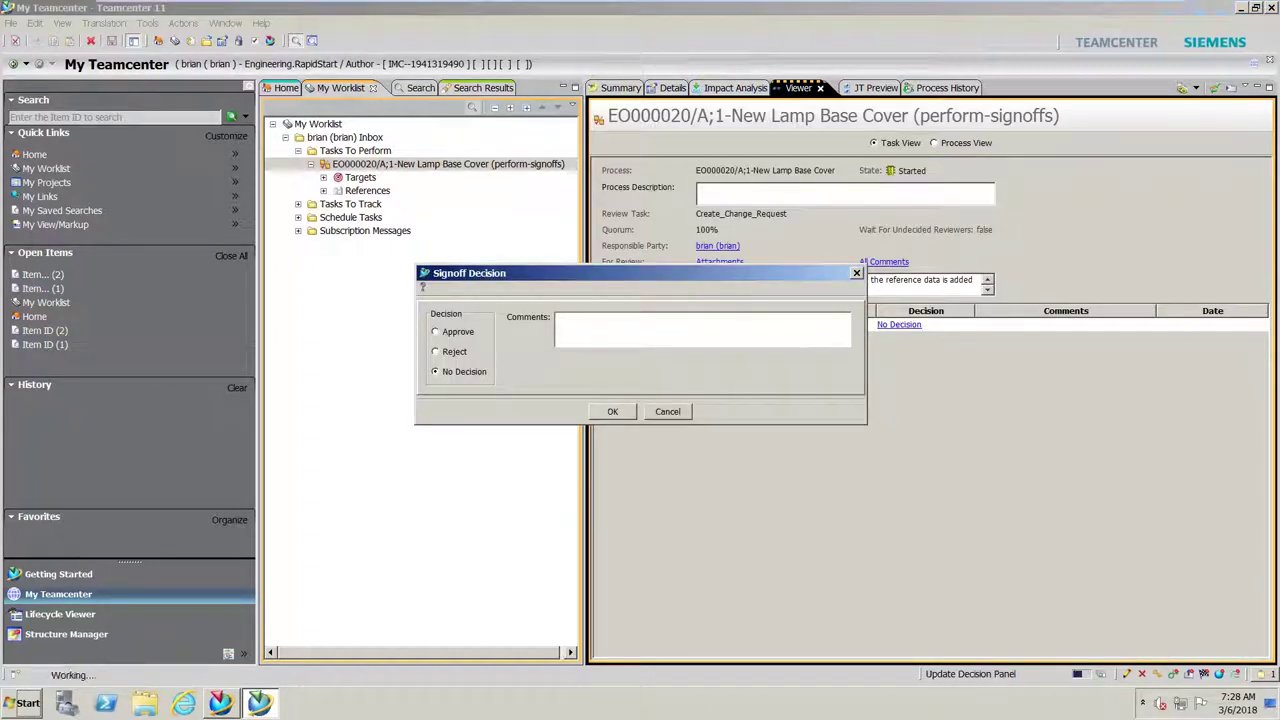
pyautogui.click(435, 331)
pyautogui.click(593, 329)
pyautogui.write('Looks good!')
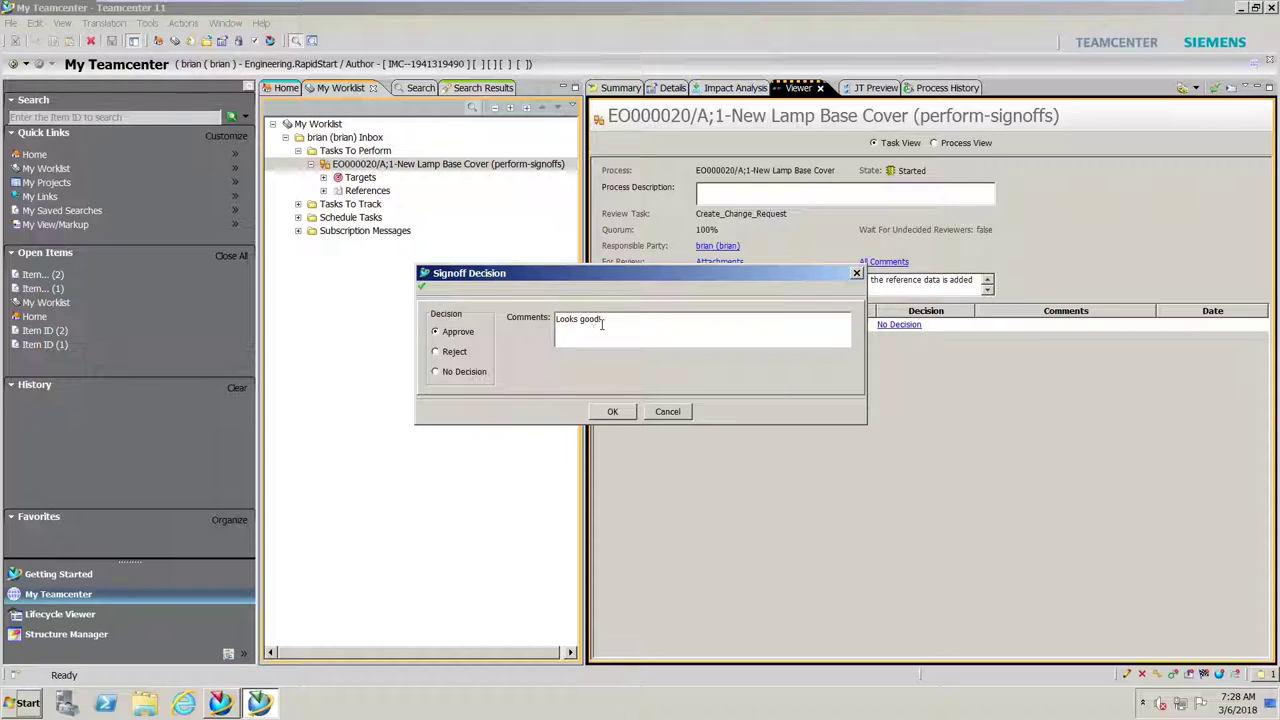
pyautogui.click(613, 412)
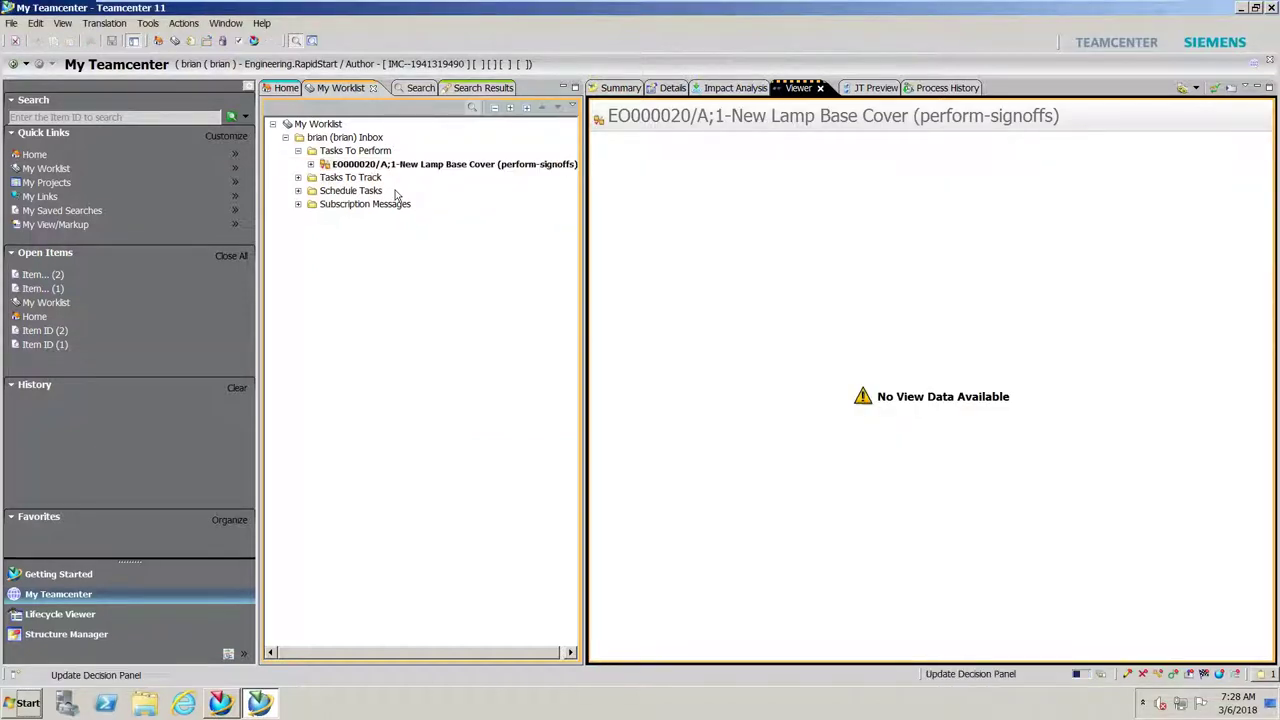
# Step: Open the Manager Approval sign-off task for EO000020/A and check the workflow's progress in the overall process flow
pyautogui.doubleClick(323, 166)
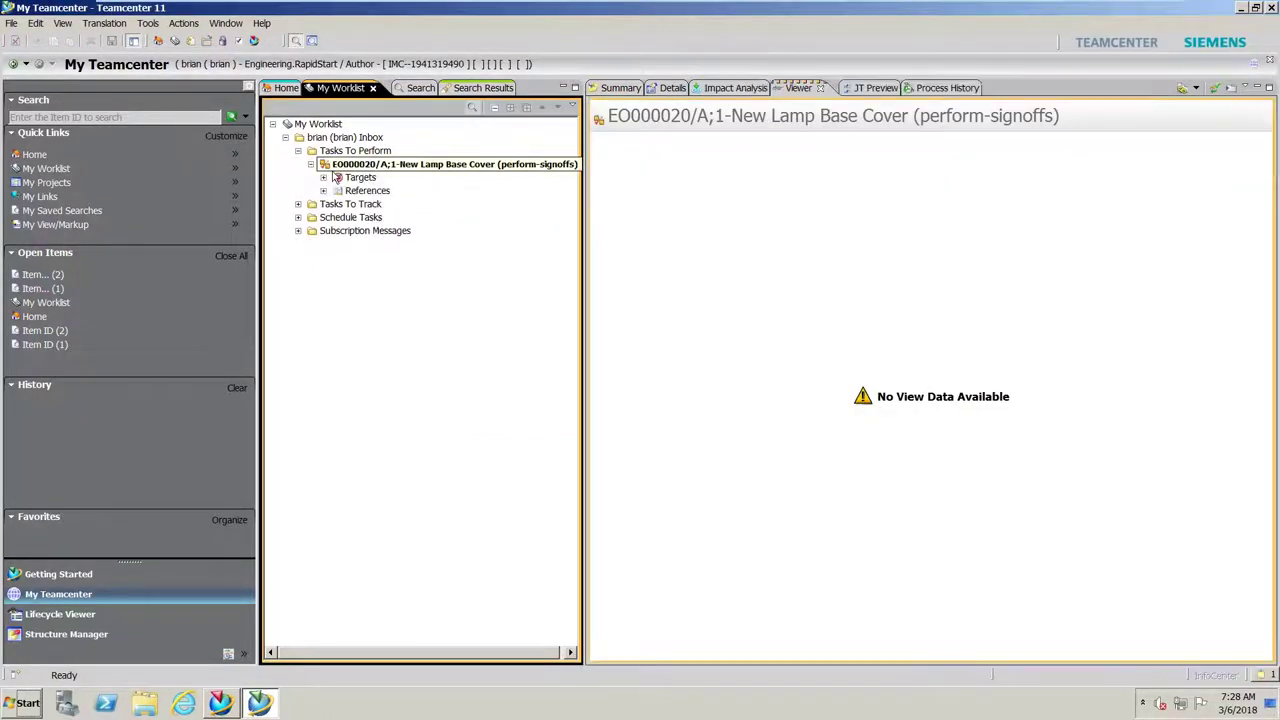
pyautogui.click(408, 166)
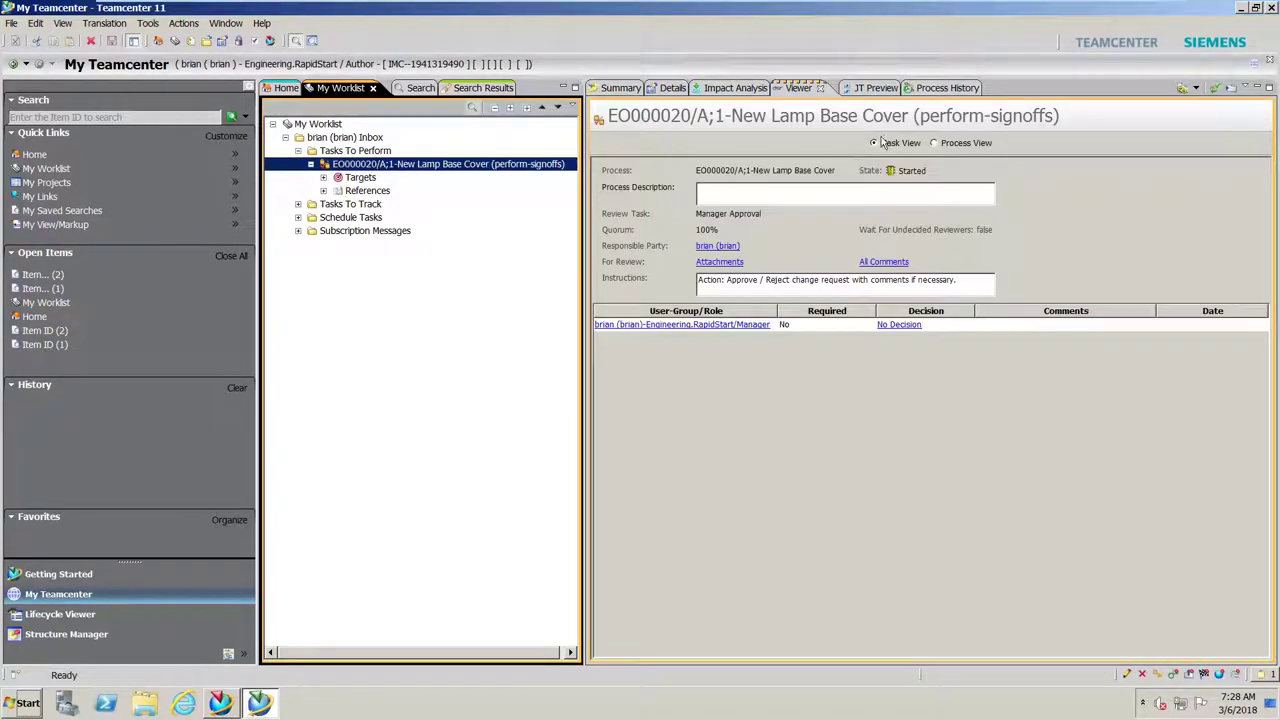
pyautogui.click(935, 143)
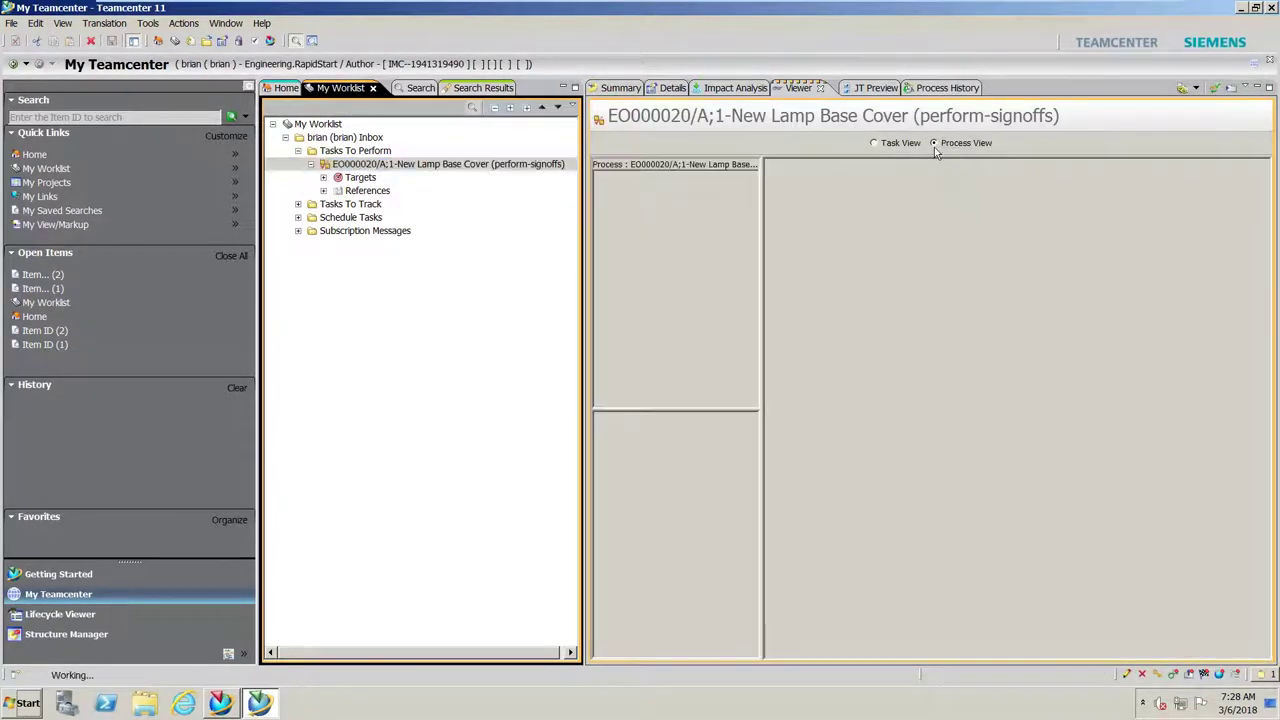
pyautogui.click(640, 177)
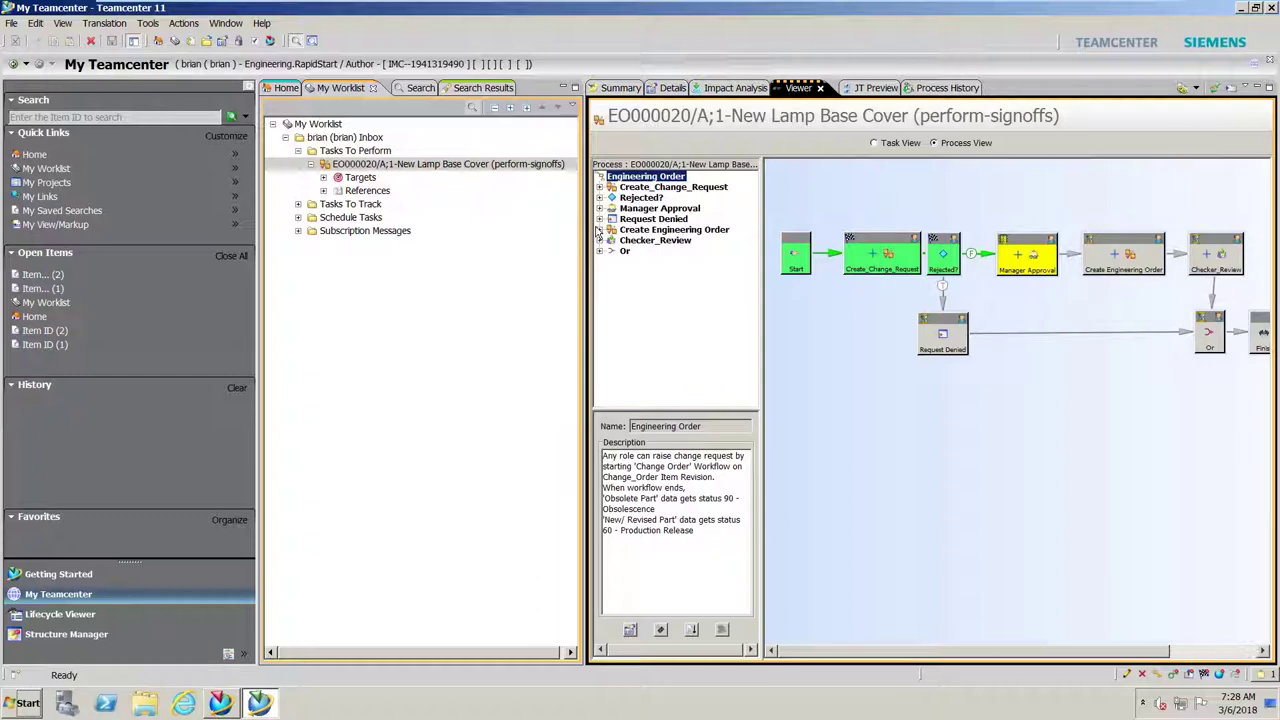
pyautogui.click(891, 146)
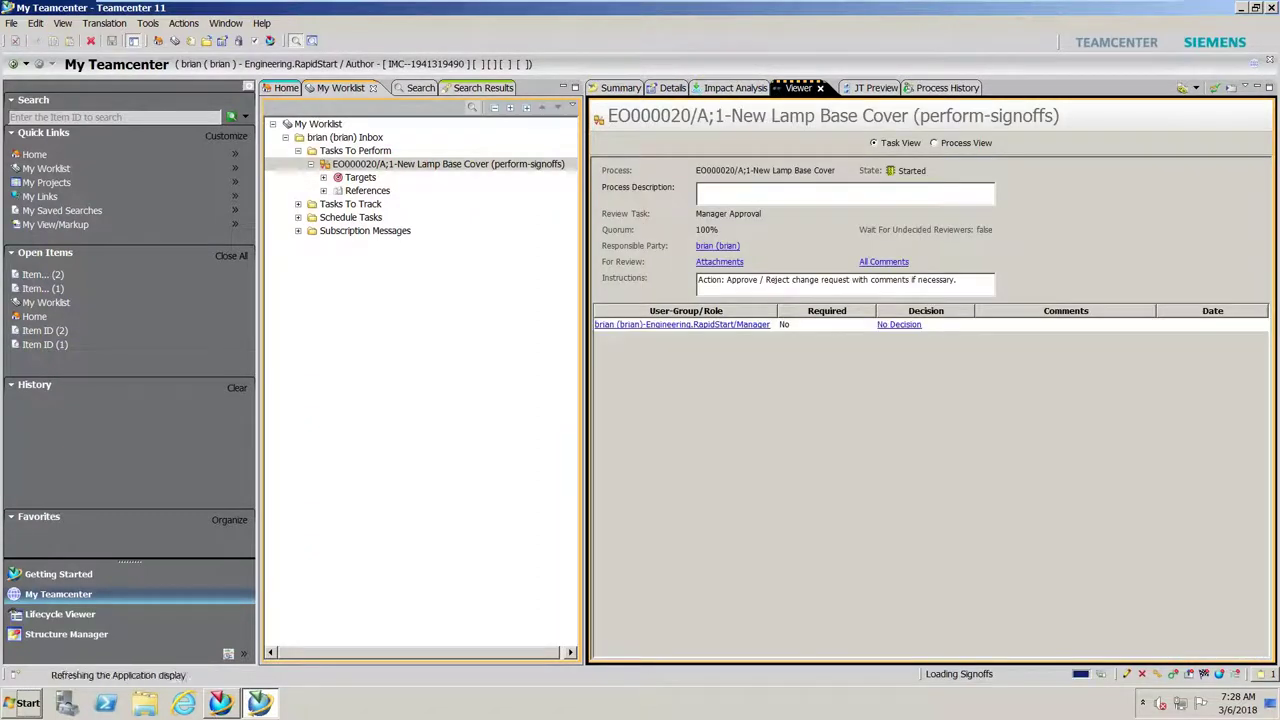
# Step: Approve the Manager Approval sign-off with the comment "let's move forward. thanks."
pyautogui.click(899, 325)
pyautogui.click(462, 332)
pyautogui.click(593, 325)
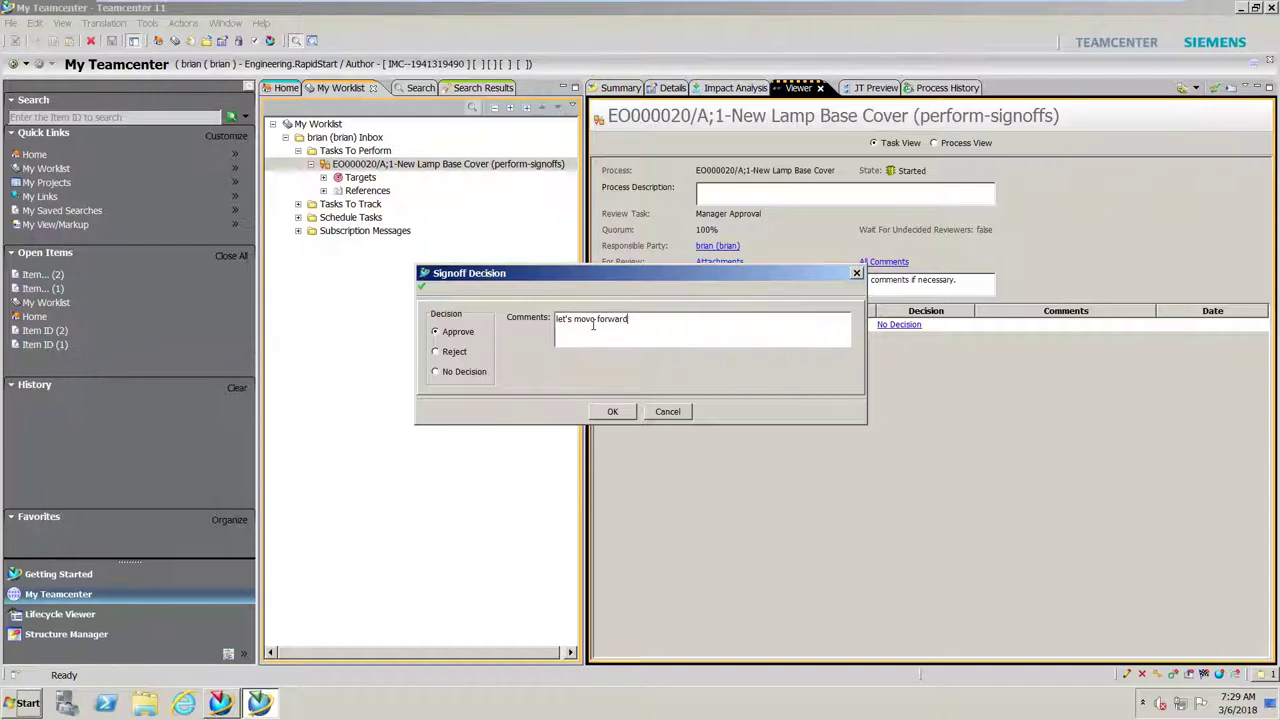
pyautogui.write('hanks.')
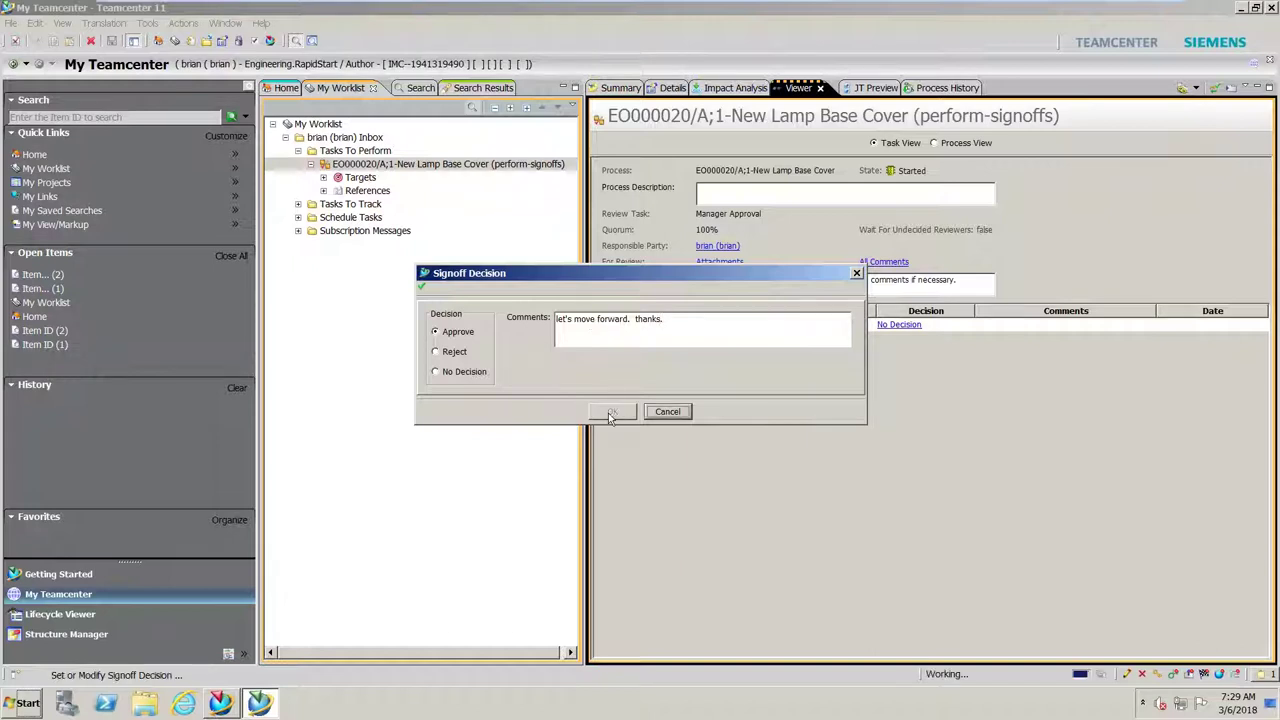
pyautogui.click(610, 412)
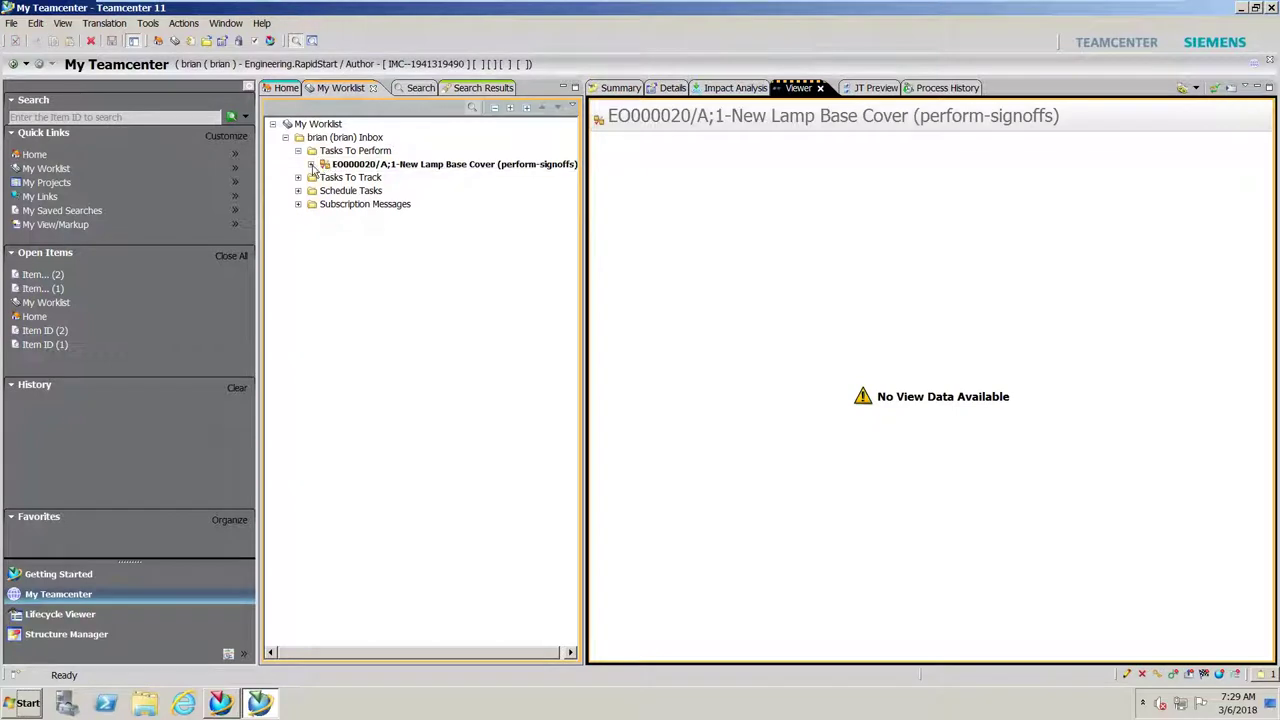
# Step: Open the Create Engineering Order sign-off task for EO000020/A and check its place in the process flow
pyautogui.doubleClick(392, 165)
pyautogui.click(397, 167)
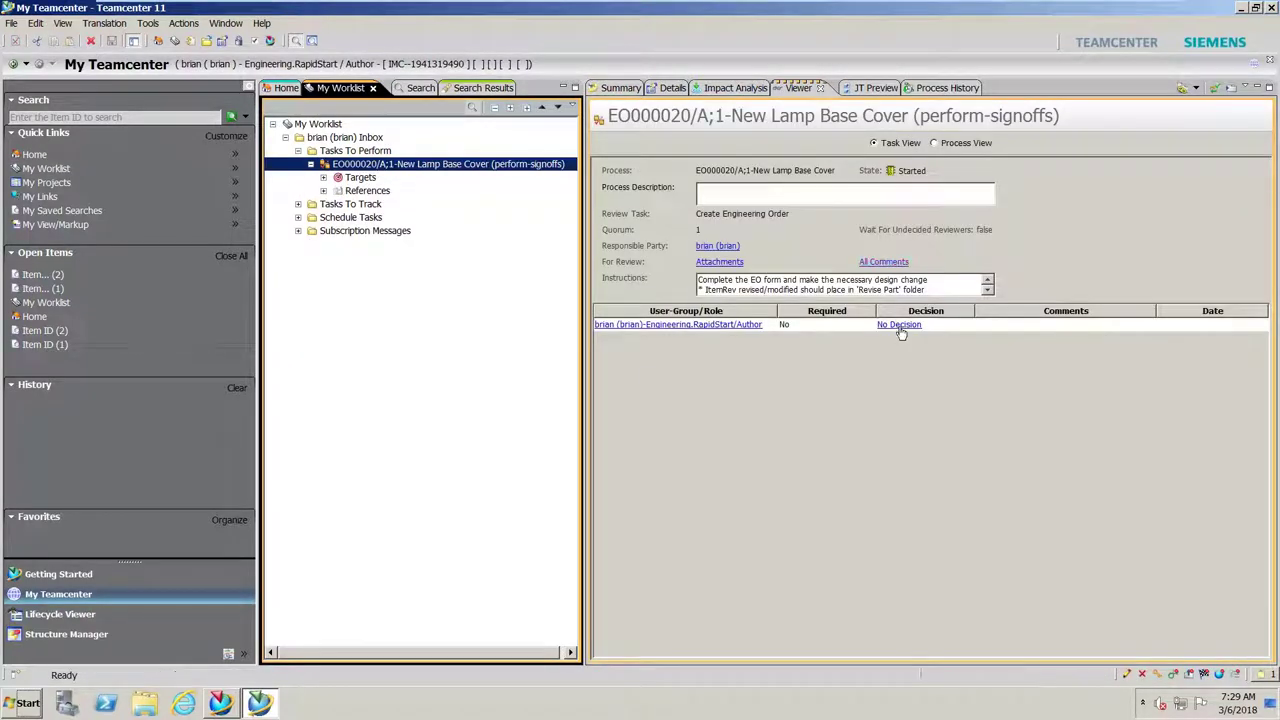
pyautogui.click(935, 143)
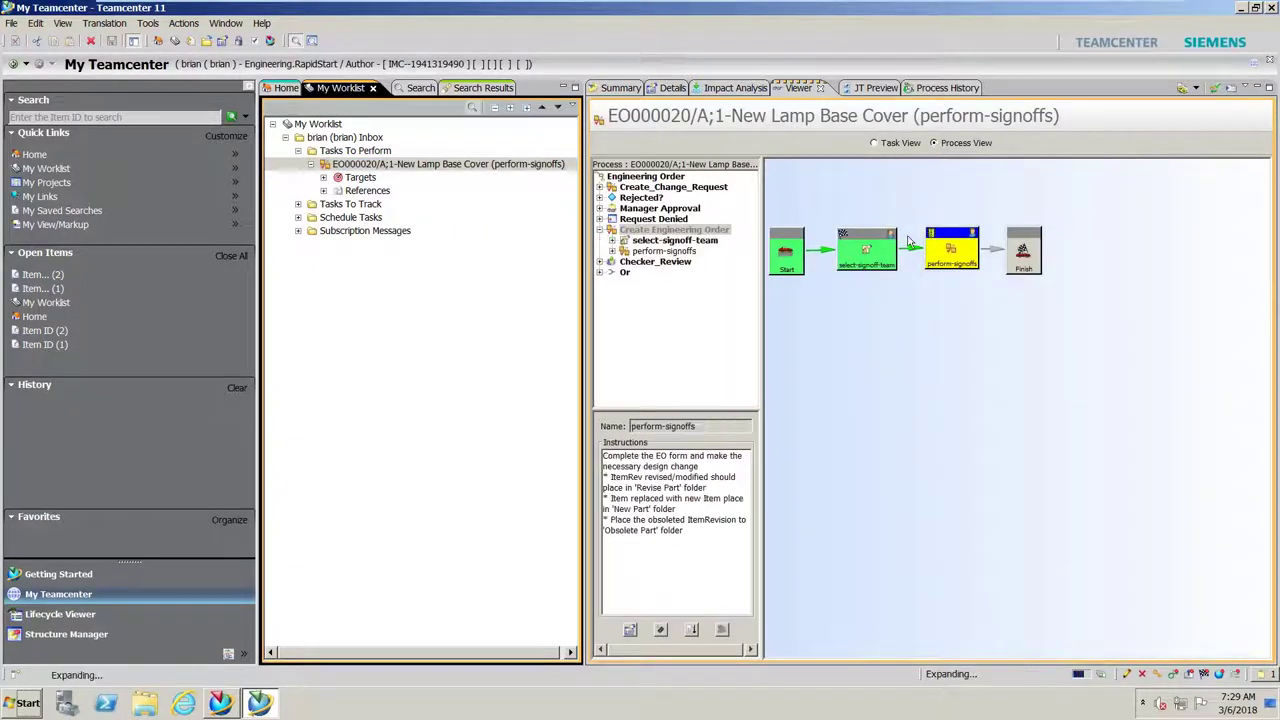
pyautogui.click(875, 143)
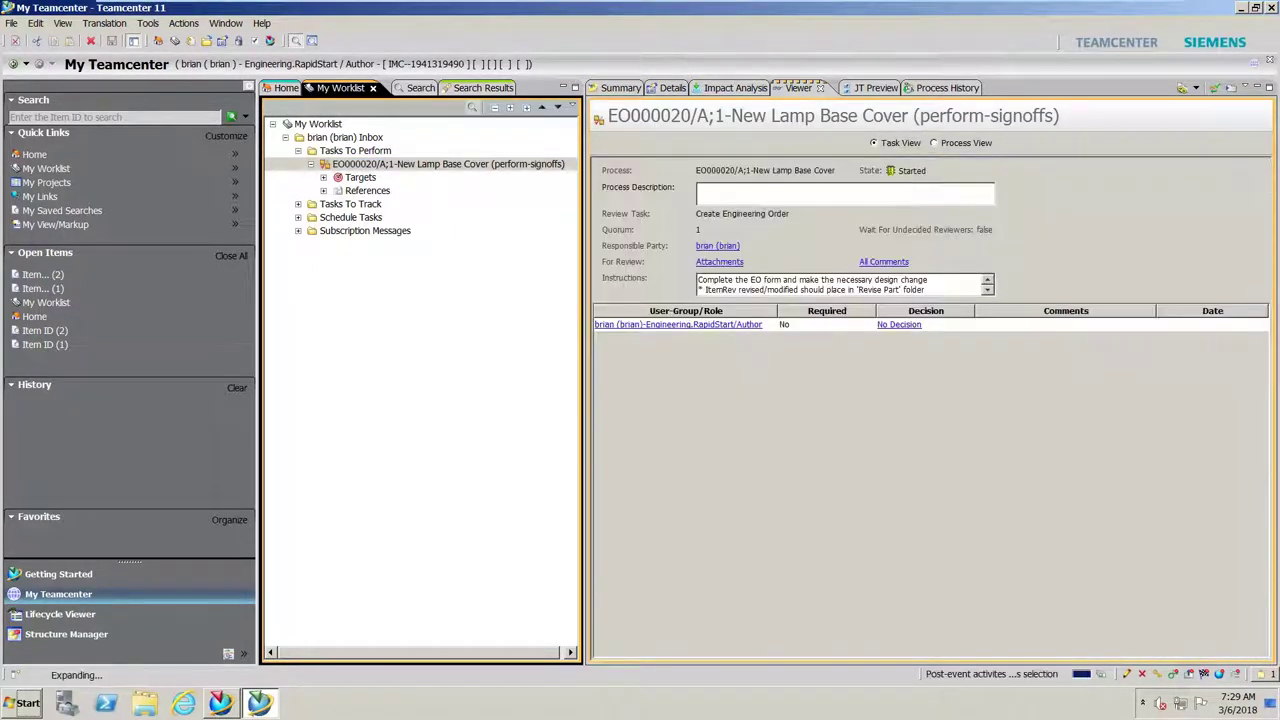
pyautogui.click(943, 145)
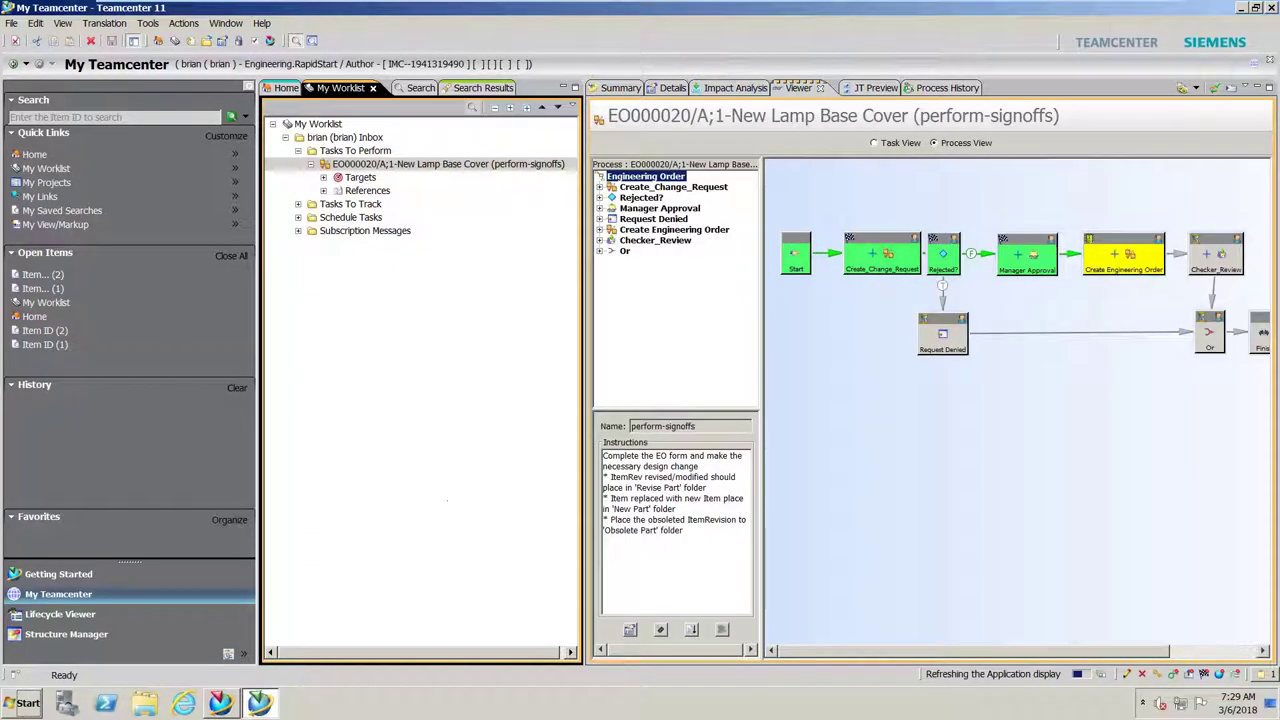
pyautogui.click(220, 703)
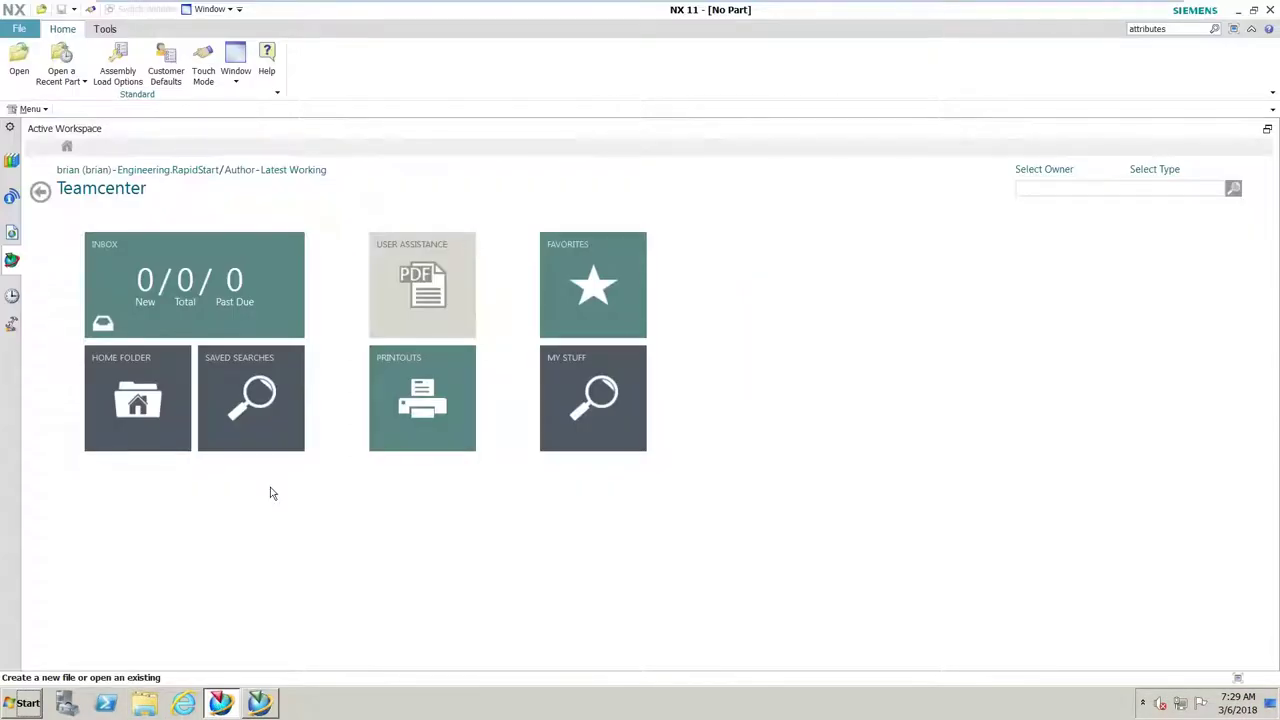
pyautogui.click(260, 703)
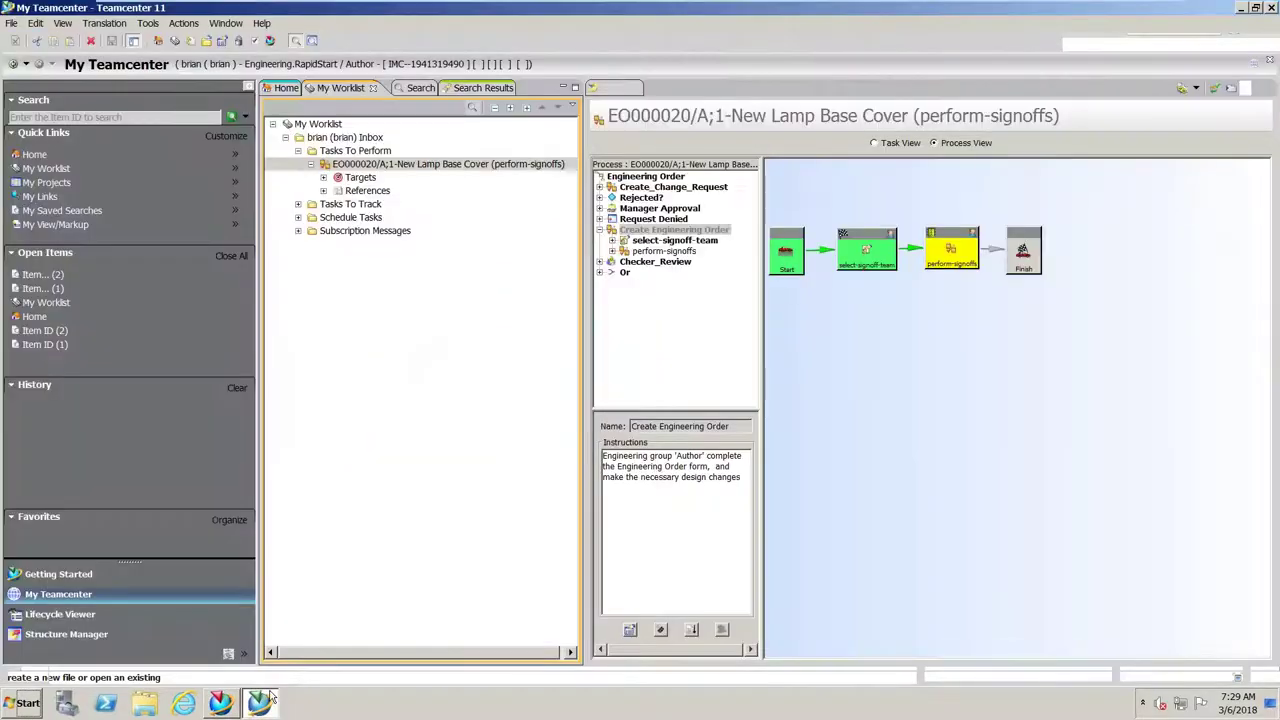
# Step: Check in the drawing 000140-B-dwg1 from the Obsolete Parts among the targets of the EO000020/A sign-off task
pyautogui.click(324, 178)
pyautogui.click(337, 191)
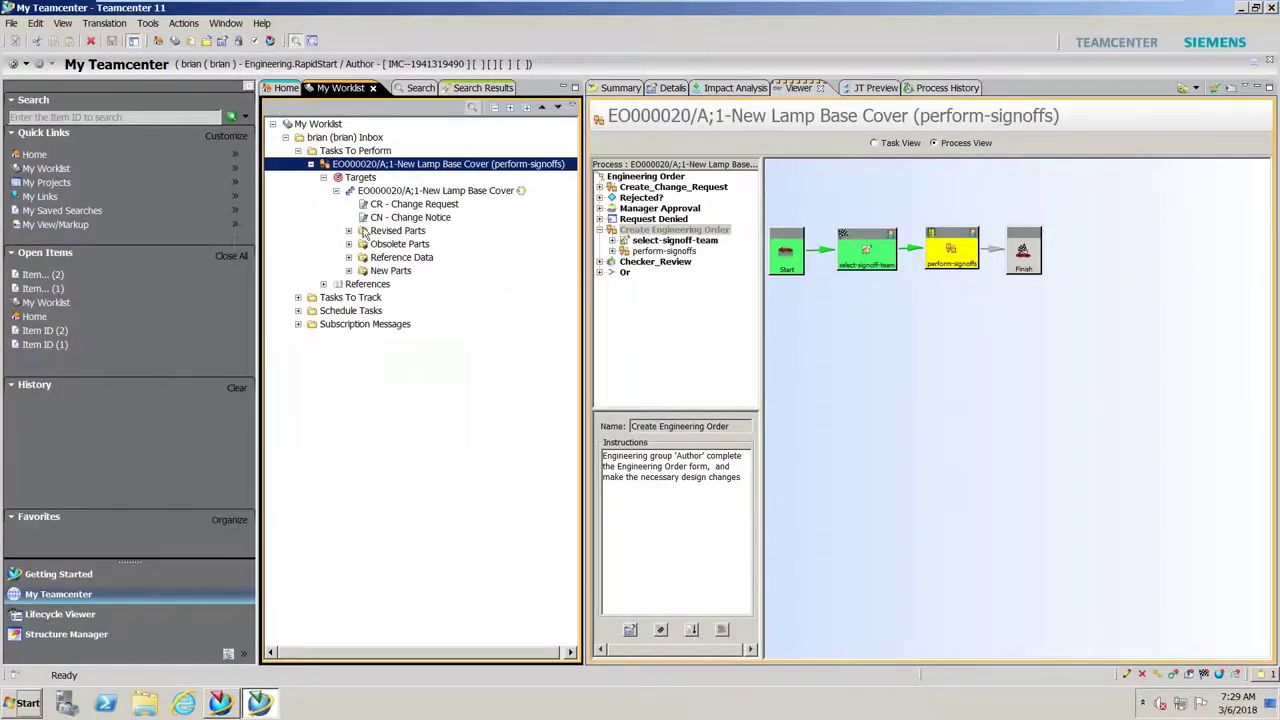
pyautogui.click(349, 244)
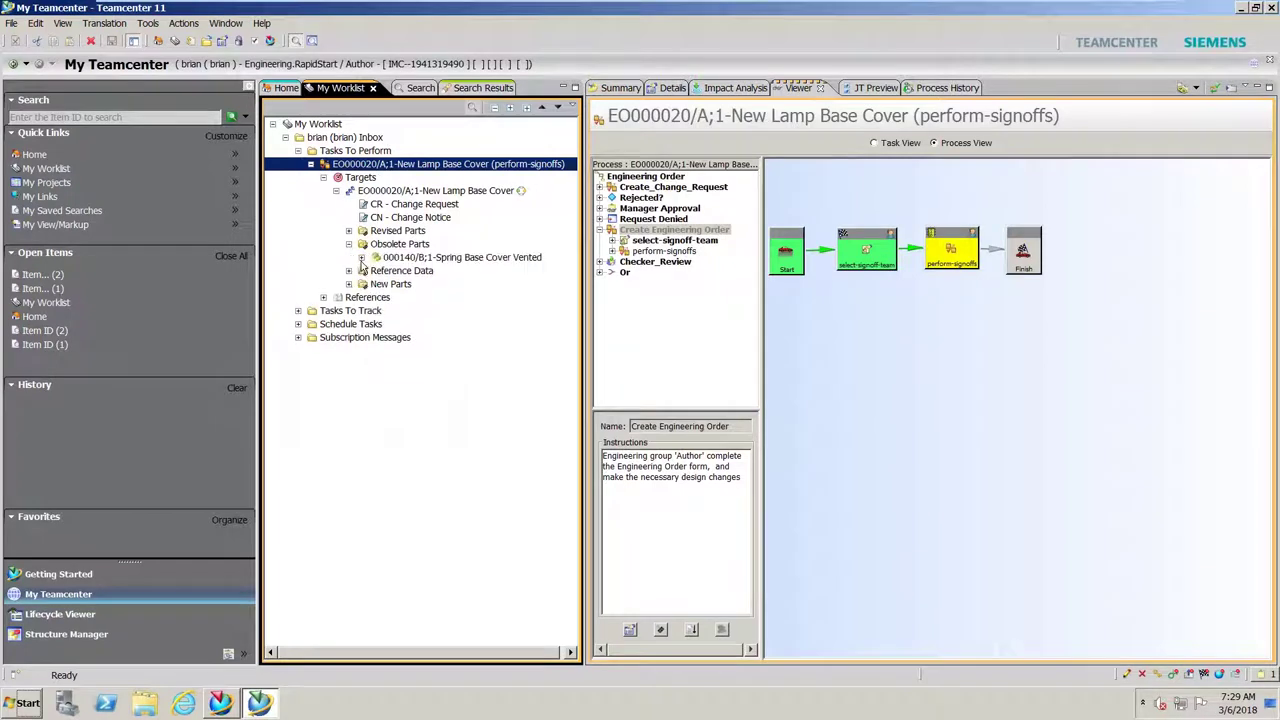
pyautogui.click(362, 257)
pyautogui.click(426, 285)
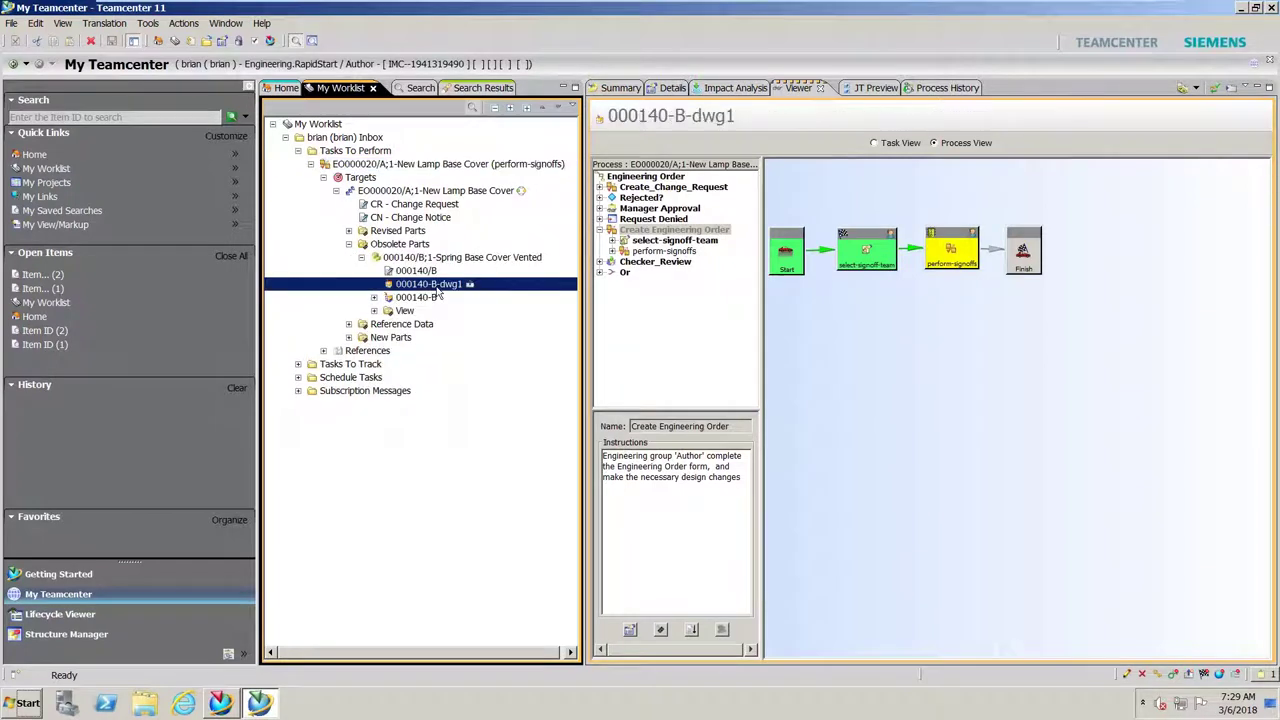
pyautogui.rightClick(438, 286)
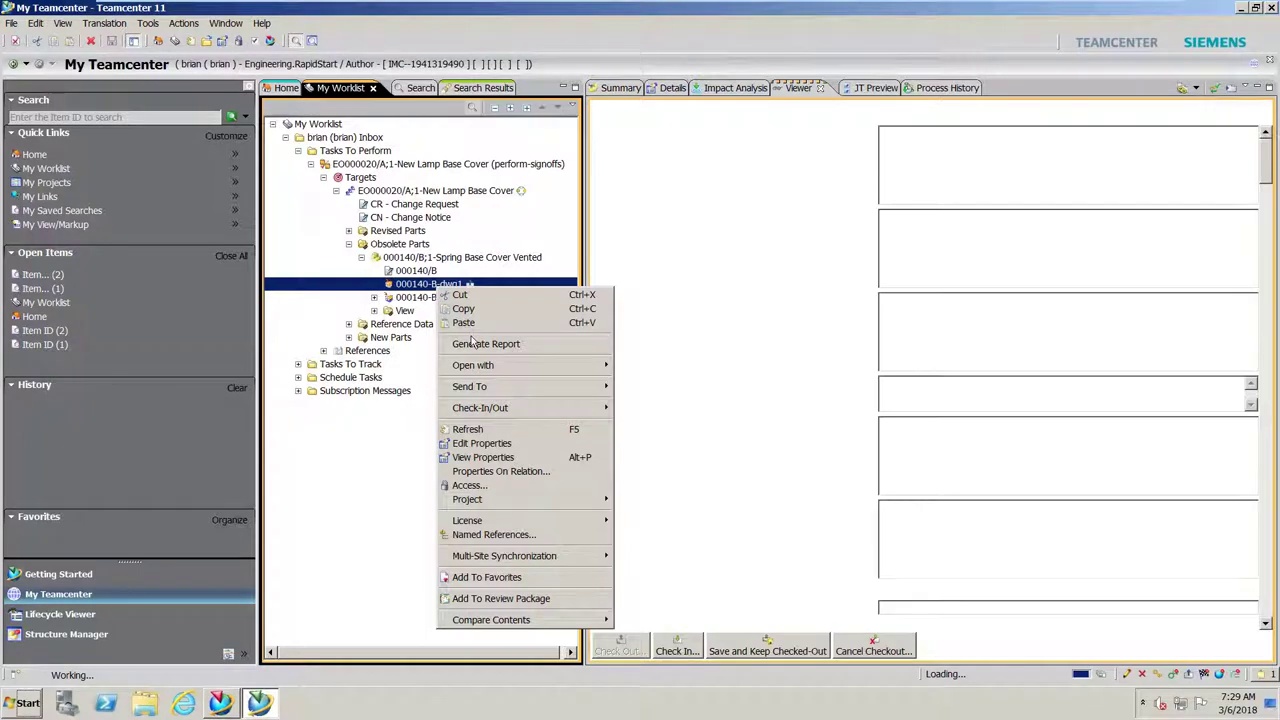
pyautogui.moveTo(494, 412)
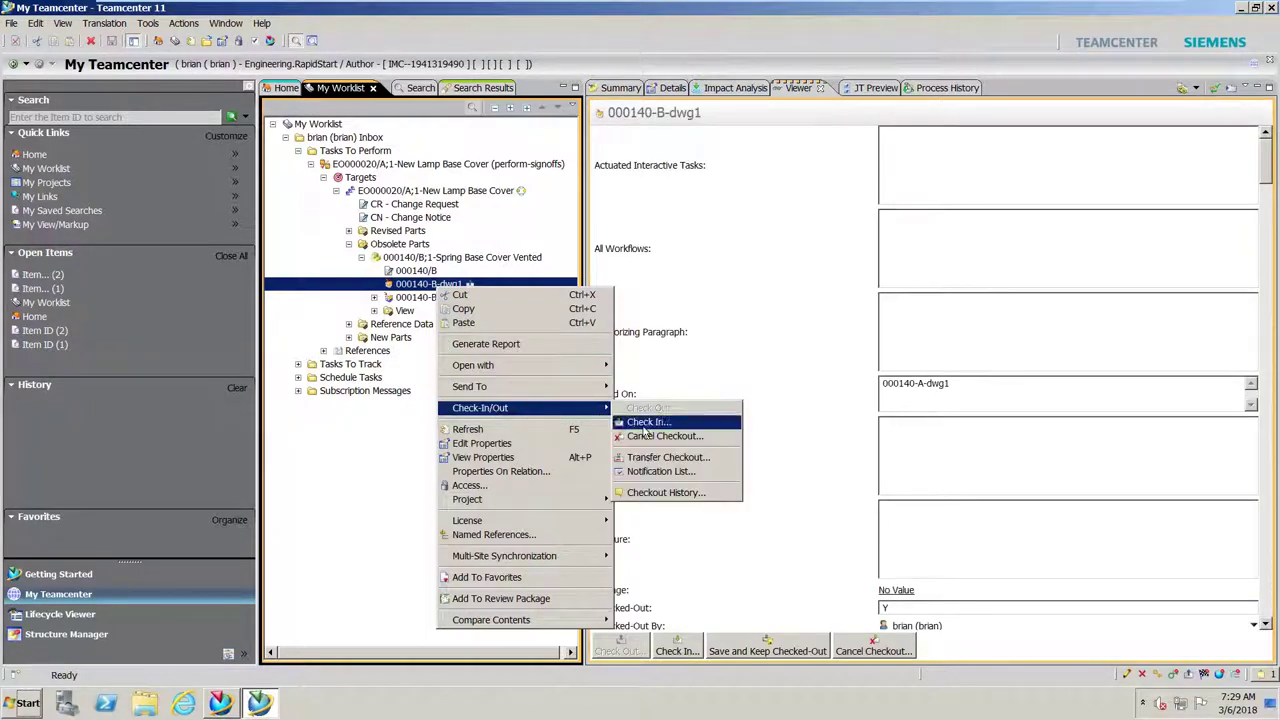
pyautogui.click(645, 424)
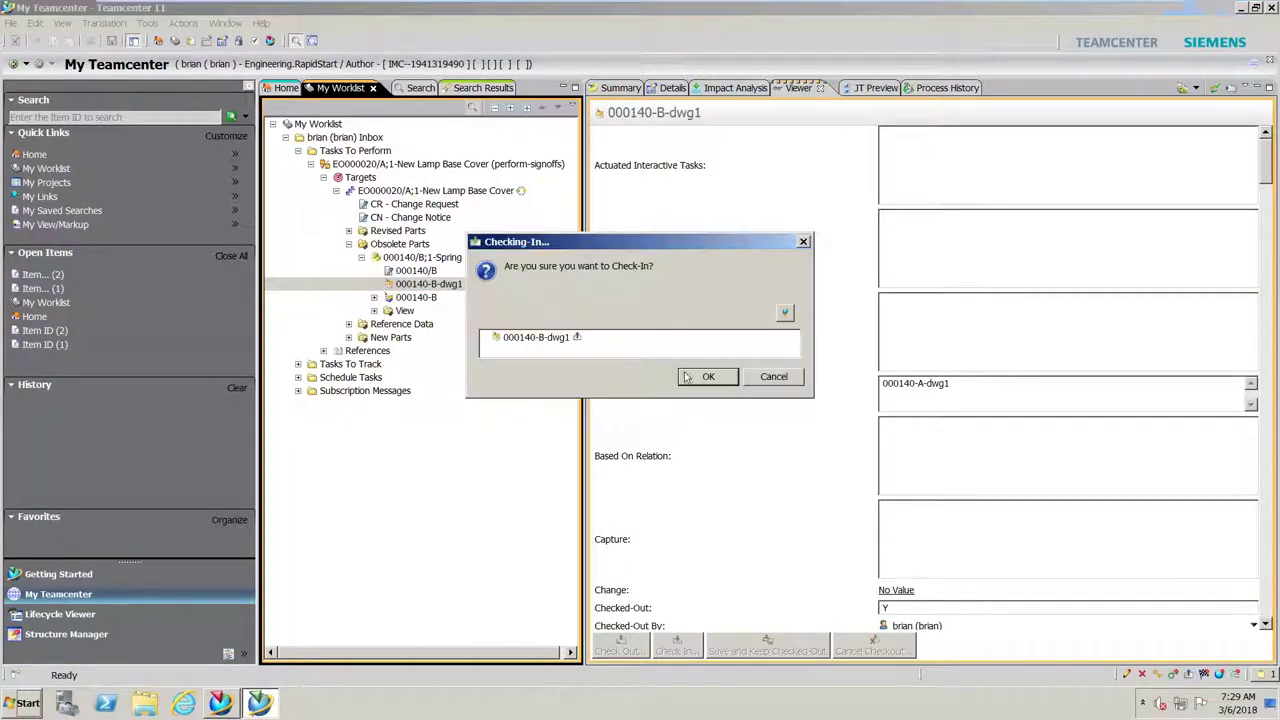
pyautogui.click(708, 377)
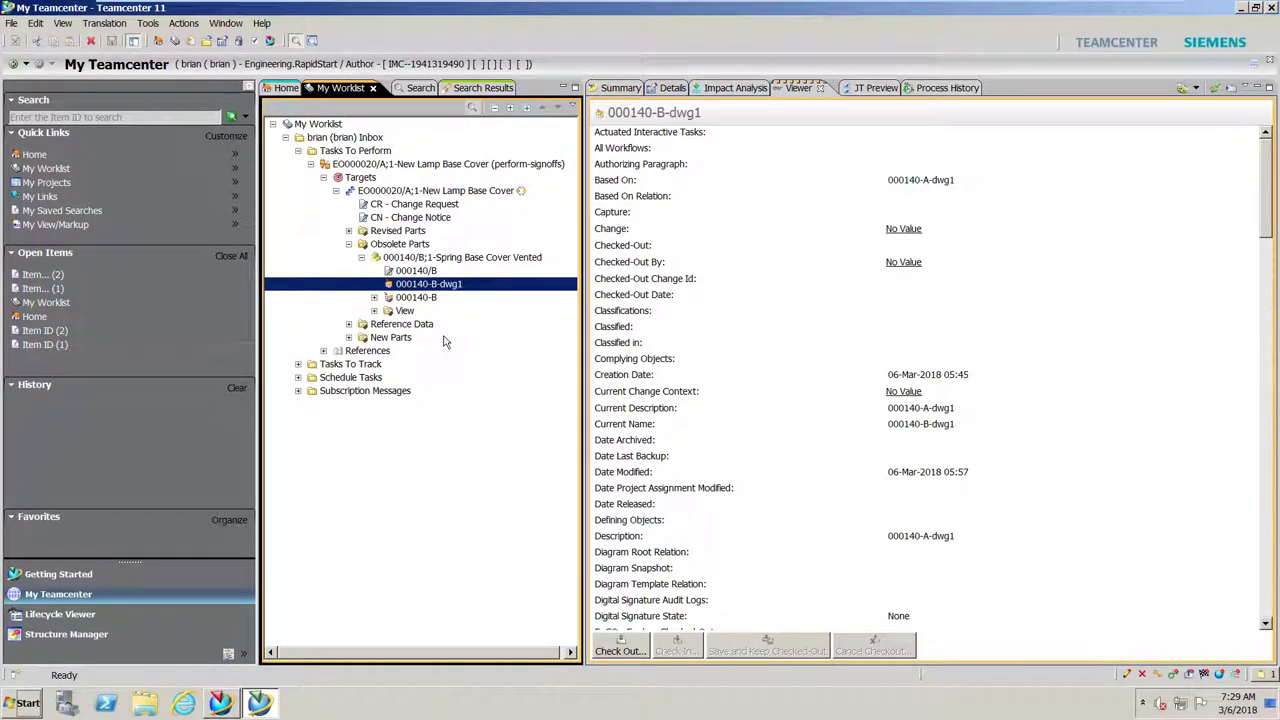
# Step: Examine the datasets of revision 000140/C under the Revised Parts of EO000020/A for checked-out items
pyautogui.click(362, 258)
pyautogui.click(349, 244)
pyautogui.click(349, 230)
pyautogui.click(361, 244)
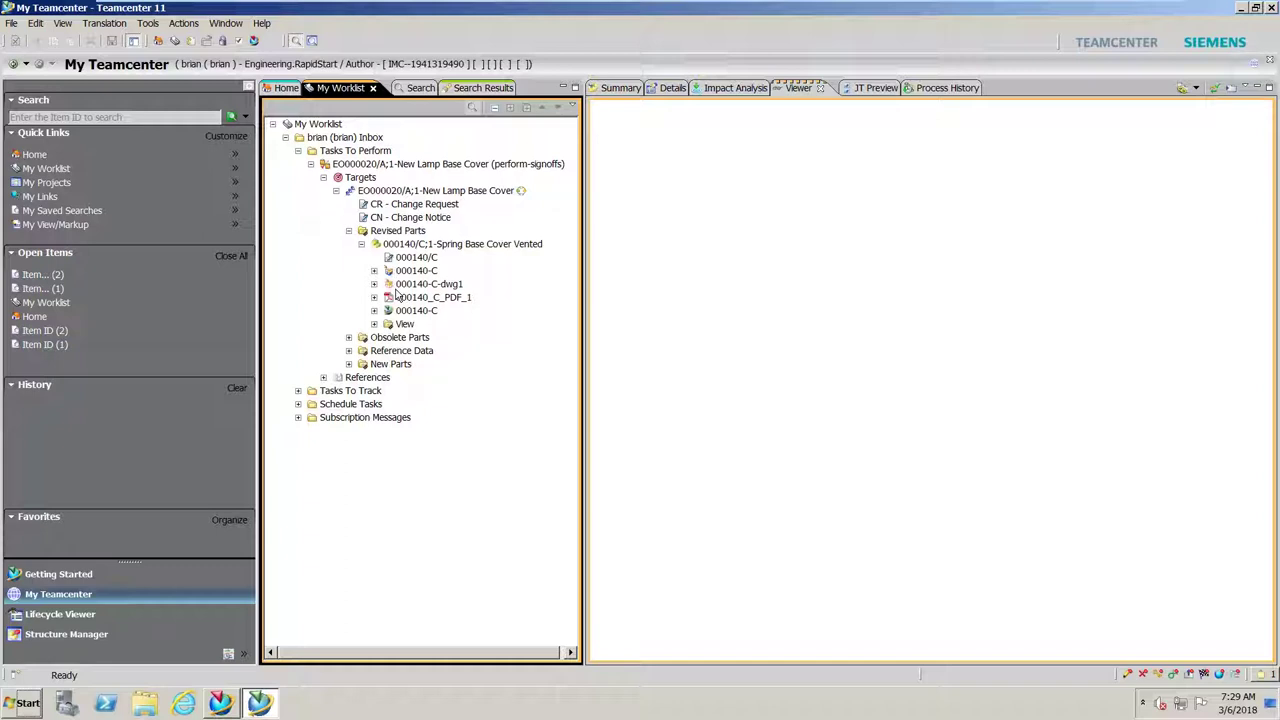
pyautogui.click(362, 244)
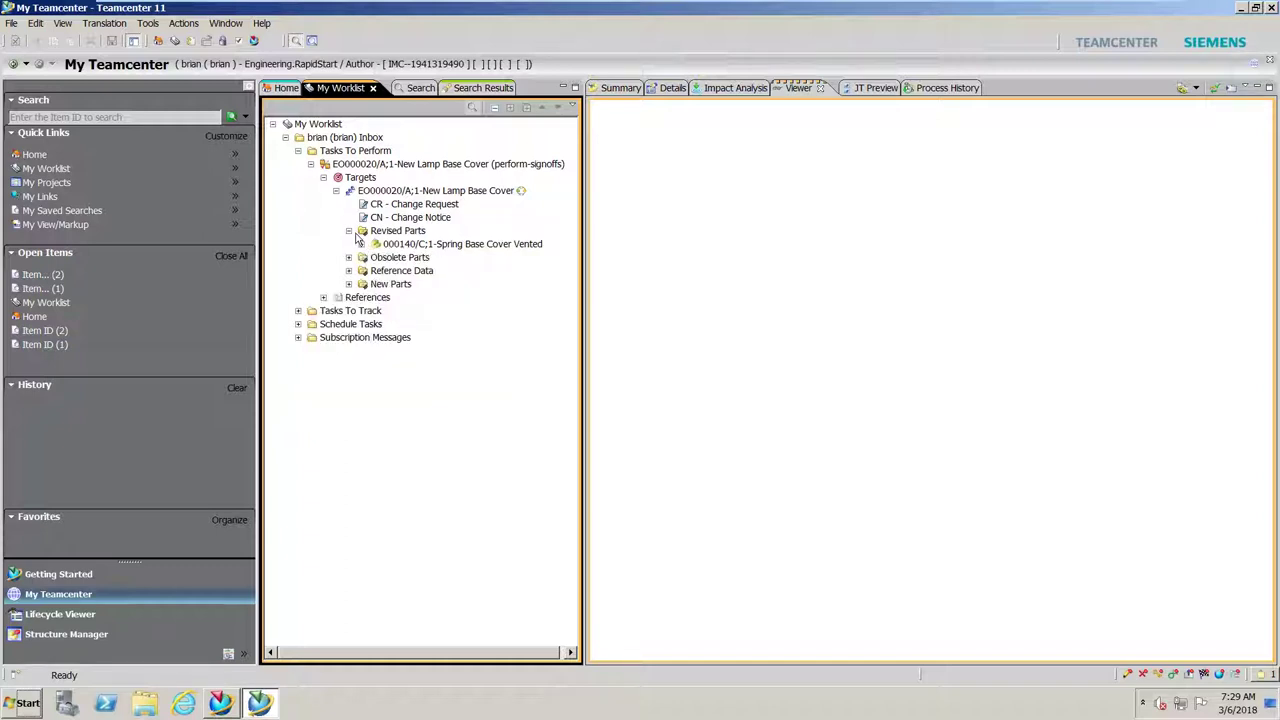
pyautogui.click(349, 231)
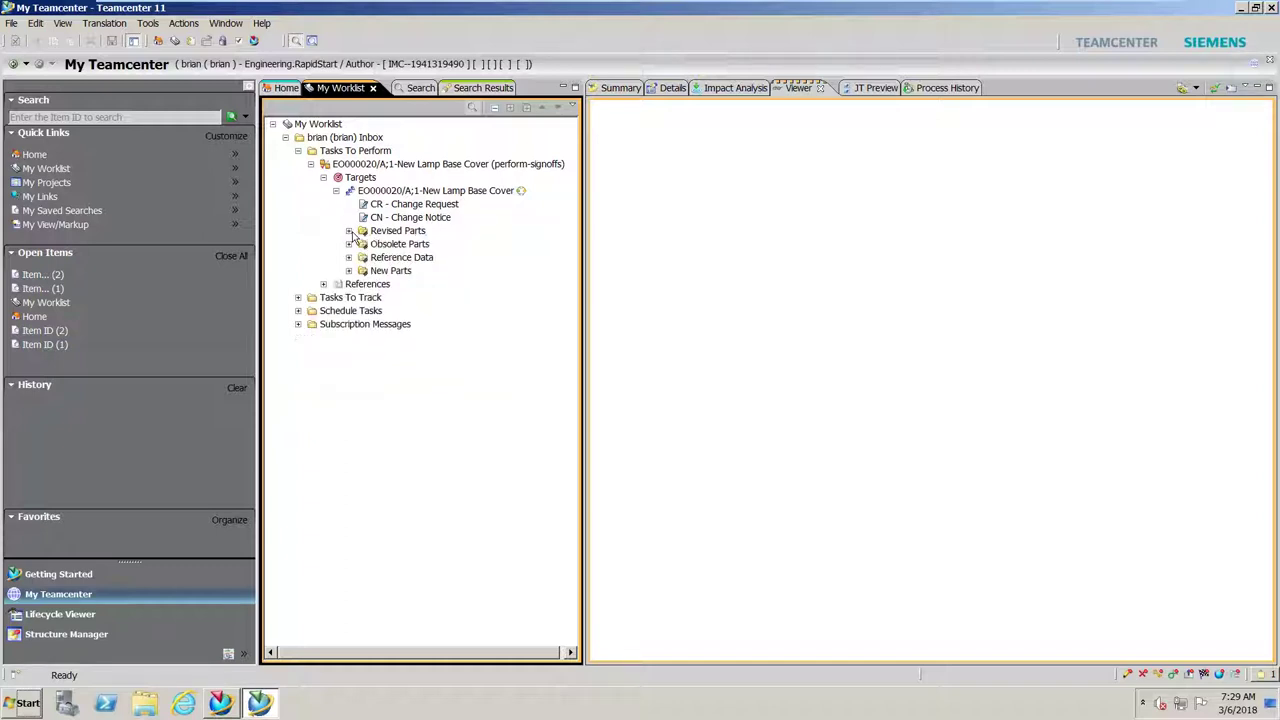
# Step: Approve the Create Engineering Order sign-off with the comment "work is completed"
pyautogui.click(395, 163)
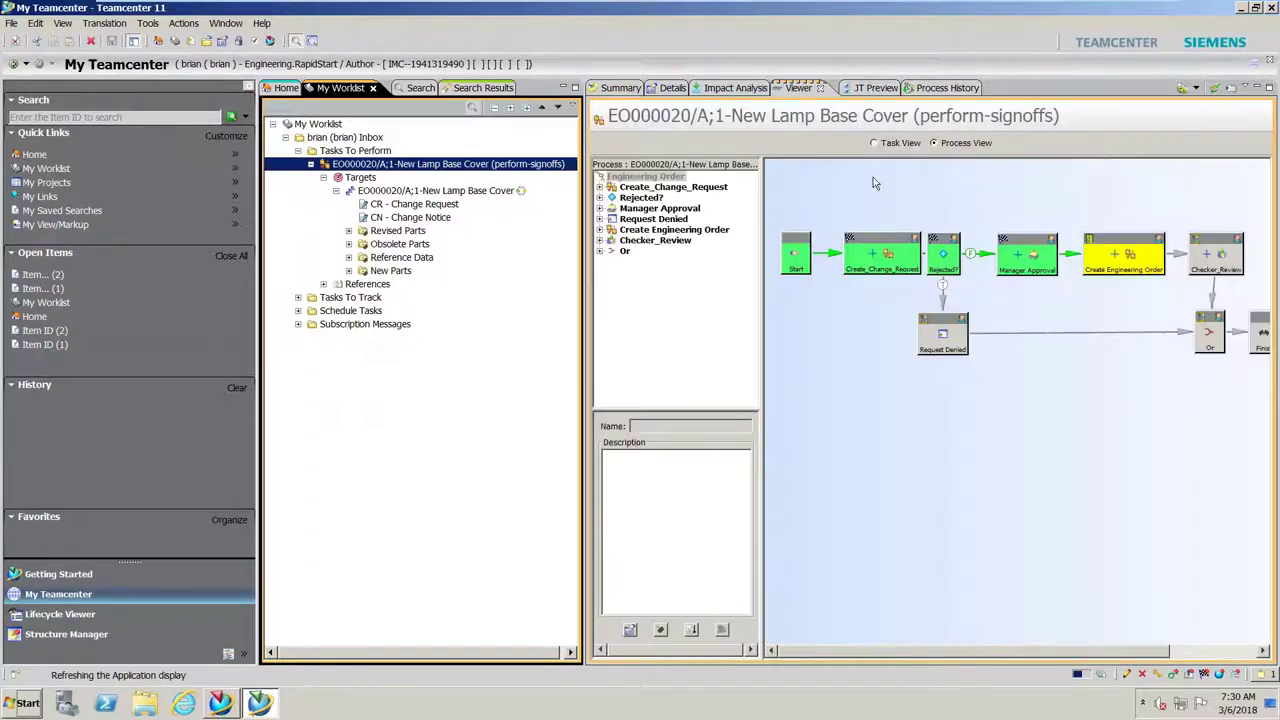
pyautogui.click(874, 143)
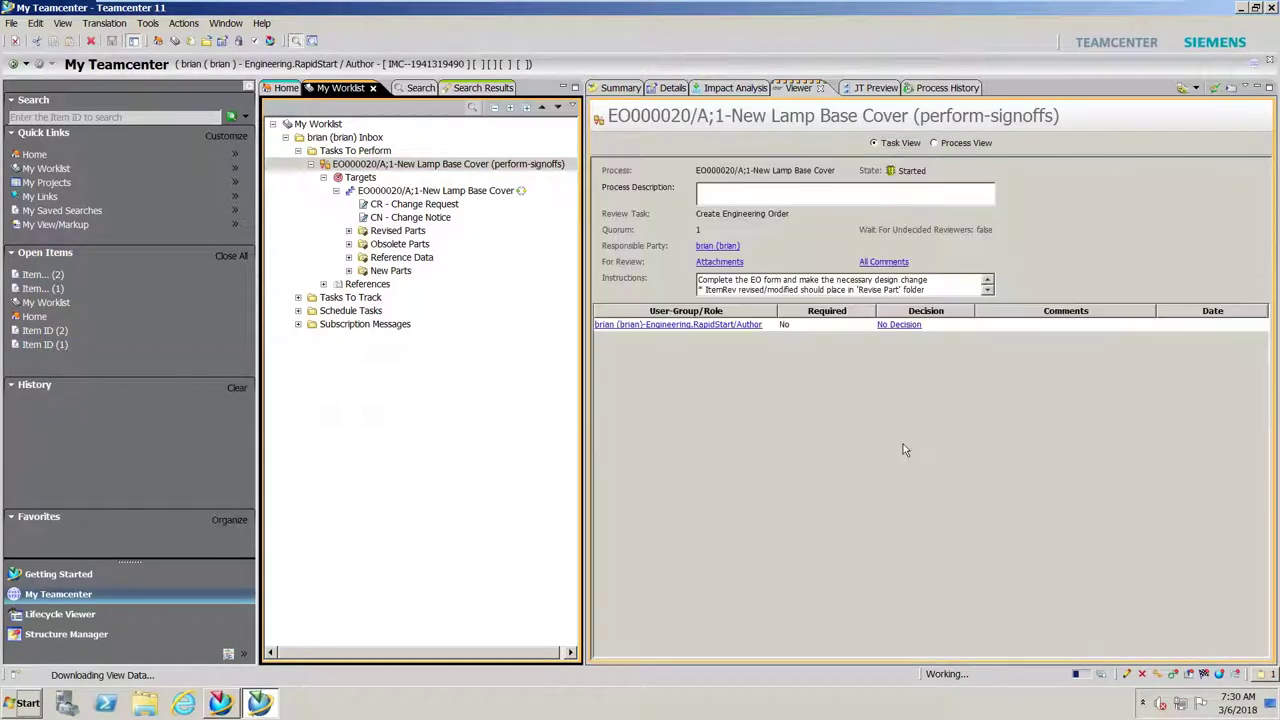
pyautogui.click(899, 325)
pyautogui.click(460, 332)
pyautogui.click(622, 326)
pyautogui.write('wor')
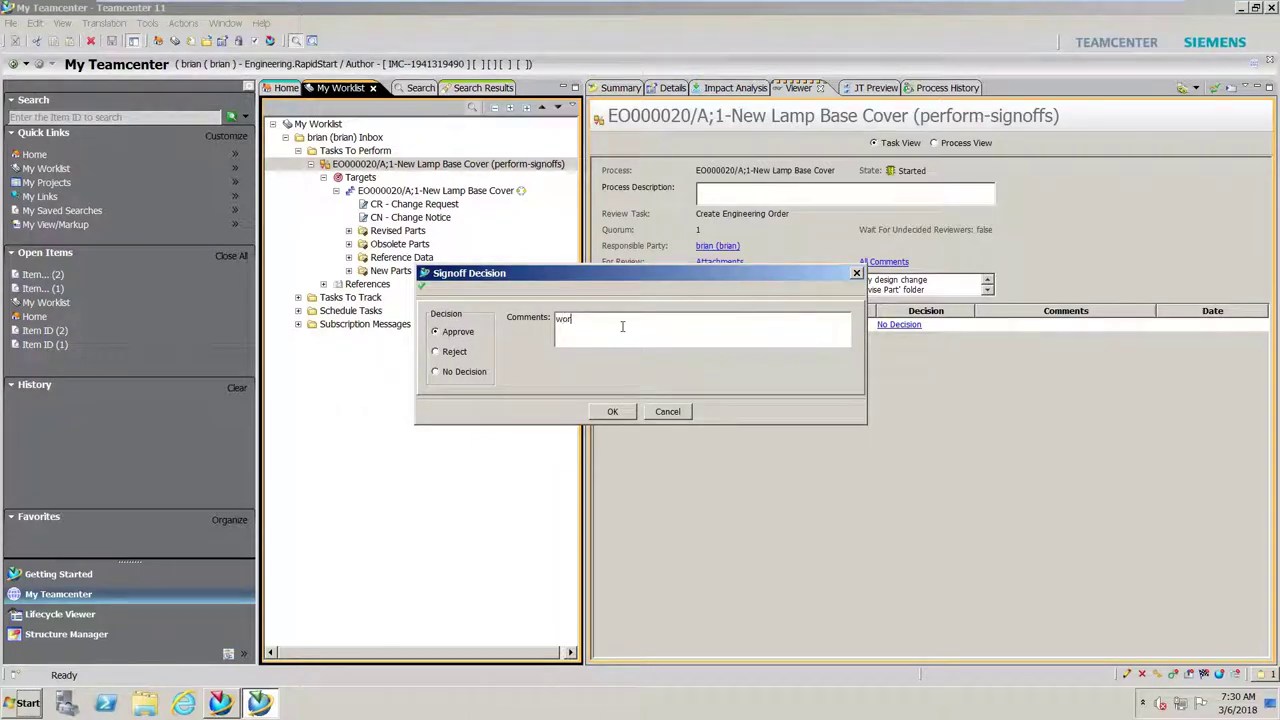
pyautogui.write('k is completed')
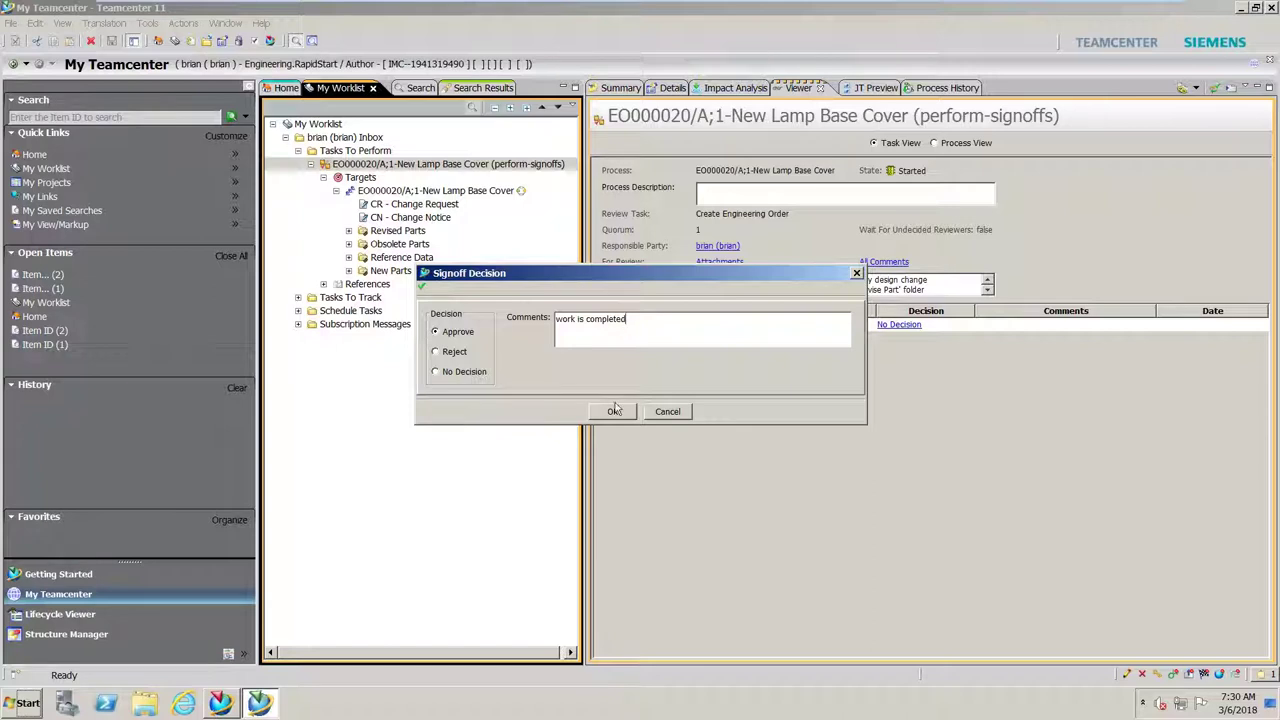
pyautogui.click(615, 411)
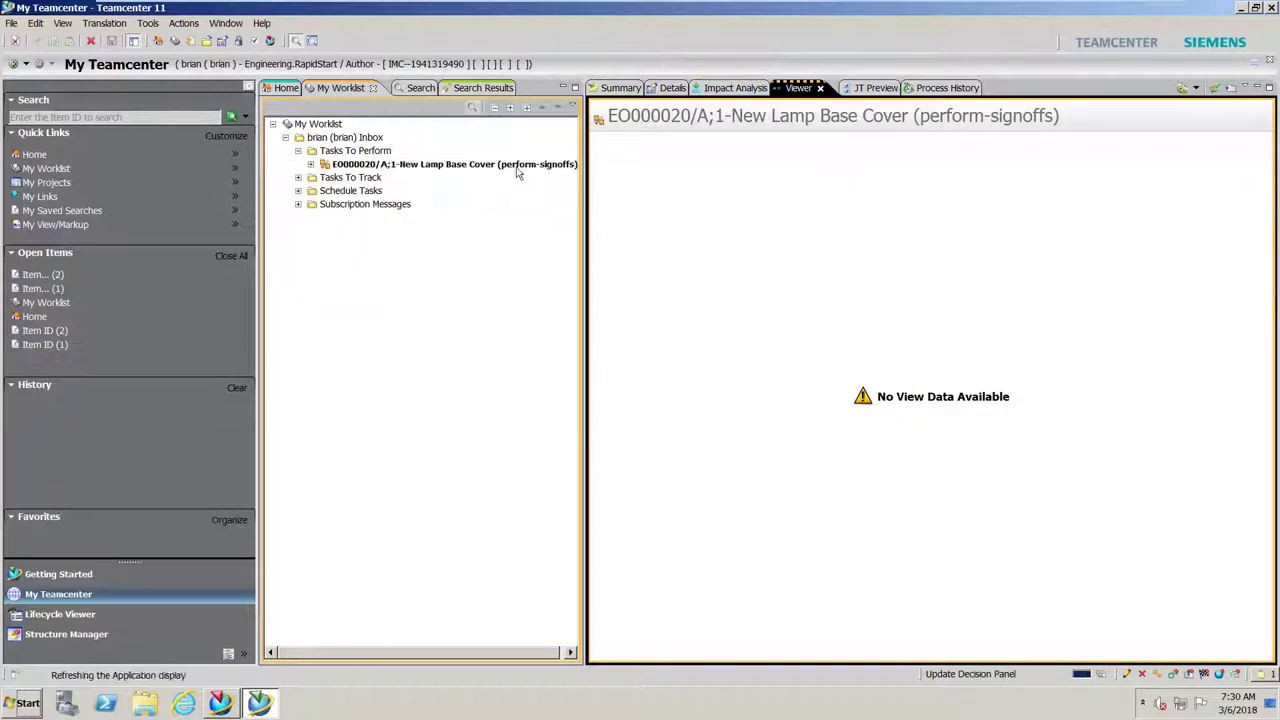
# Step: Approve the Checker_Review sign-off with a comment beginning "drawing is signed; standards checked; release for"
pyautogui.click(407, 167)
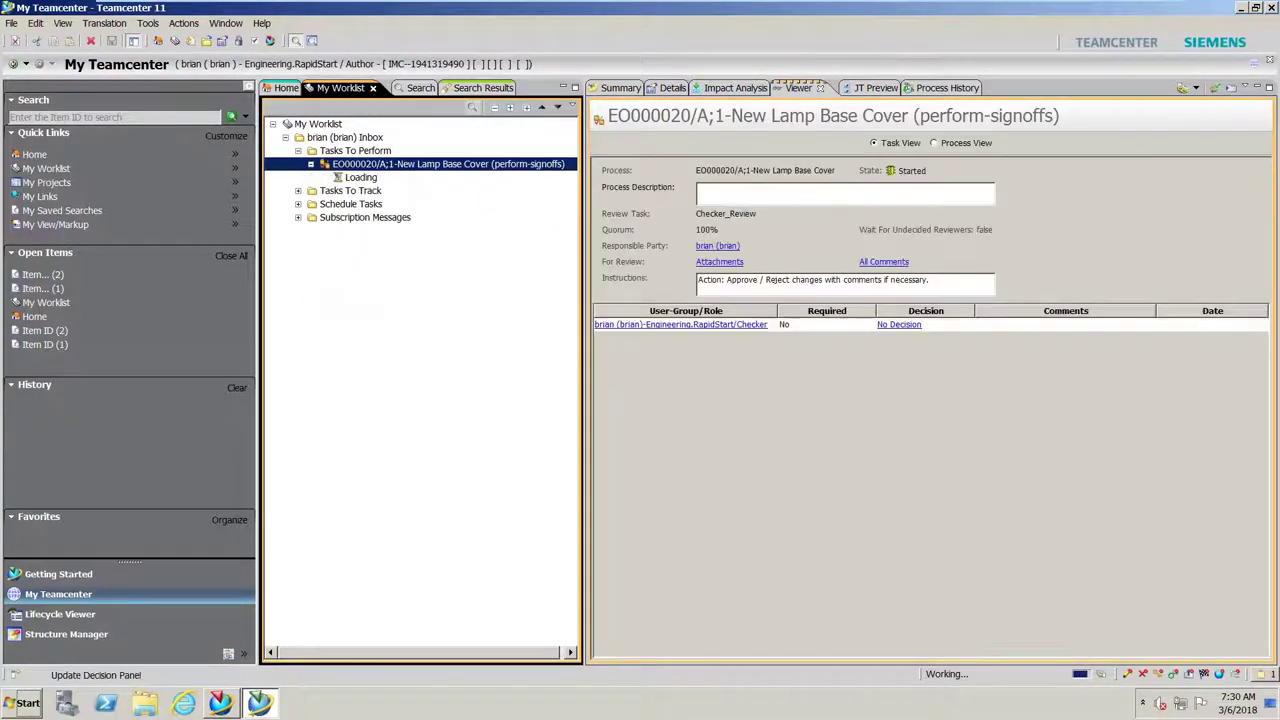
pyautogui.click(310, 164)
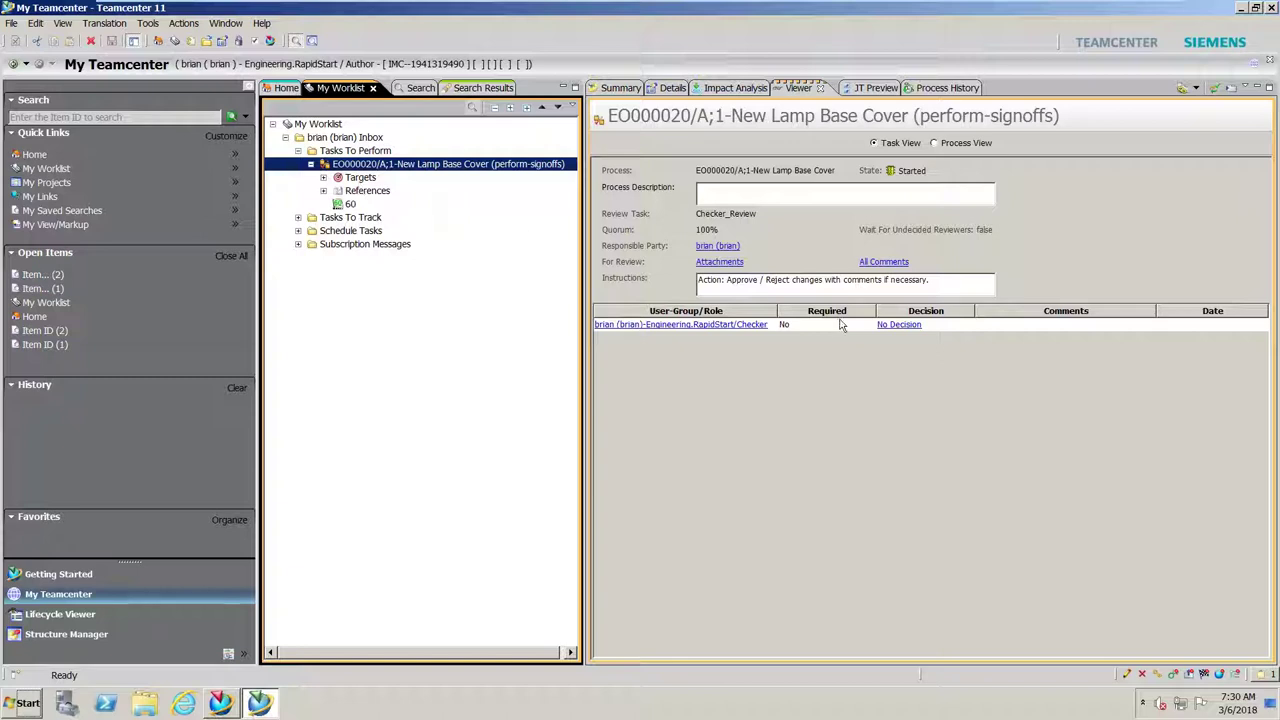
pyautogui.click(899, 324)
pyautogui.click(445, 336)
pyautogui.click(632, 327)
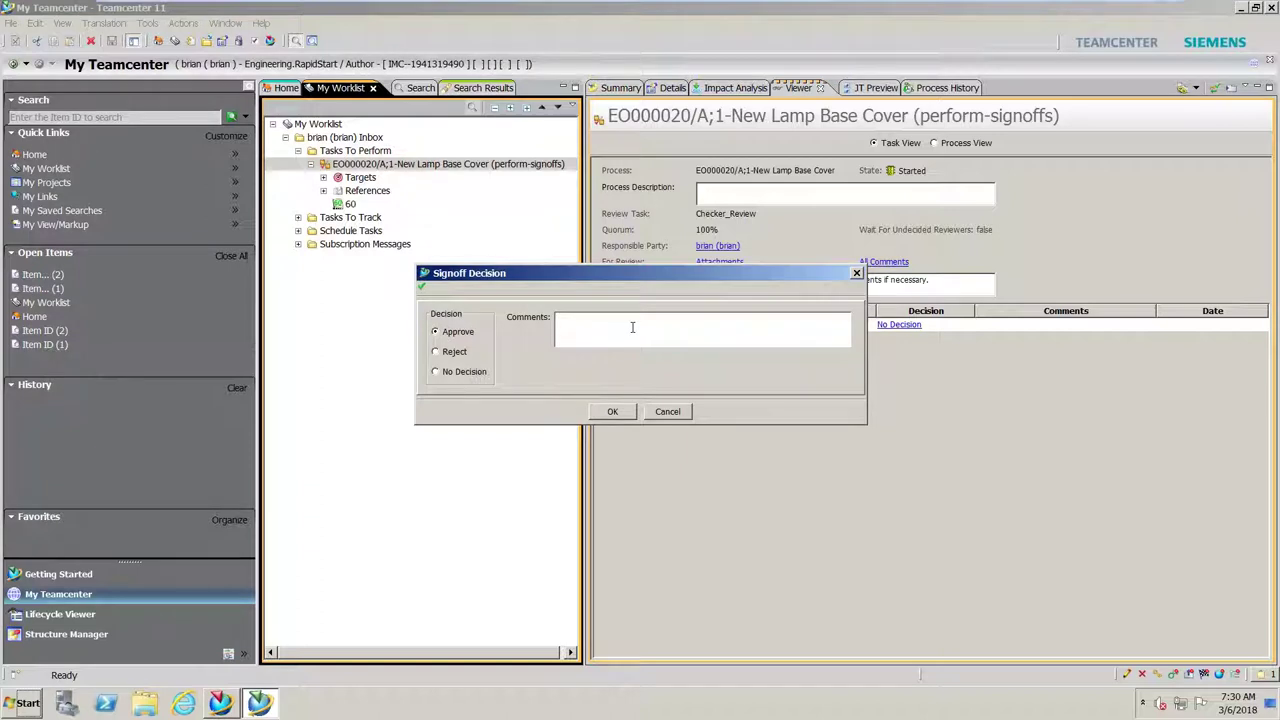
pyautogui.write('drawr')
pyautogui.write('ng is signed.')
pyautogui.write(' standards checked; release for m')
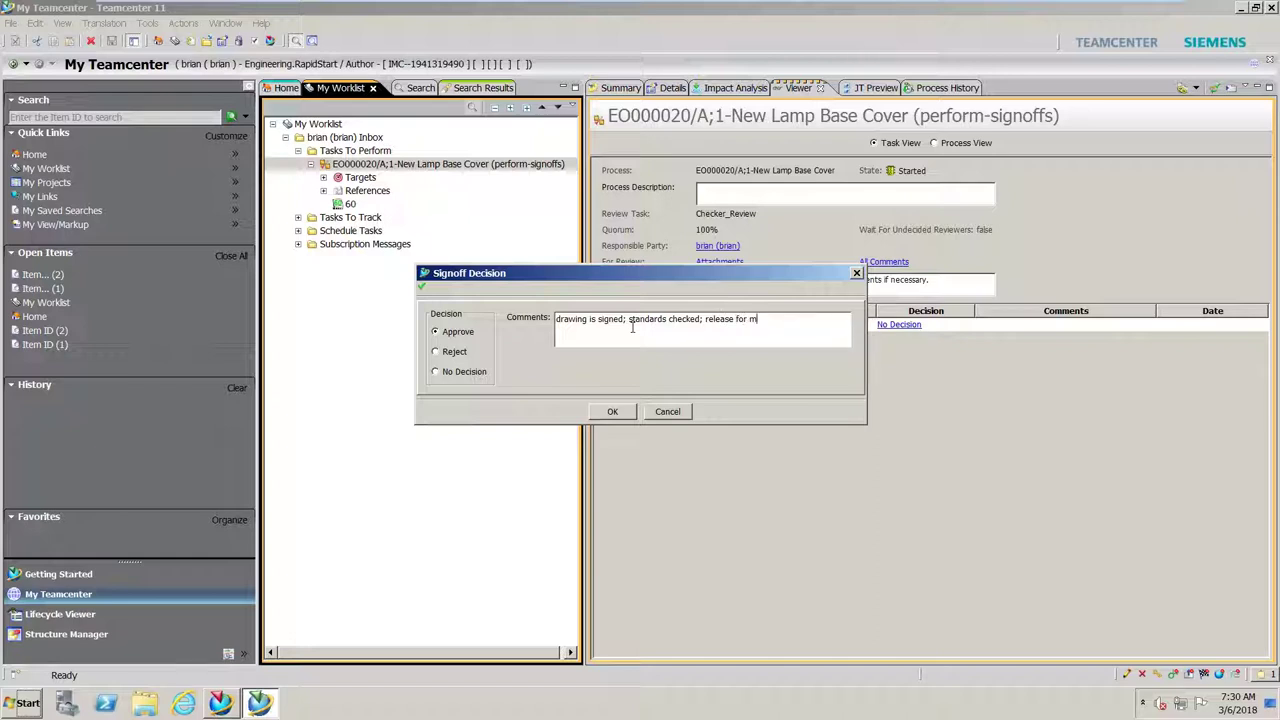
pyautogui.write('.')
pyautogui.click(614, 411)
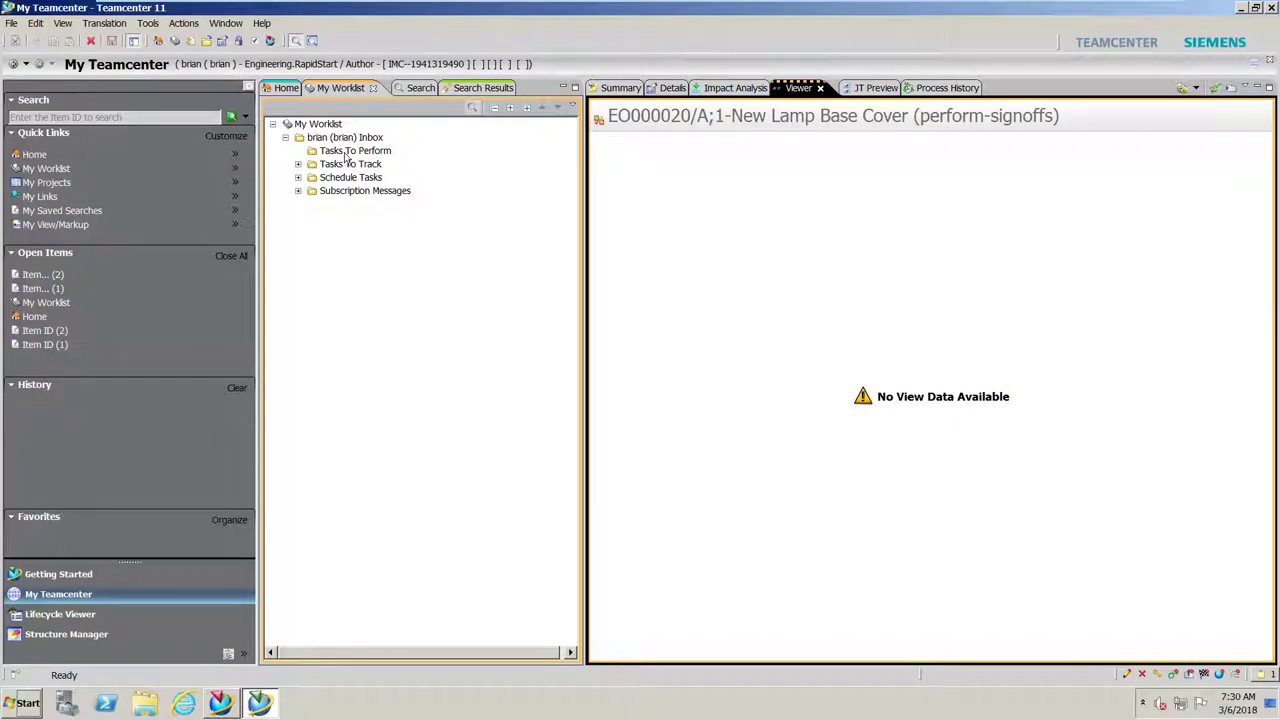
# Step: Examine the release statuses of EO000020/A in the Home folder, including the contents of its revised 000140/C and obsolete 000140/B parts
pyautogui.click(286, 137)
pyautogui.click(286, 88)
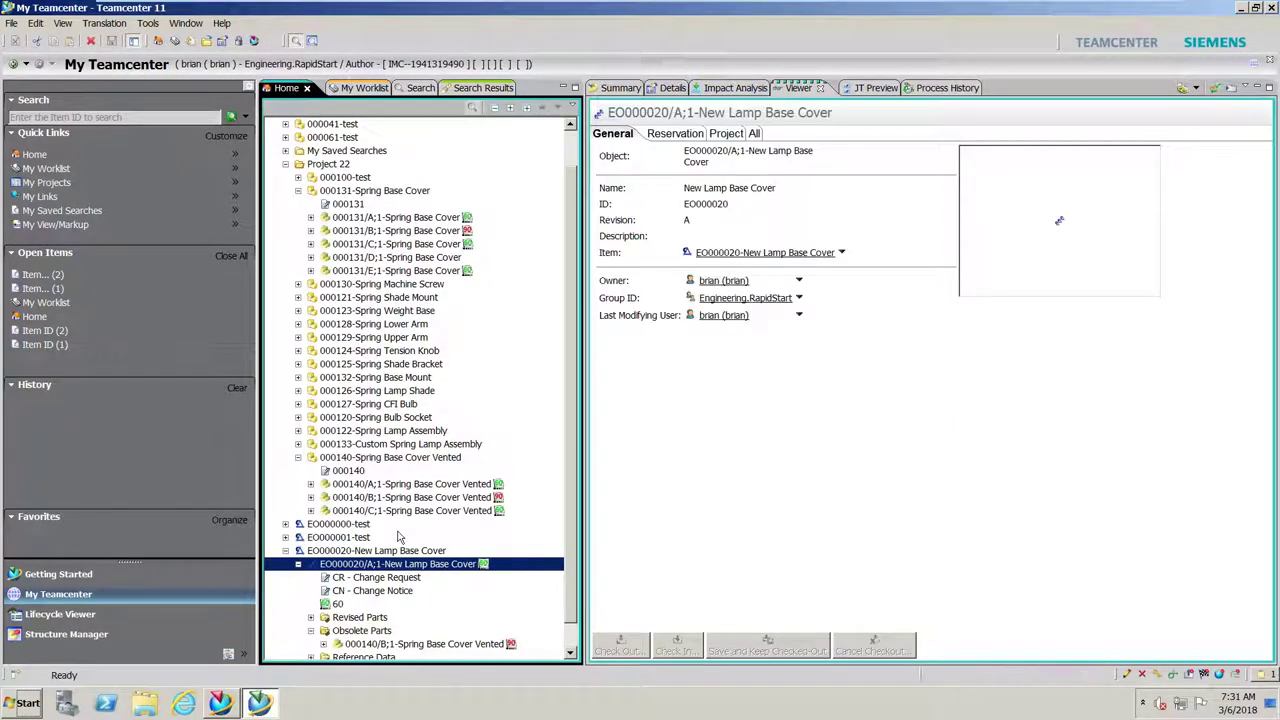
pyautogui.scroll(-1, 410, 535)
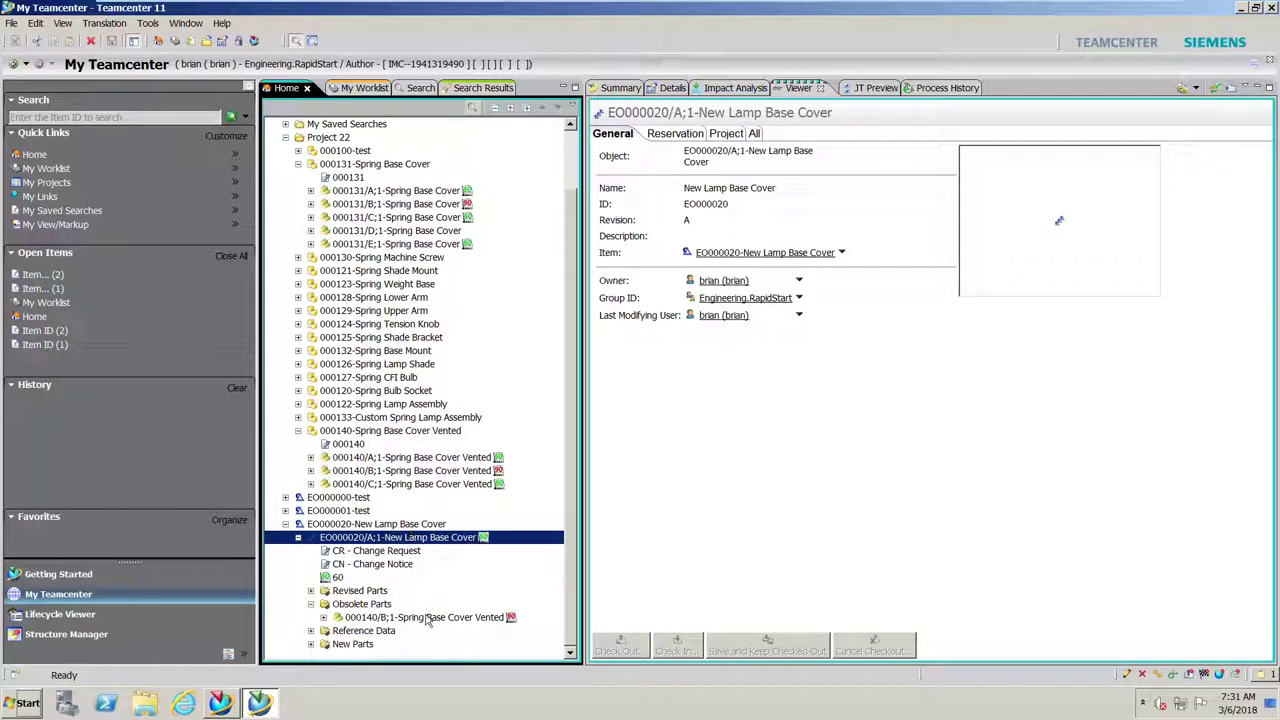
pyautogui.click(311, 591)
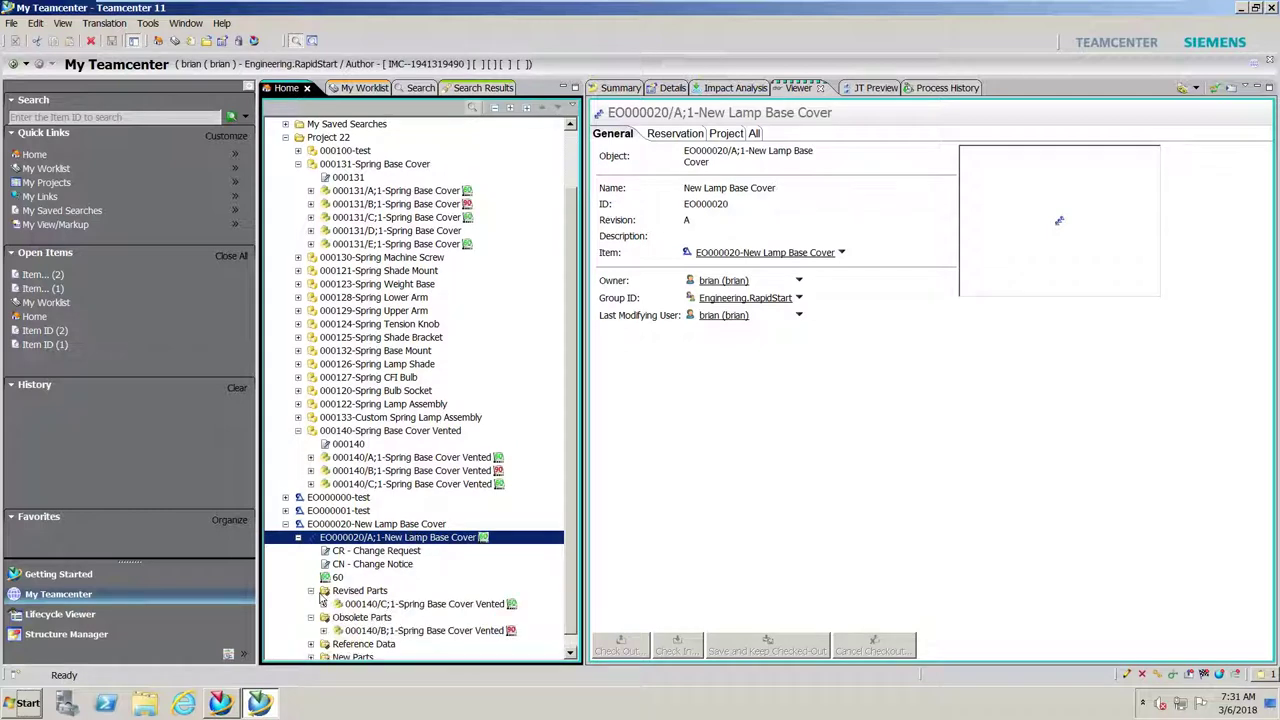
pyautogui.click(323, 604)
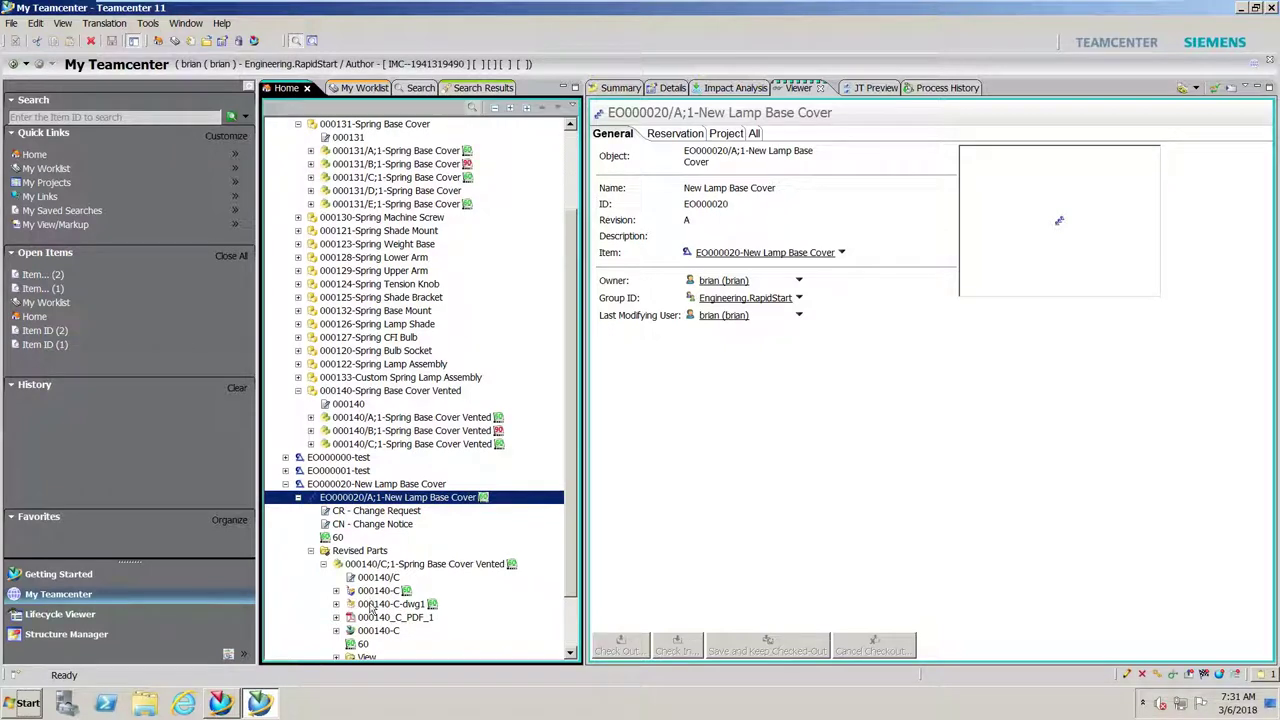
pyautogui.click(311, 553)
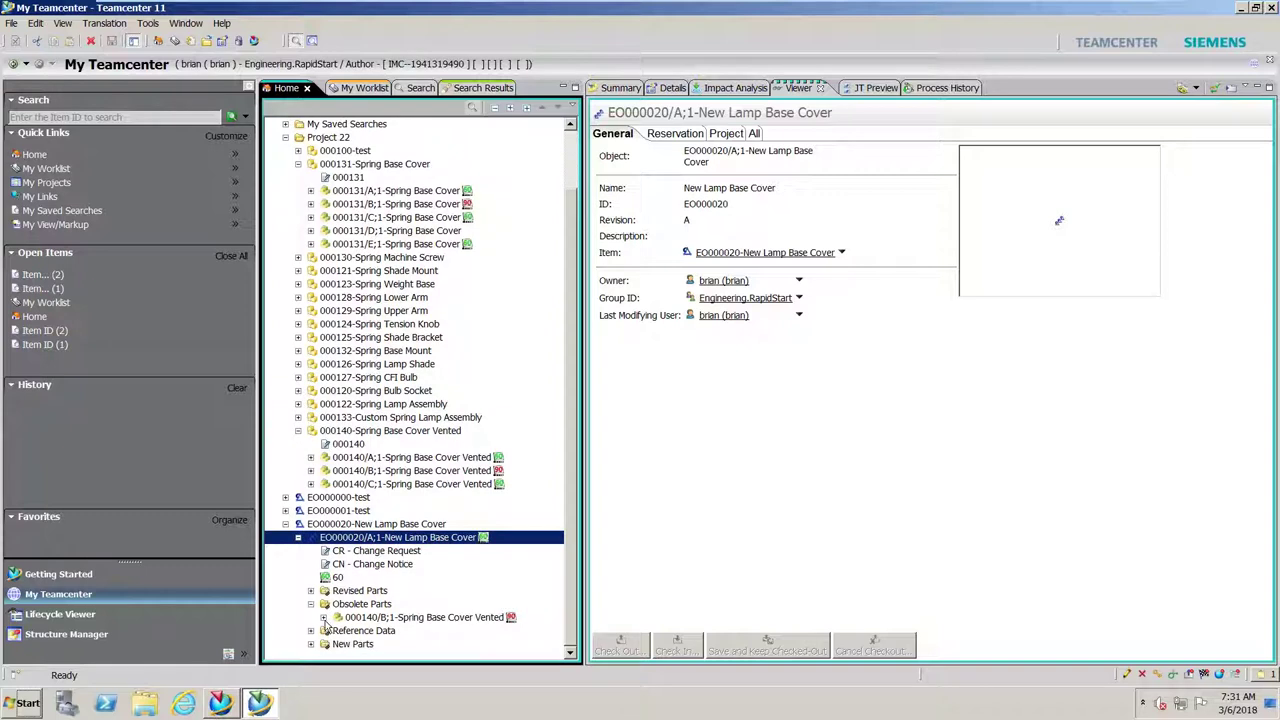
pyautogui.click(323, 617)
pyautogui.scroll(-1, 393, 615)
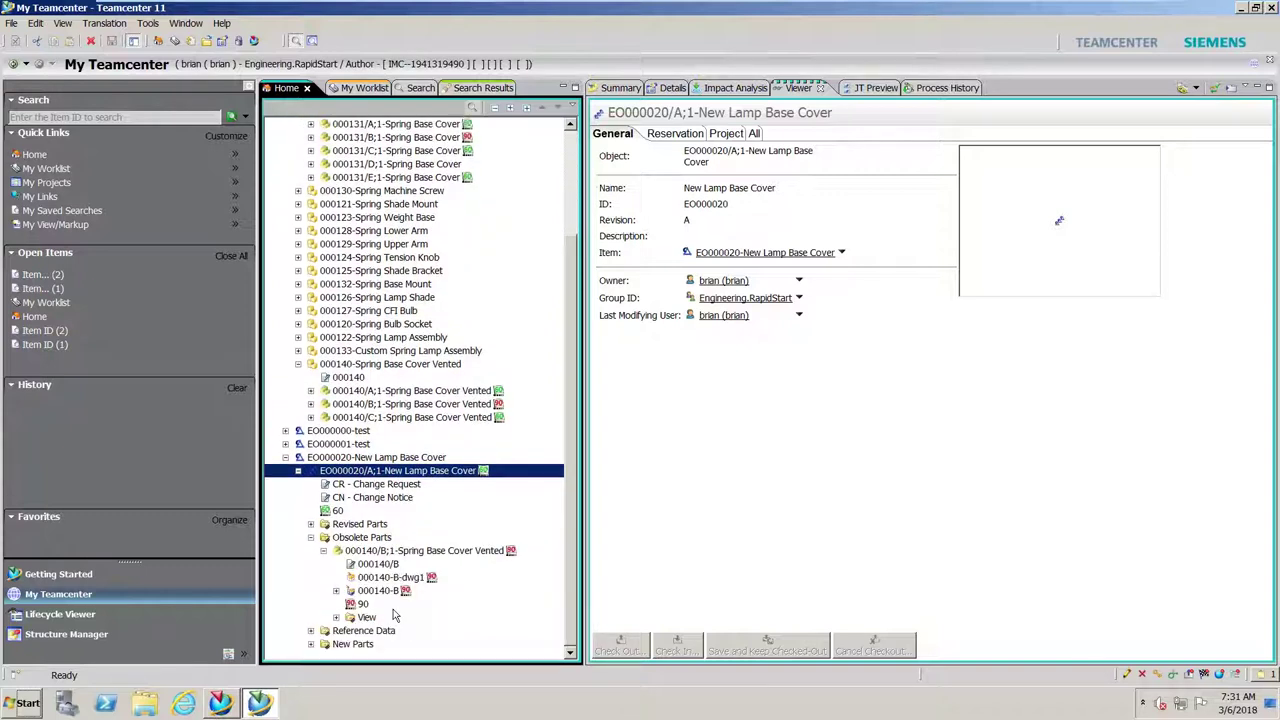
pyautogui.click(323, 551)
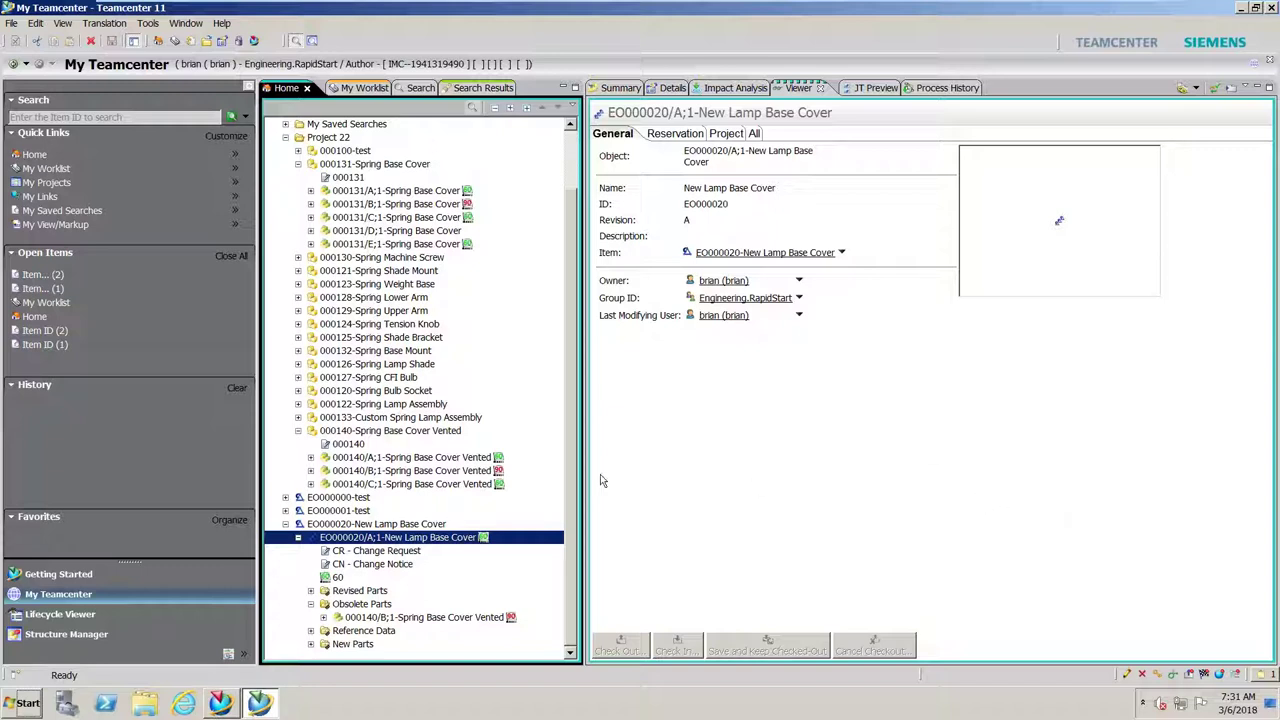
pyautogui.click(286, 525)
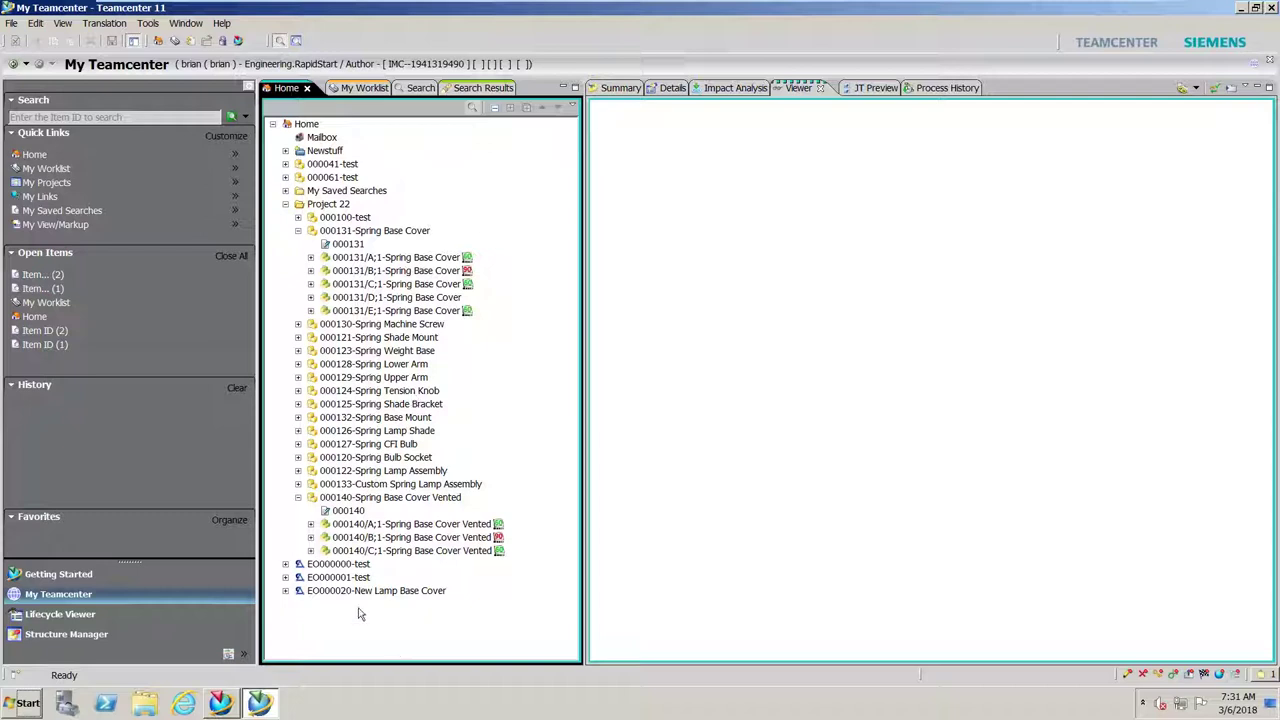
# Step: Review the process history of EO000020/A, widening the view and its Comments and Logged Date columns, and collapse the order
pyautogui.click(287, 592)
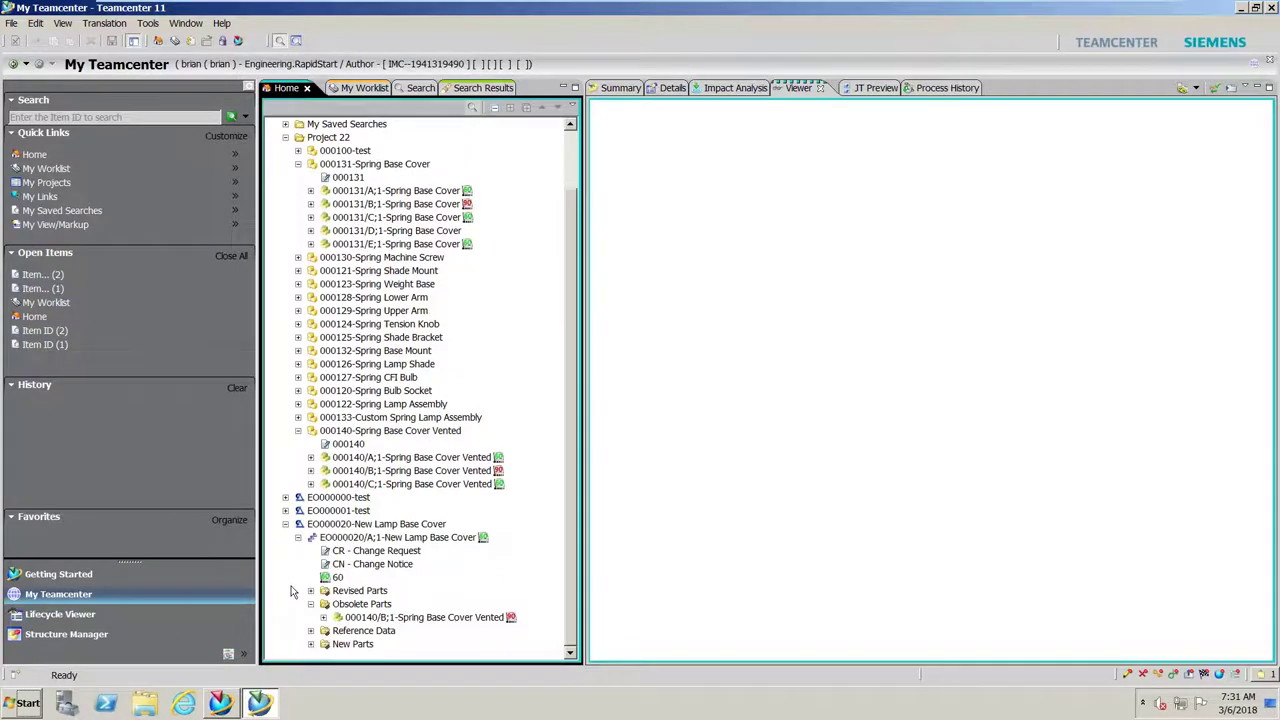
pyautogui.click(365, 540)
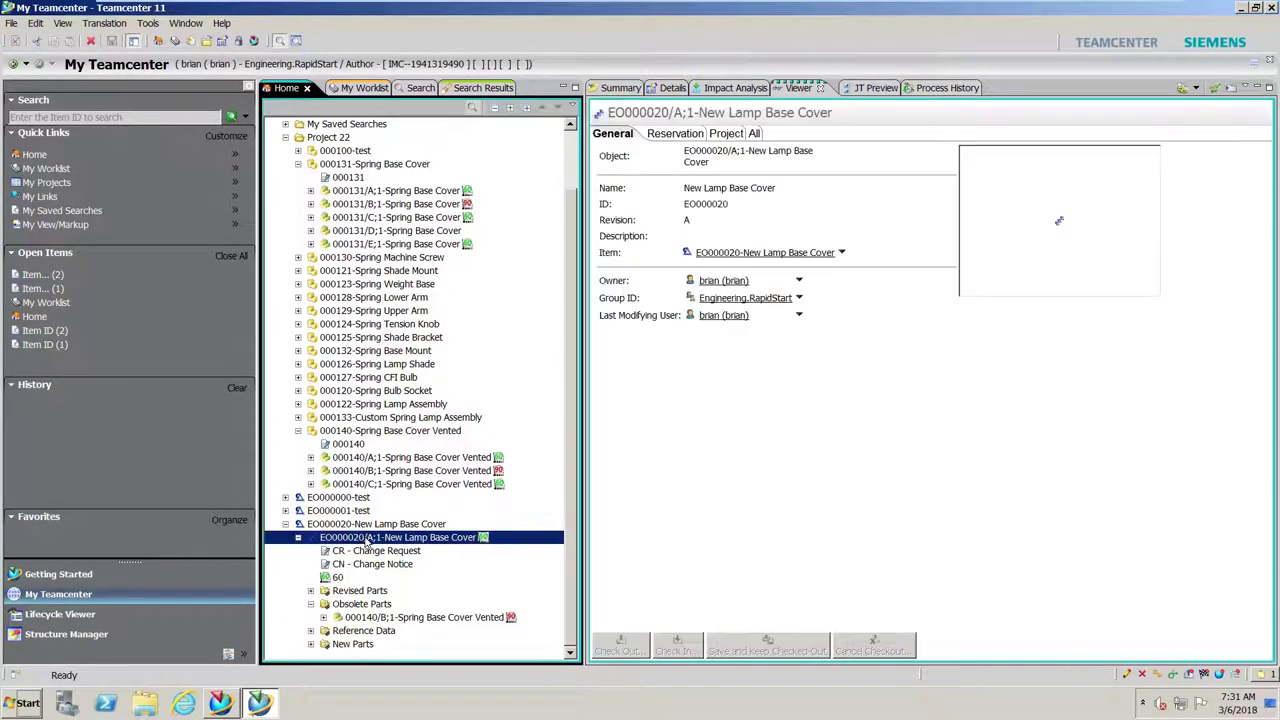
pyautogui.click(945, 89)
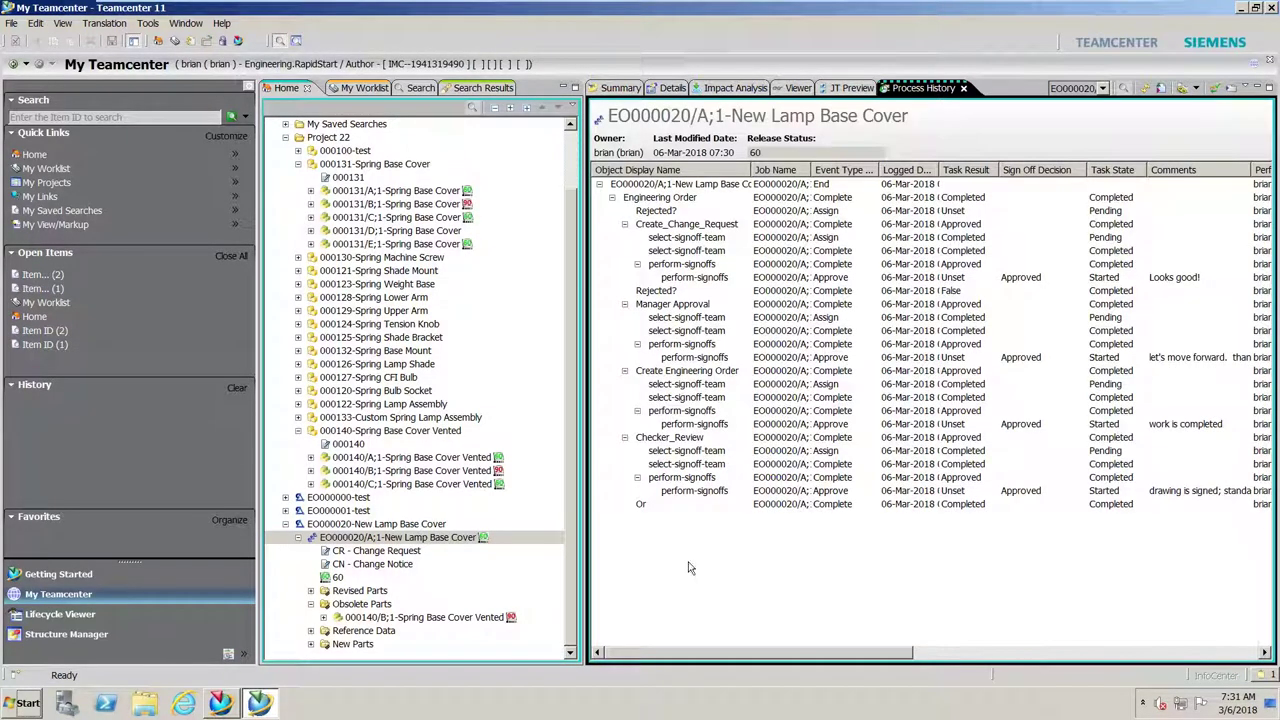
pyautogui.moveTo(582, 511); pyautogui.dragTo(492, 508)
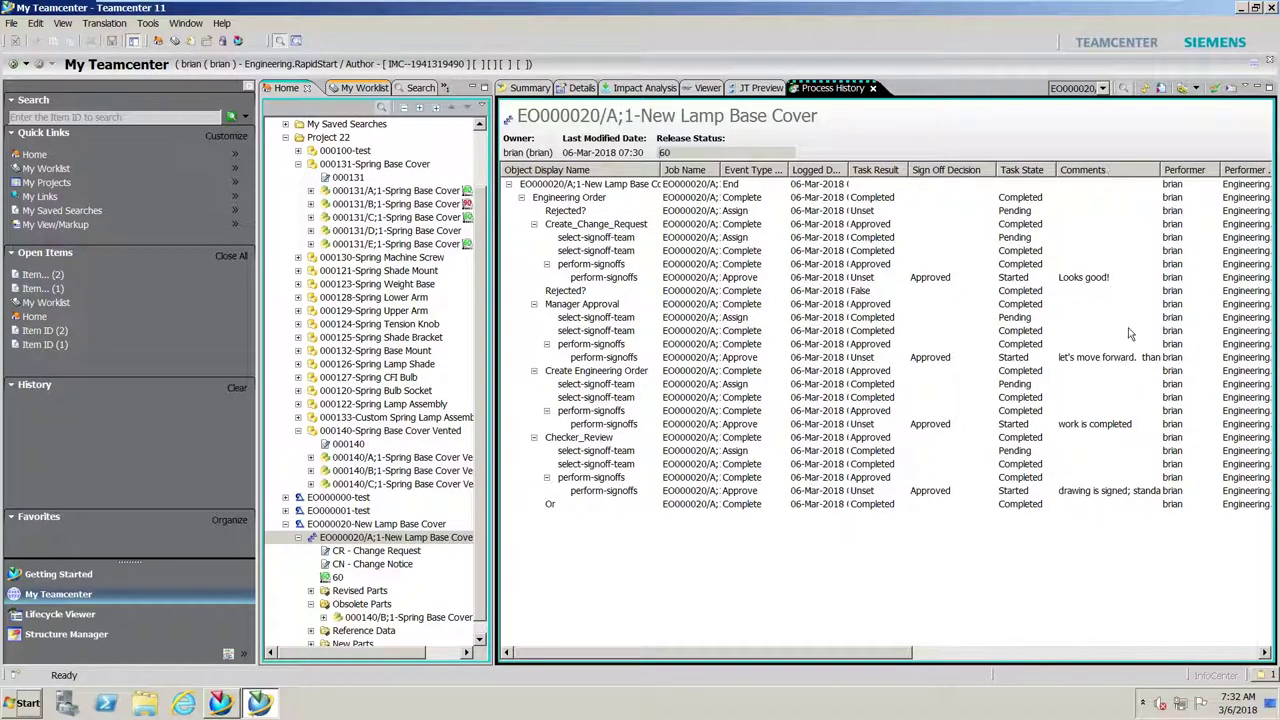
pyautogui.moveTo(1160, 170); pyautogui.dragTo(1188, 172)
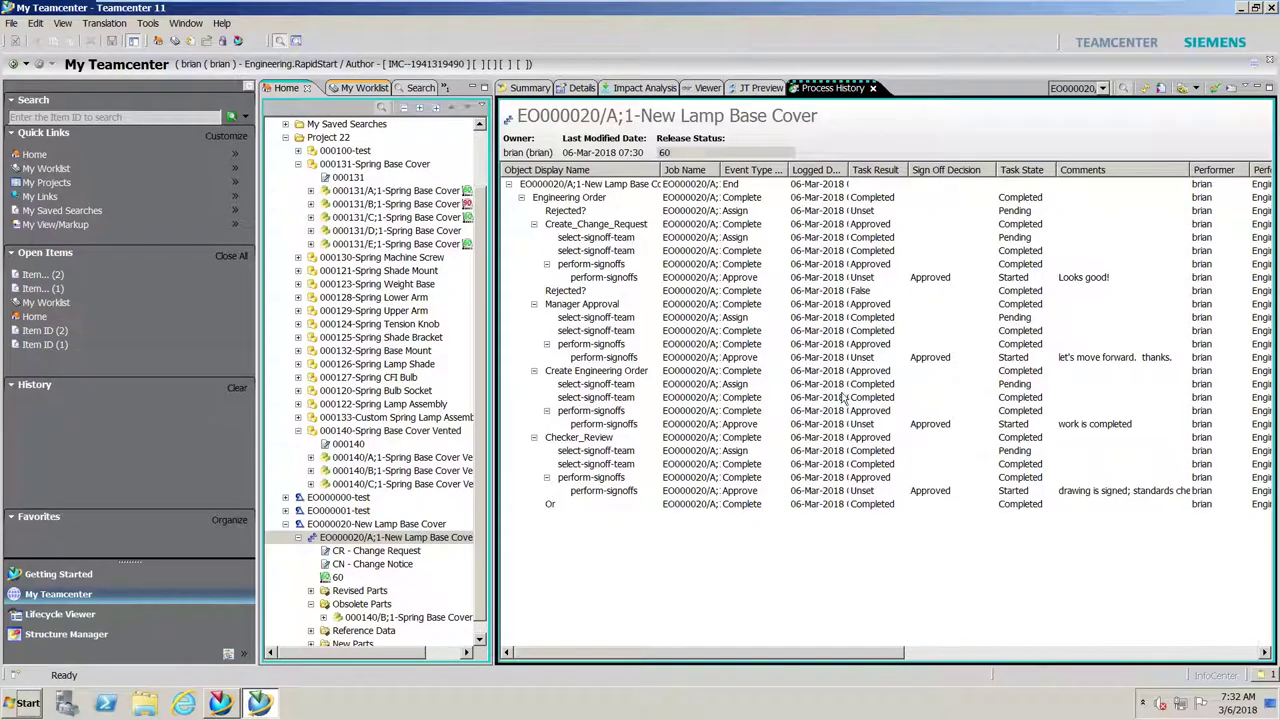
pyautogui.moveTo(847, 170); pyautogui.dragTo(918, 170)
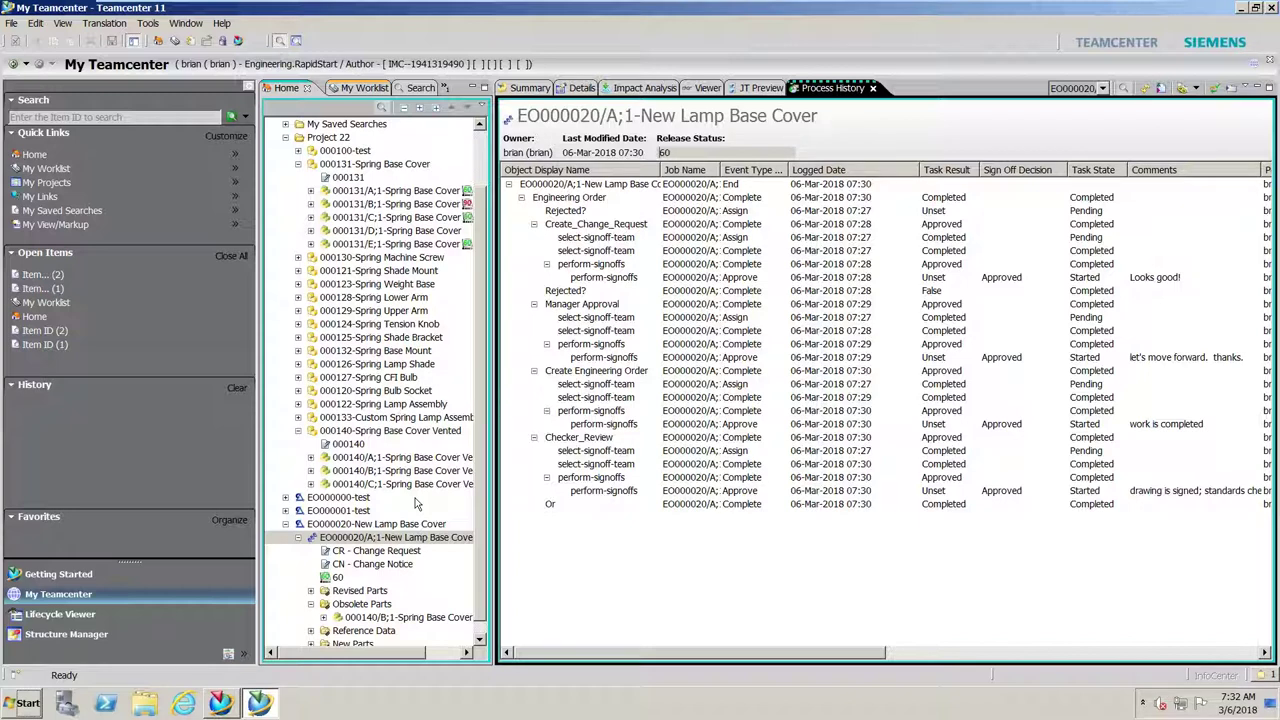
pyautogui.click(300, 541)
pyautogui.click(286, 591)
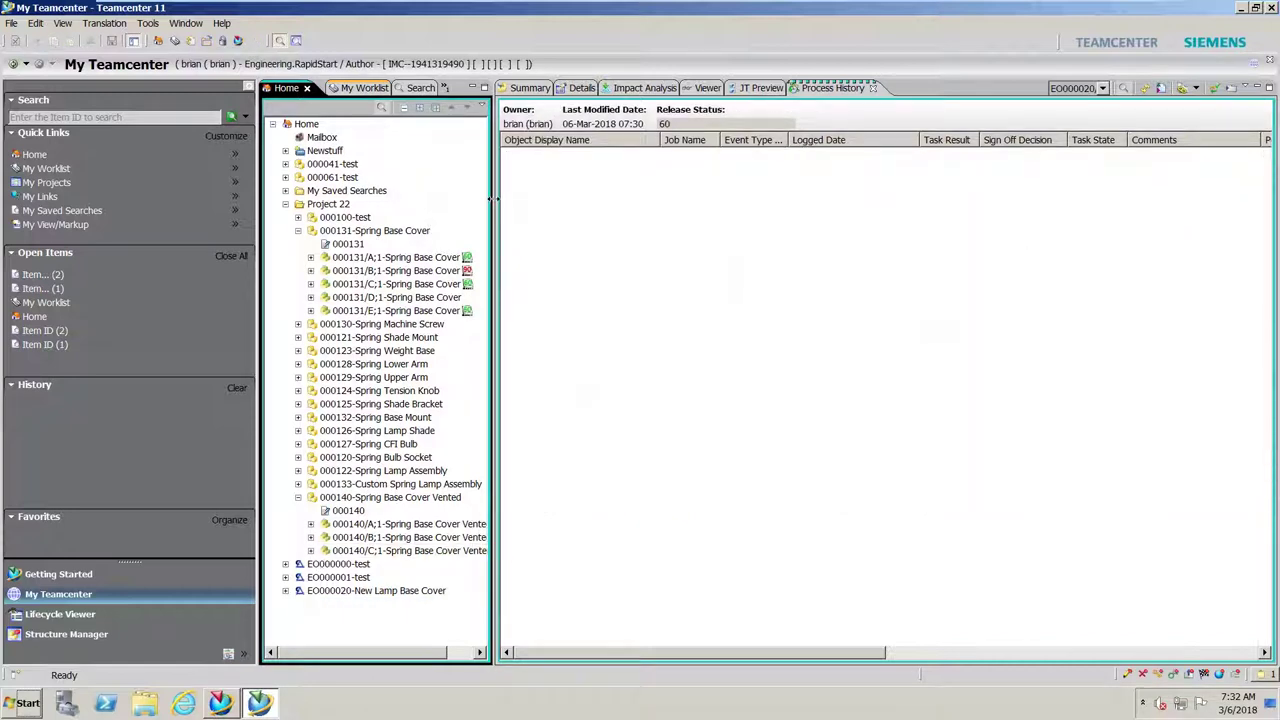
# Step: Collapse the 000140 and 000131 items in Project 22 and open 000122/C;1-Spring Lamp Assembly in NX
pyautogui.click(297, 497)
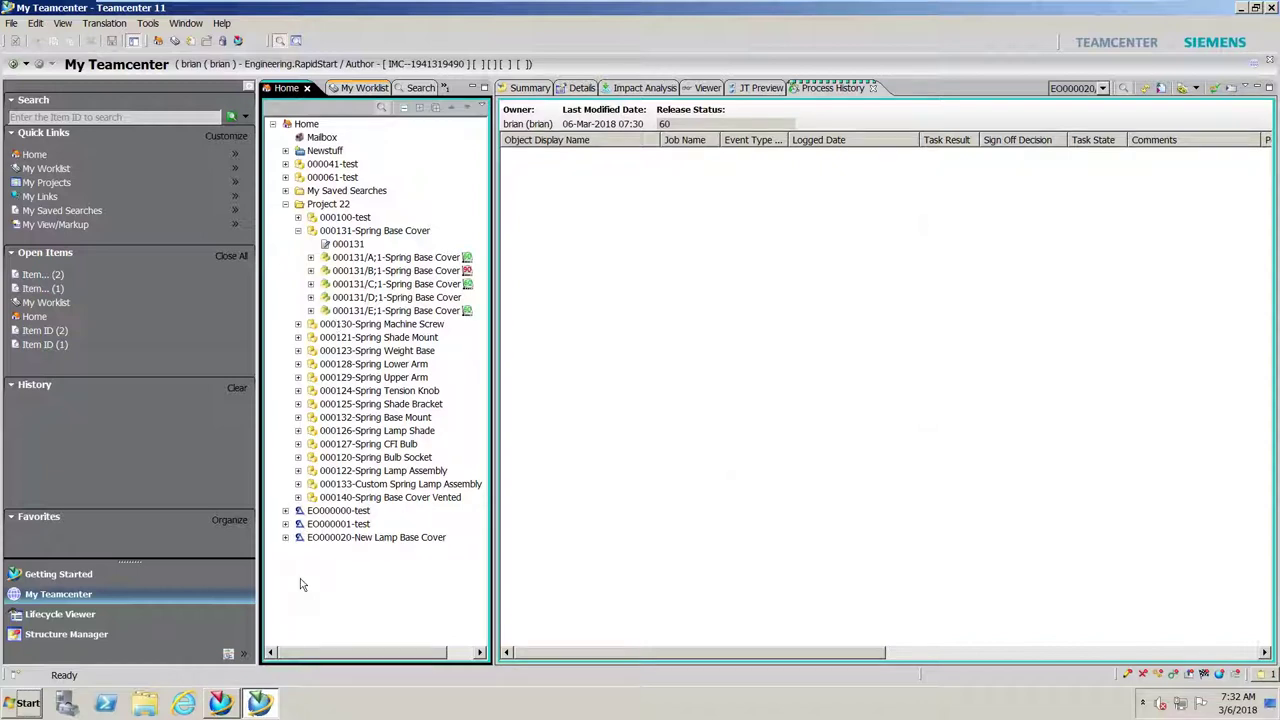
pyautogui.moveTo(258, 705)
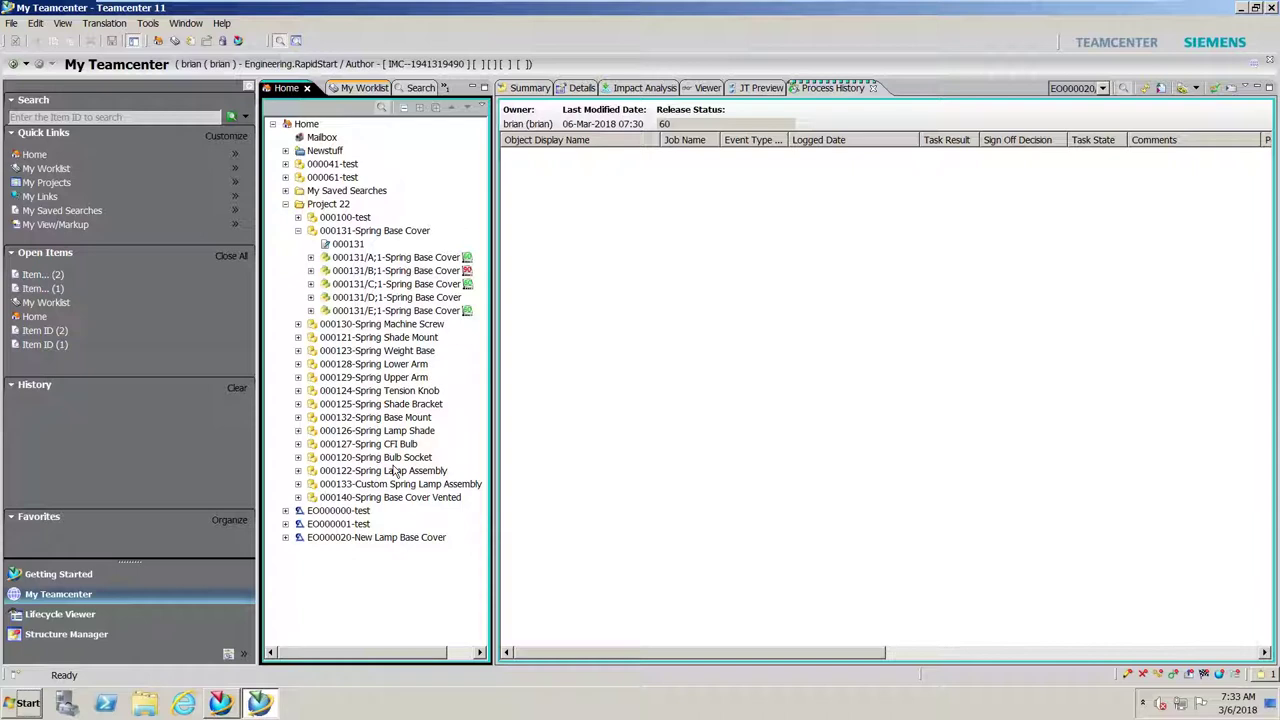
pyautogui.click(297, 230)
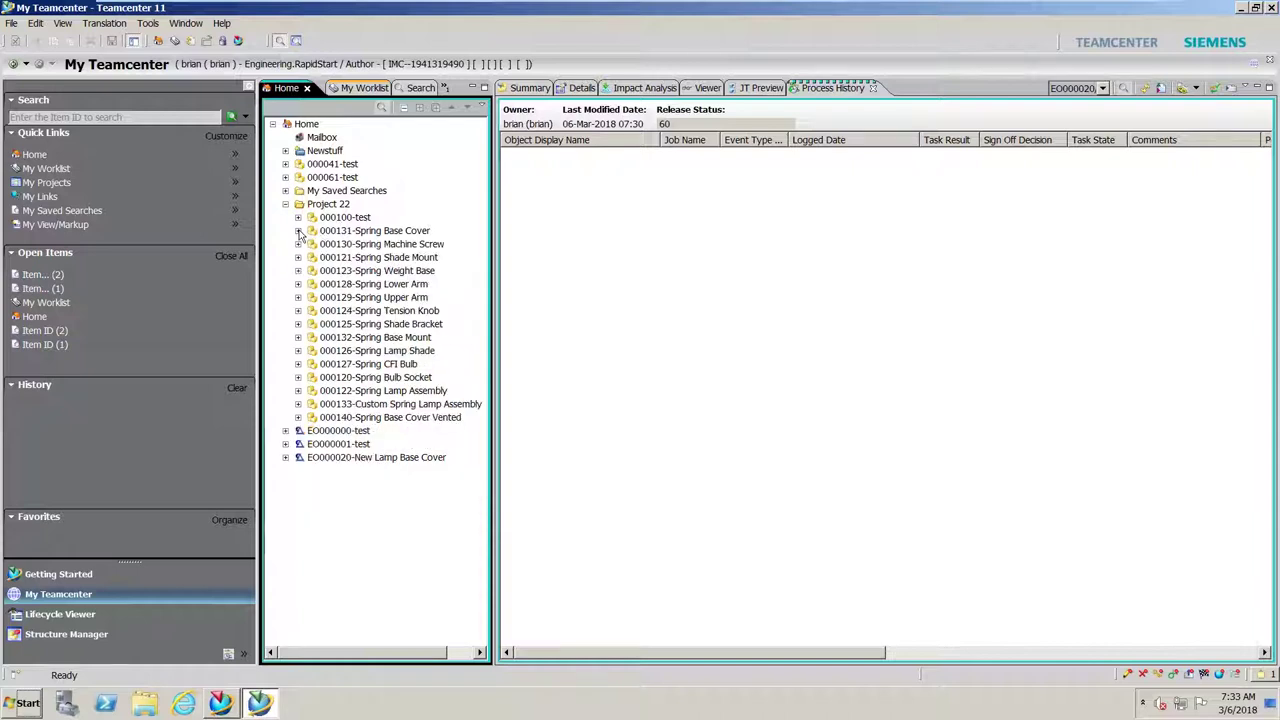
pyautogui.click(297, 390)
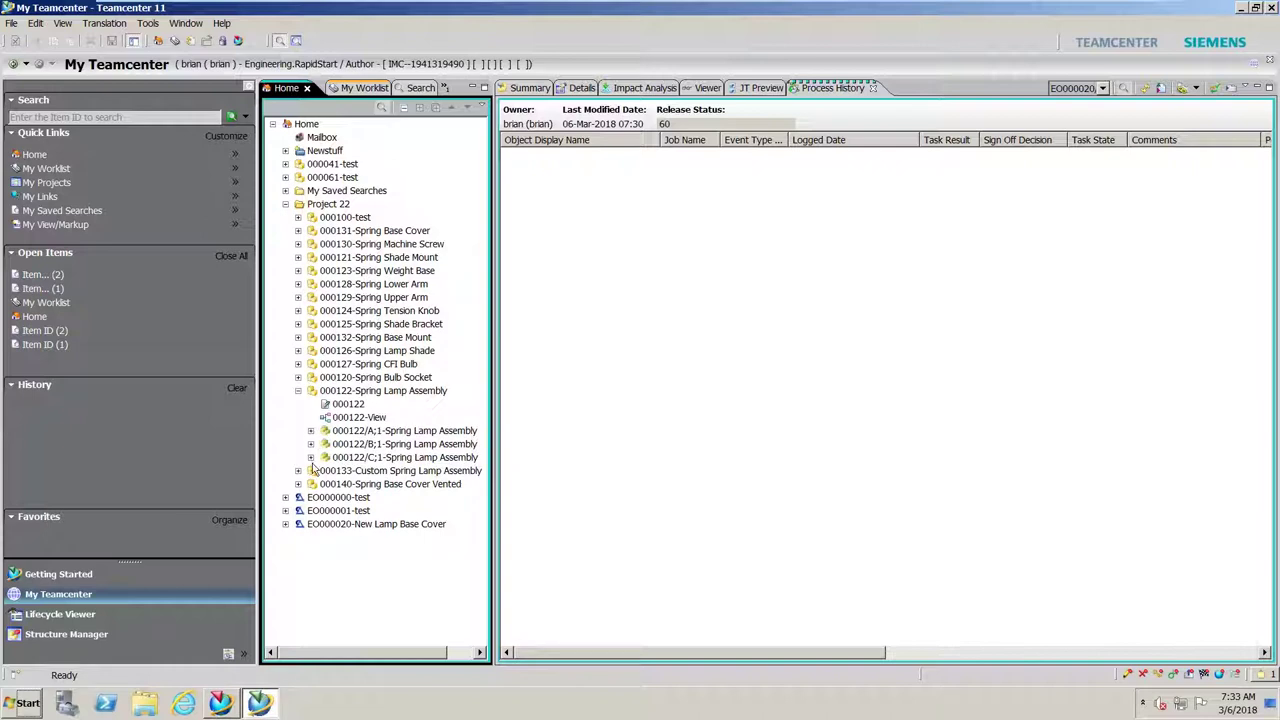
pyautogui.click(378, 460)
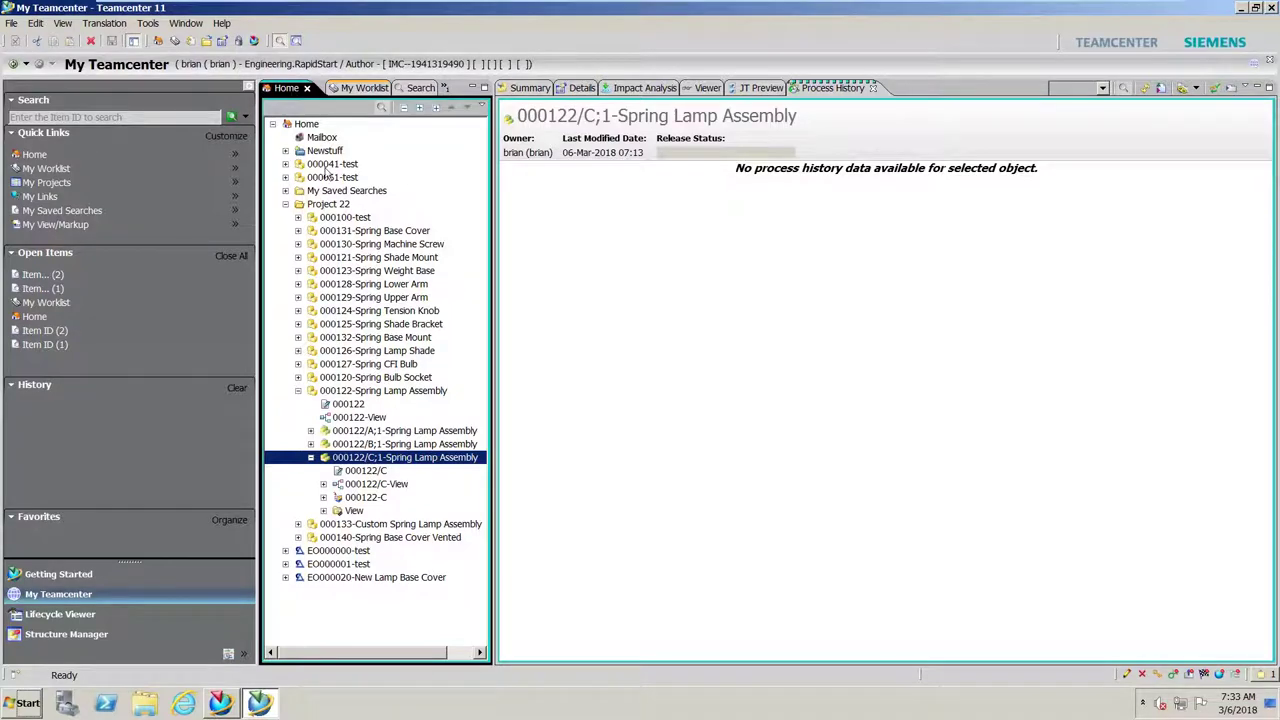
pyautogui.click(255, 43)
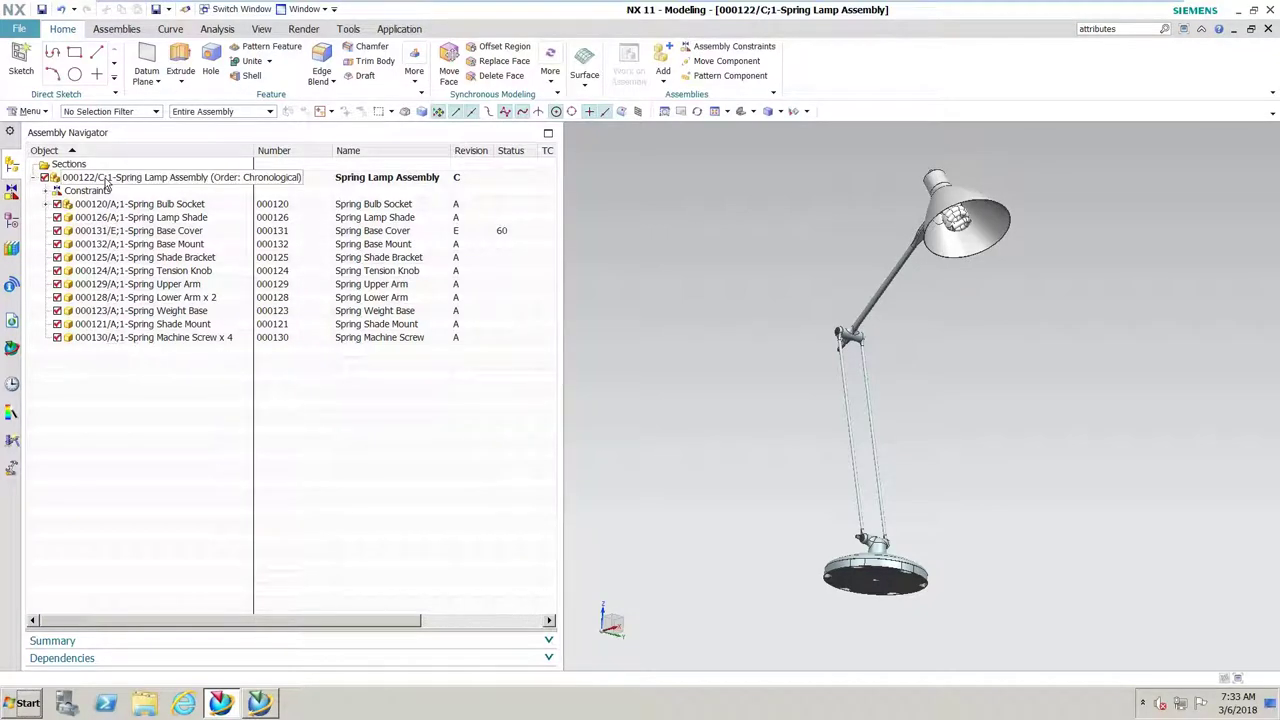
# Step: Save the Spring Lamp Assembly as new revision D of item 000122, with the Work Part scope
pyautogui.click(106, 179)
pyautogui.click(22, 30)
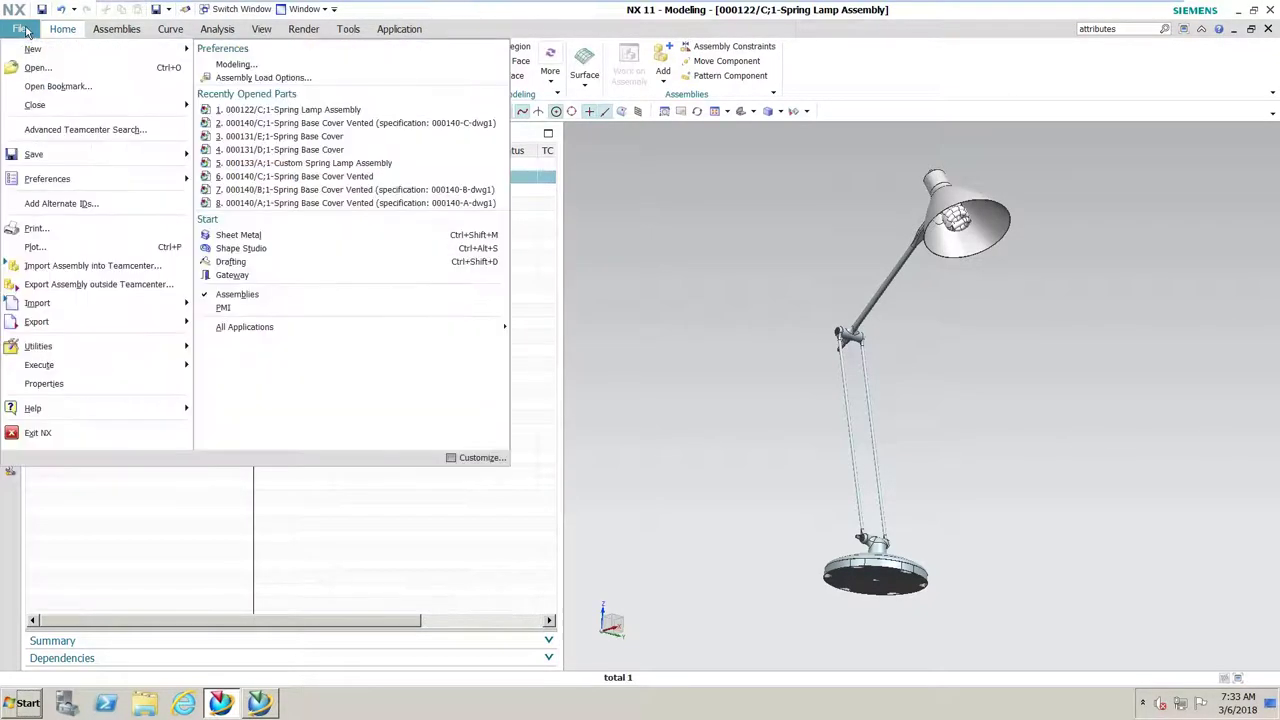
pyautogui.moveTo(40, 154)
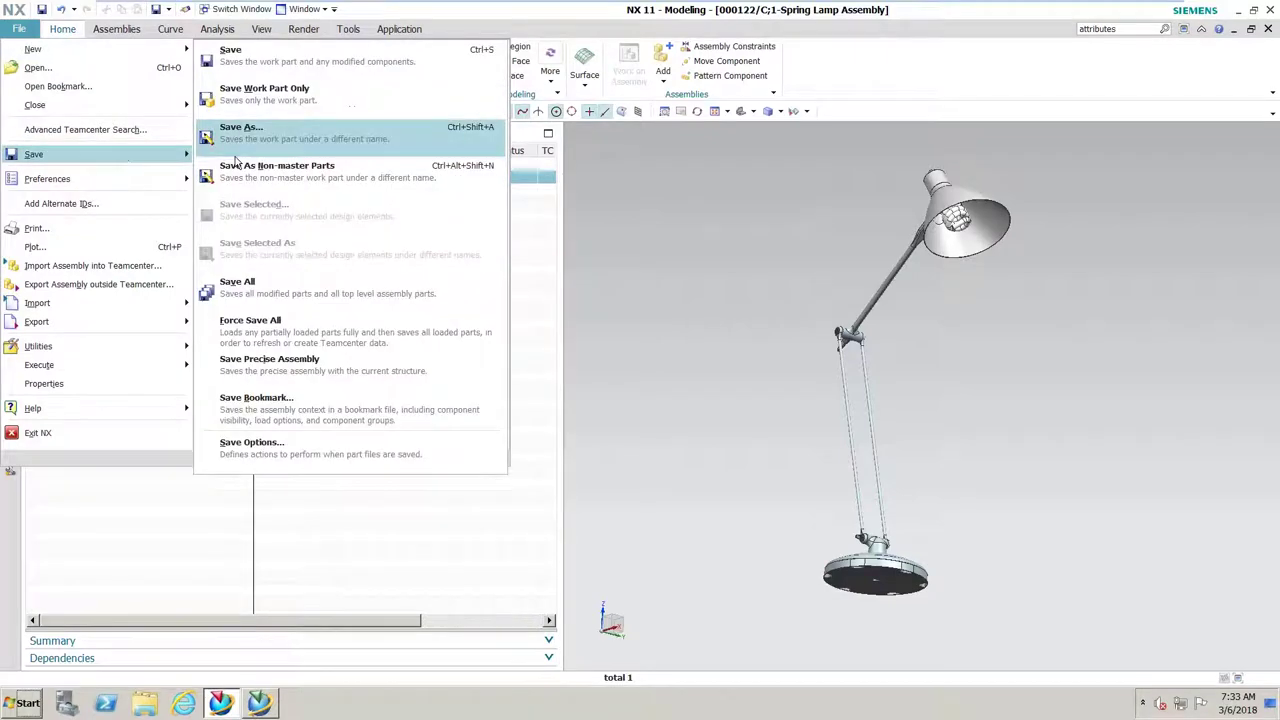
pyautogui.click(294, 146)
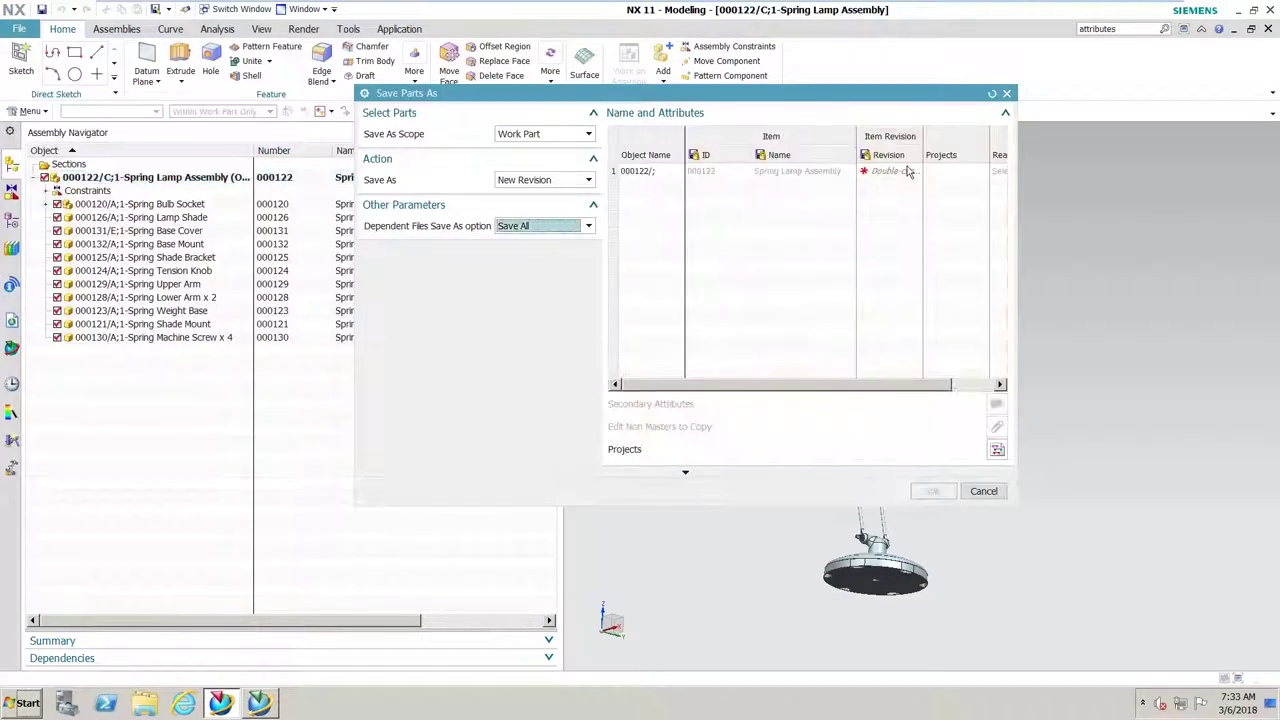
pyautogui.doubleClick(900, 172)
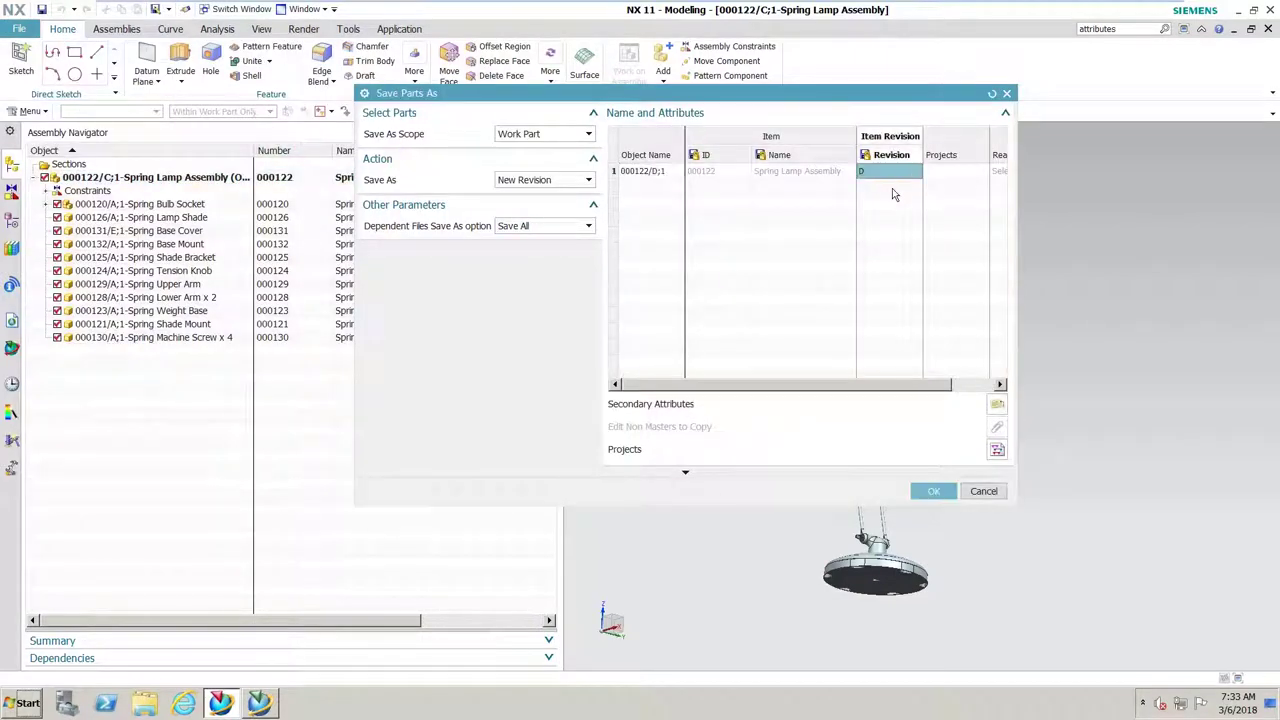
pyautogui.click(934, 492)
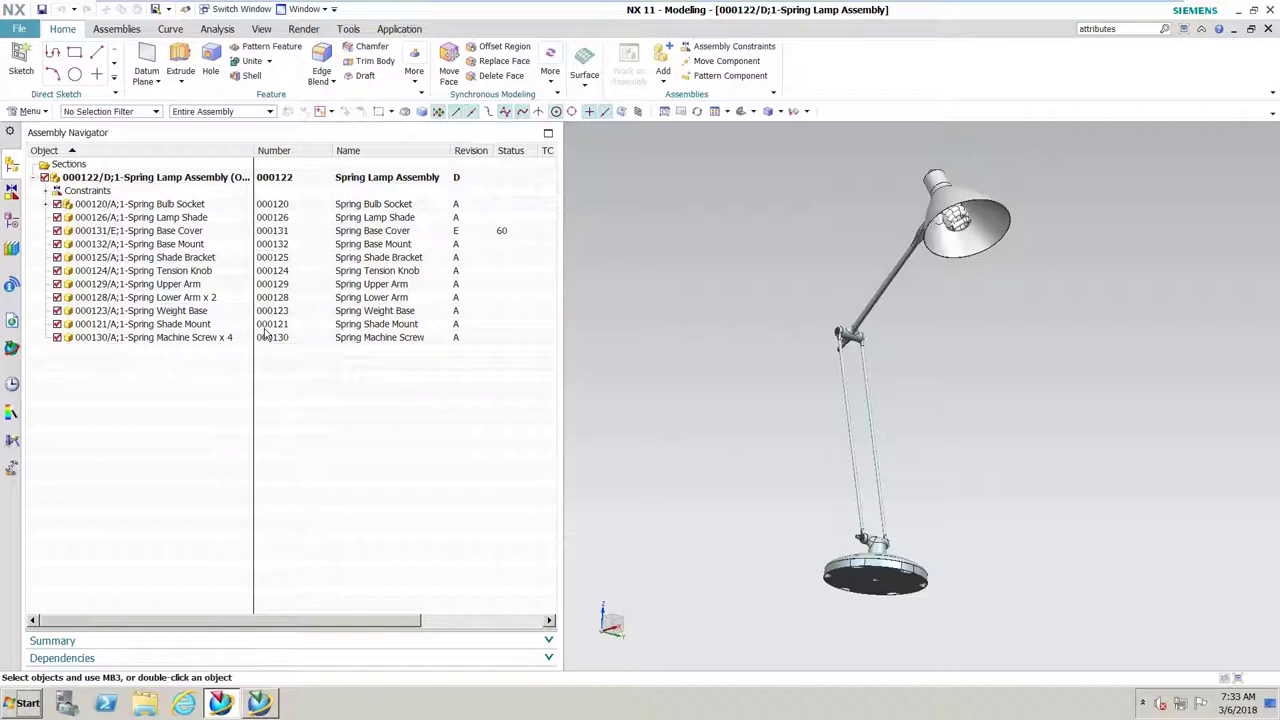
# Step: Choose 000140/C;1-Spring Base Cover Vented from Project 22 as the replacement part for the 000131/E Spring Base Cover component
pyautogui.moveTo(862, 470); pyautogui.dragTo(868, 525, button='middle')
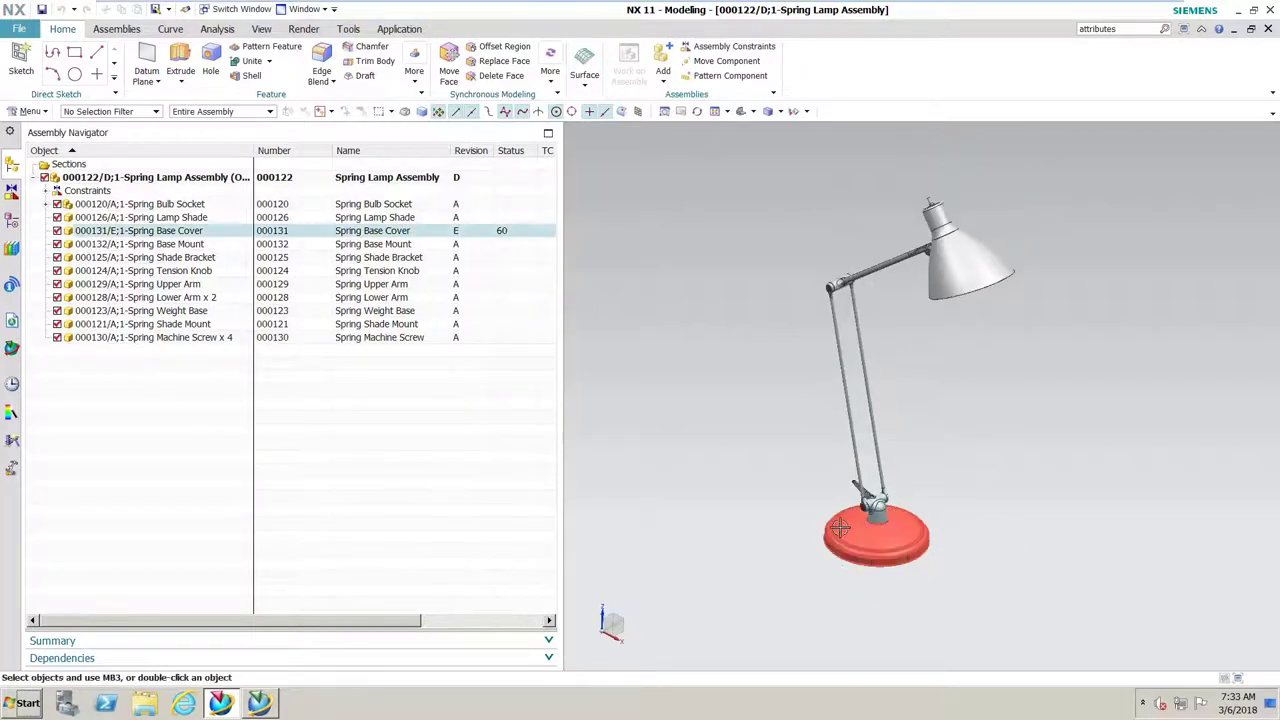
pyautogui.click(100, 232)
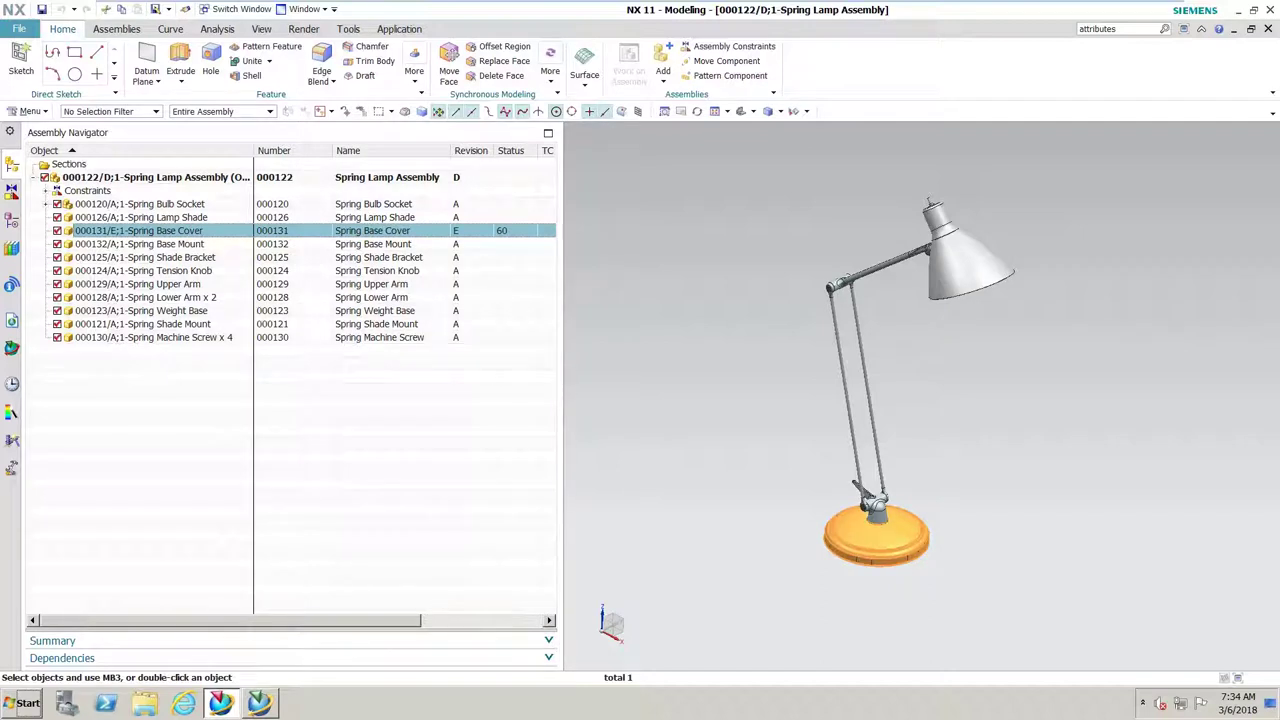
pyautogui.rightClick(163, 236)
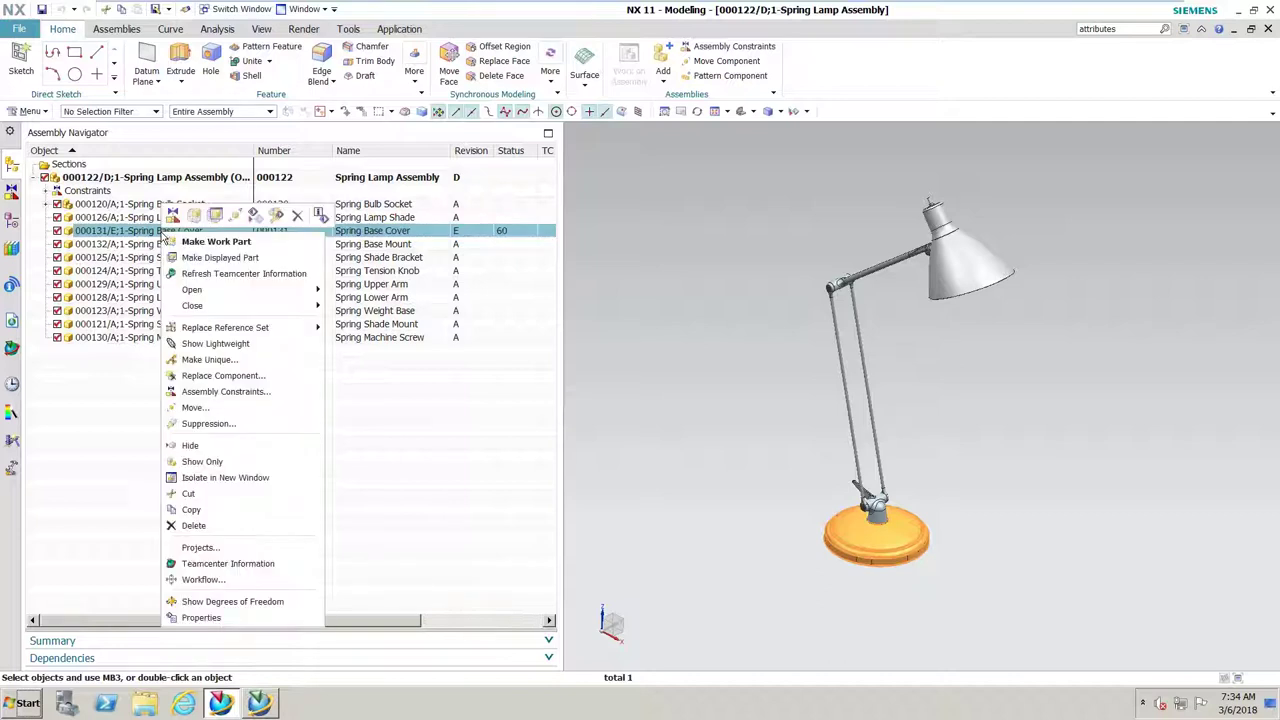
pyautogui.click(222, 375)
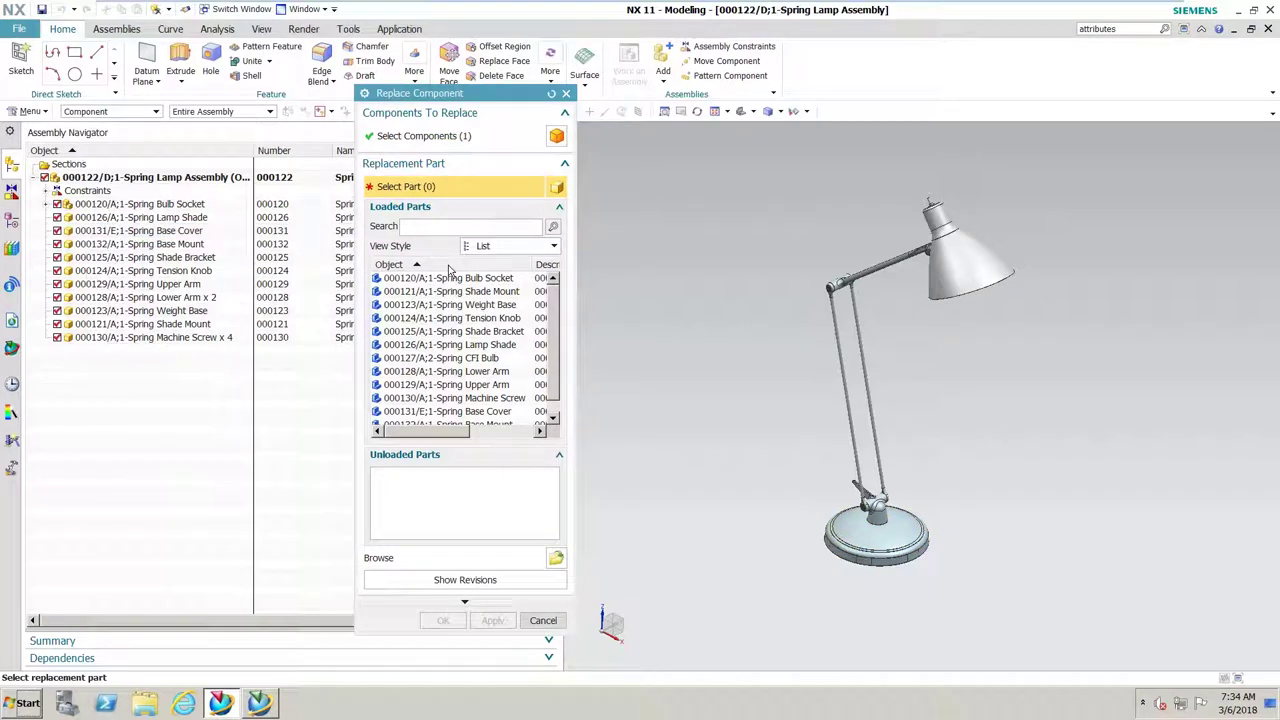
pyautogui.click(555, 558)
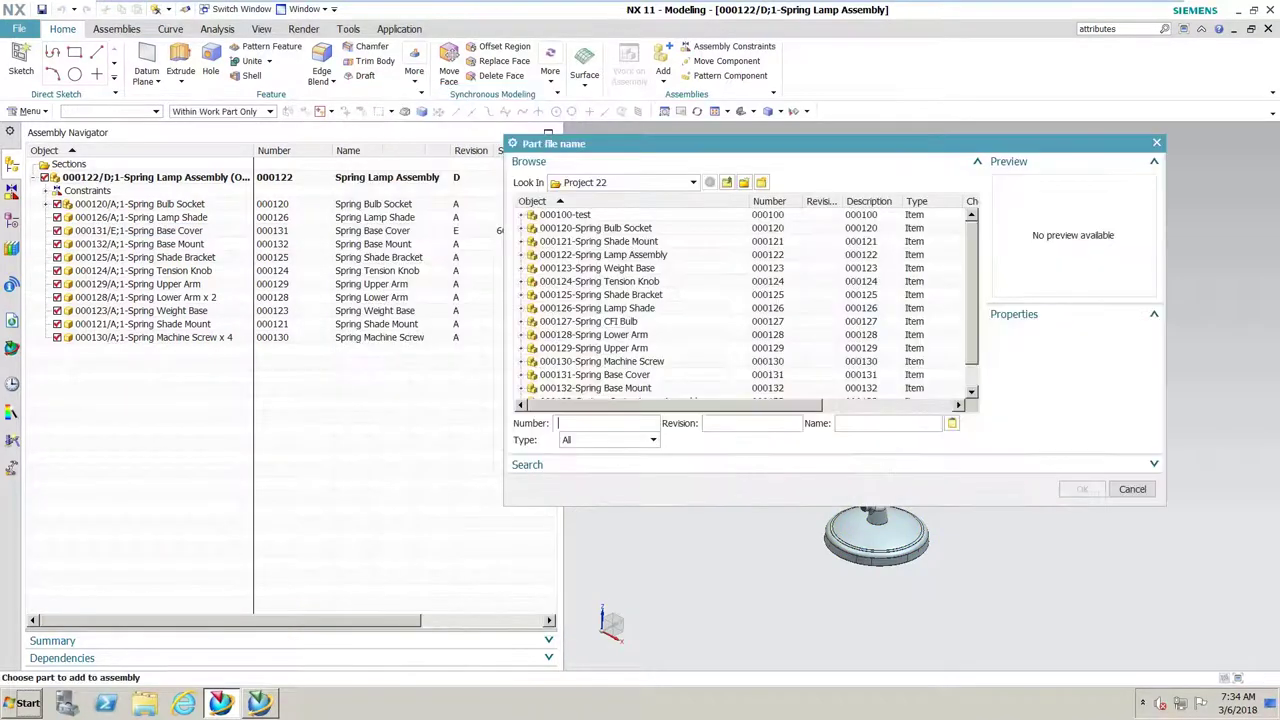
pyautogui.scroll(-1, 963, 288)
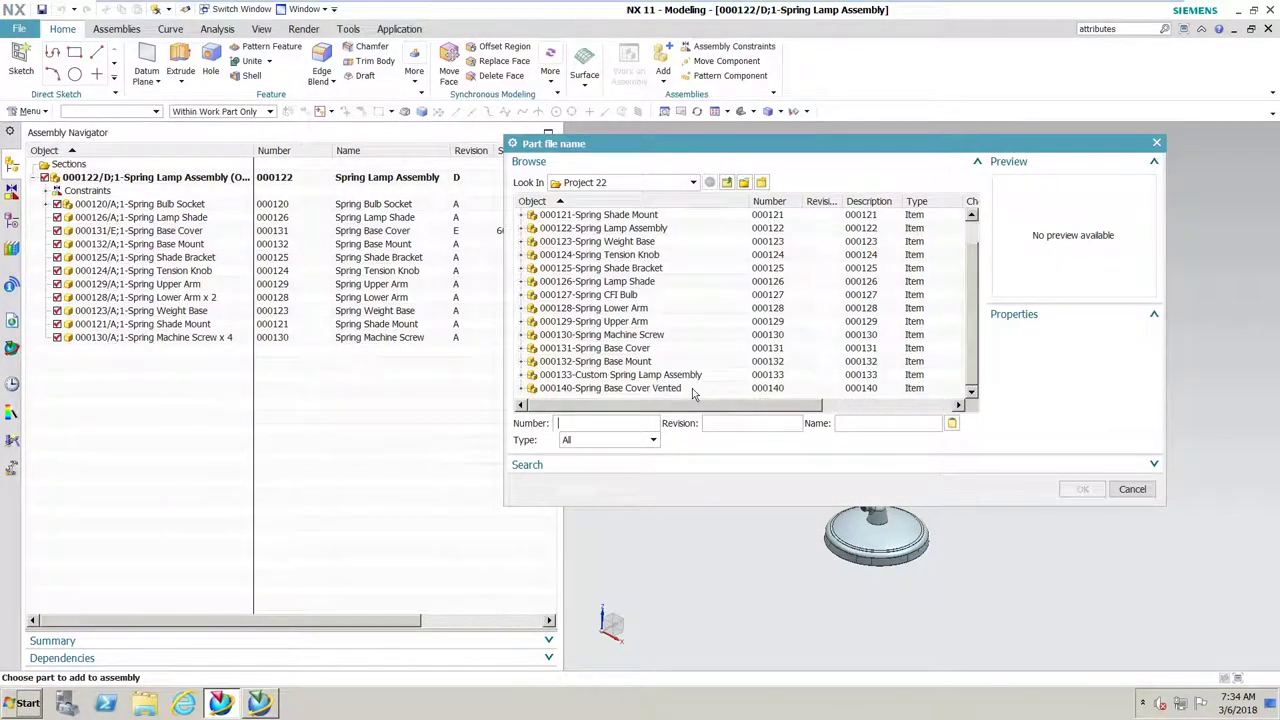
pyautogui.click(524, 388)
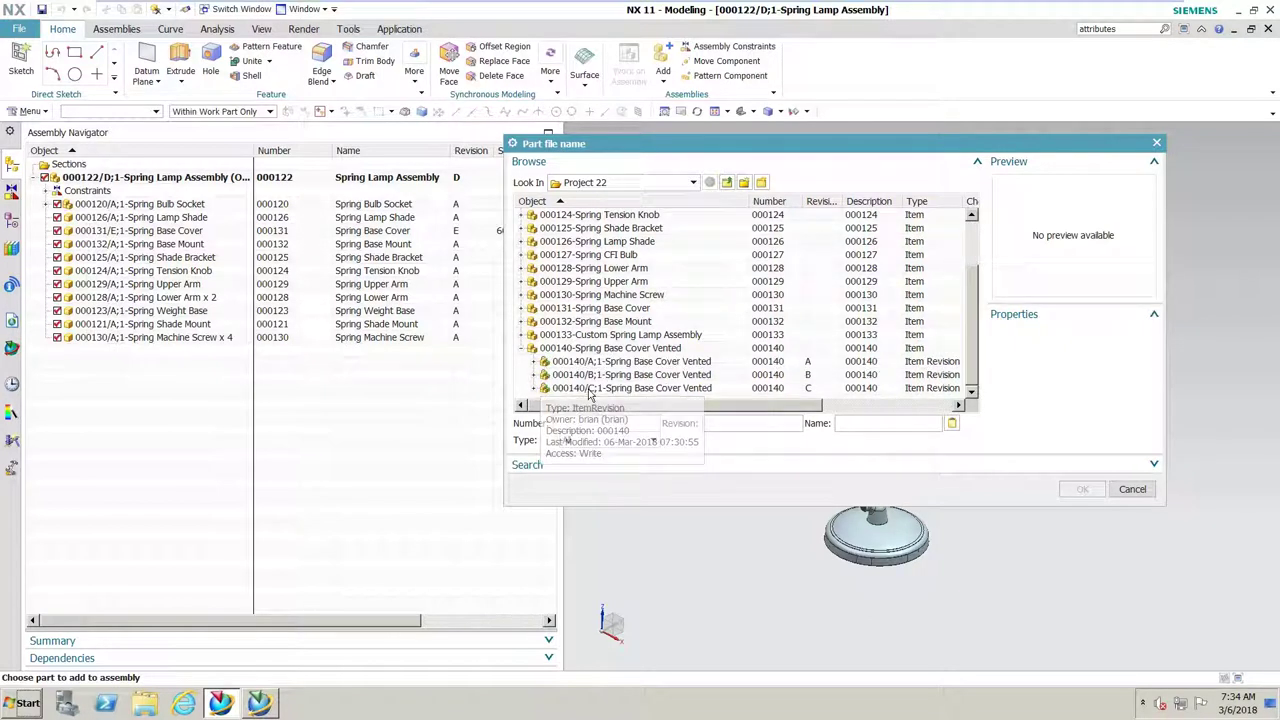
pyautogui.click(552, 391)
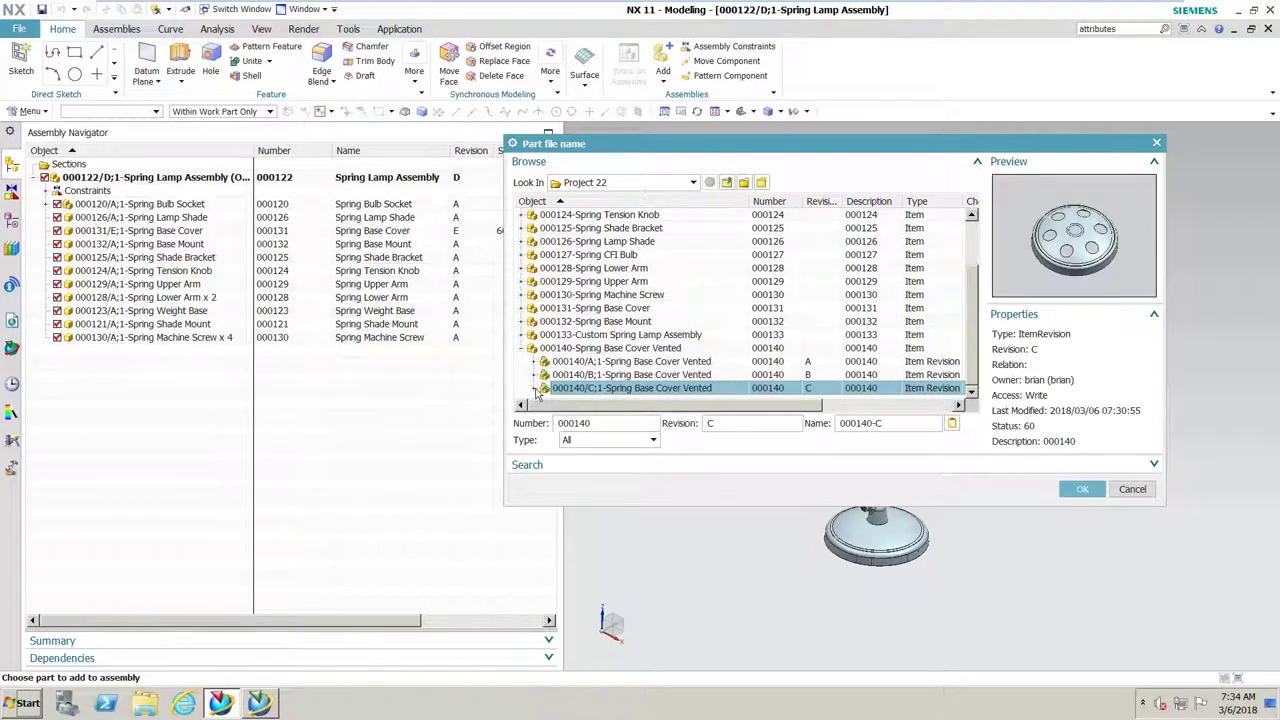
pyautogui.click(535, 388)
pyautogui.moveTo(798, 405); pyautogui.dragTo(888, 403)
pyautogui.moveTo(748, 405); pyautogui.dragTo(672, 415)
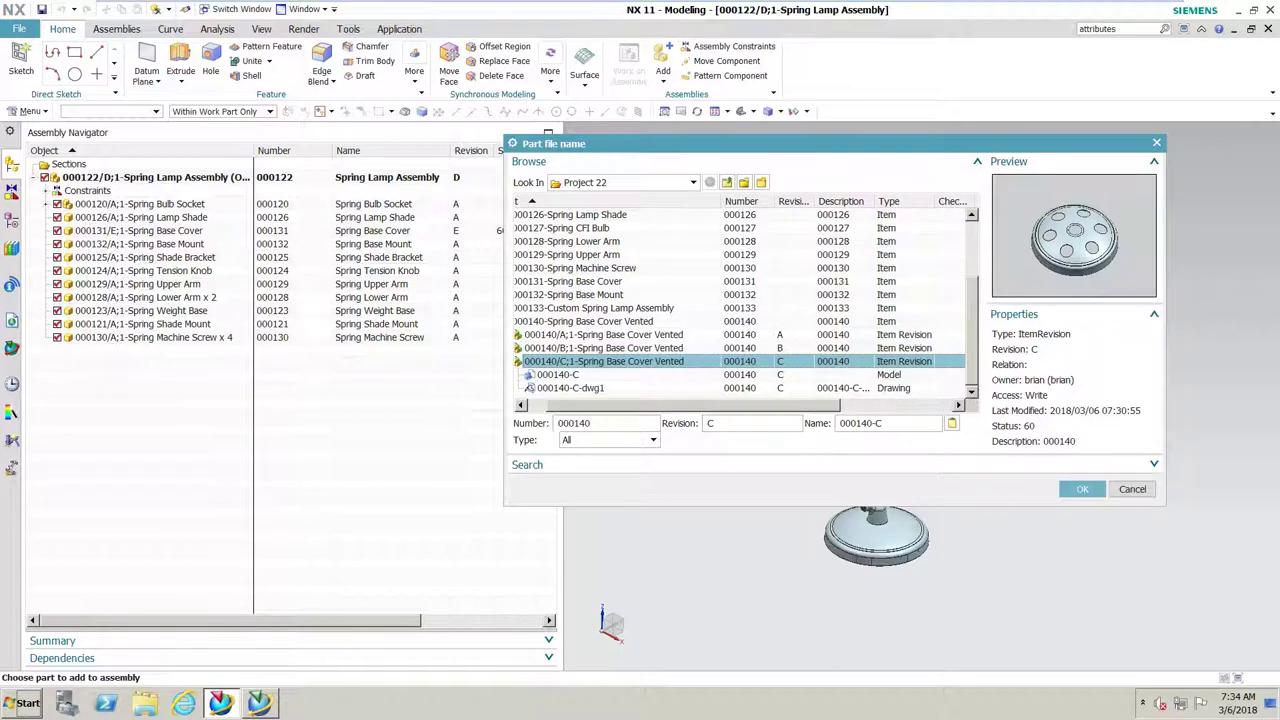
pyautogui.click(1082, 489)
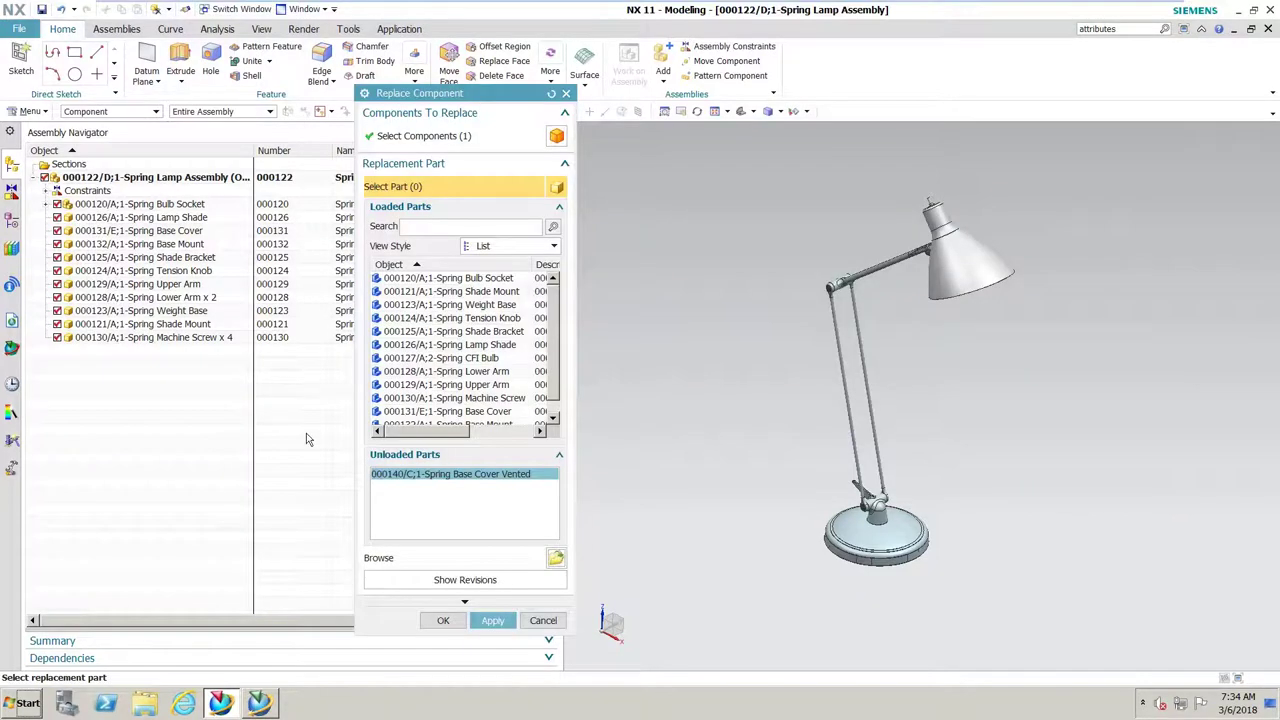
# Step: Apply the base cover replacement, widen the Assembly Navigator's Object column, and save the 000122/D assembly
pyautogui.click(443, 620)
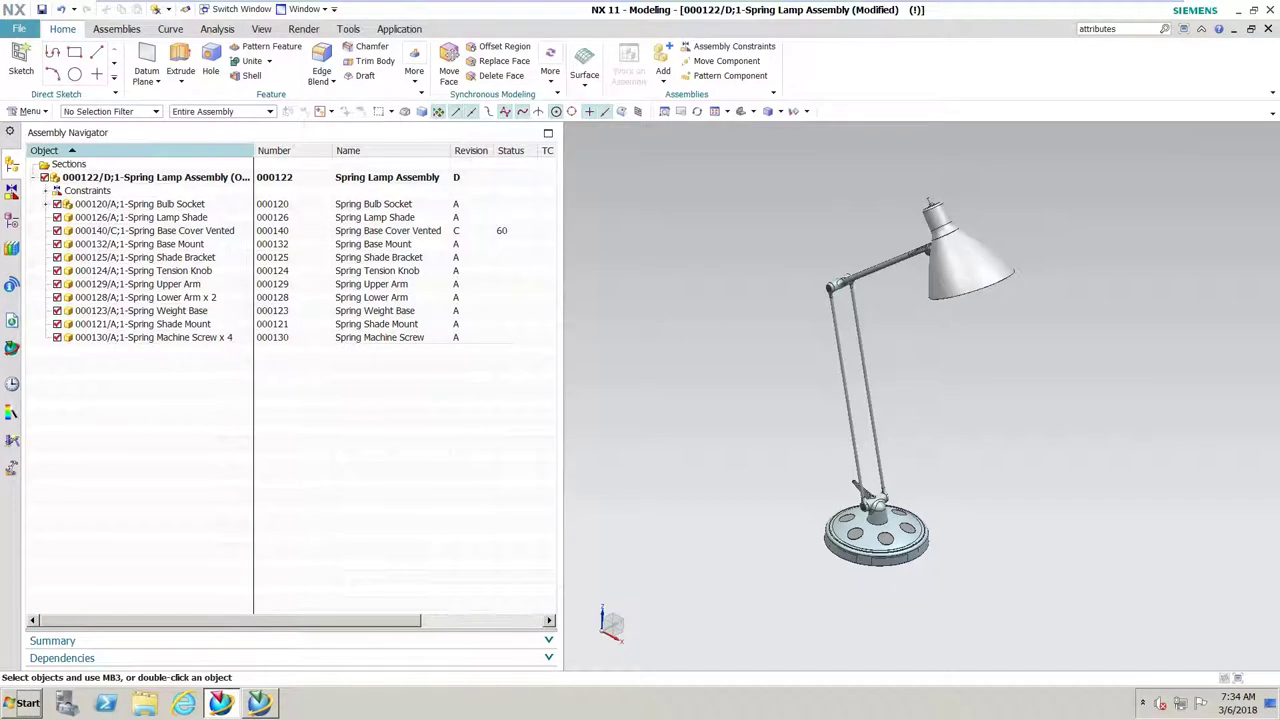
pyautogui.moveTo(253, 150); pyautogui.dragTo(283, 150)
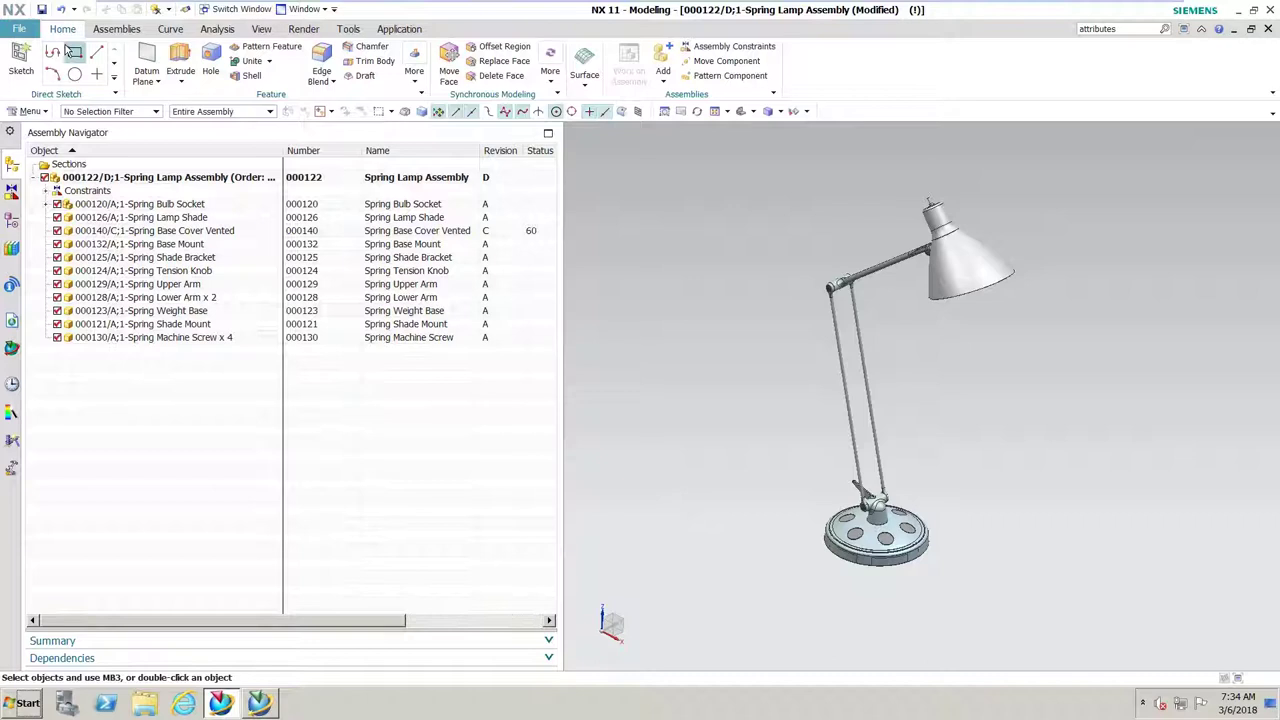
pyautogui.click(41, 9)
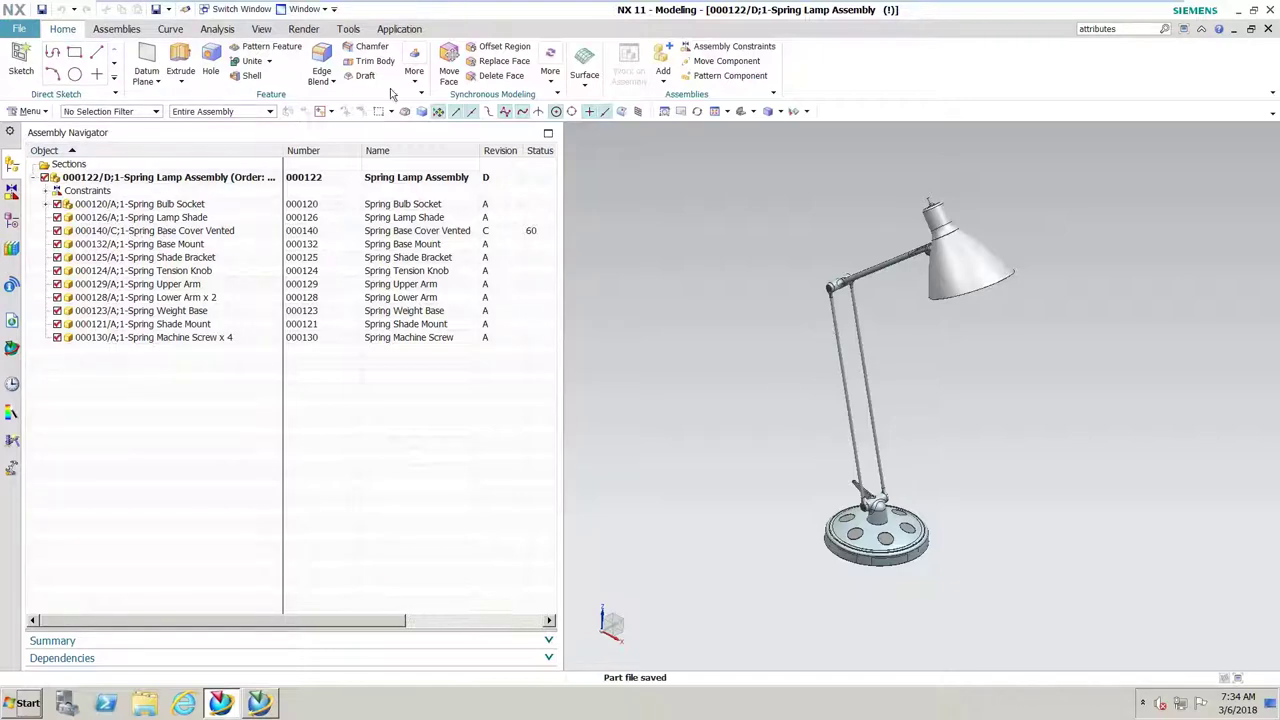
# Step: Switch to Teamcenter, expand the 000122-Spring Lamp Assembly revisions, and send 000122/A;1-Spring Lamp Assembly to Structure Manager
pyautogui.click(262, 703)
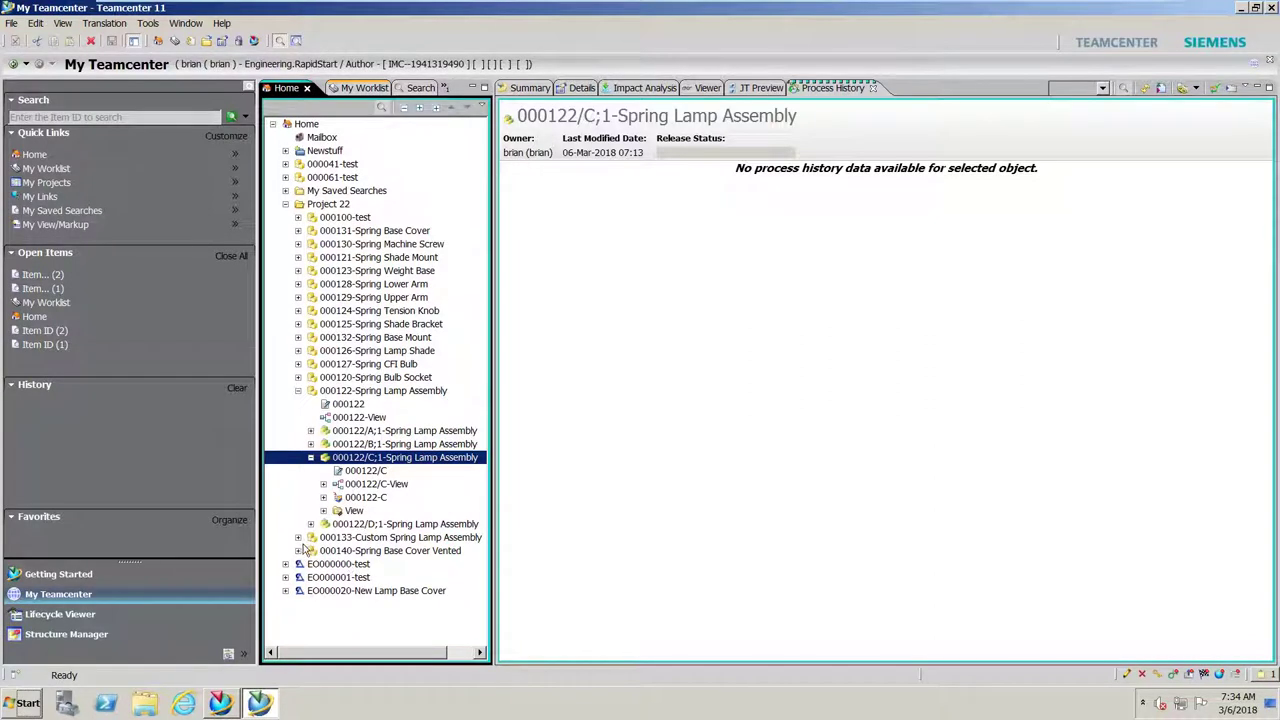
pyautogui.click(298, 391)
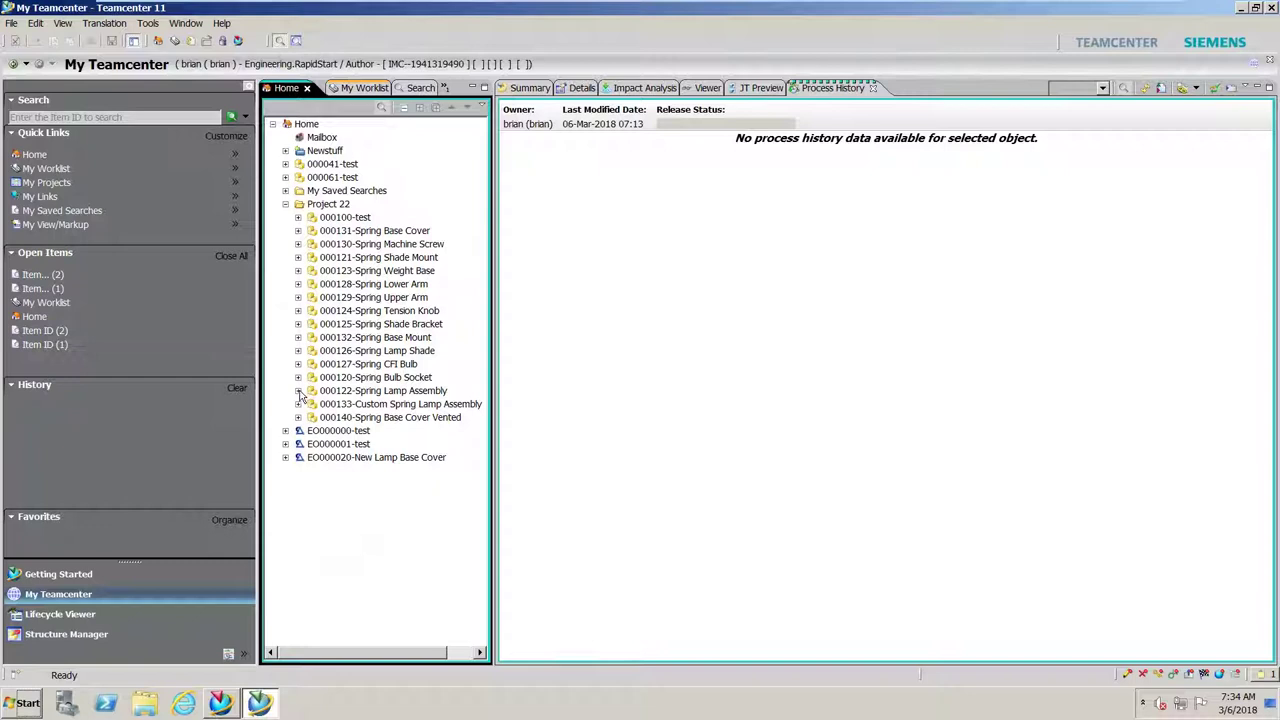
pyautogui.click(298, 391)
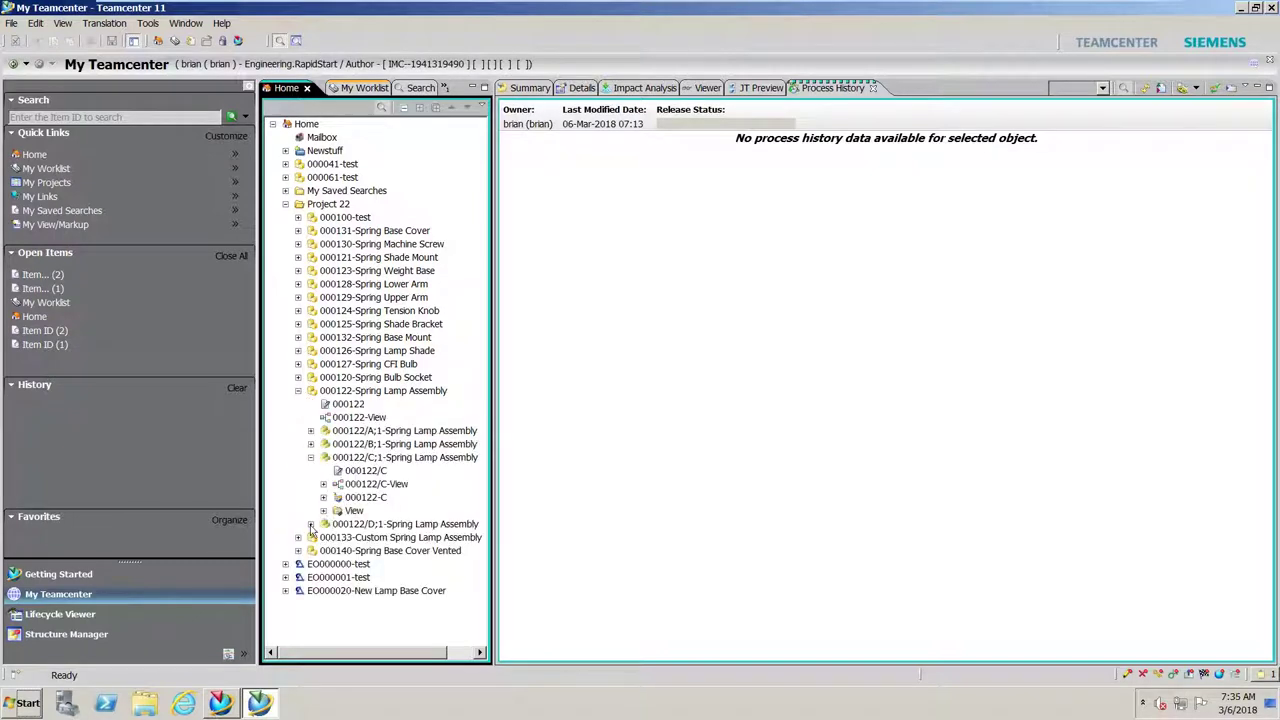
pyautogui.click(310, 457)
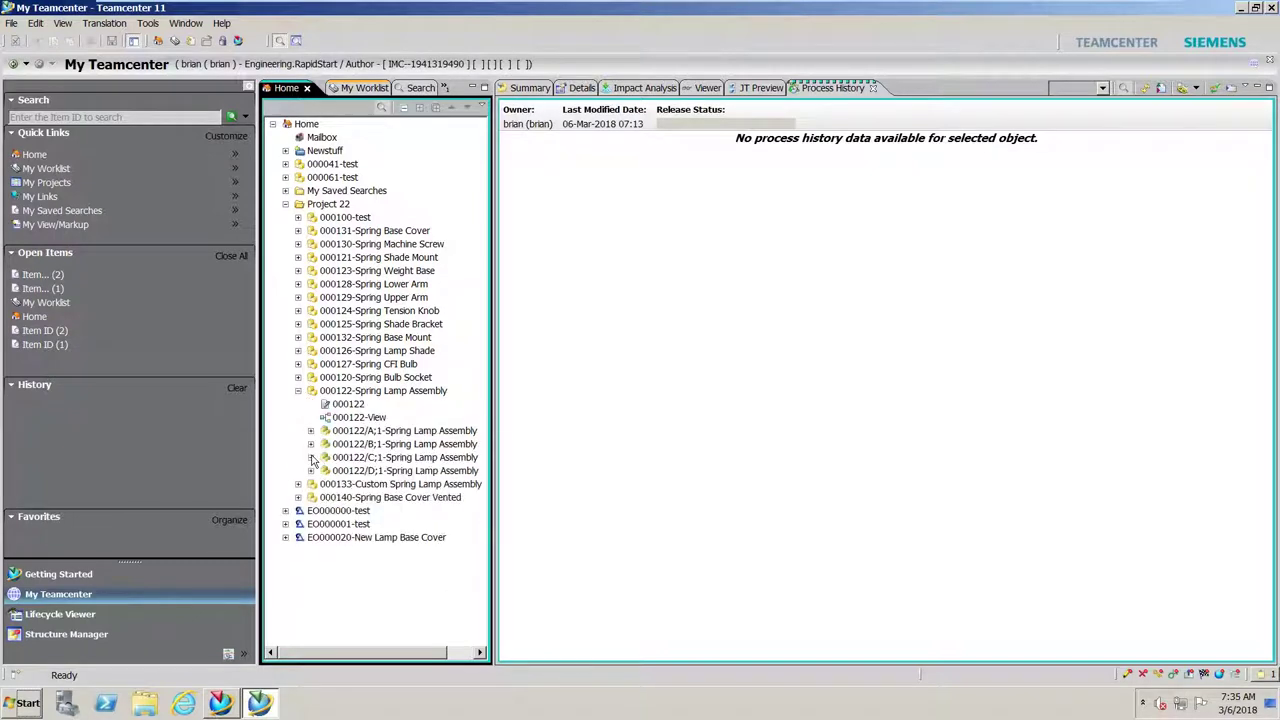
pyautogui.click(357, 430)
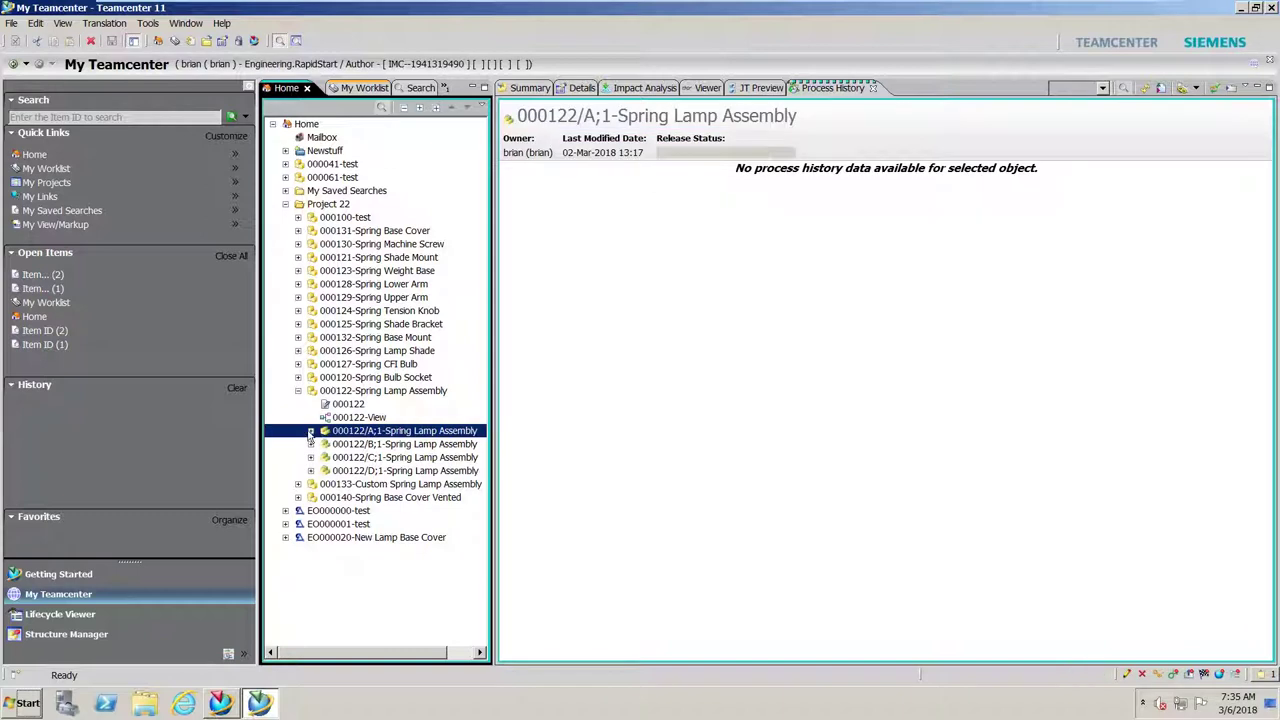
pyautogui.click(310, 430)
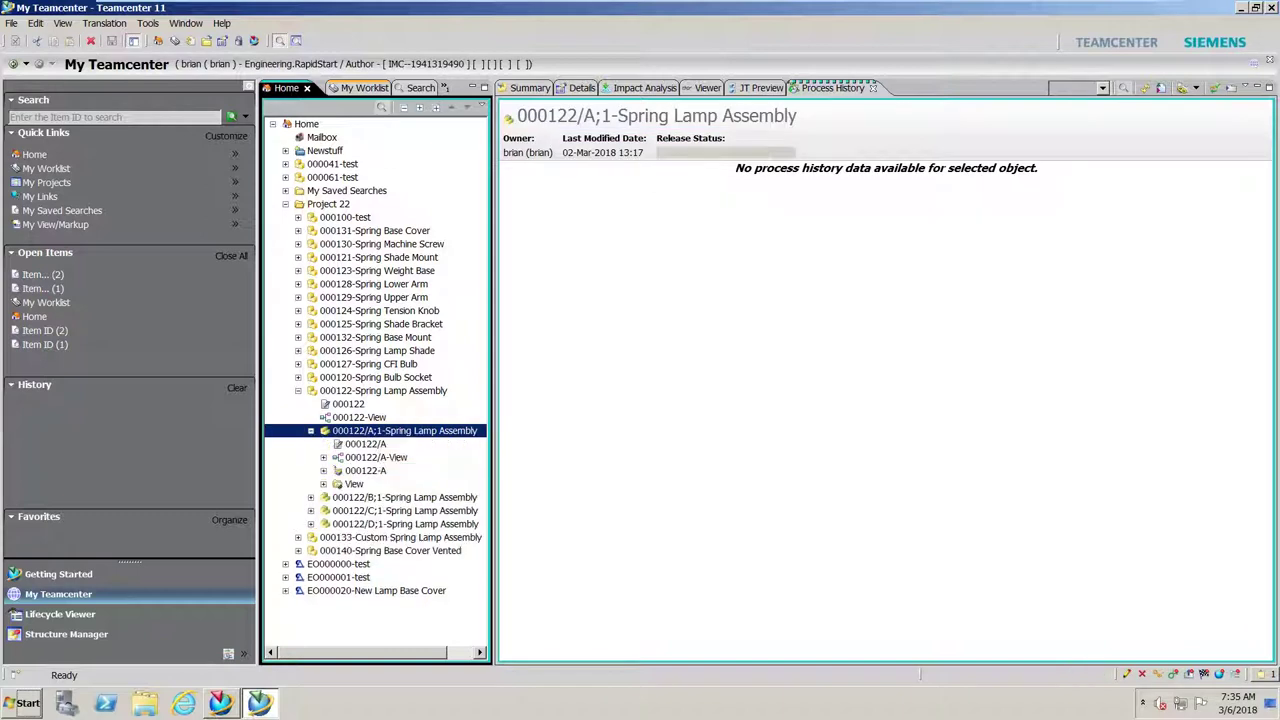
pyautogui.rightClick(357, 432)
pyautogui.moveTo(502, 195)
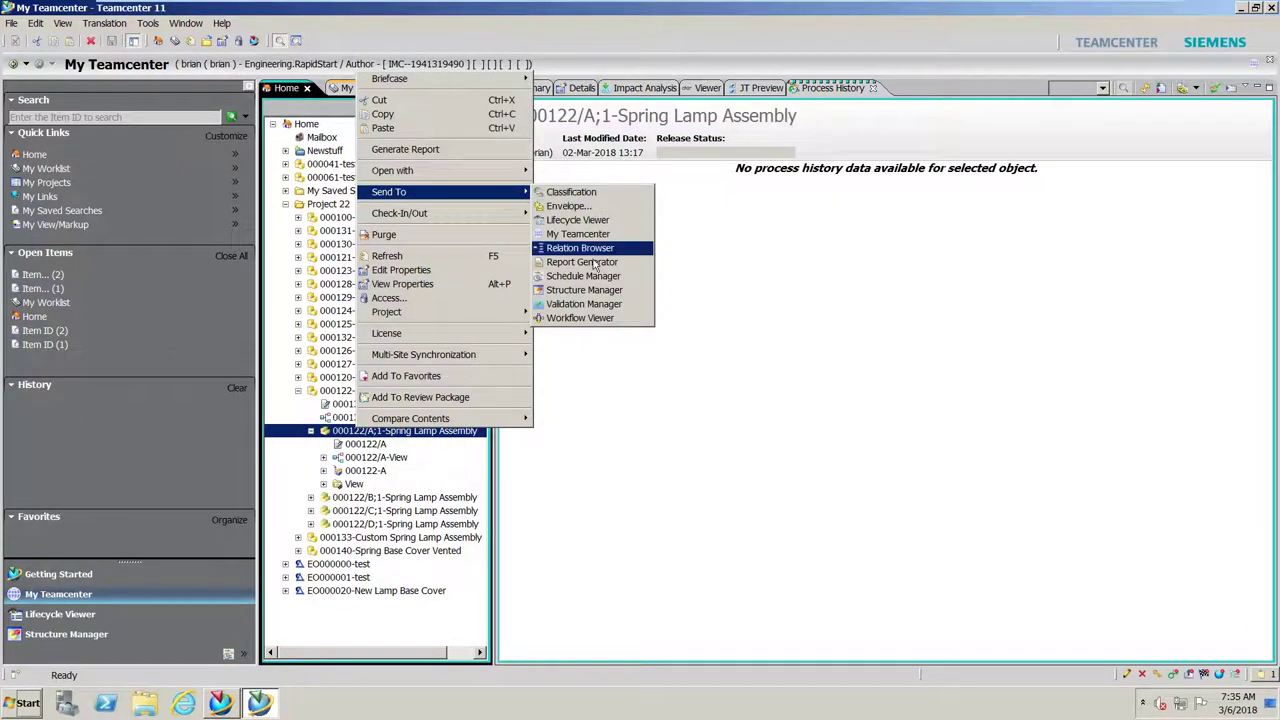
pyautogui.click(584, 290)
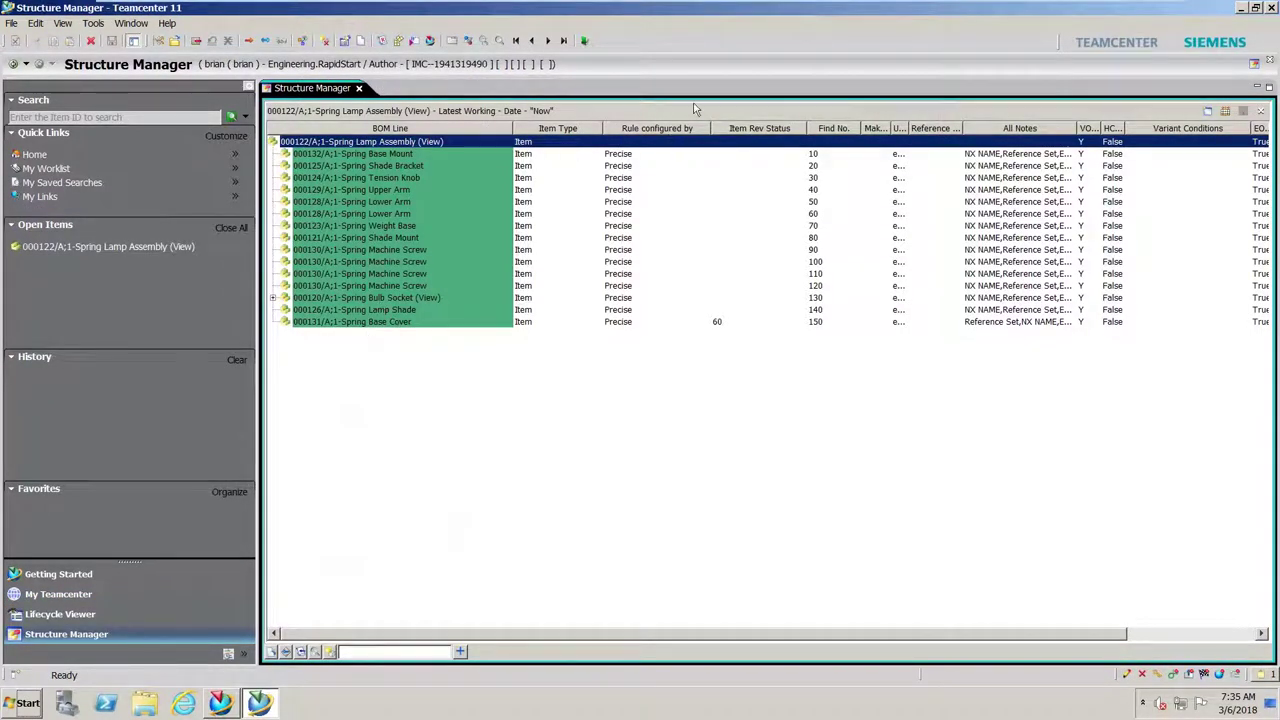
# Step: Split the Structure Manager view and send 000122/D;1-Spring Lamp Assembly from Home into the empty second pane
pyautogui.click(1240, 111)
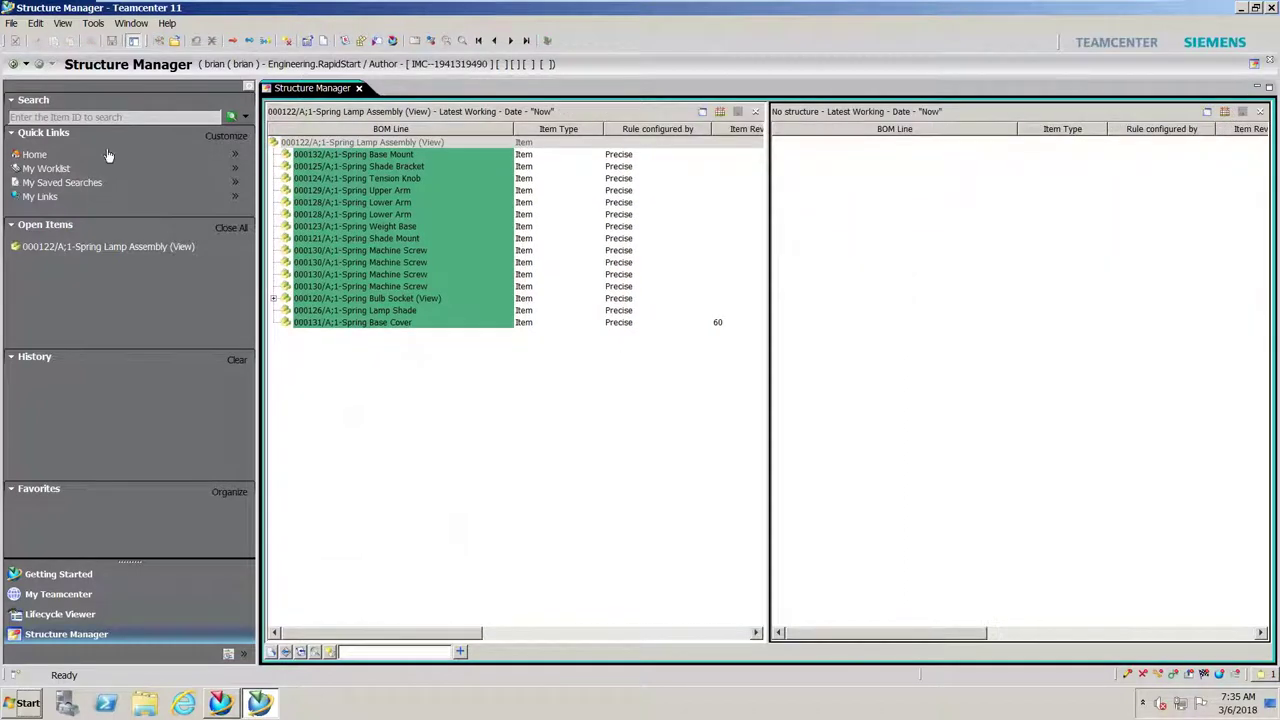
pyautogui.click(44, 158)
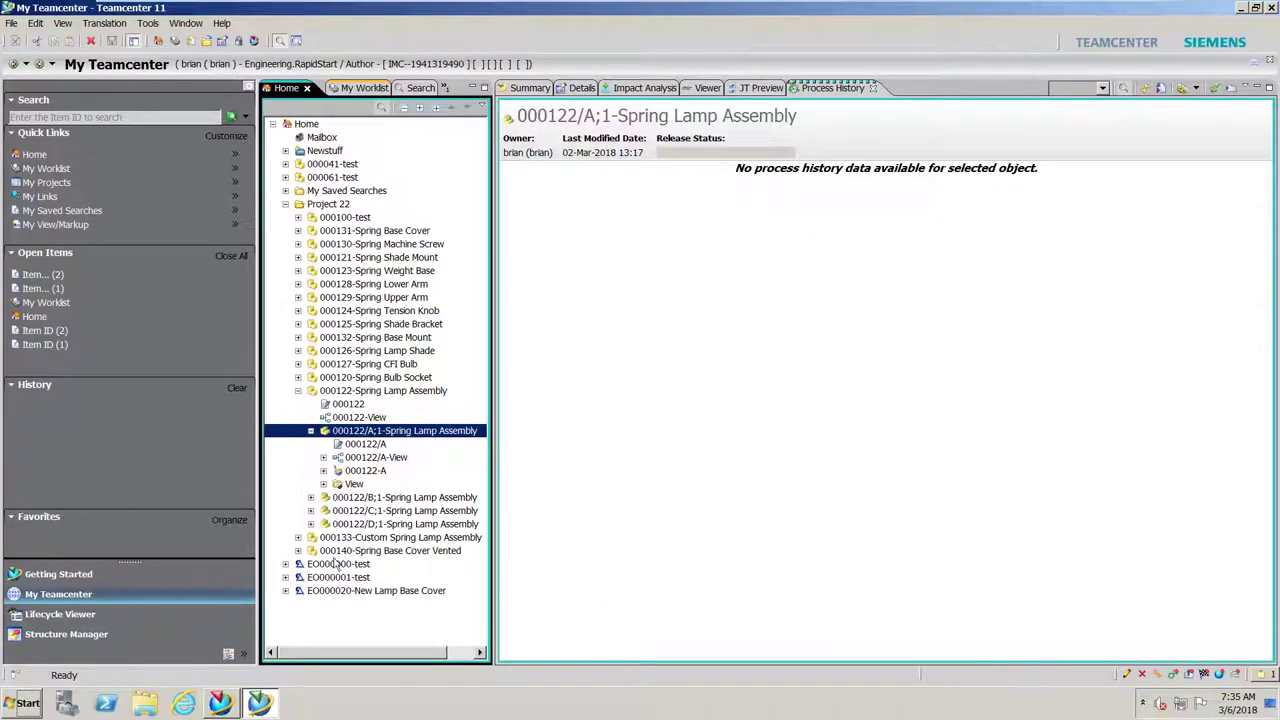
pyautogui.rightClick(385, 525)
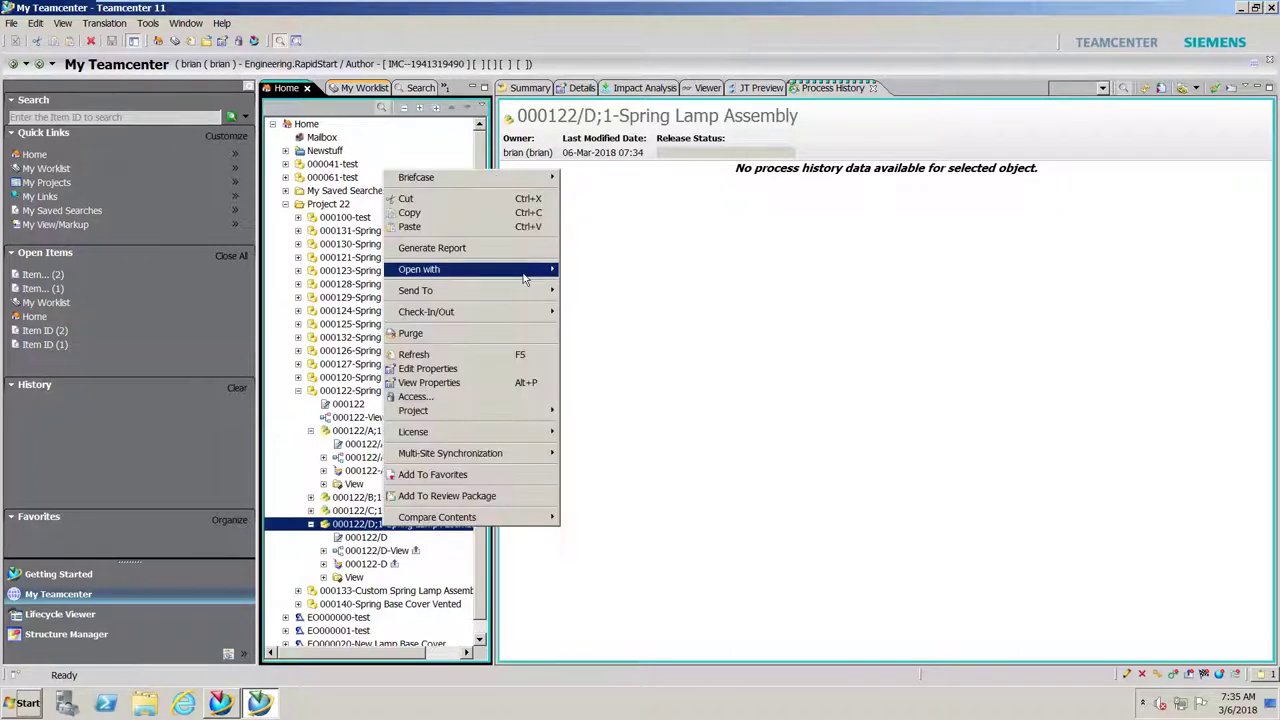
pyautogui.moveTo(527, 291)
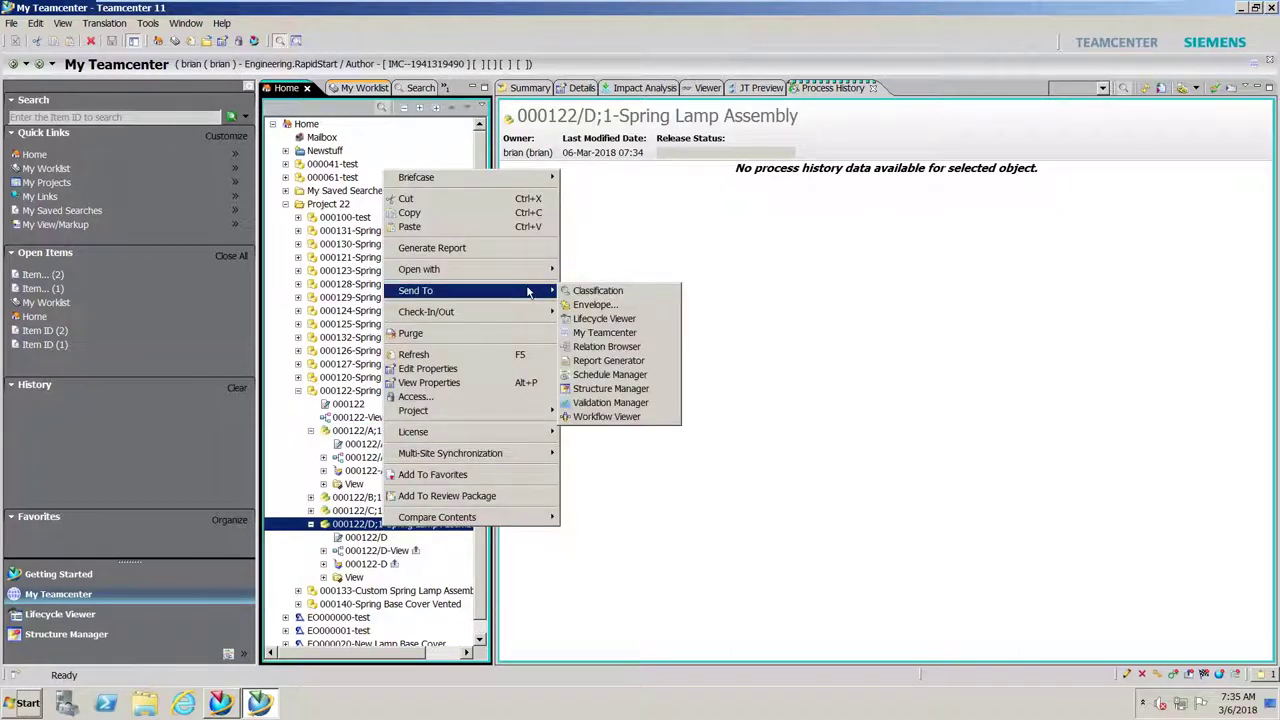
pyautogui.click(605, 388)
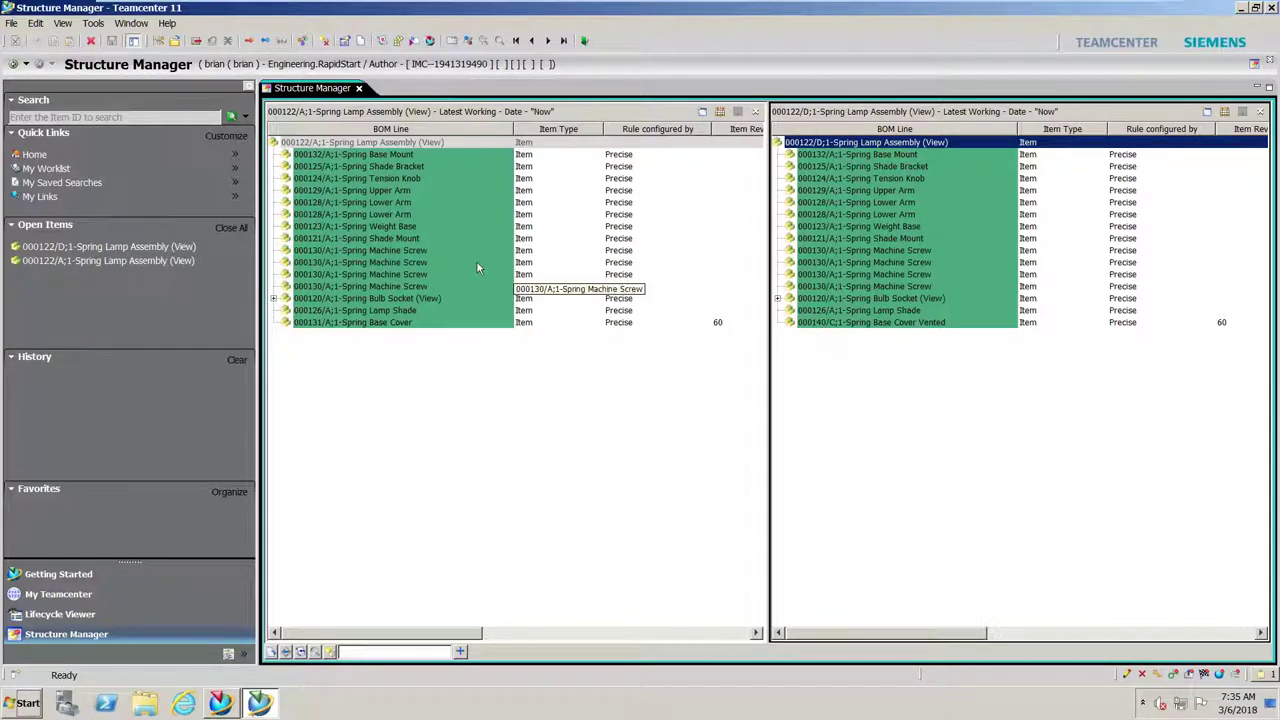
# Step: Show the graphics viewers for the 000122/D and 000122/A structures and load every component of both assemblies
pyautogui.click(452, 40)
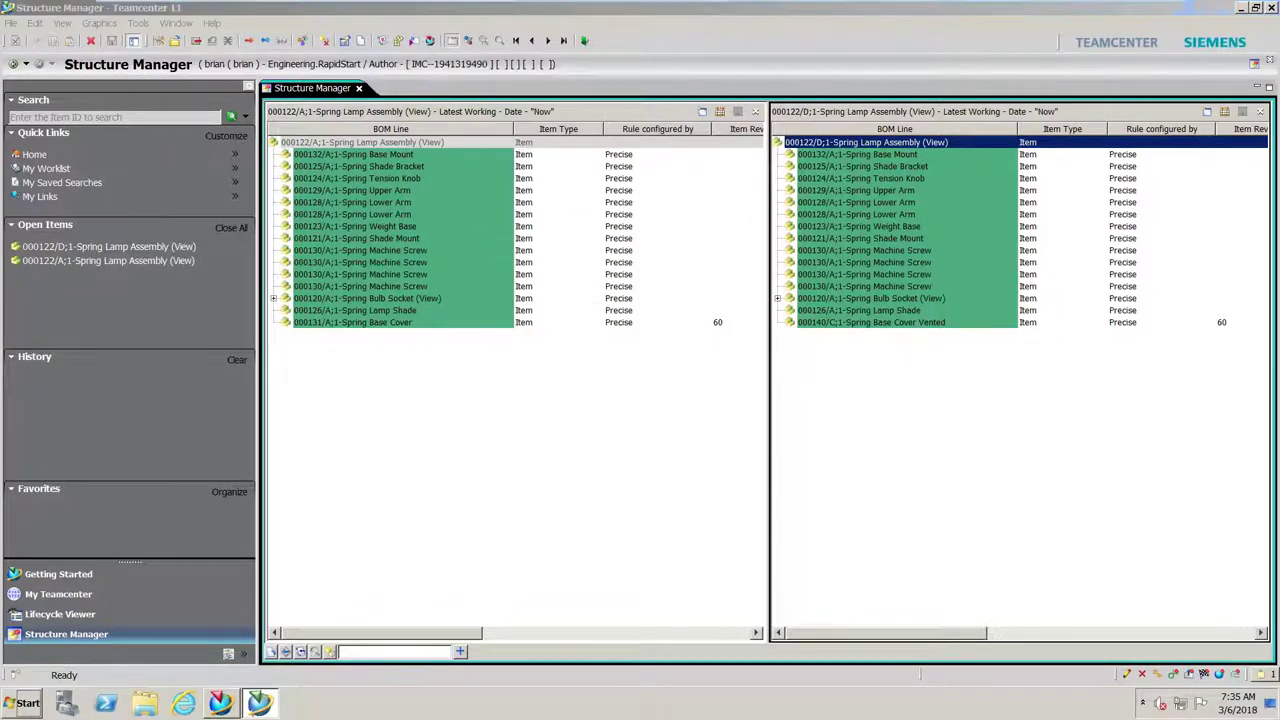
pyautogui.click(788, 144)
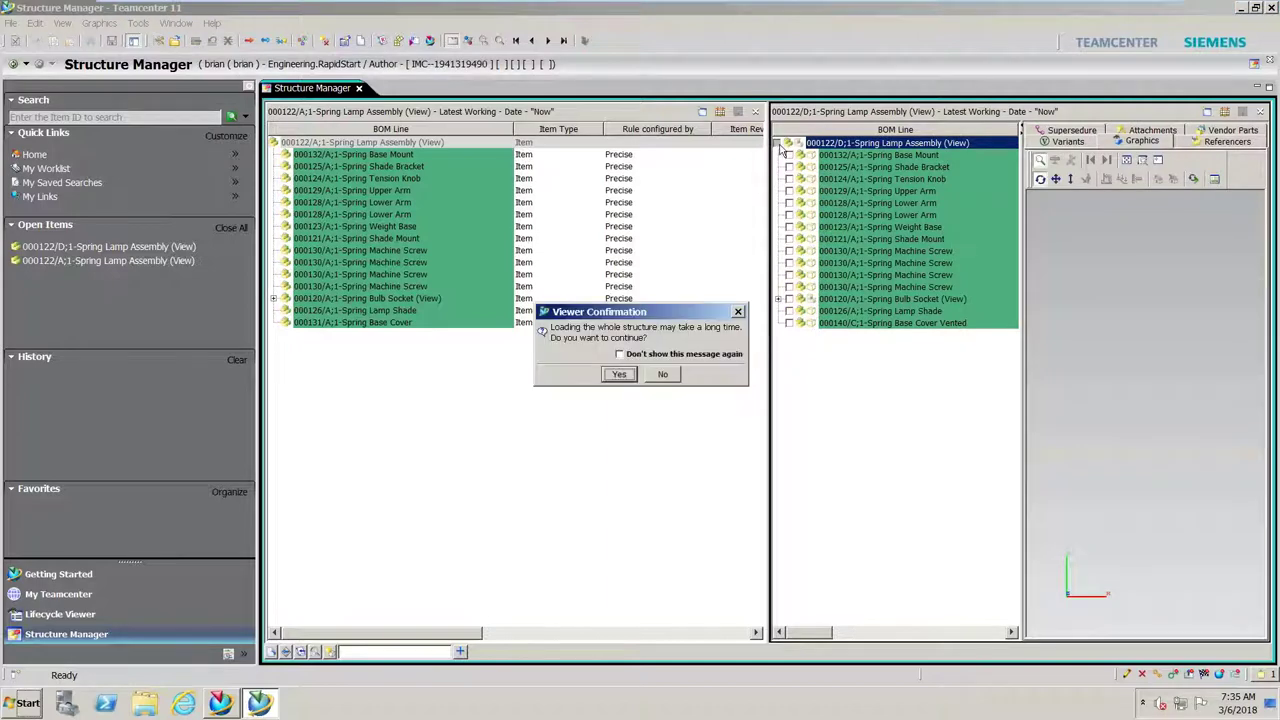
pyautogui.click(619, 374)
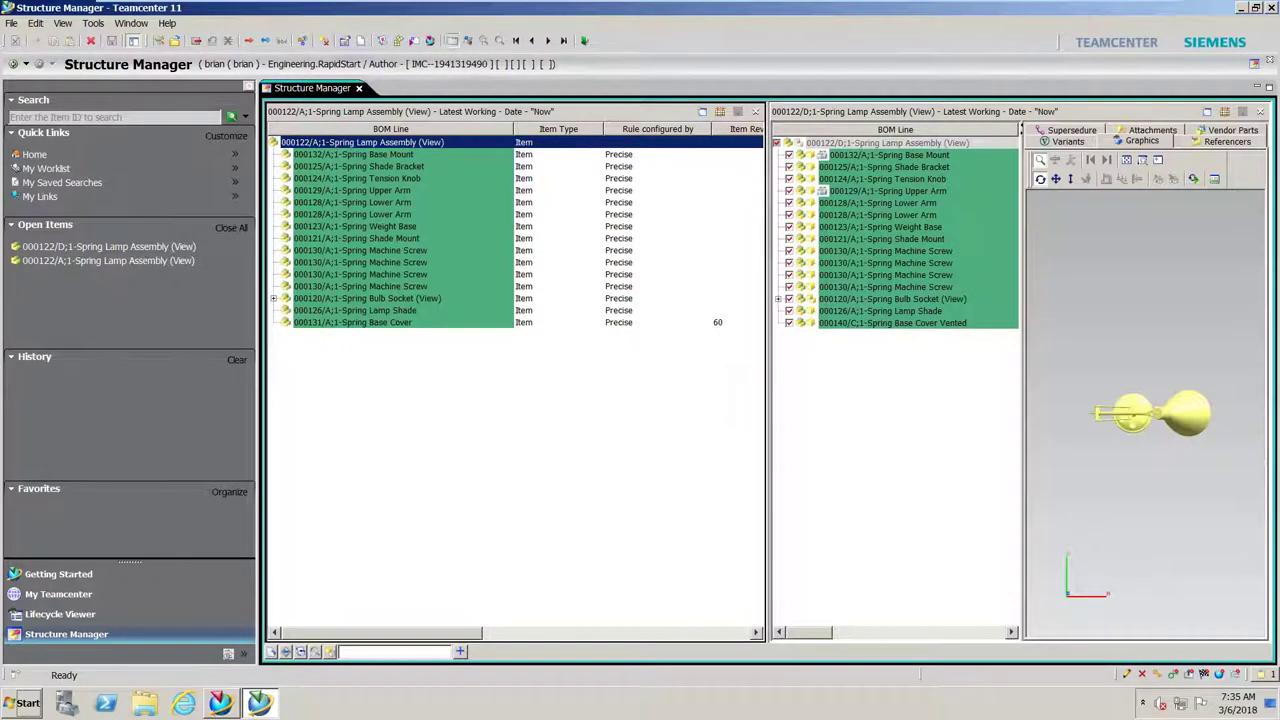
pyautogui.click(452, 40)
pyautogui.click(277, 144)
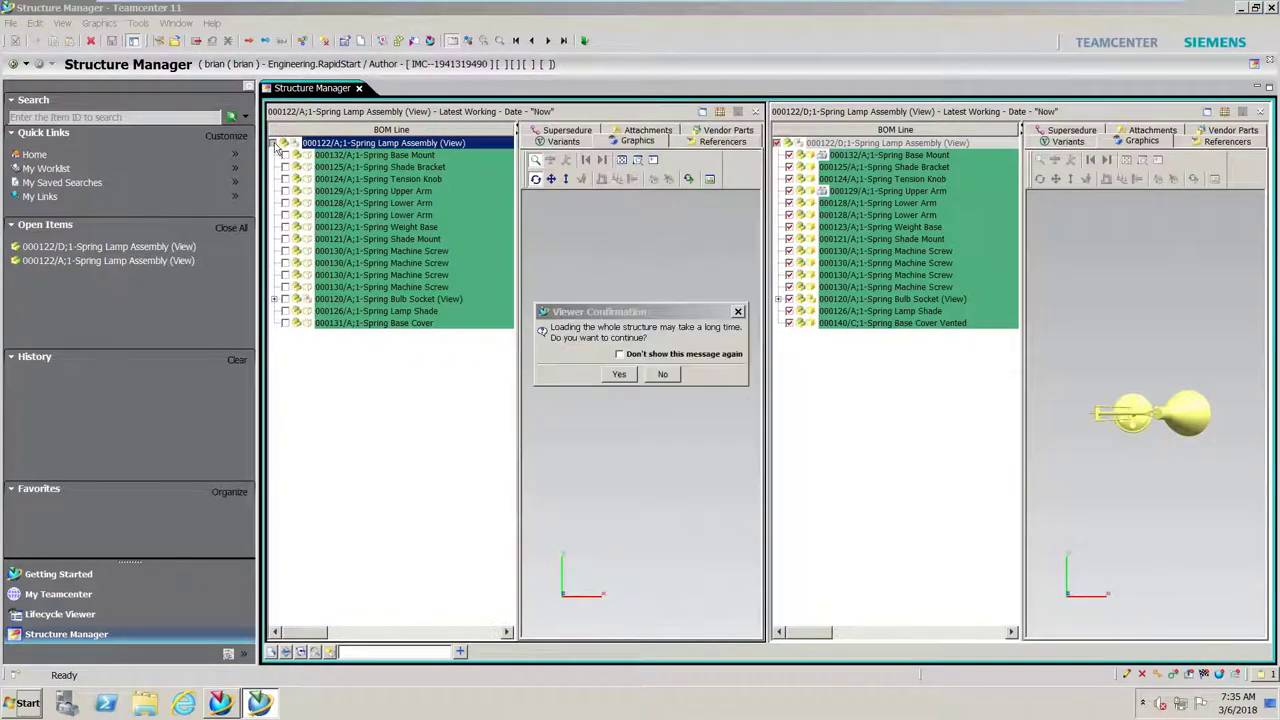
pyautogui.click(619, 374)
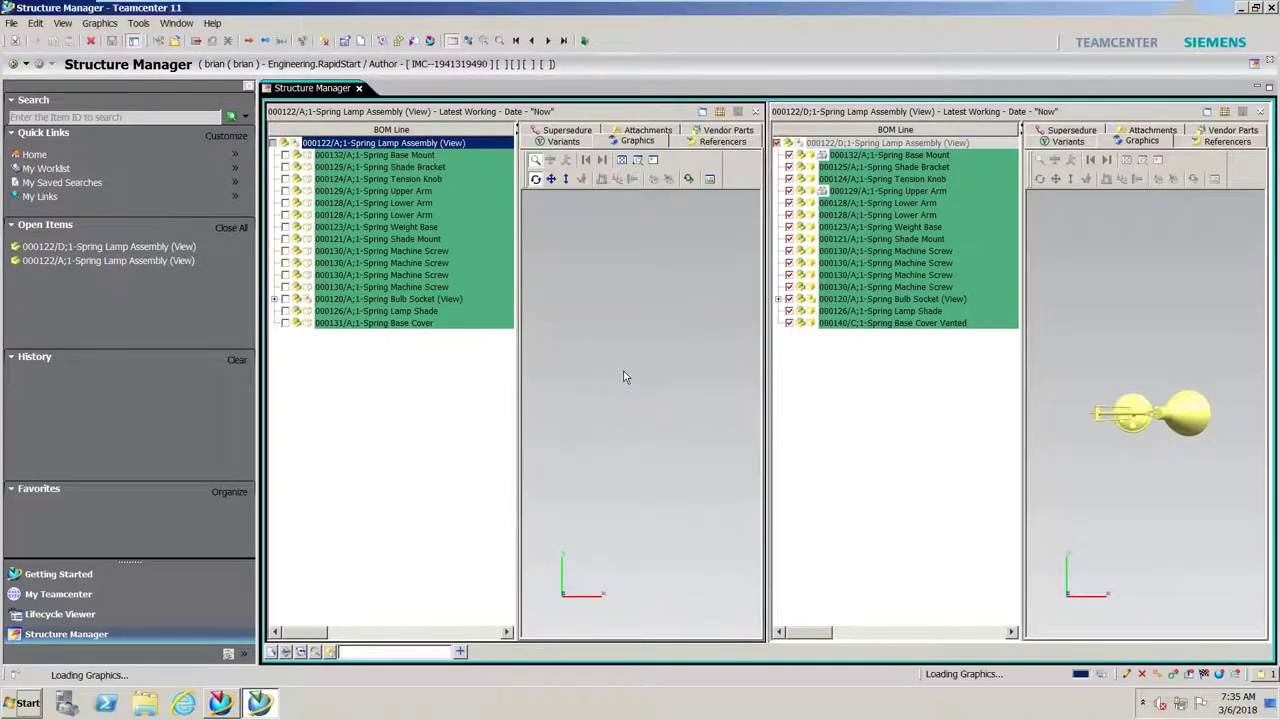
# Step: Orient both lamp models upright for a side-by-side 3D view and clear the selection highlighting in each viewer
pyautogui.moveTo(654, 451); pyautogui.dragTo(615, 315)
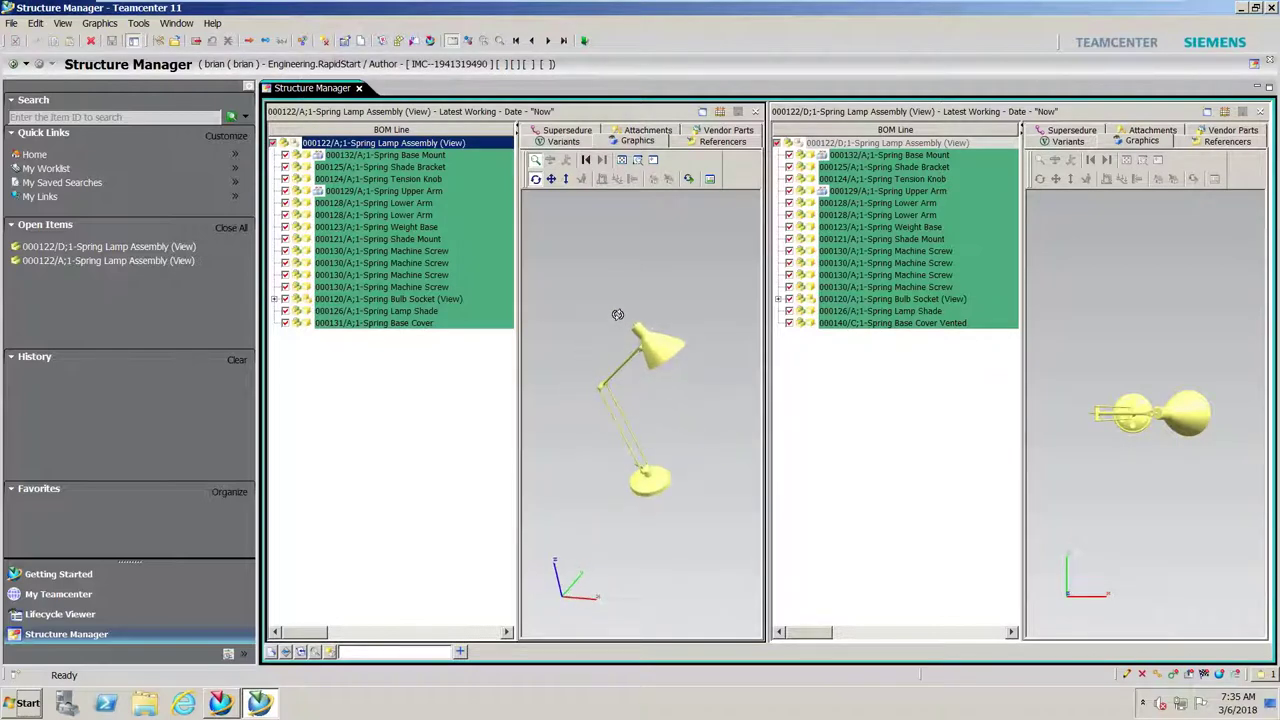
pyautogui.moveTo(705, 528)
pyautogui.mouseDown()
pyautogui.moveTo(648, 533)
pyautogui.moveTo(677, 509)
pyautogui.moveTo(646, 474)
pyautogui.moveTo(654, 514)
pyautogui.moveTo(690, 526)
pyautogui.mouseUp()
pyautogui.moveTo(1180, 490); pyautogui.dragTo(1214, 295)
pyautogui.moveTo(1164, 598); pyautogui.dragTo(1148, 540)
pyautogui.click(1148, 543)
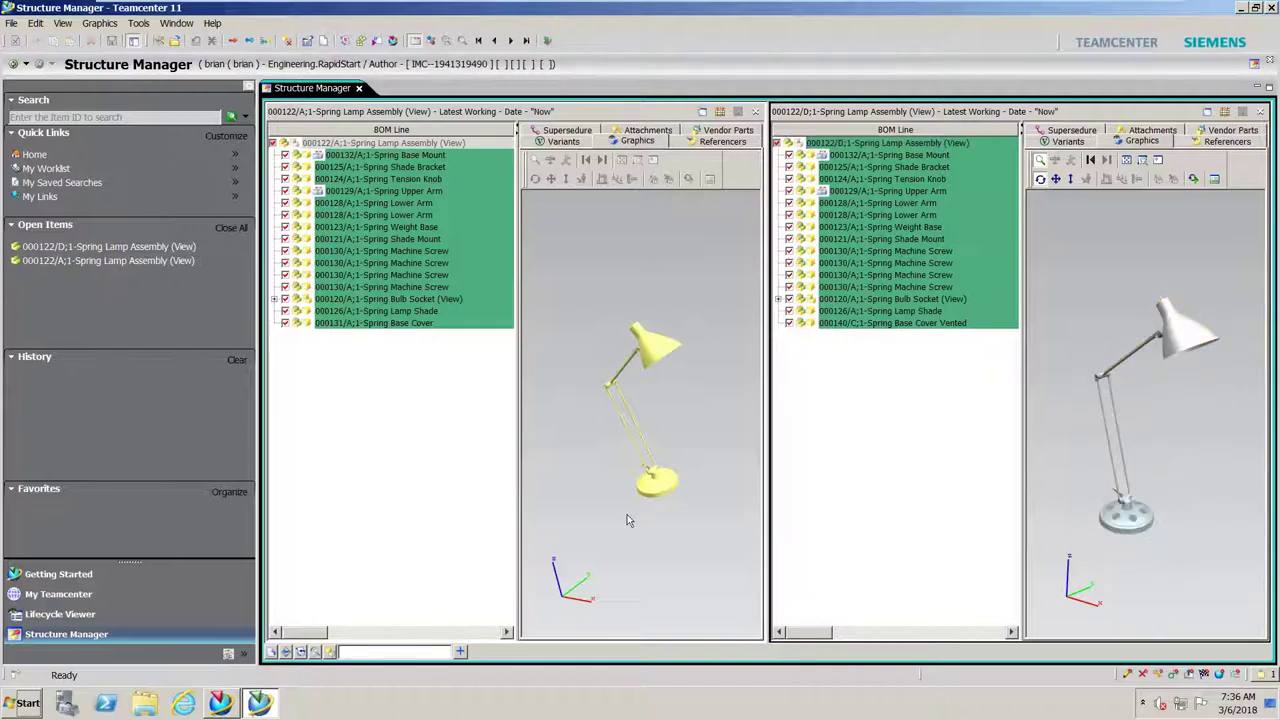
pyautogui.click(690, 526)
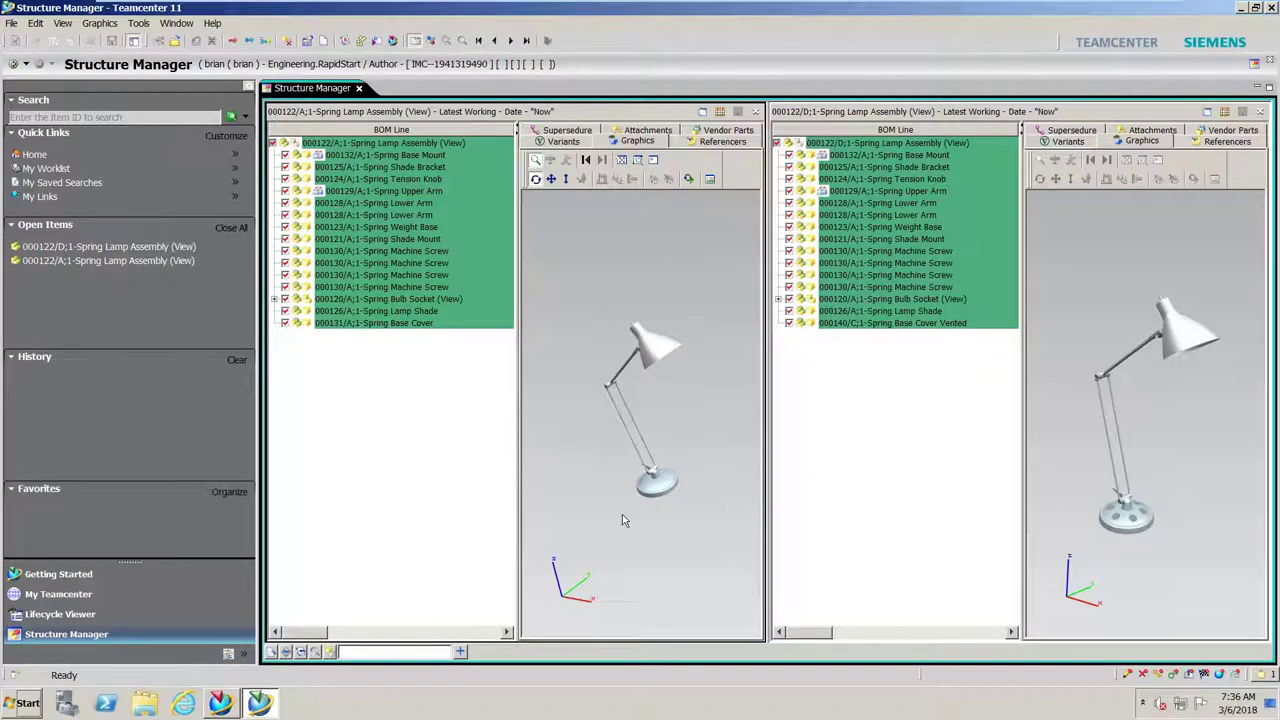
# Step: Run a BOM Compare of 000122/A against 000122/D in Lowest Level mode with Report enabled, and resize both structure panes' BOM line and graphics areas
pyautogui.click(138, 23)
pyautogui.click(165, 400)
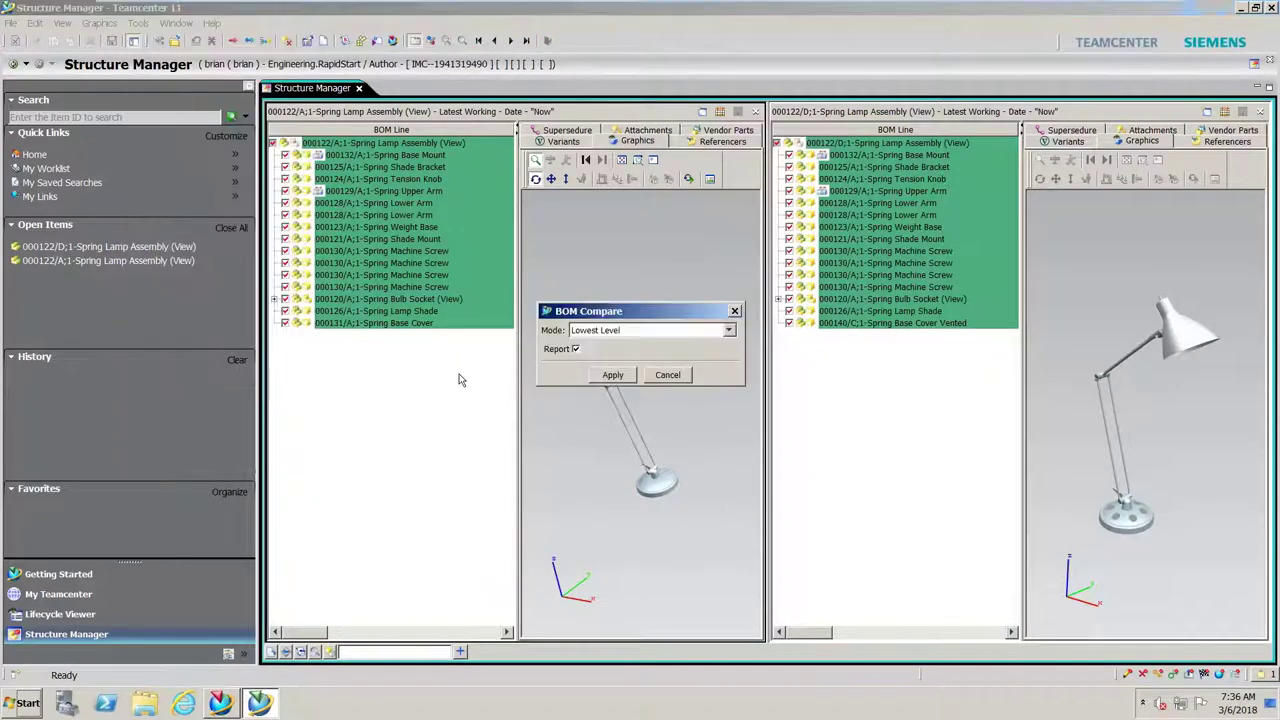
pyautogui.click(613, 376)
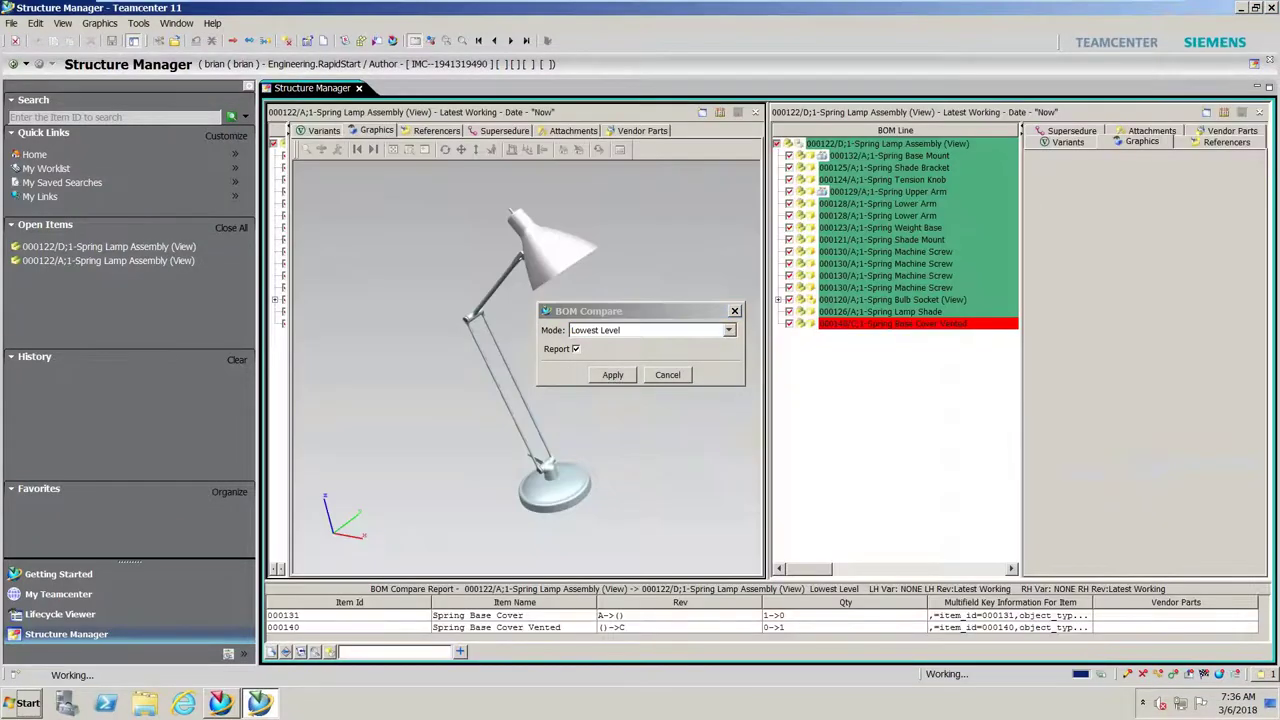
pyautogui.click(668, 376)
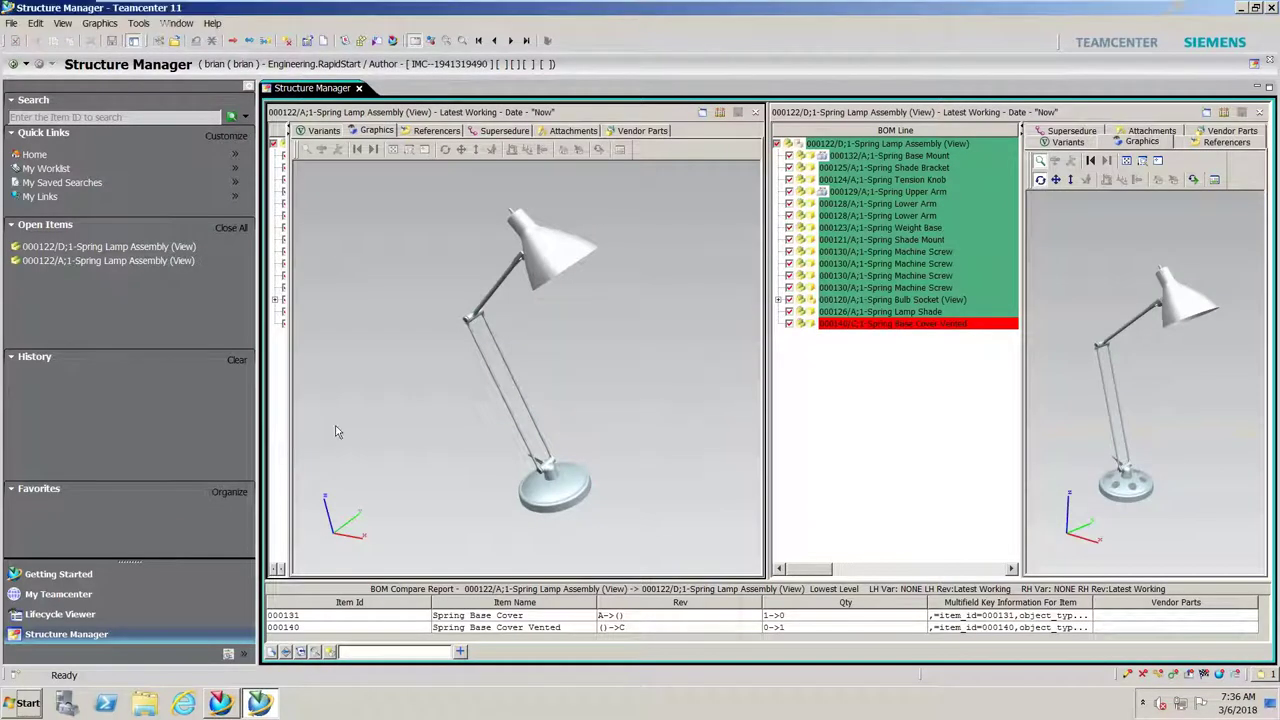
pyautogui.moveTo(289, 428); pyautogui.dragTo(506, 440)
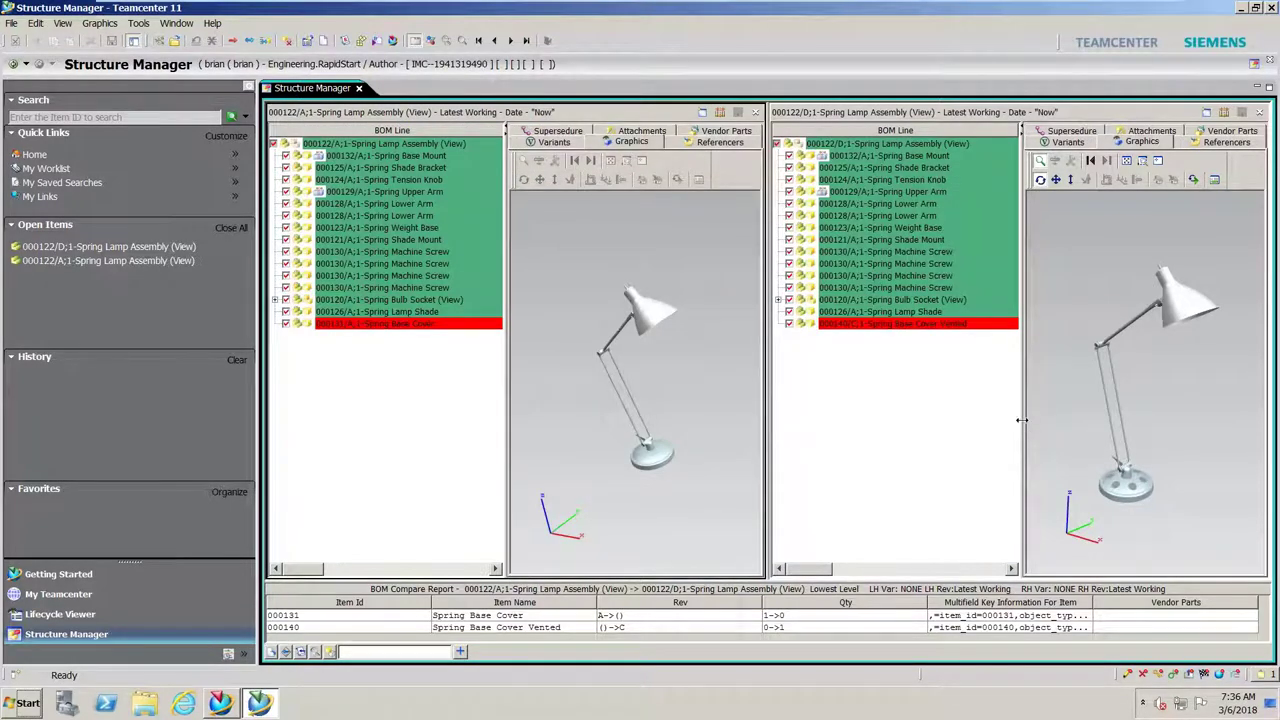
pyautogui.moveTo(1021, 420); pyautogui.dragTo(993, 425)
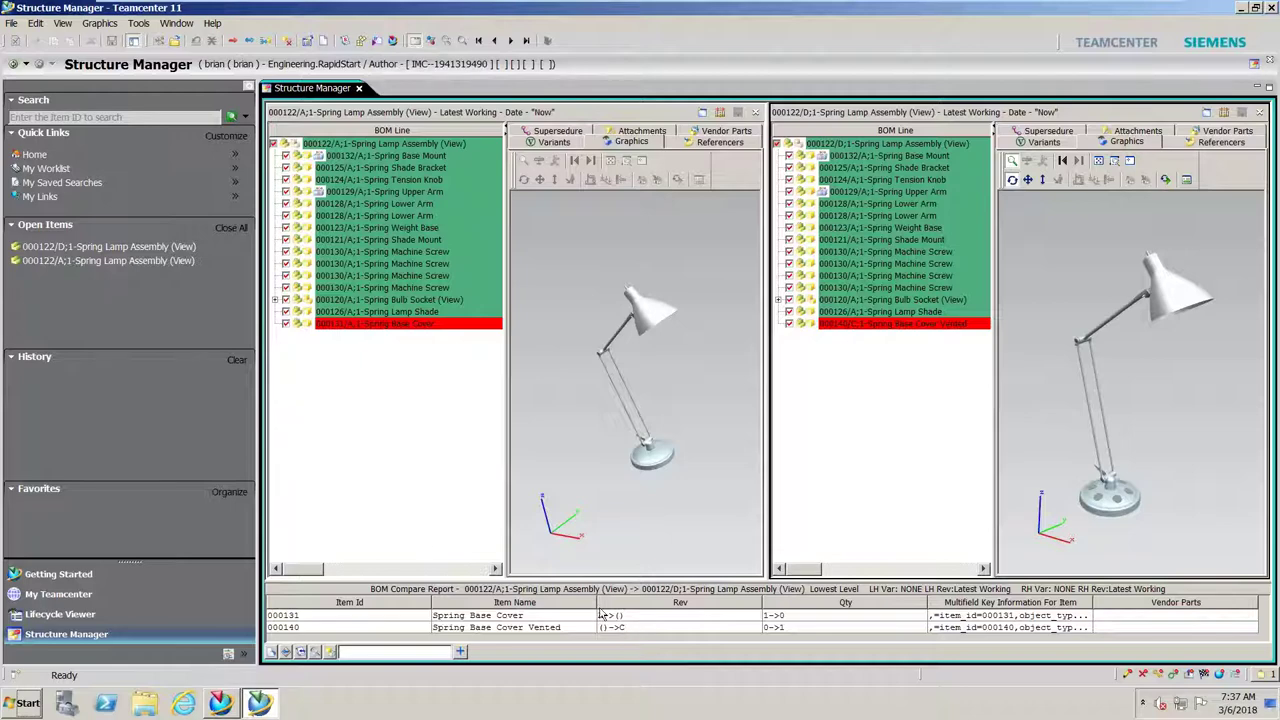
# Step: Open the Graphical BOM Compare for 000122/A and 000122/D, orient the lamp upright, and enable Show Common Parts
pyautogui.click(140, 23)
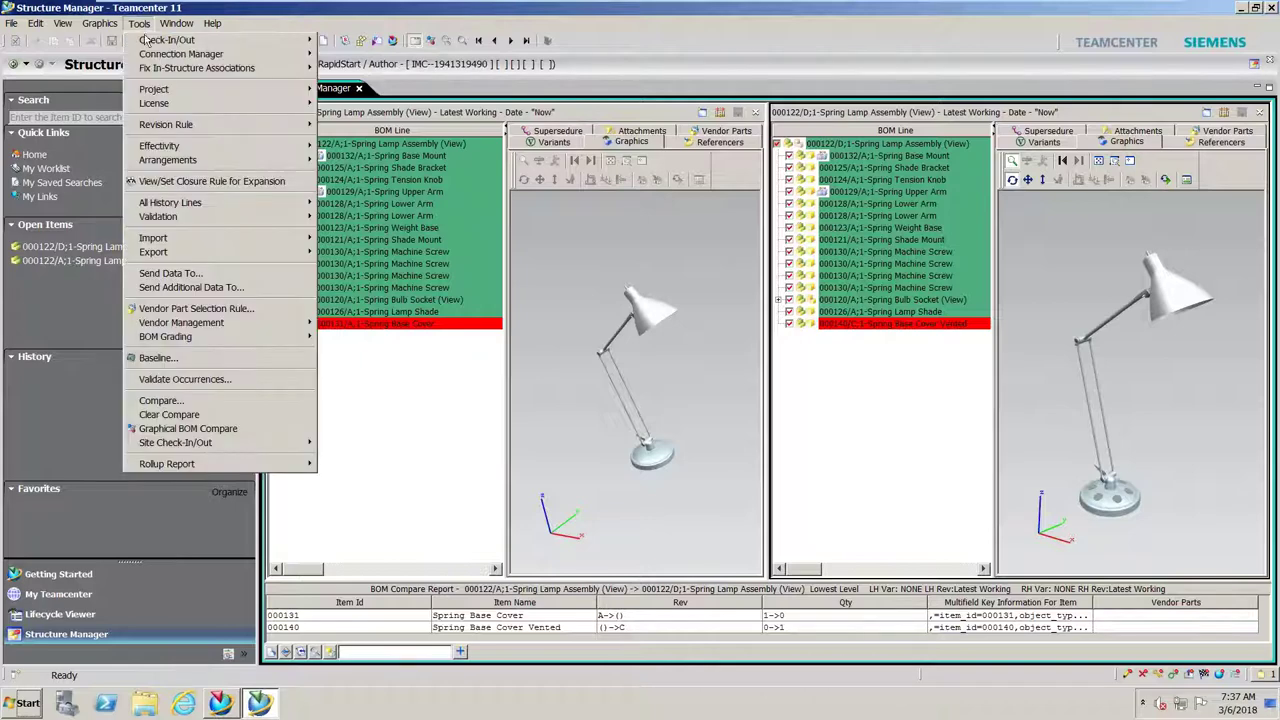
pyautogui.click(178, 420)
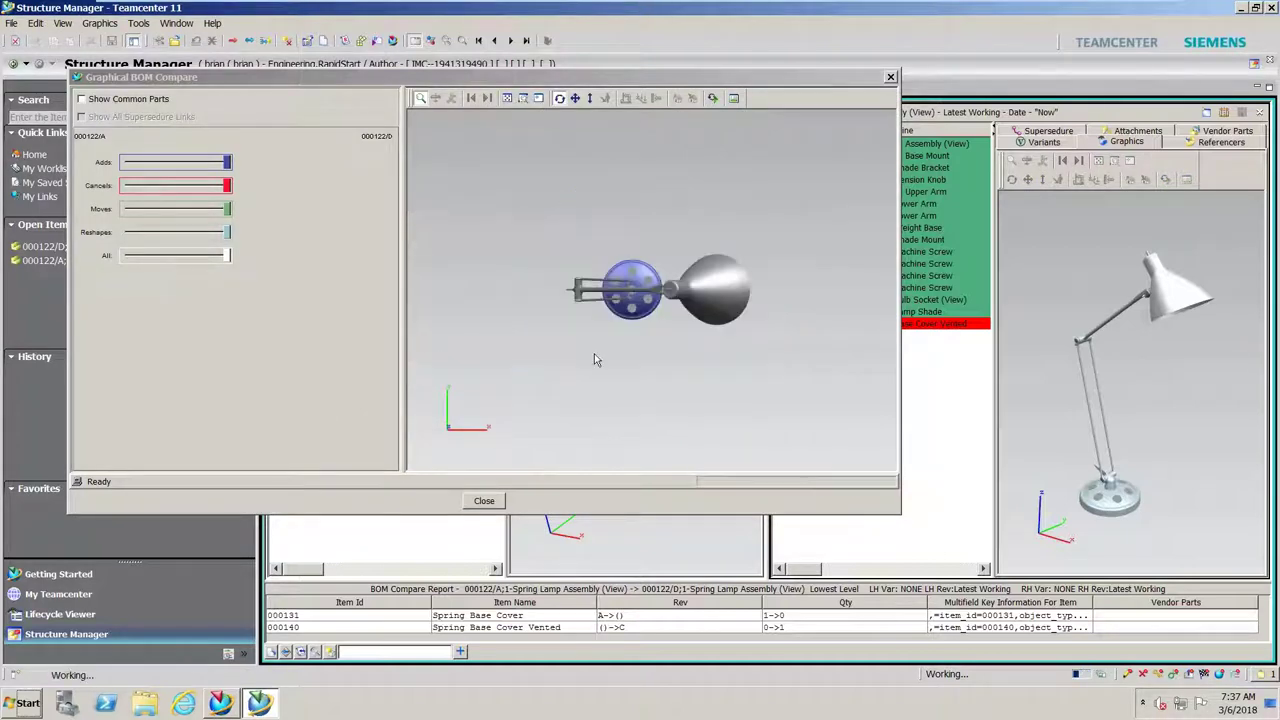
pyautogui.moveTo(628, 352); pyautogui.dragTo(623, 246)
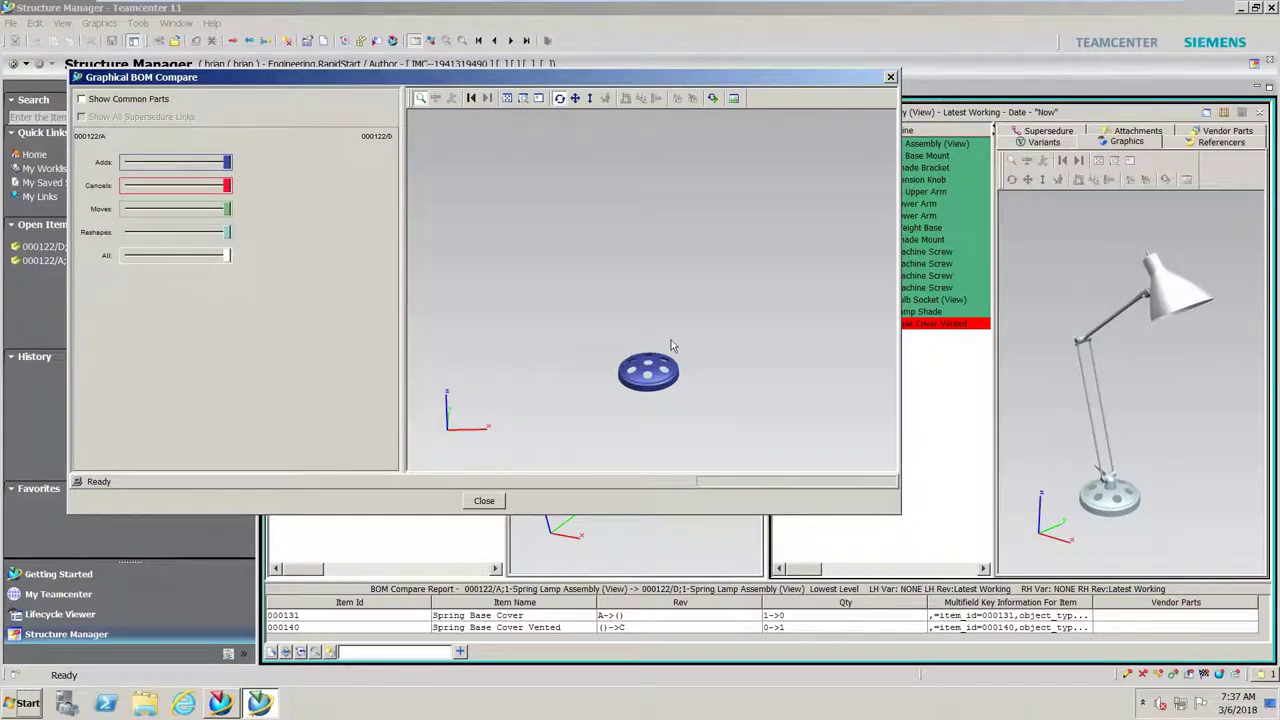
pyautogui.click(127, 164)
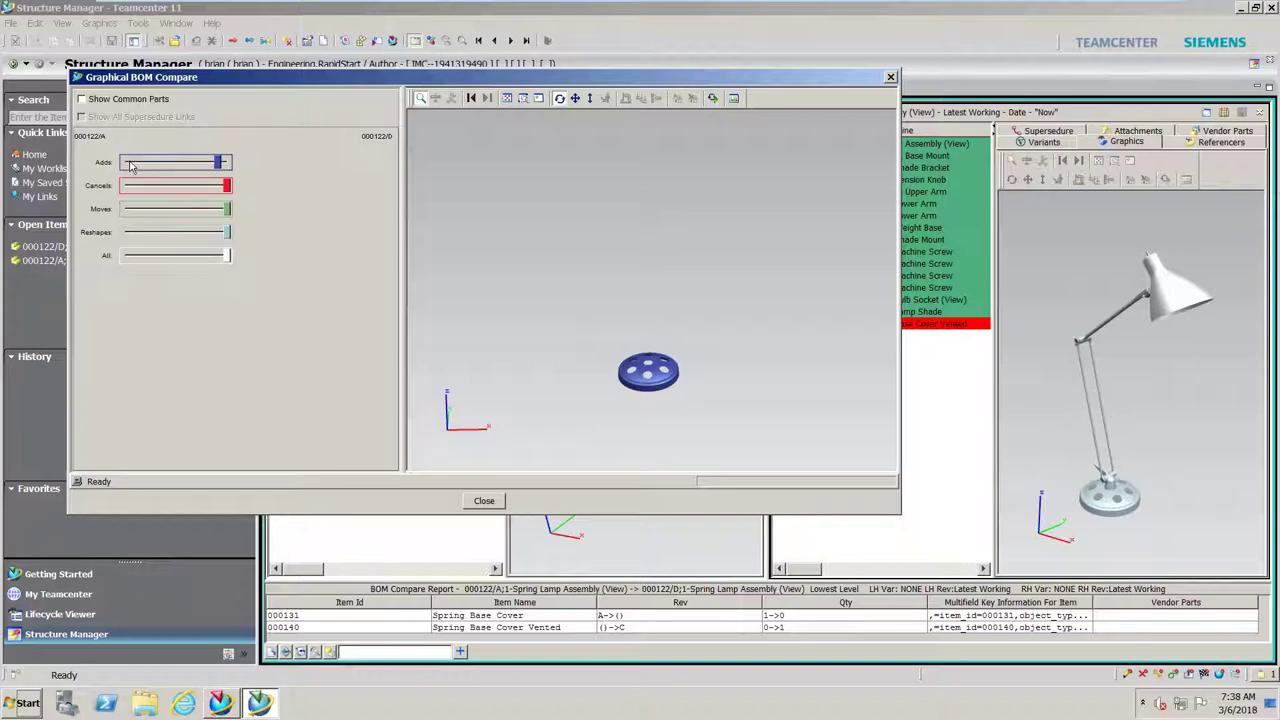
pyautogui.click(122, 100)
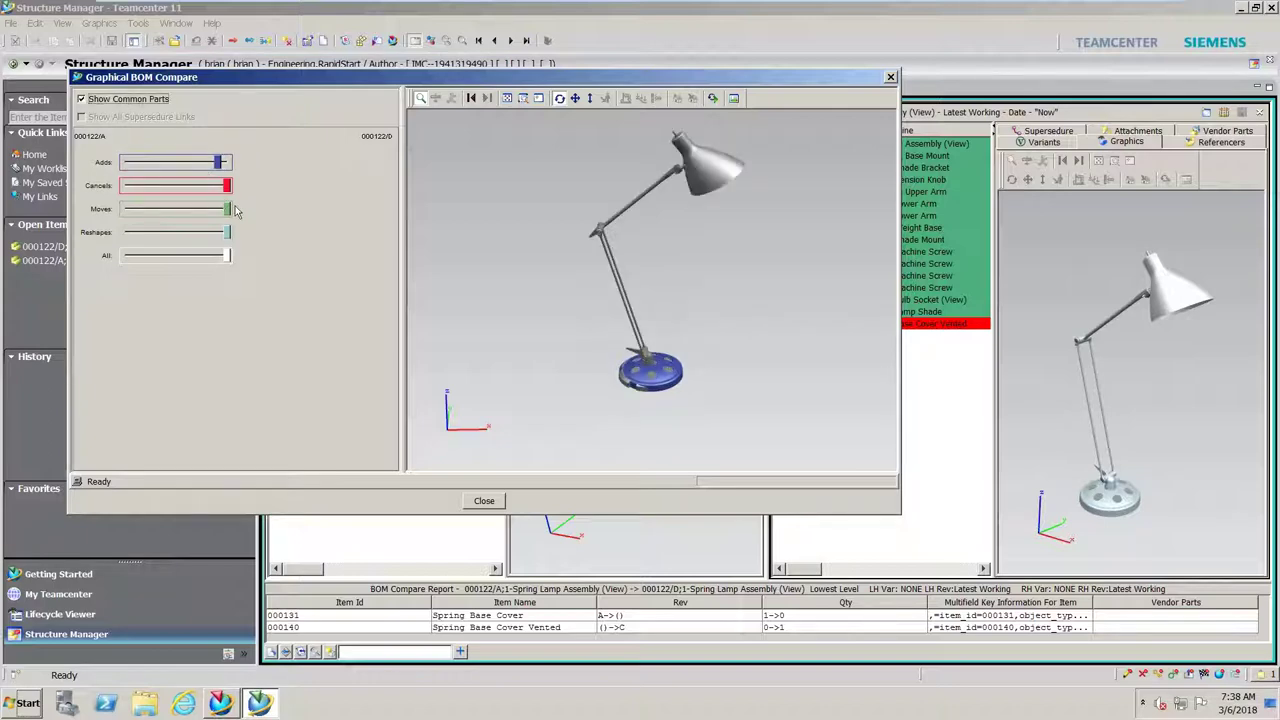
# Step: Compare the base covers graphically by shifting Adds and Cancels fully to 000122/A and back to 000122/D, and reposition the comparison window
pyautogui.moveTo(217, 162); pyautogui.dragTo(96, 168)
pyautogui.moveTo(228, 187); pyautogui.dragTo(122, 189)
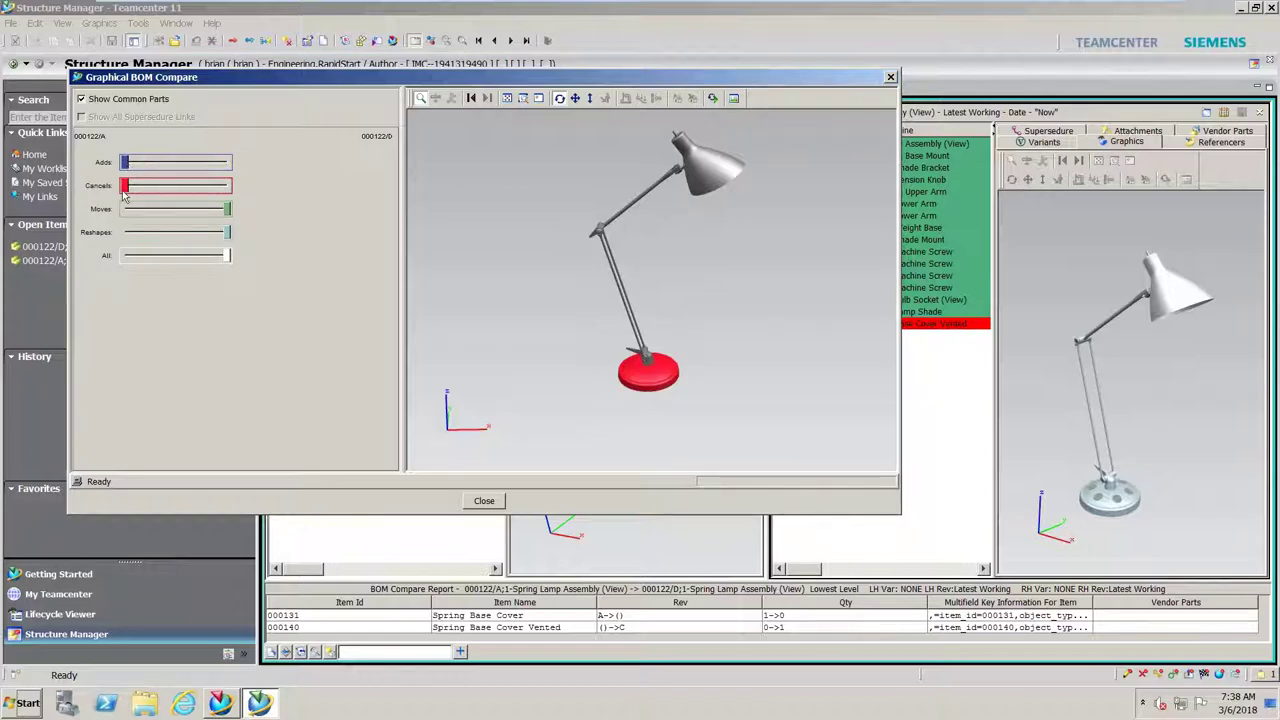
pyautogui.moveTo(228, 208)
pyautogui.mouseDown()
pyautogui.moveTo(125, 209)
pyautogui.moveTo(232, 207)
pyautogui.mouseUp()
pyautogui.moveTo(127, 186); pyautogui.dragTo(229, 186)
pyautogui.moveTo(125, 163); pyautogui.dragTo(228, 162)
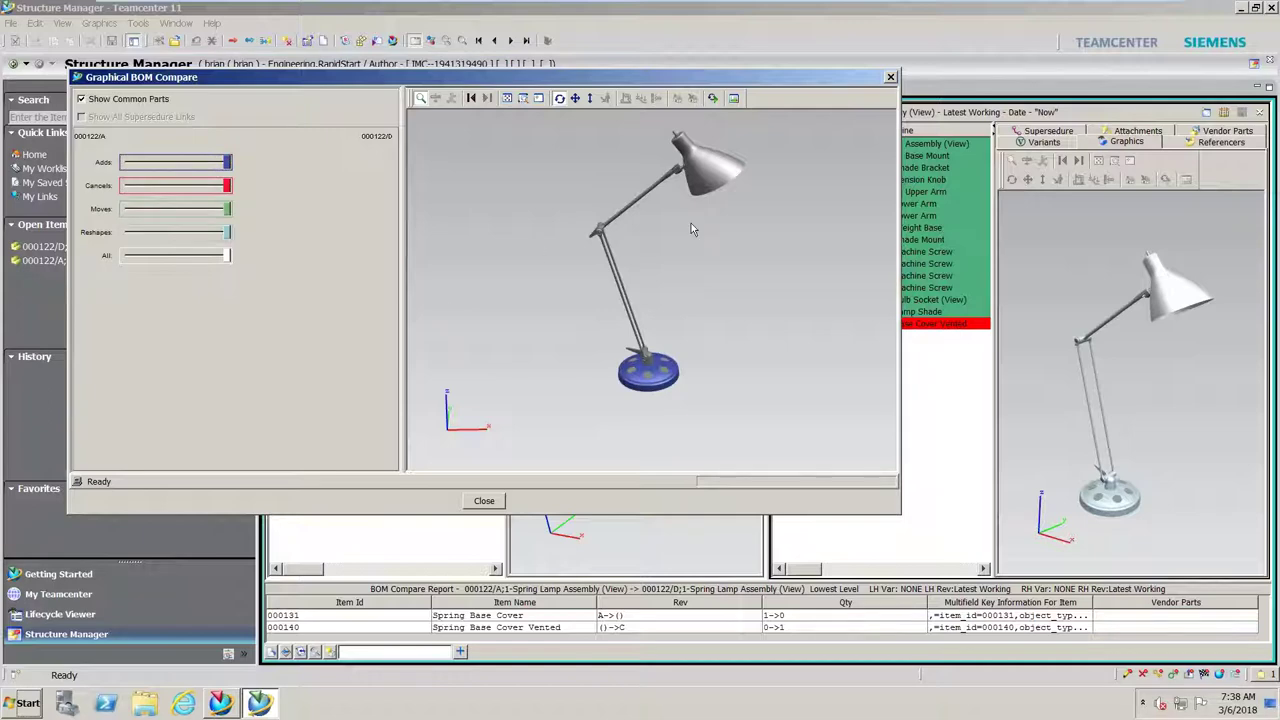
pyautogui.moveTo(701, 80); pyautogui.dragTo(670, 145)
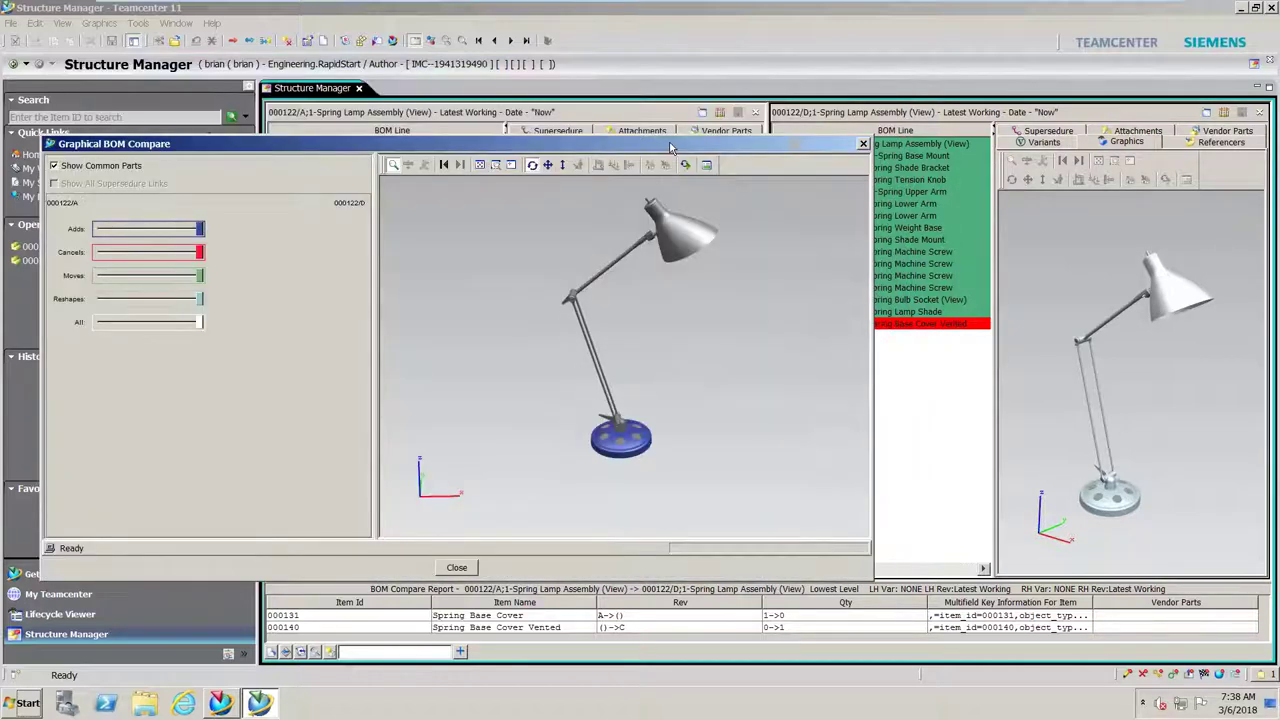